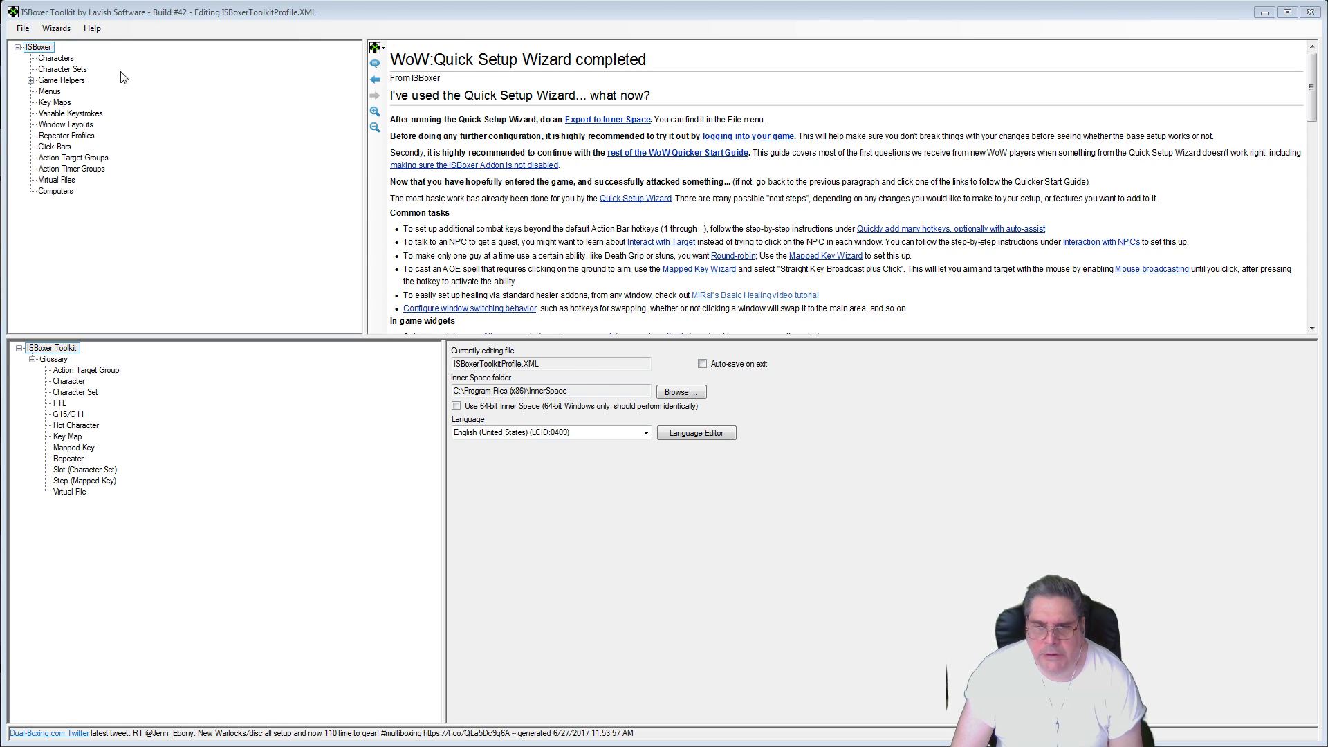
Step: Start the Quick Setup Wizard and choose World of Warcraft as the game to set up
left_click(68, 30)
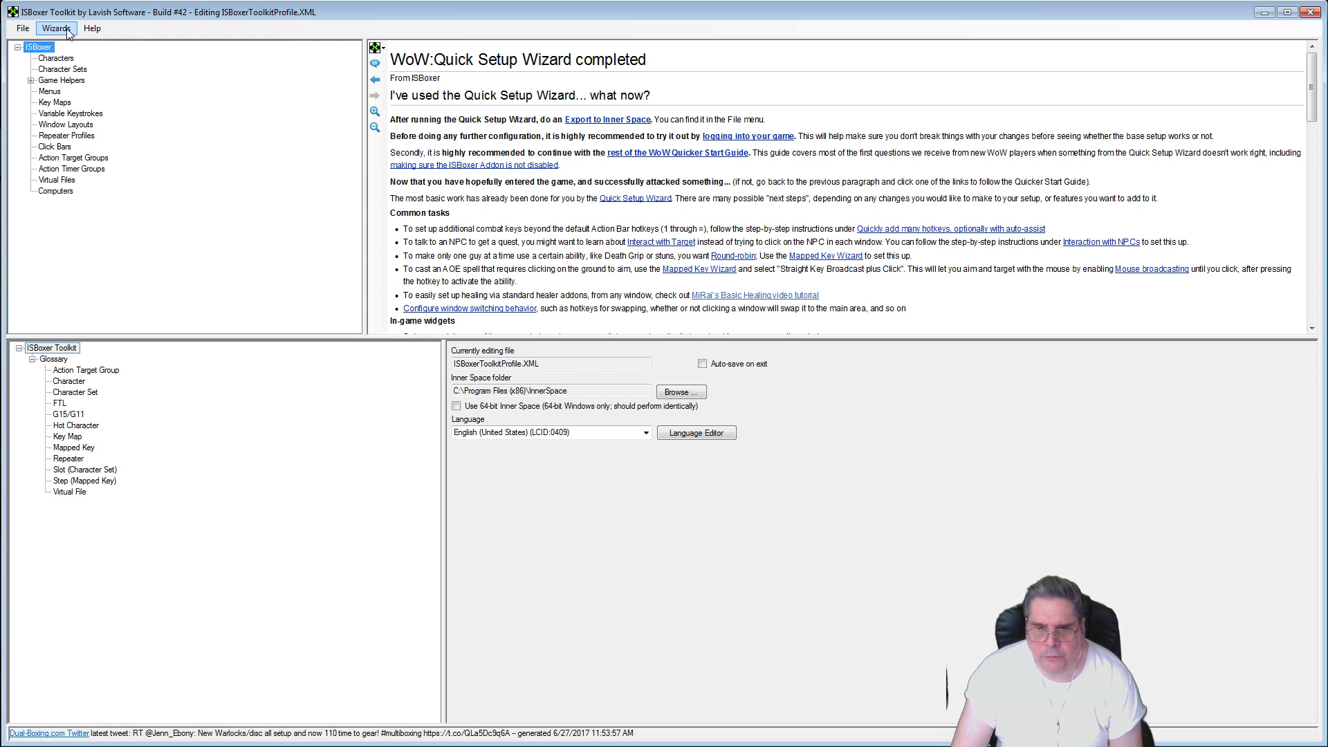
left_click(64, 32)
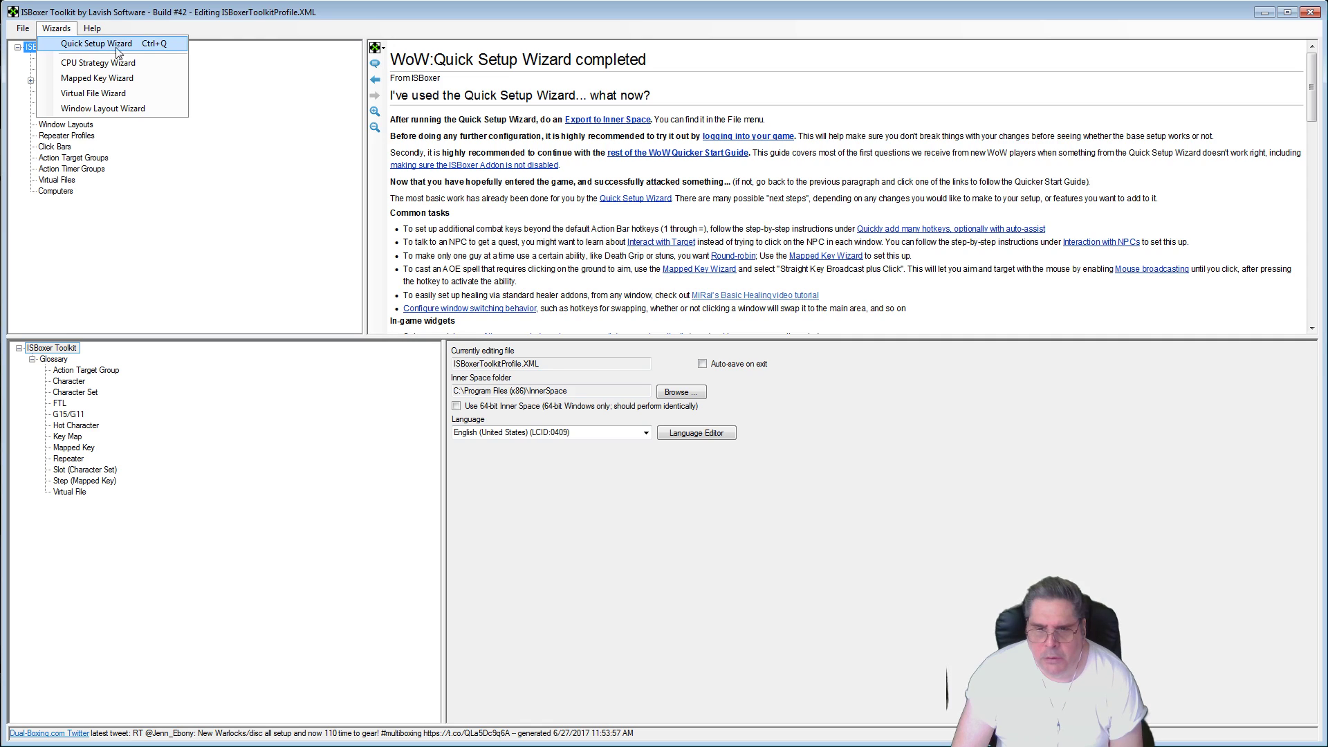
left_click(122, 49)
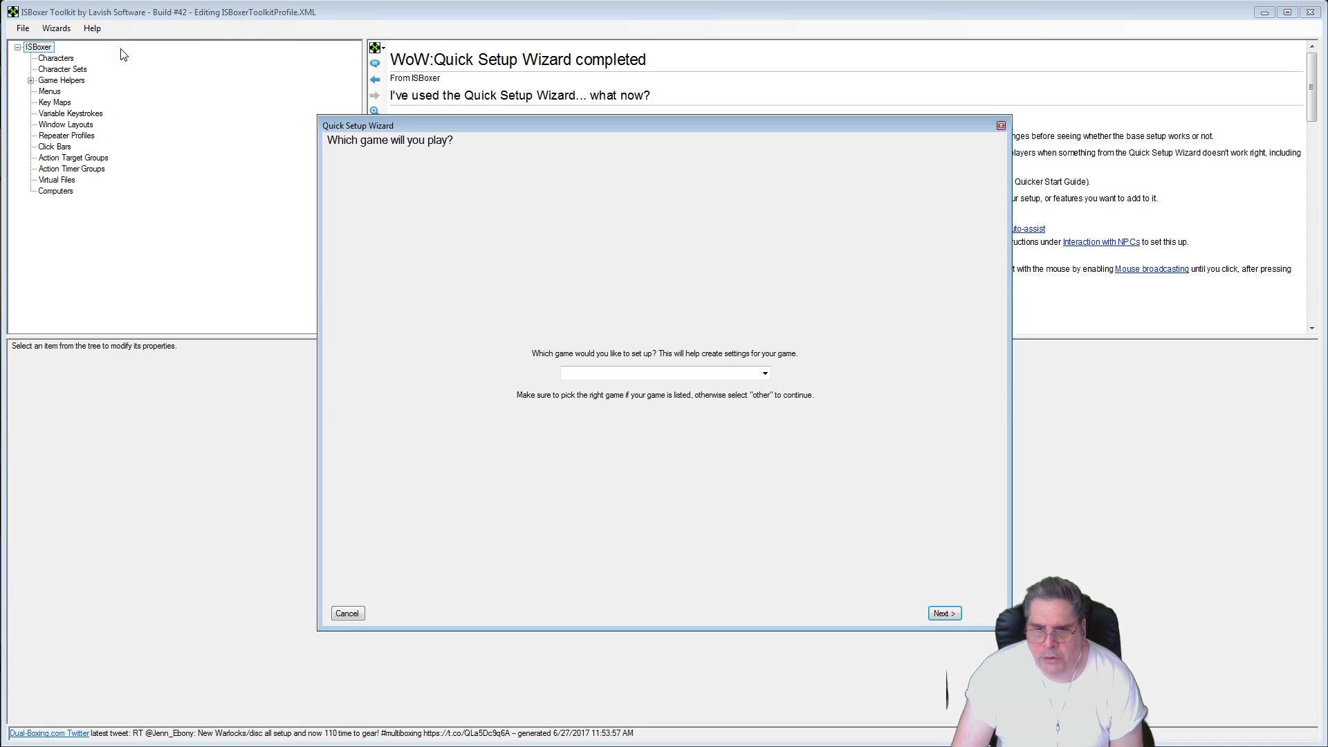
left_click(765, 377)
left_click_drag(768, 422, 773, 538)
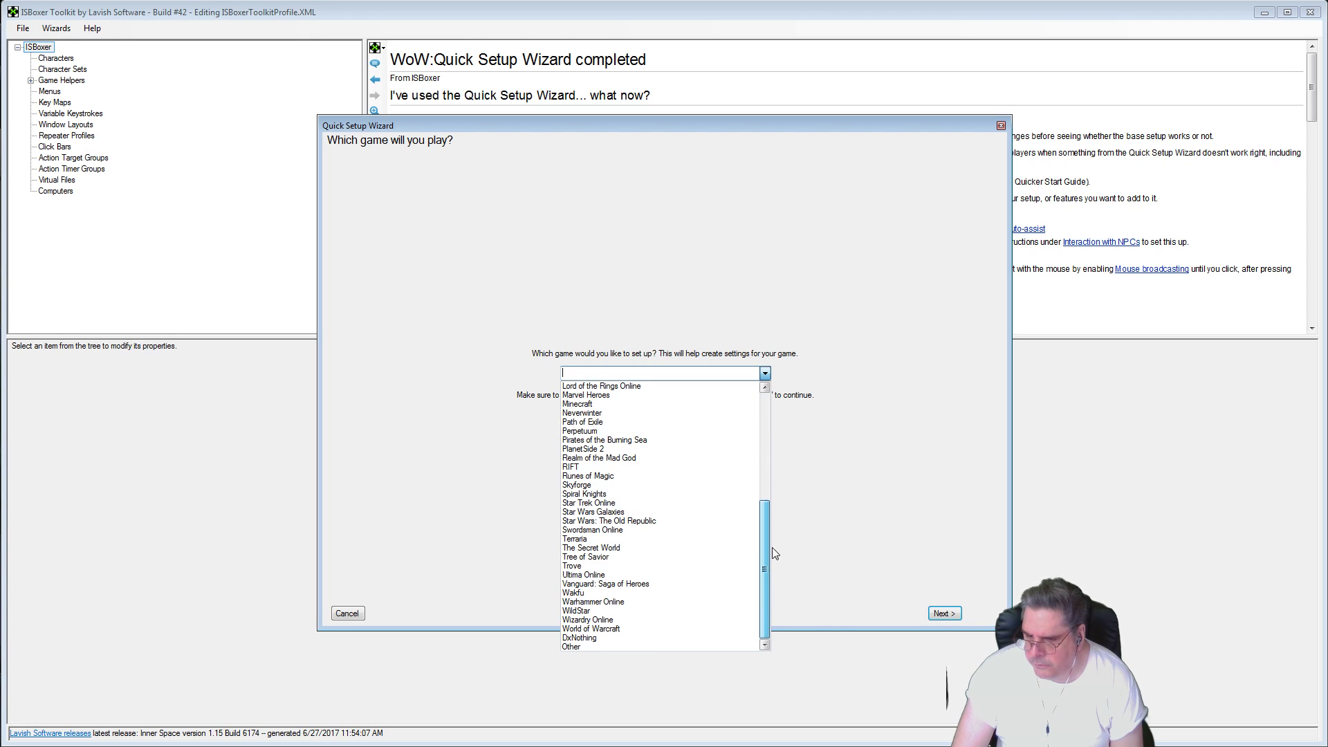
left_click(633, 629)
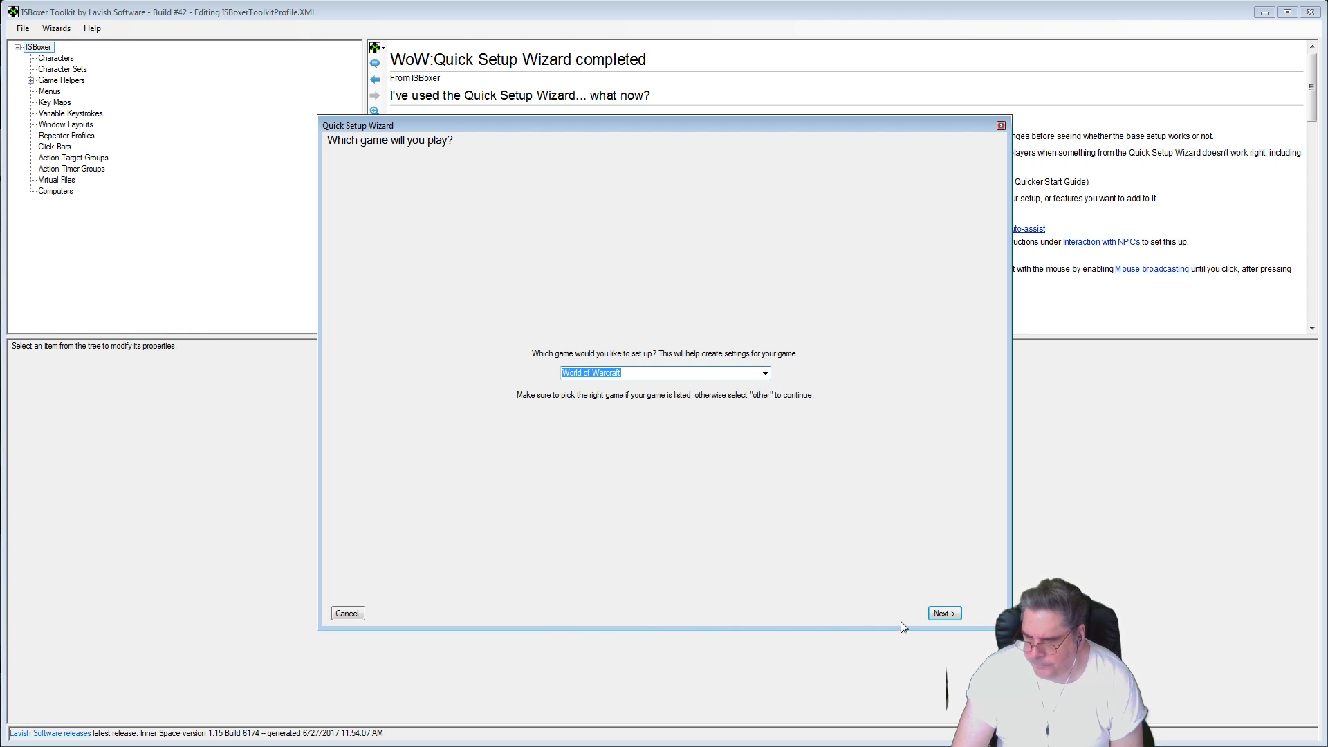
left_click(944, 613)
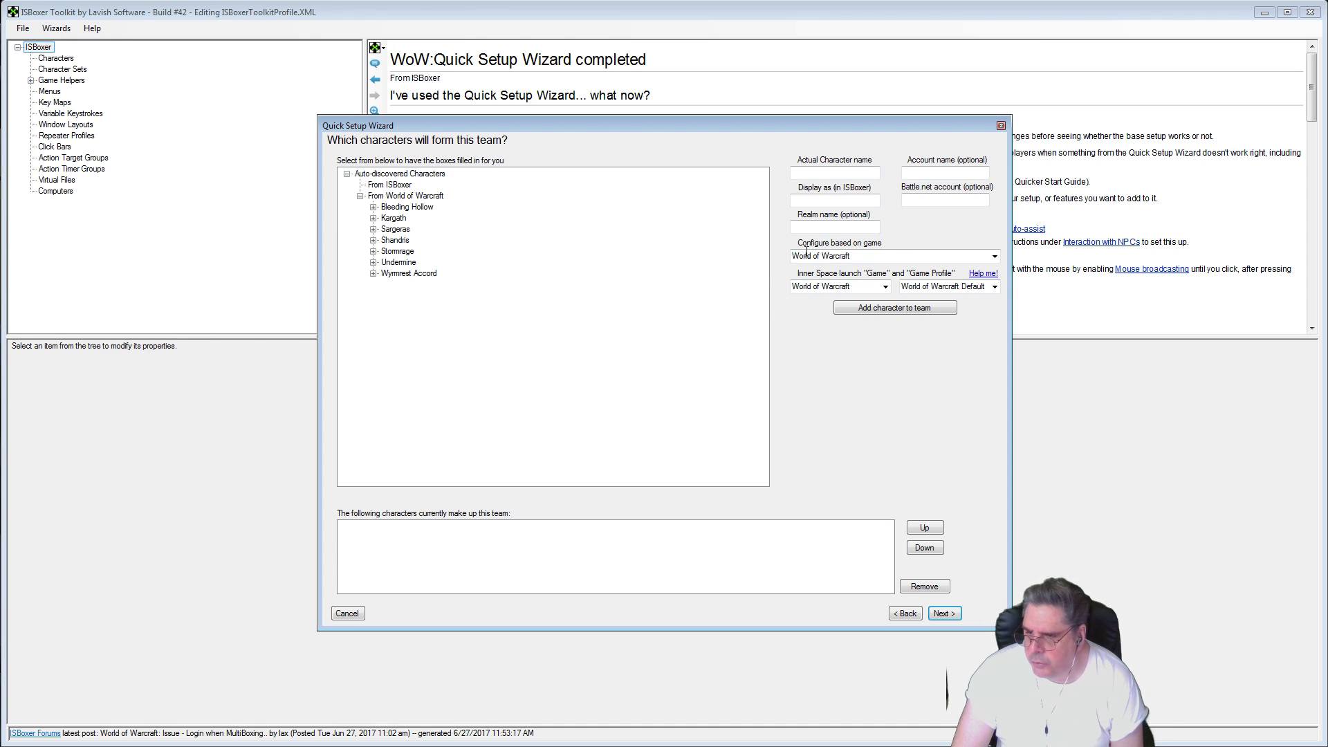
Step: Add three characters named Slot1, Slot2 and Slot3 to the new team
left_click(823, 172)
type("Slot1")
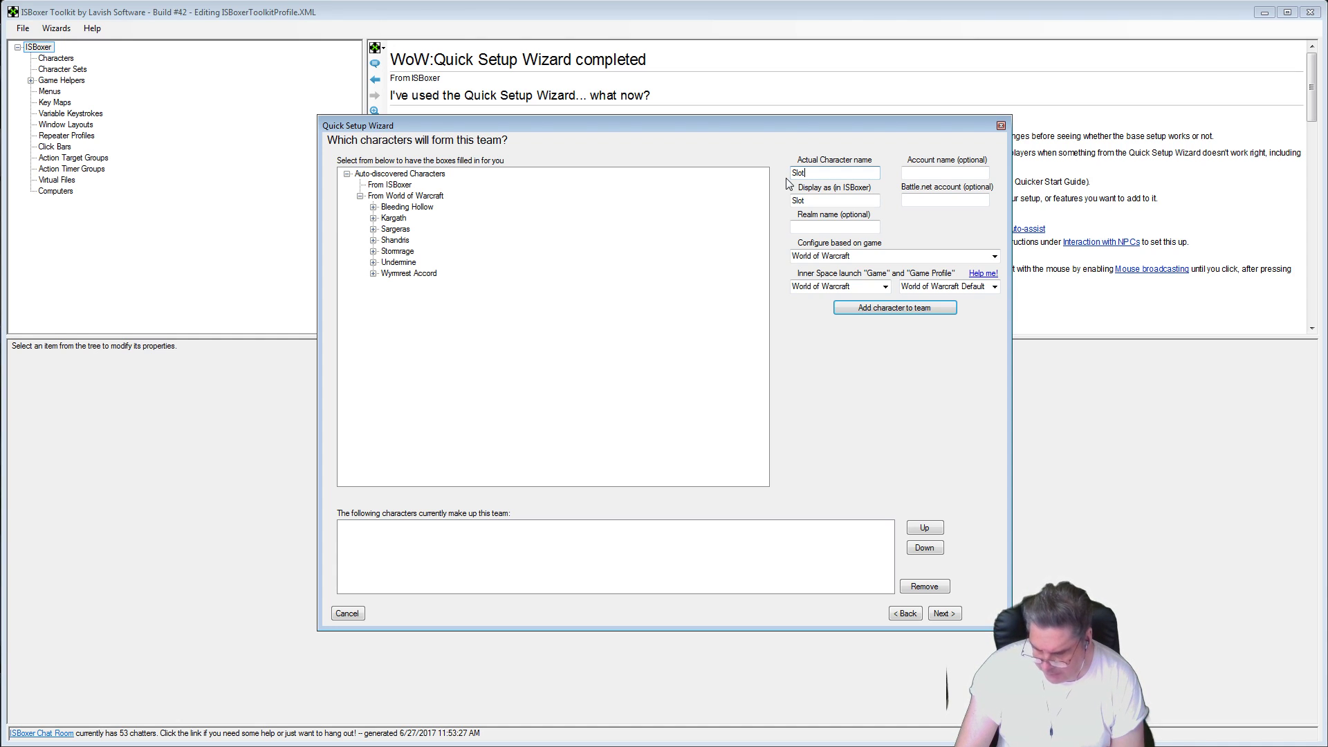
left_click(872, 310)
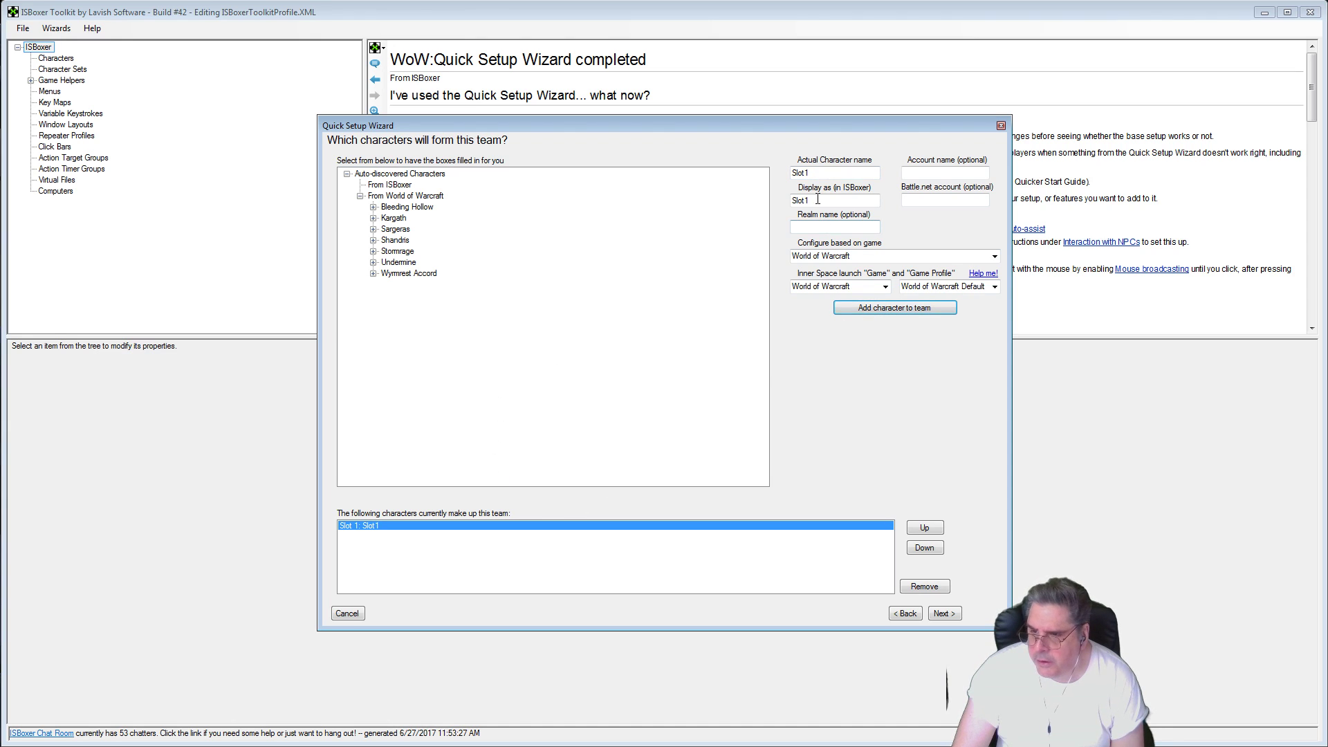
key("BackSpace")
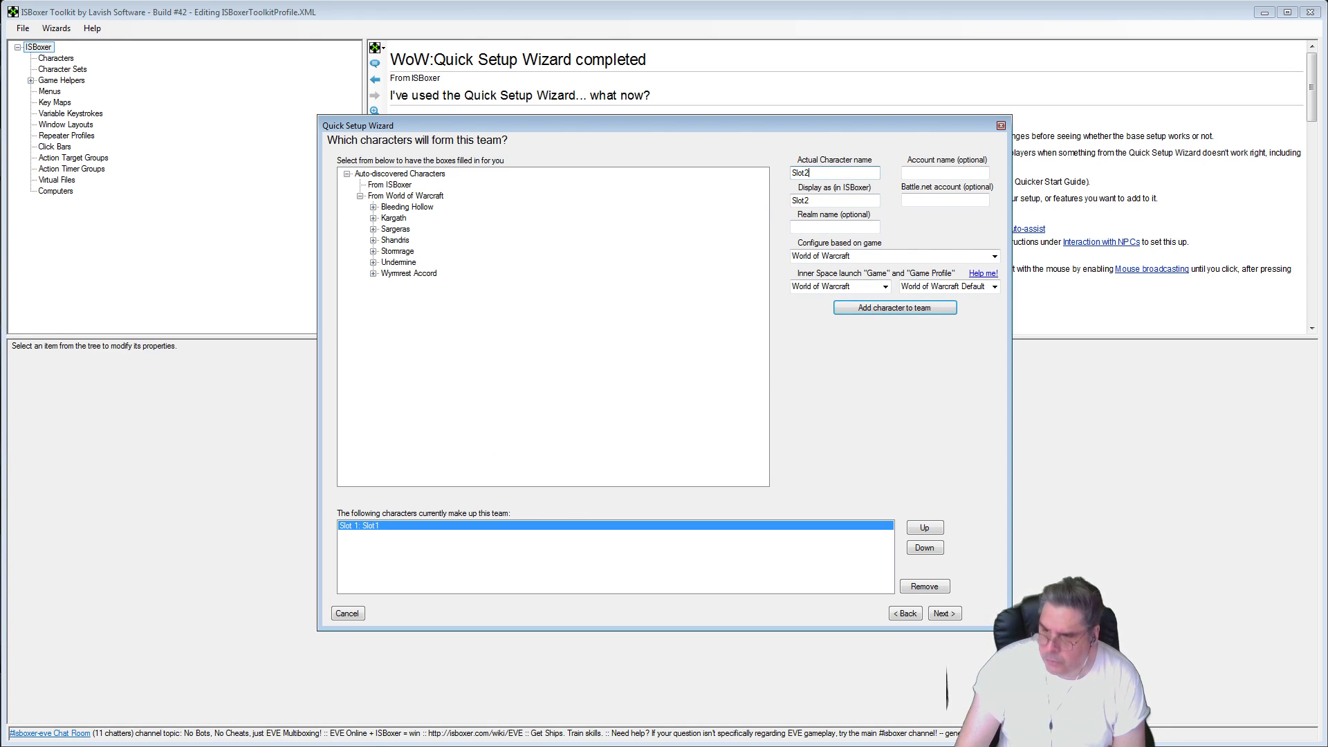
left_click(873, 308)
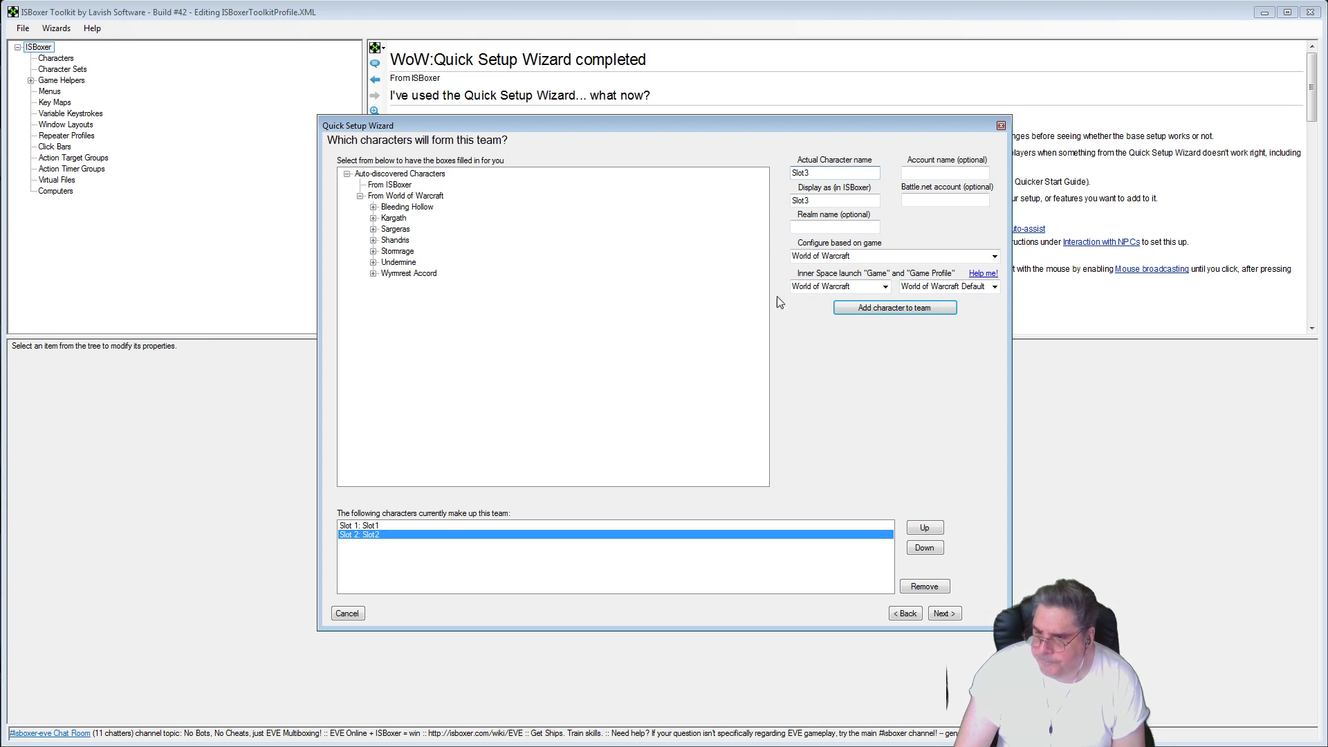
left_click(871, 308)
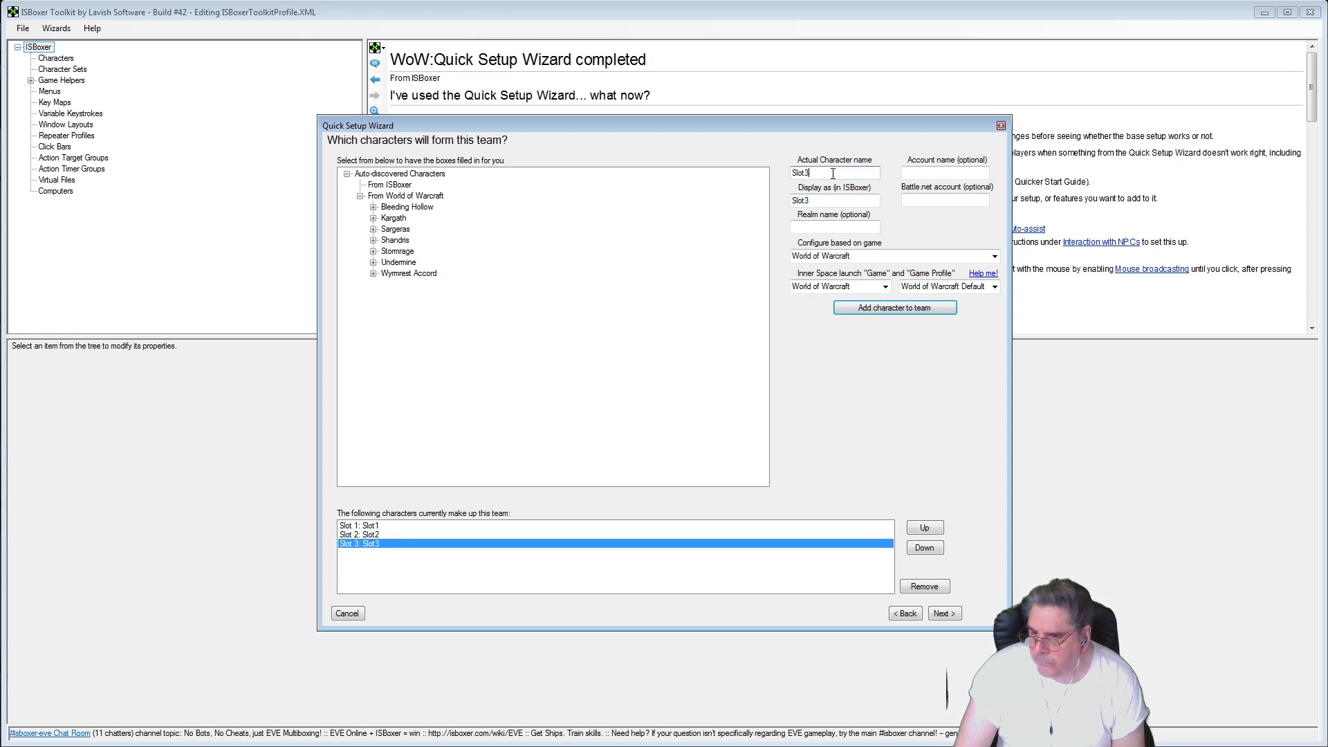
Step: Add two more characters named Slot4 and Slot5 to the team and proceed to the team naming page
key("BackSpace")
type("4")
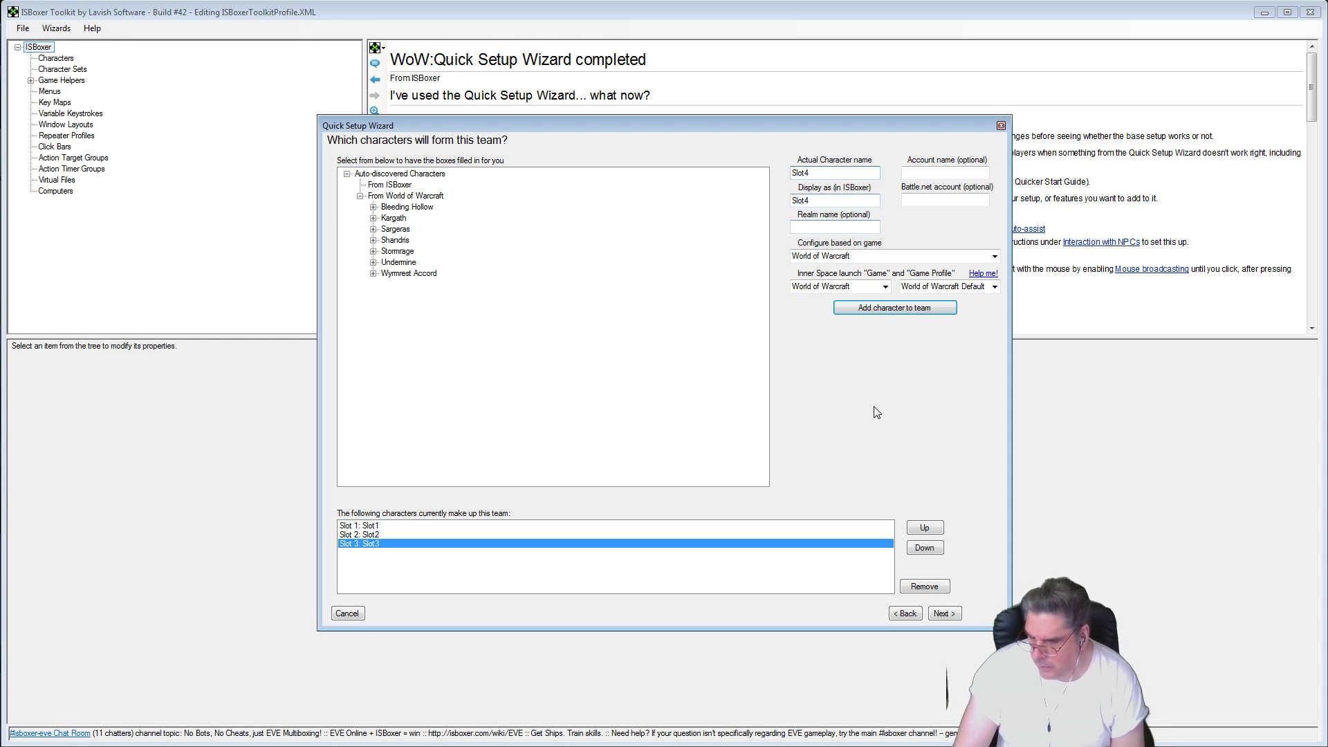
left_click(900, 308)
left_click(835, 173)
key("BackSpace")
type("5")
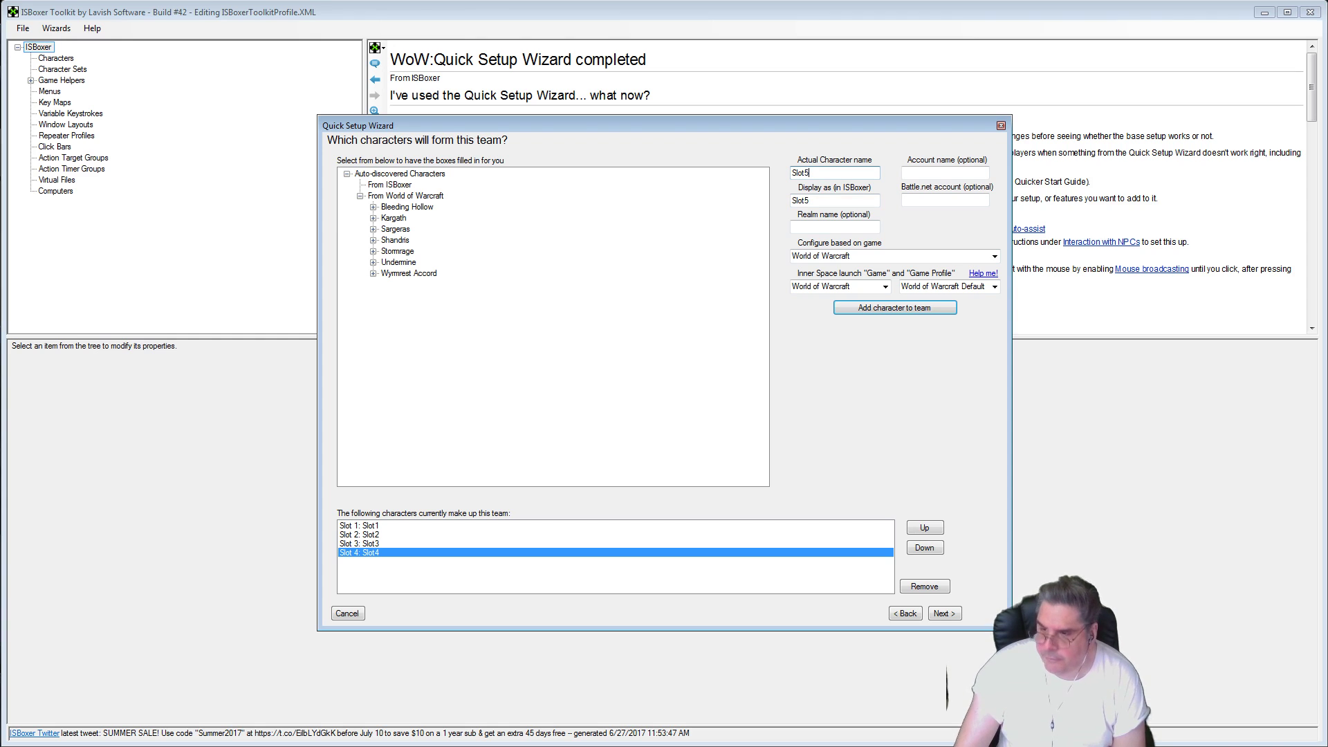
left_click(894, 308)
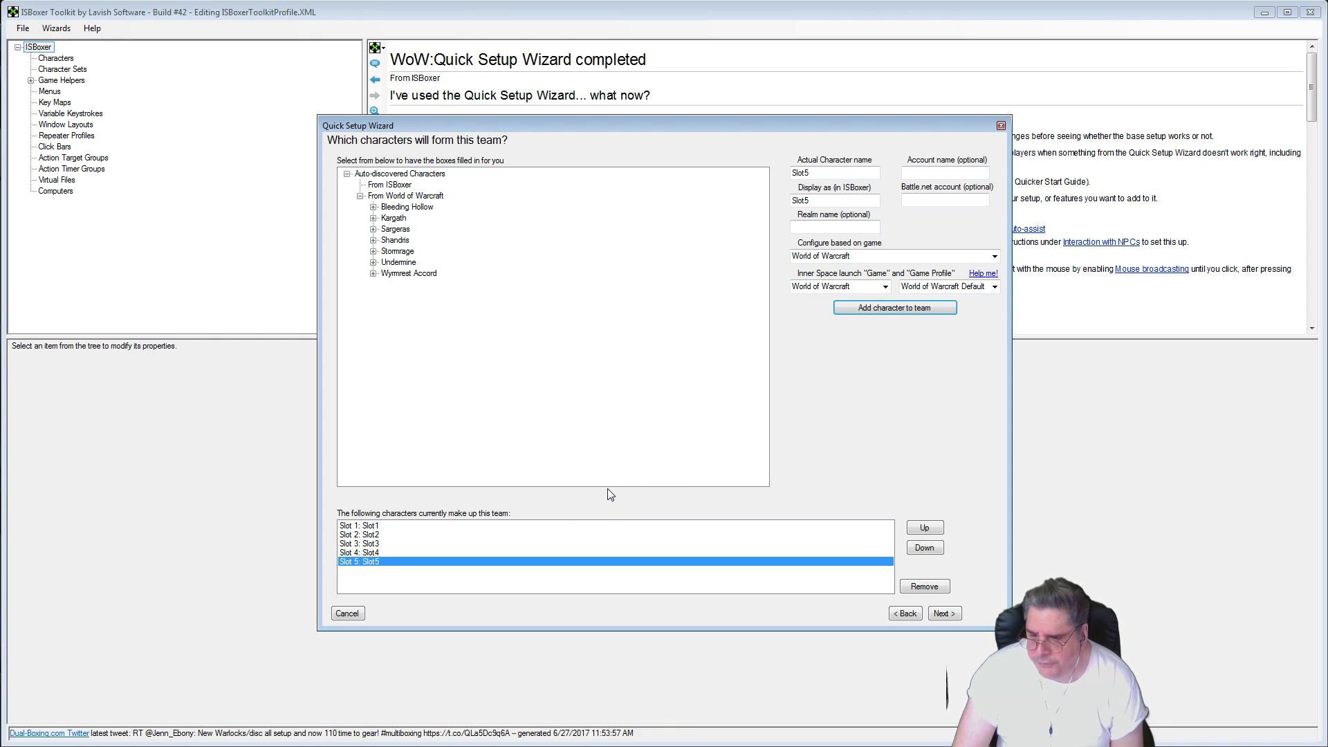
left_click(944, 613)
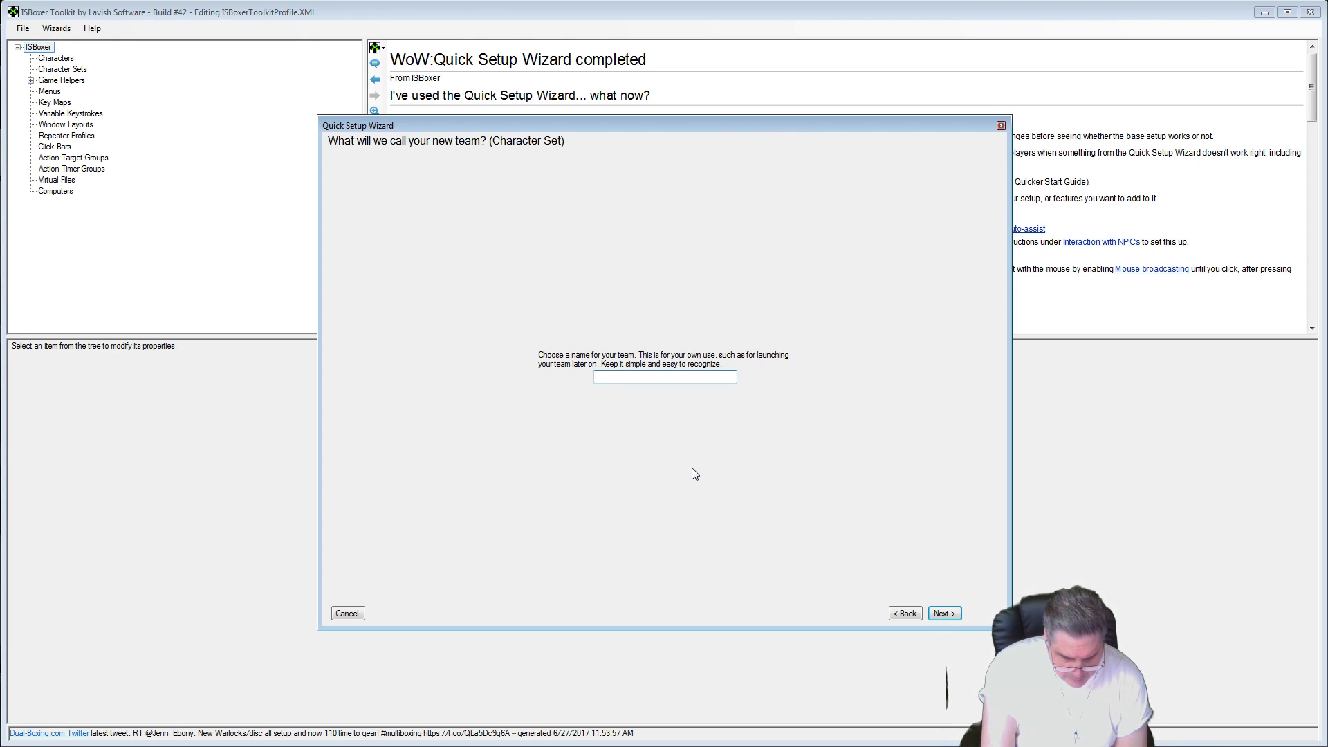
Step: Name the new team "5 Slot Team" and continue to the window layout choices
type("5 Slot")
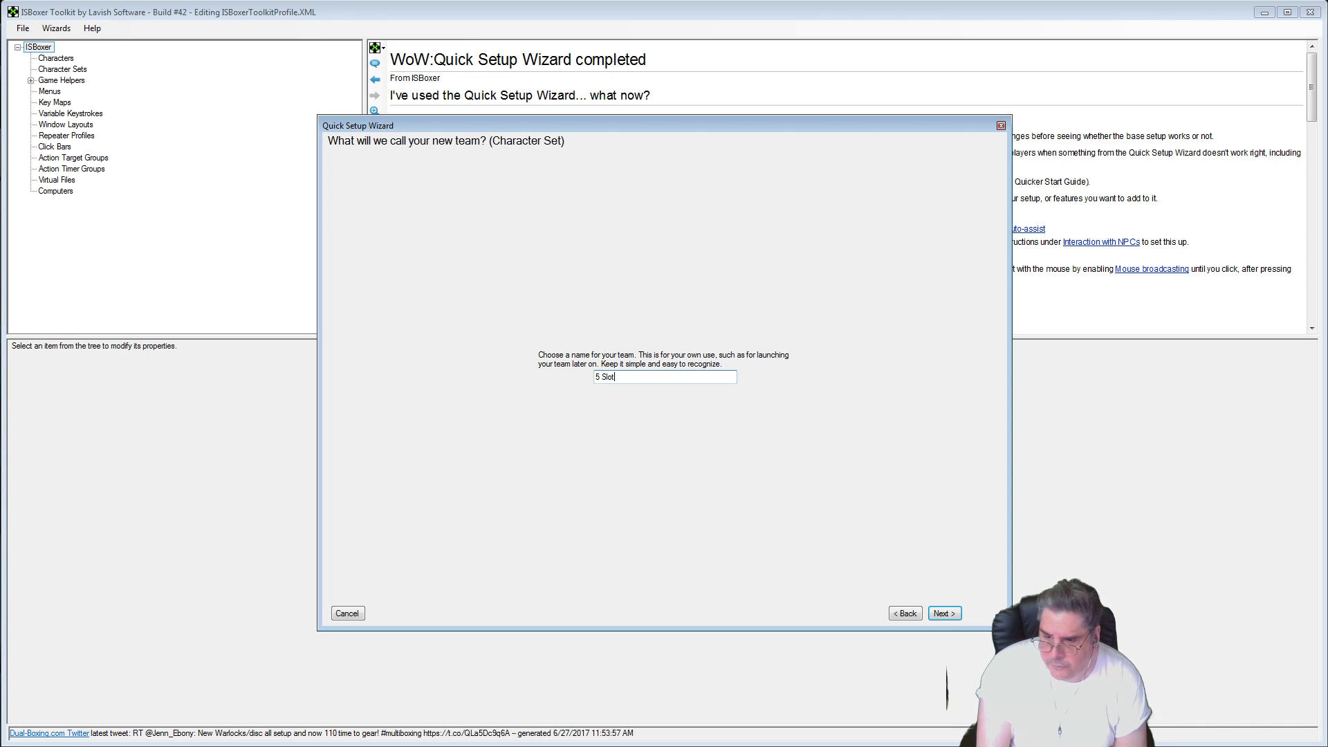
type(" Team")
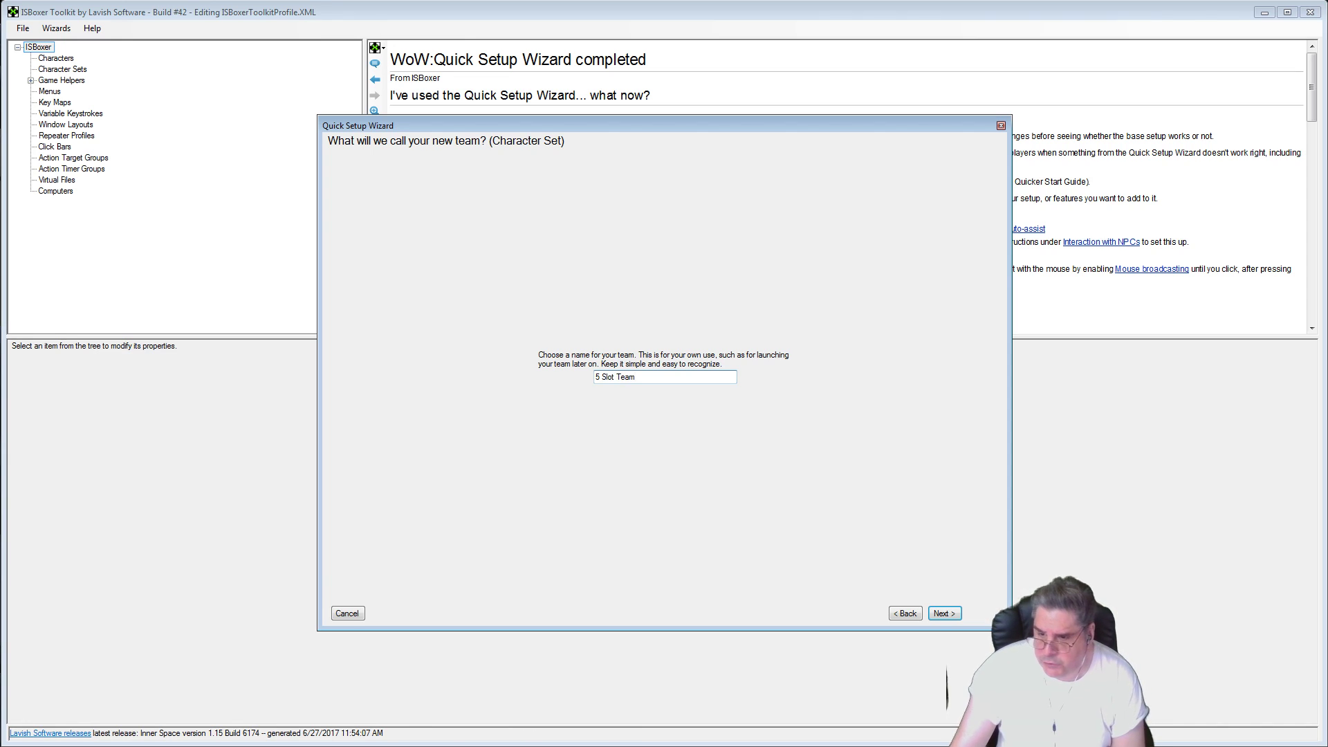
left_click(953, 615)
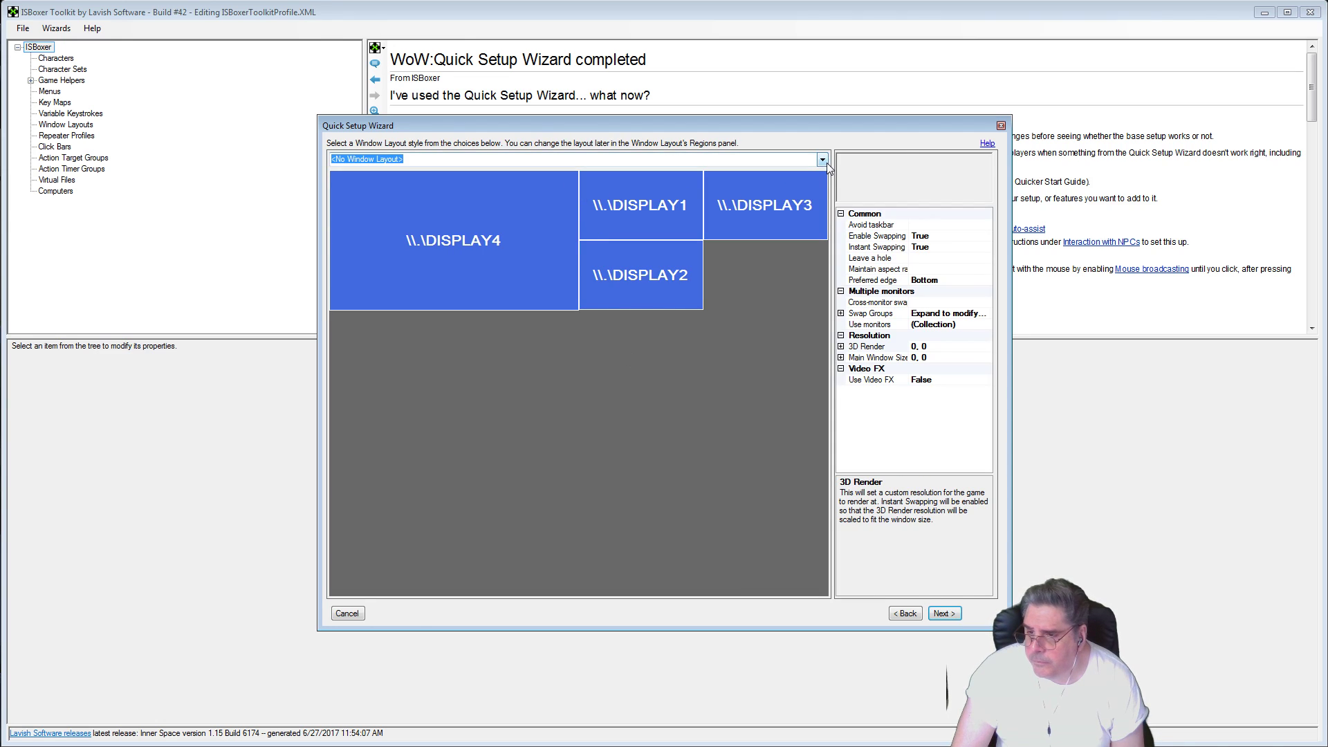
Step: Choose the DISPLAY1 and DISPLAY2 multi-monitor layout (Swapping, Maintain Aspect, Avoid Taskbar) and finish the wizard with default CPU and control settings
left_click(826, 161)
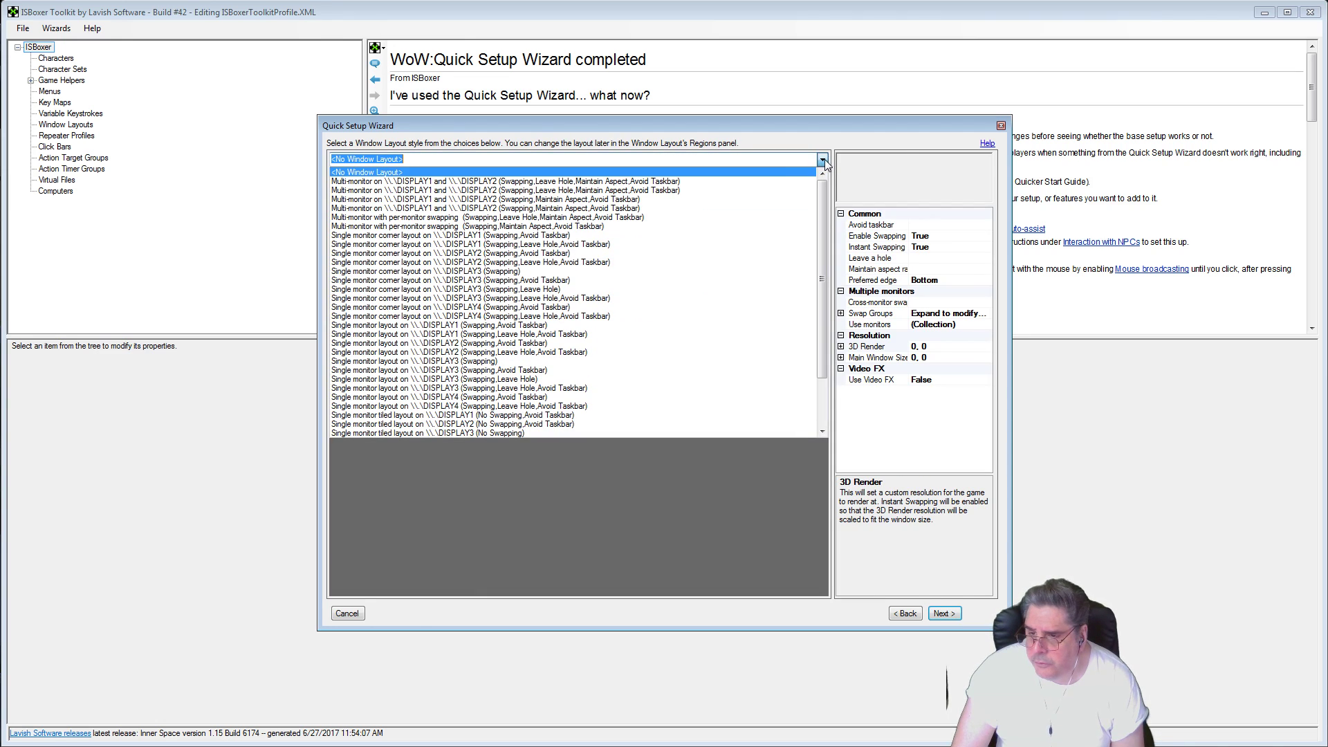
left_click(653, 205)
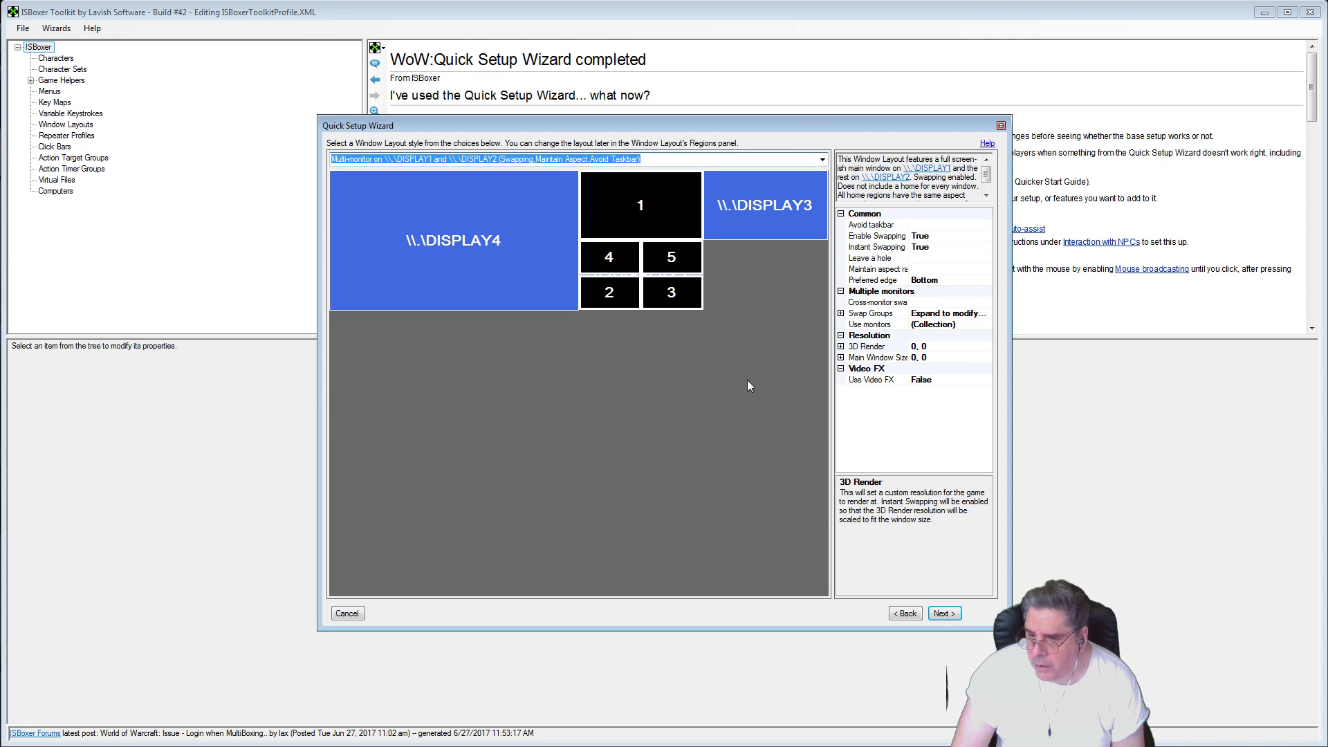
left_click(944, 614)
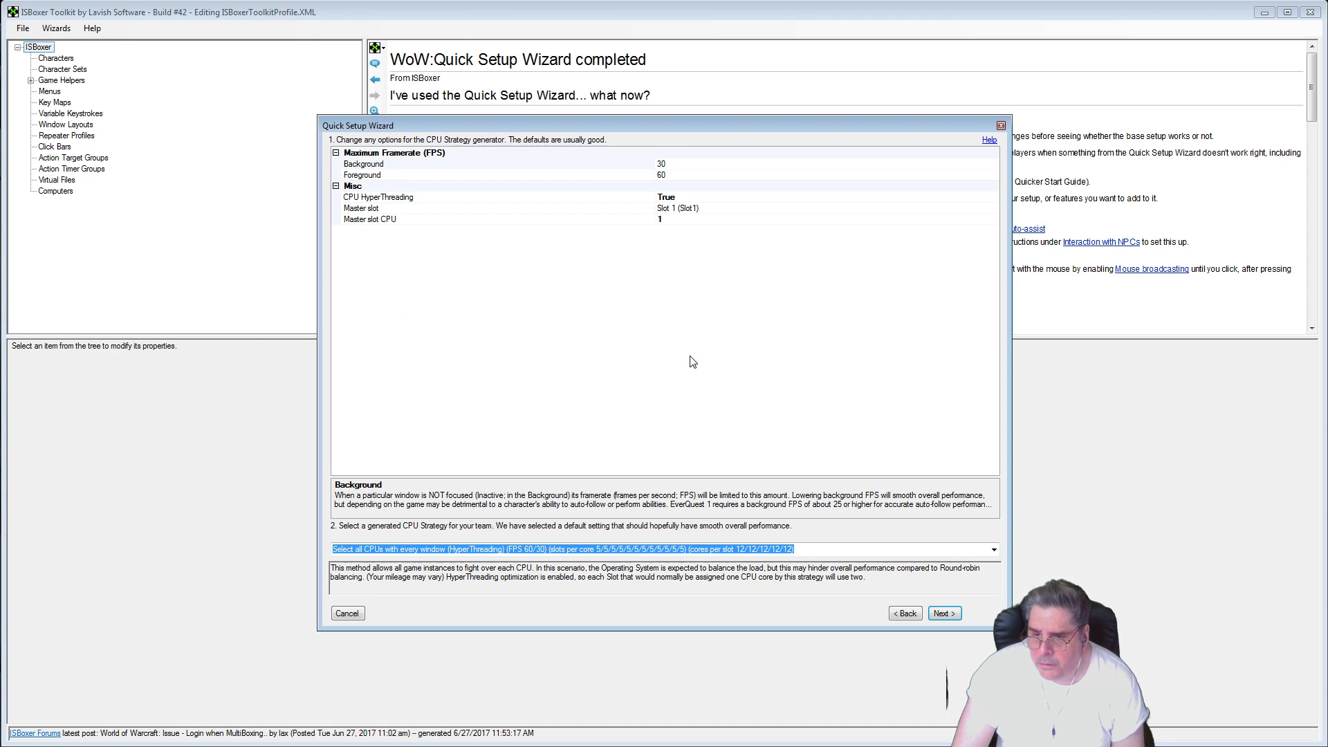
left_click(944, 614)
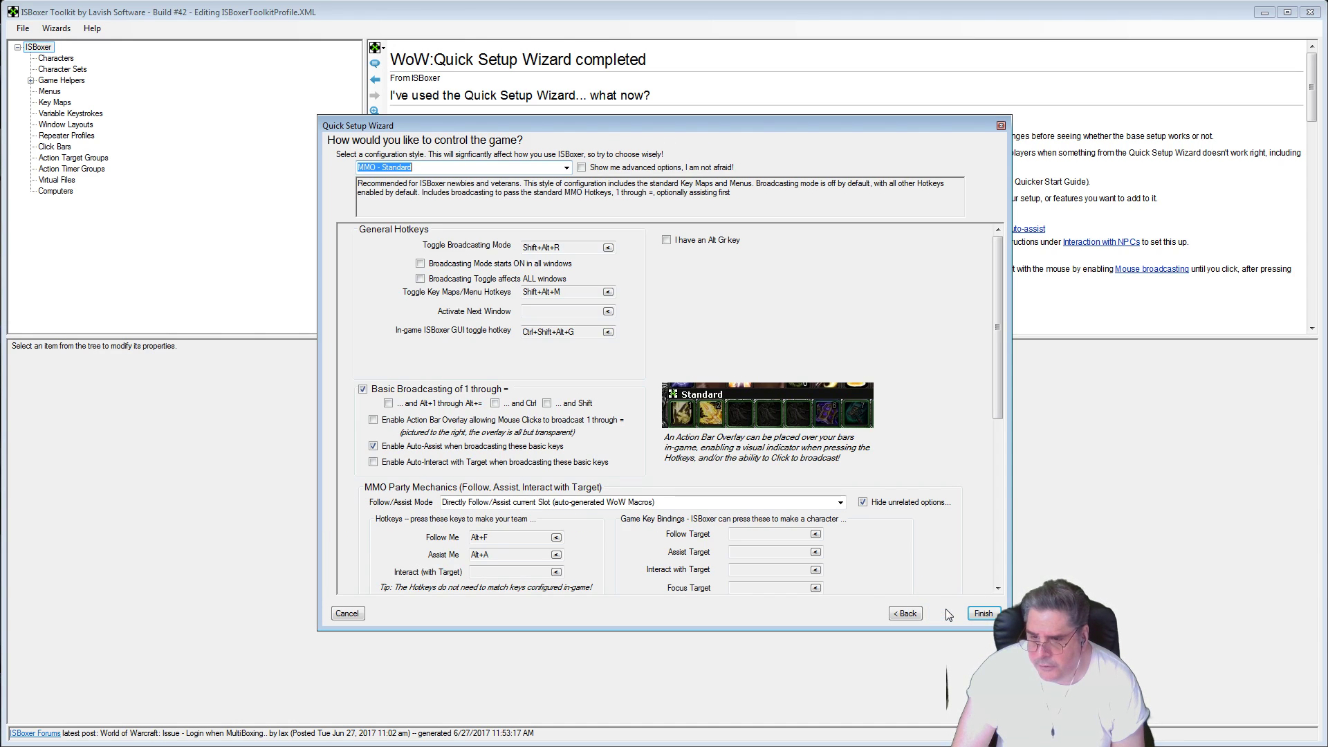
left_click(983, 614)
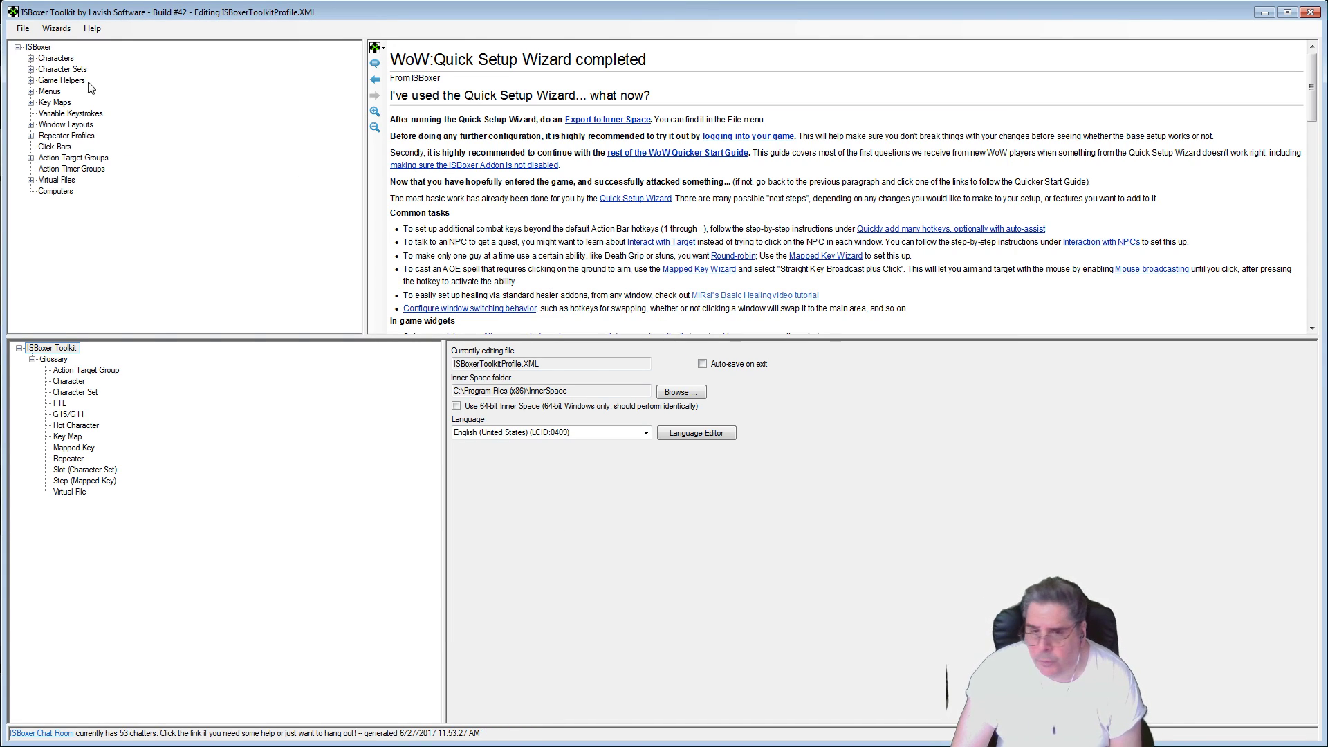
Step: Open the 5 Slot Team character set and review the switching settings of slots 1 and 2
double_click(57, 72)
left_click(72, 80)
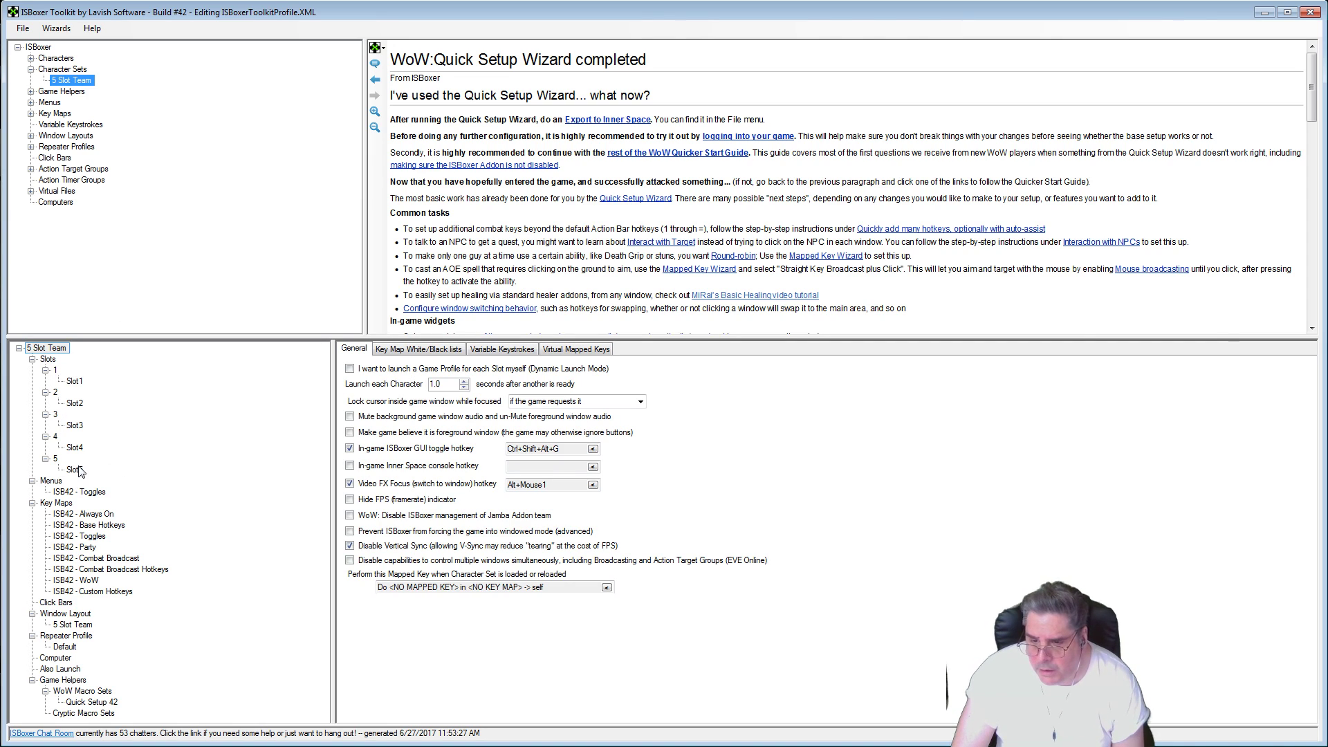
left_click(57, 371)
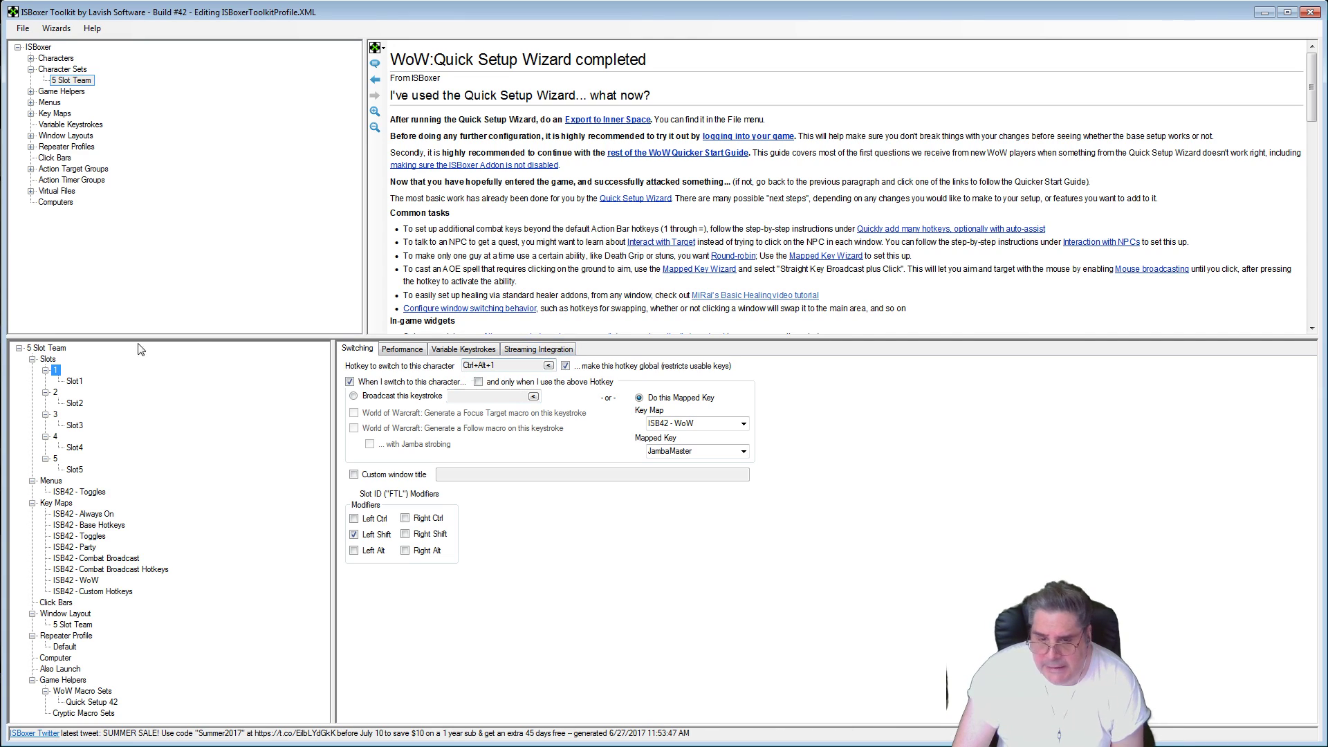
left_click(57, 393)
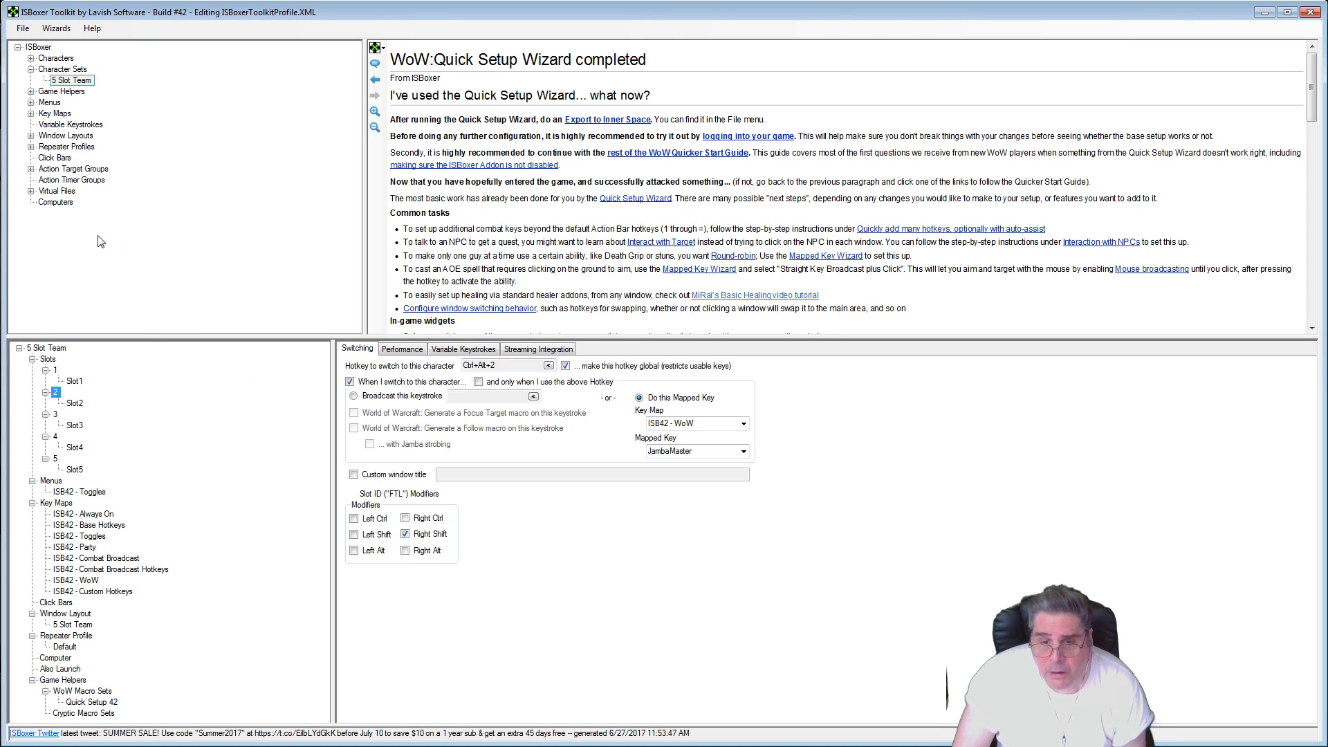
Step: Set the 5 Slot Team window layout to swap the hot character to the main region only when a Slot activate hotkey is pressed
left_click(31, 135)
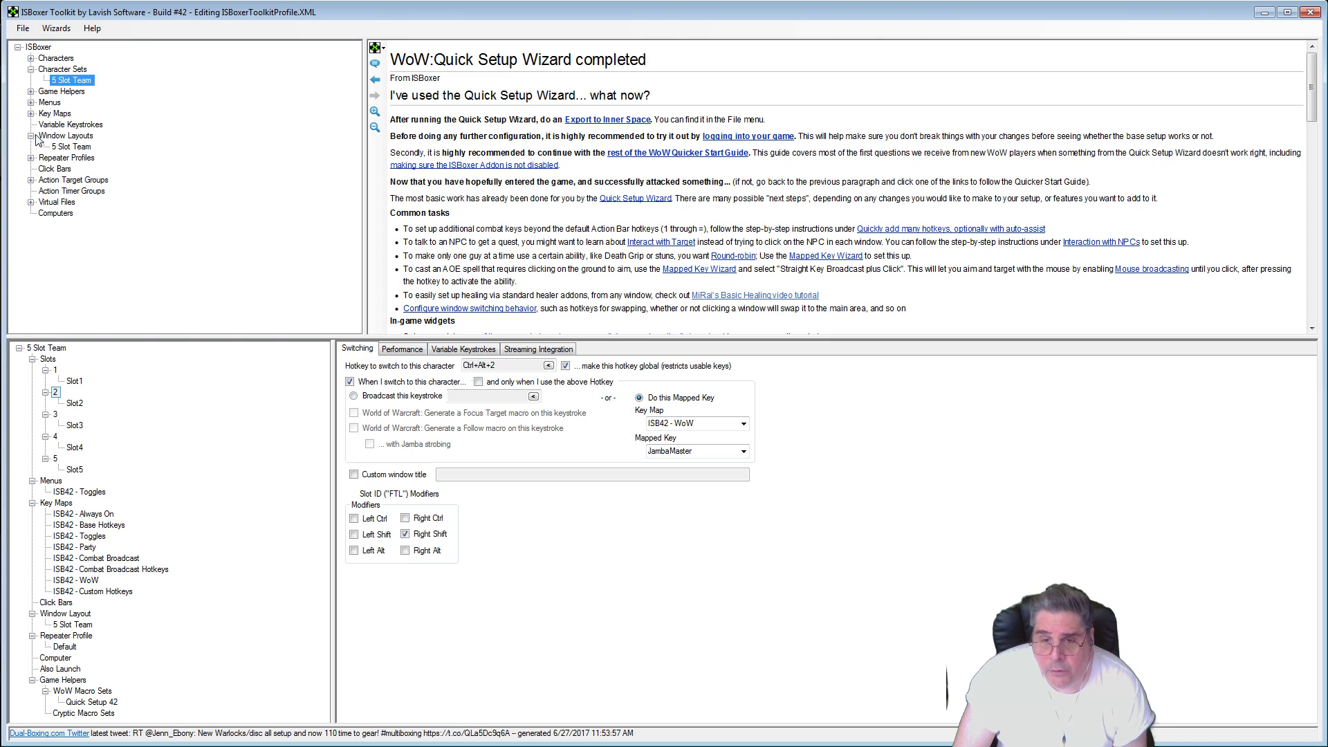
left_click(71, 147)
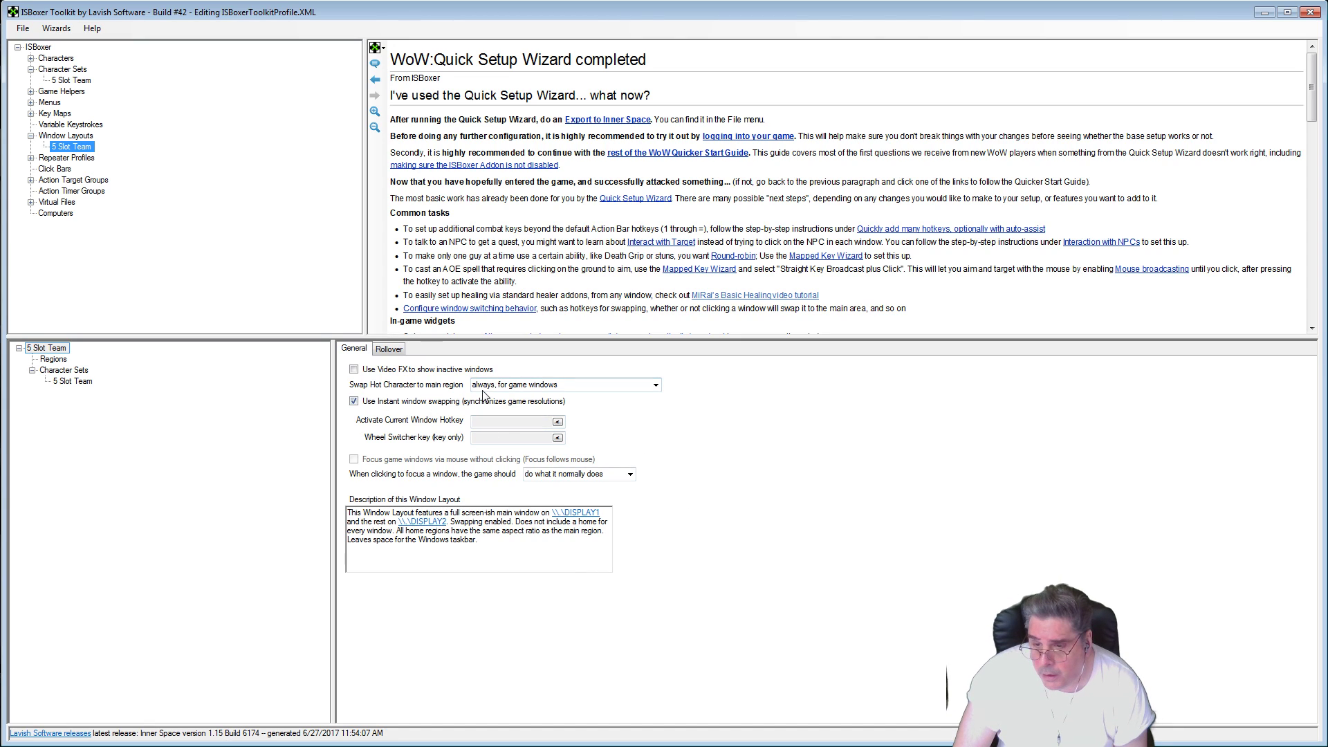
left_click(655, 385)
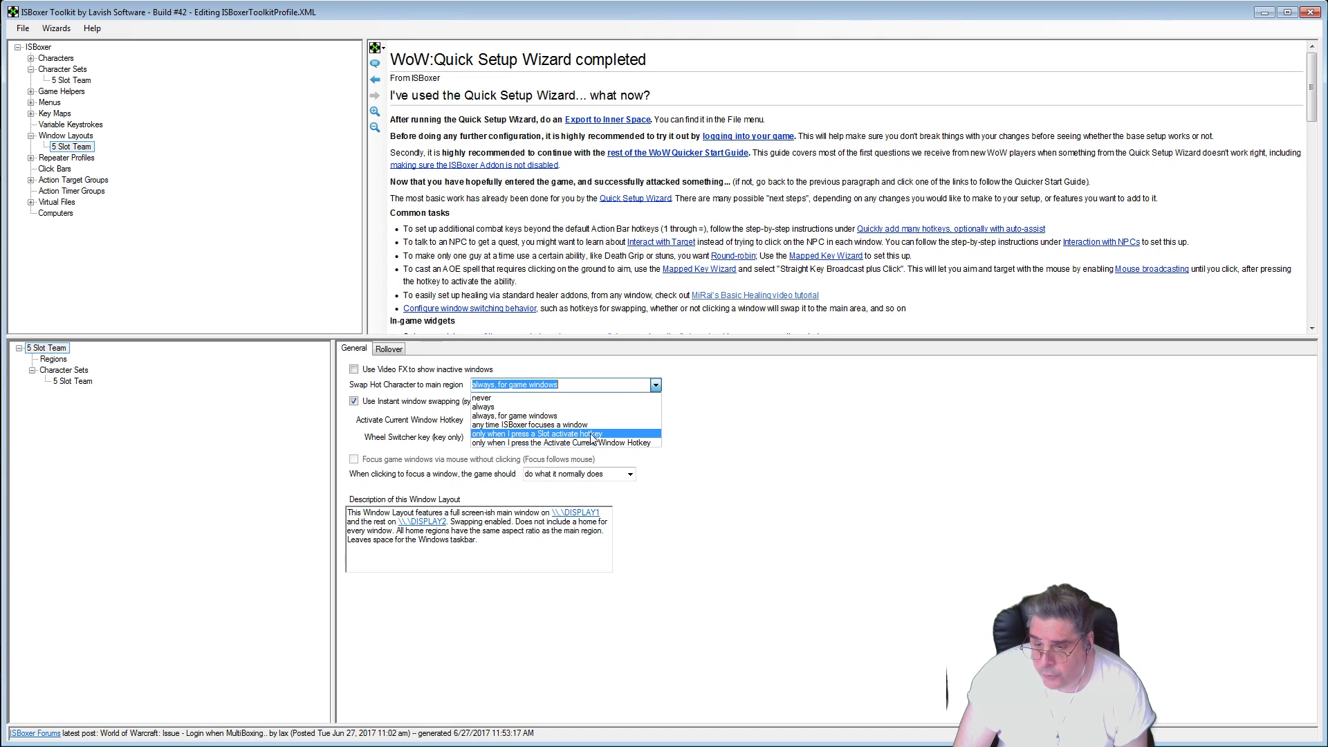
left_click(591, 434)
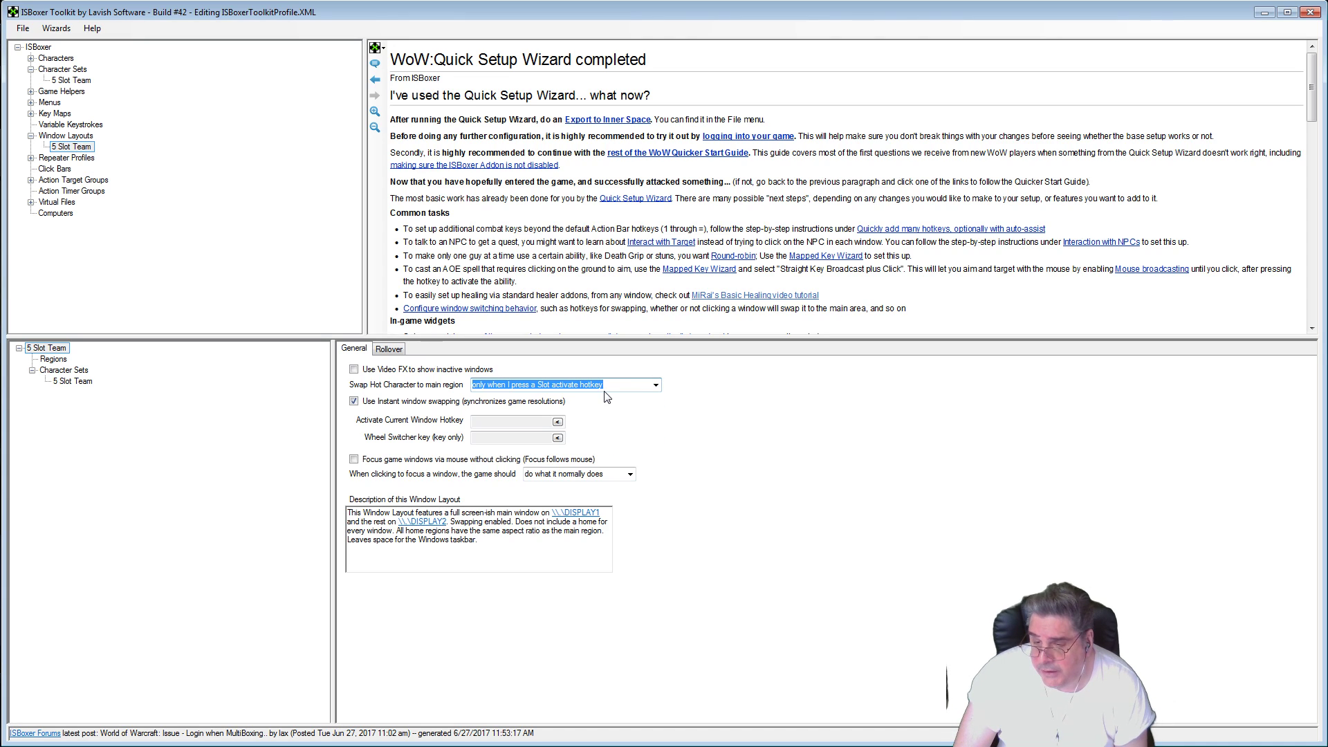
Step: Assign Alt+S as the Activate Current Window hotkey and enable focusing game windows via mouse without clicking
left_click(558, 422)
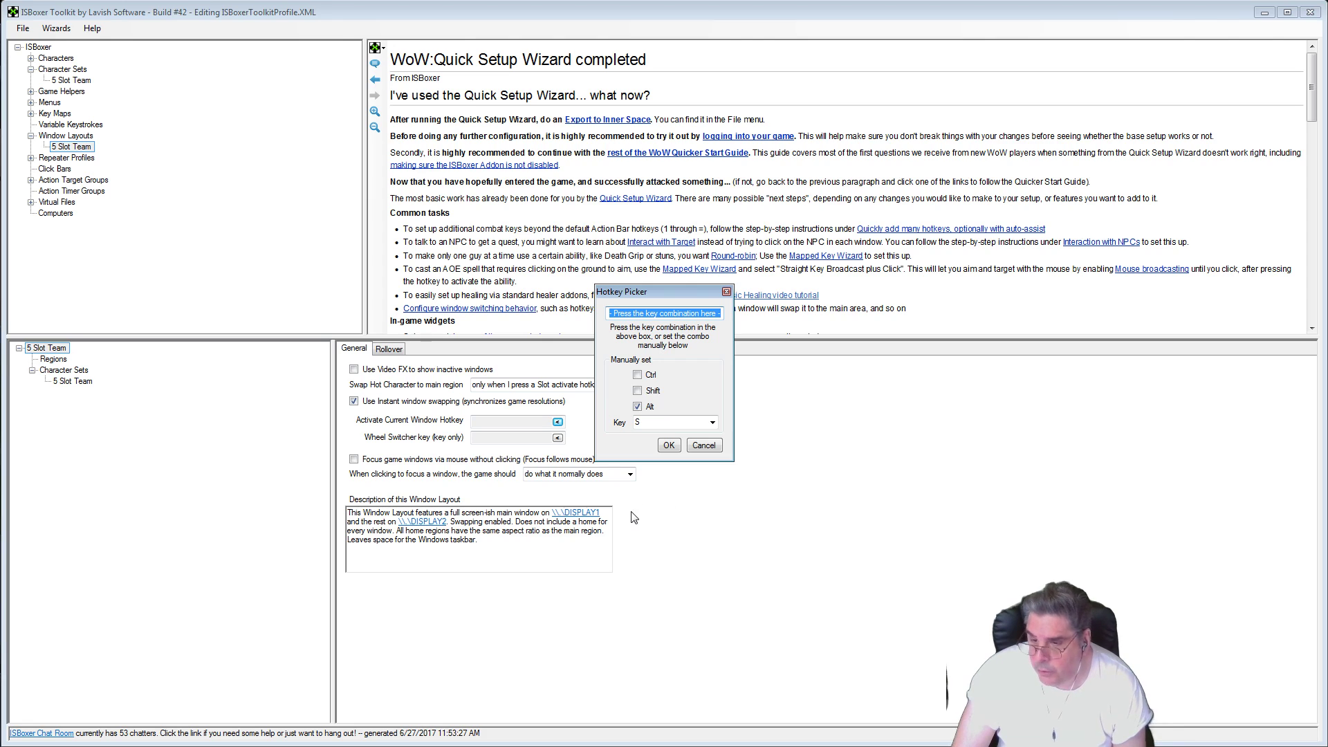
left_click(669, 446)
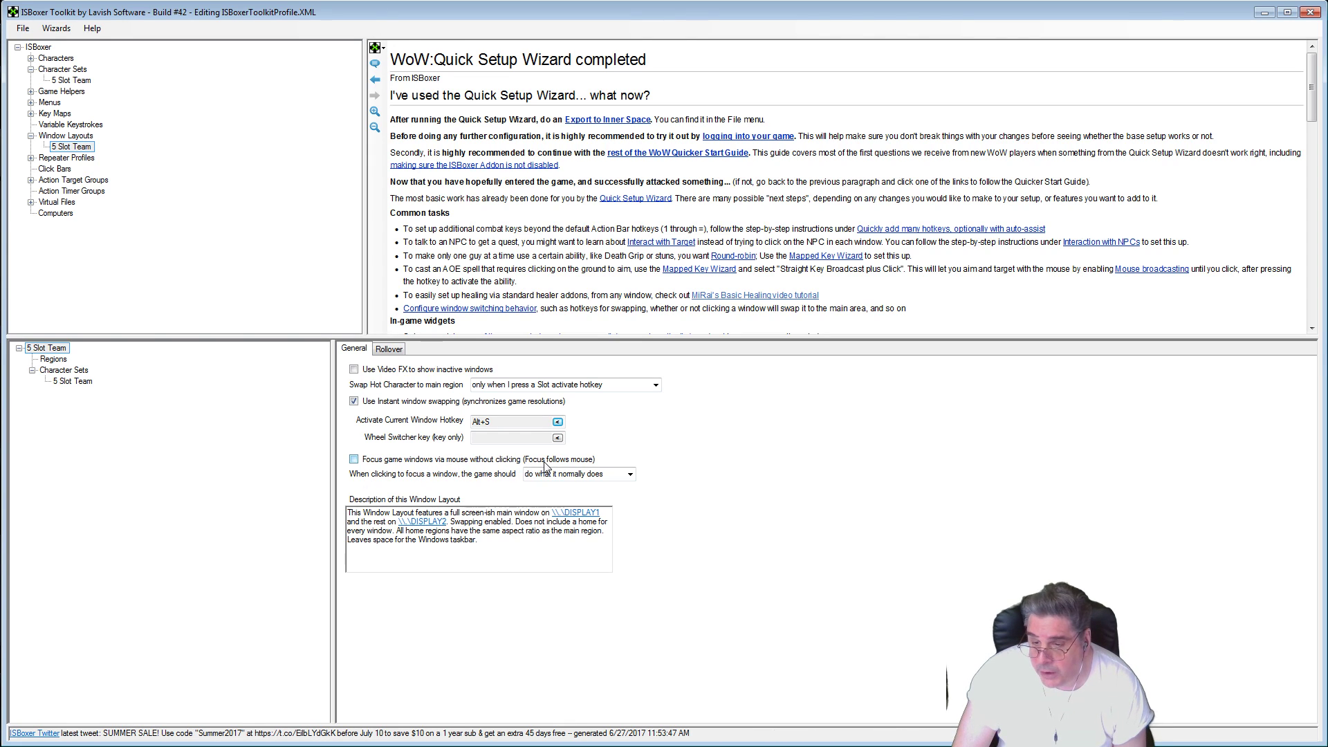
left_click(354, 460)
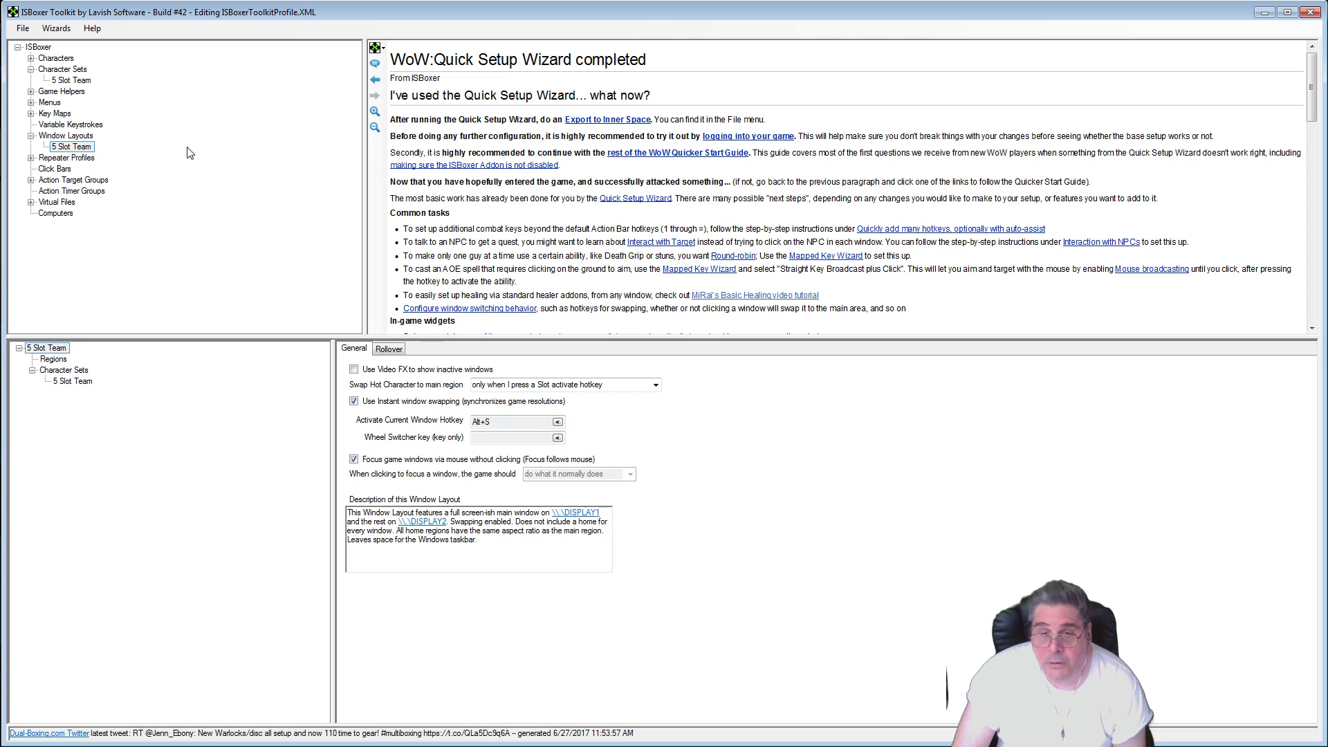
Step: Return to the 5 Slot Team character set and review slot 1's switching hotkey settings
left_click(69, 81)
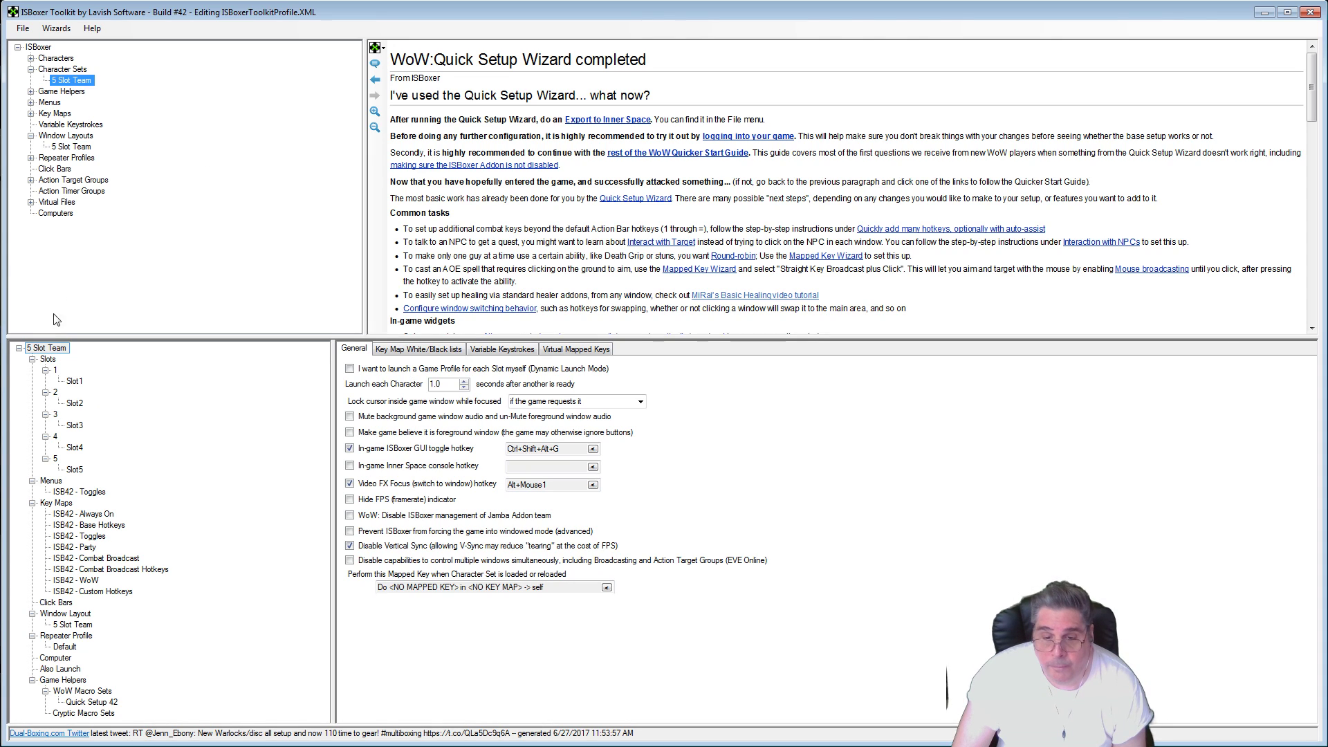
left_click(56, 371)
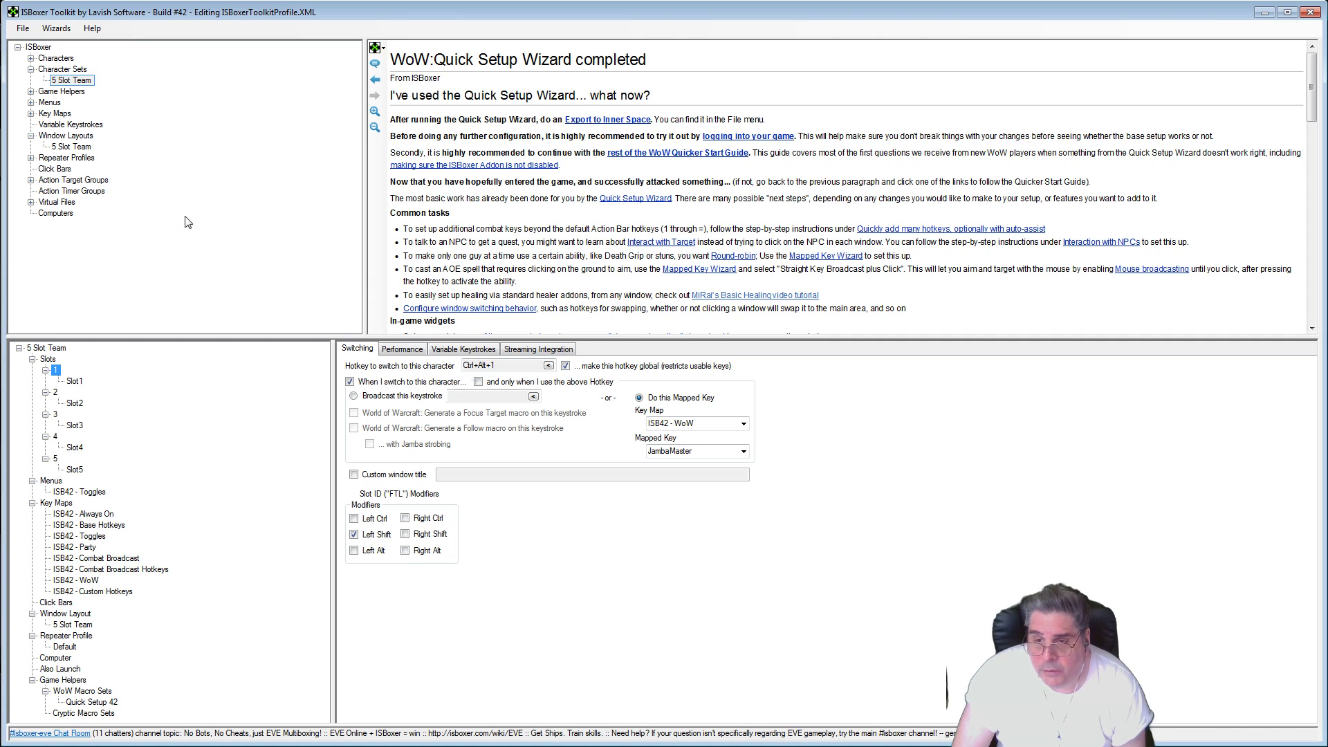
Step: In the 5 Slot Team window layout's regions, move region 1 to DISPLAY4's lower-right quarter and regions 2 to 5 to its upper-right quarter
left_click(75, 146)
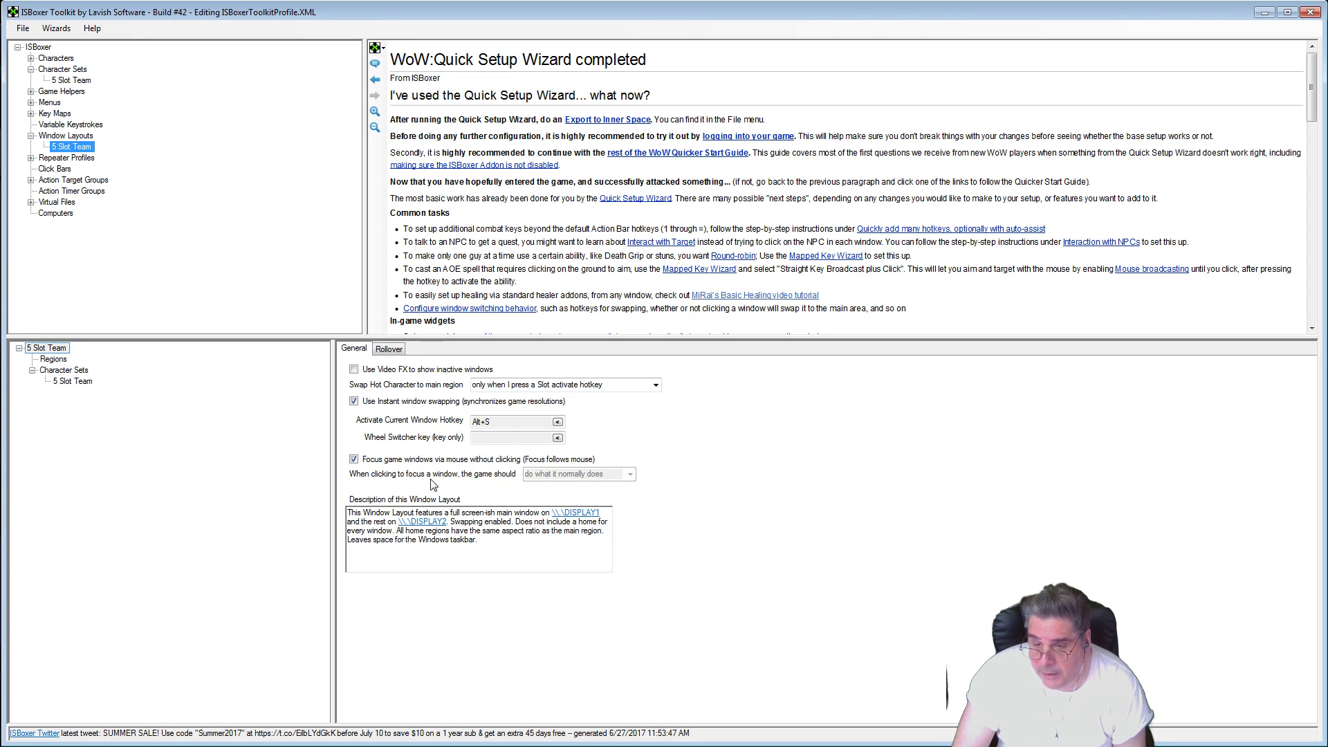
left_click(54, 359)
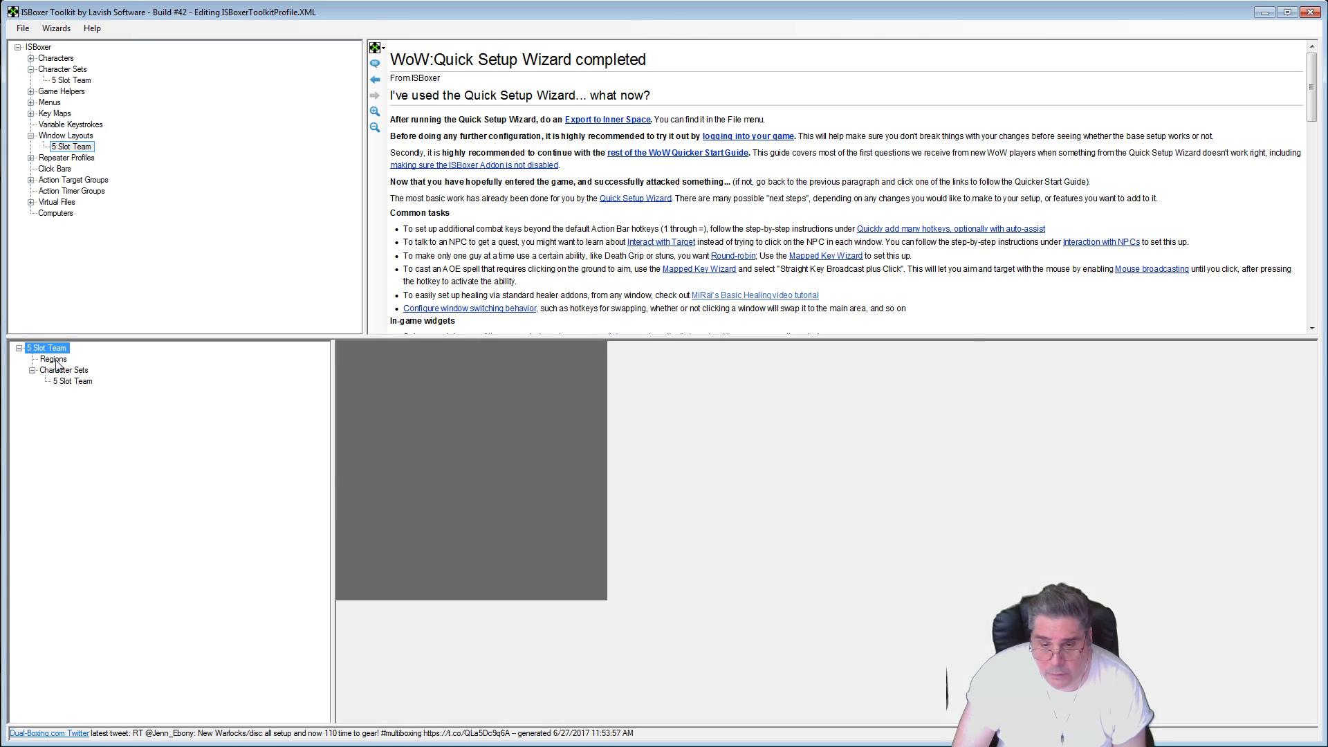
left_click_drag(732, 386, 573, 475)
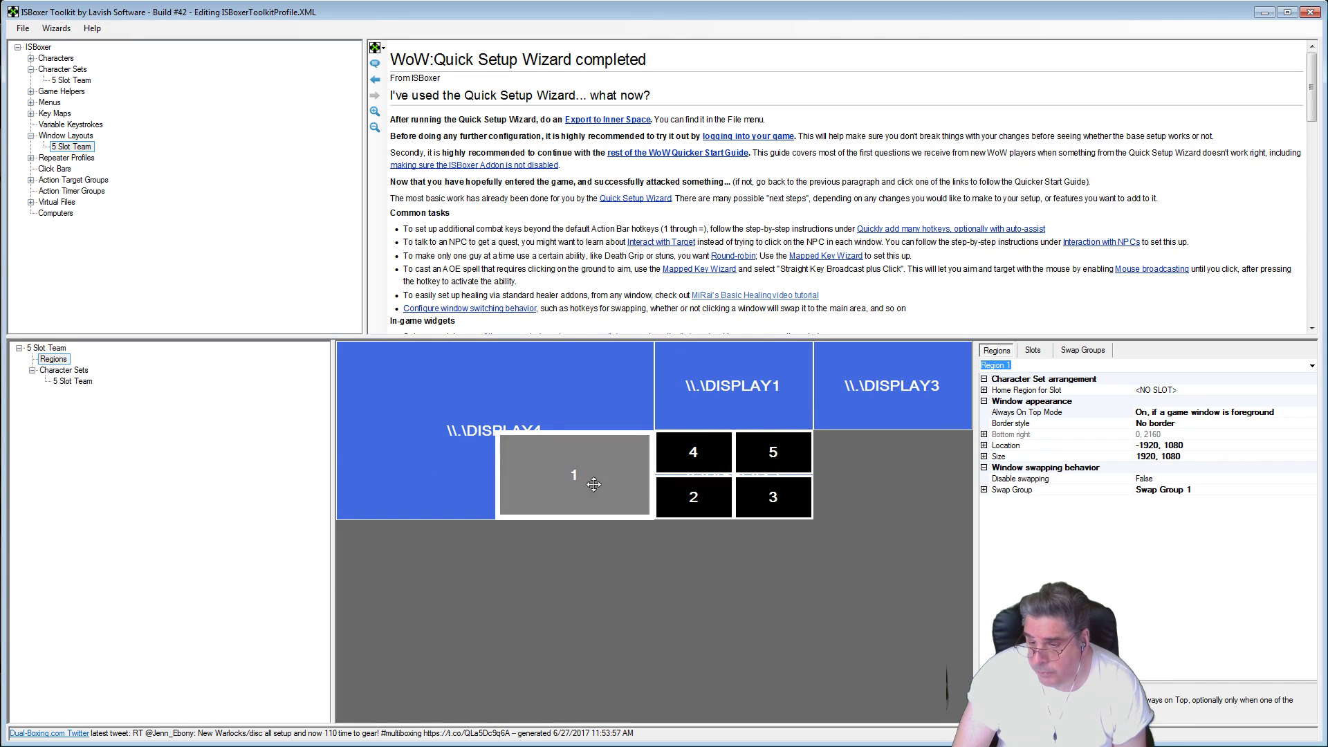
left_click_drag(671, 500, 516, 412)
left_click_drag(769, 498, 614, 401)
left_click_drag(719, 467, 564, 385)
left_click_drag(778, 457, 603, 366)
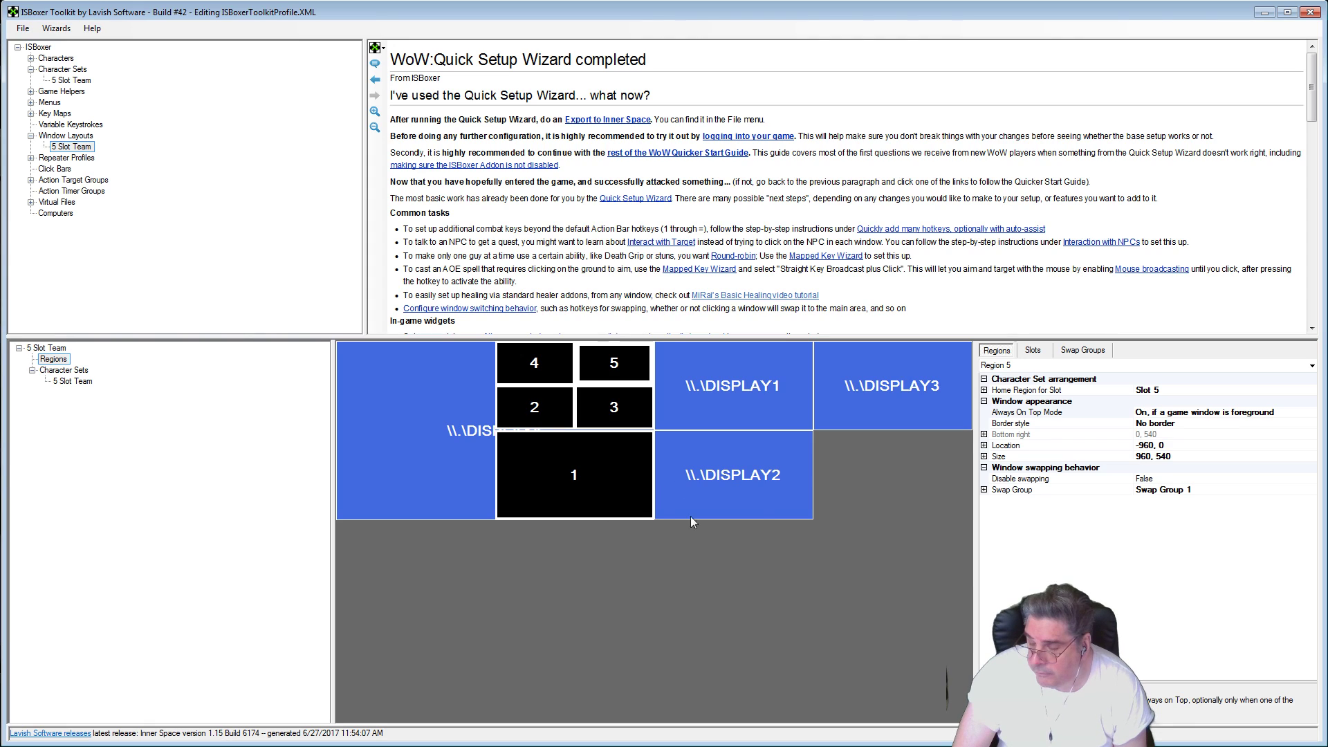
Step: Set region 1's Always On Top Mode to Off
left_click(597, 476)
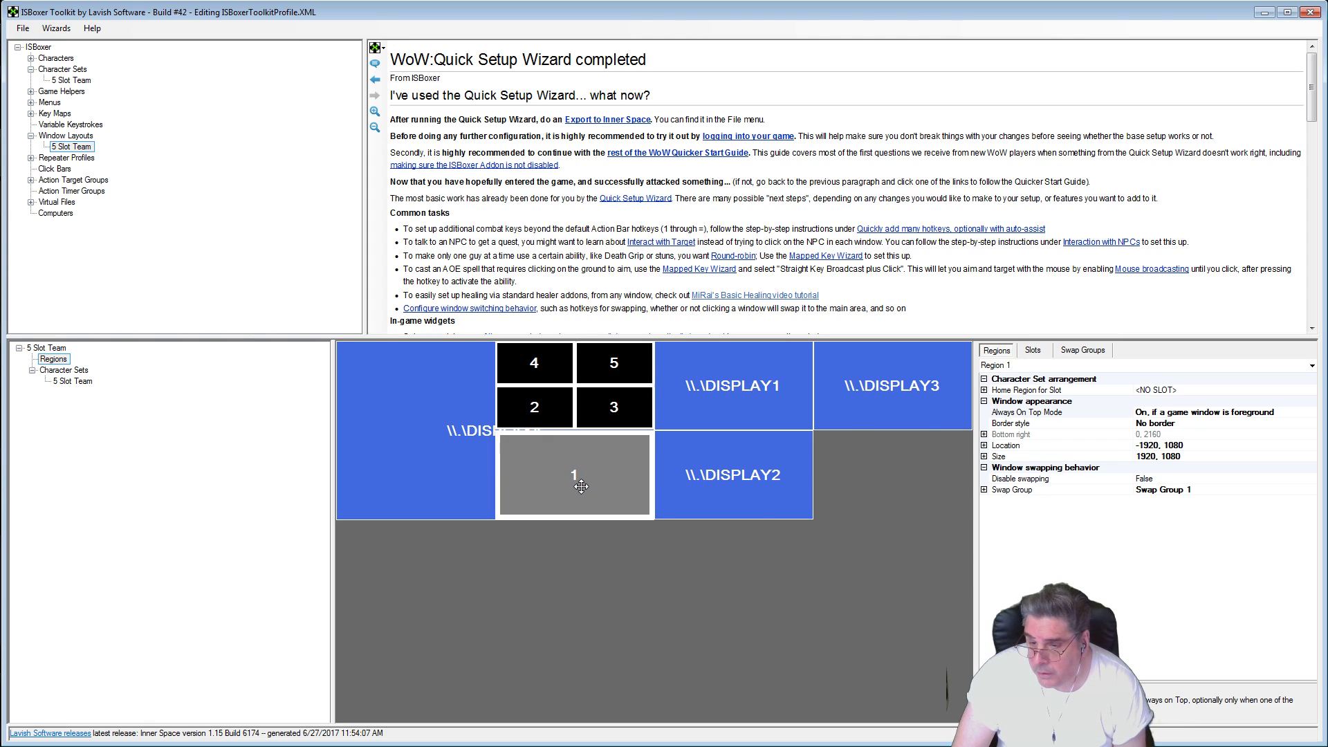
left_click(1310, 414)
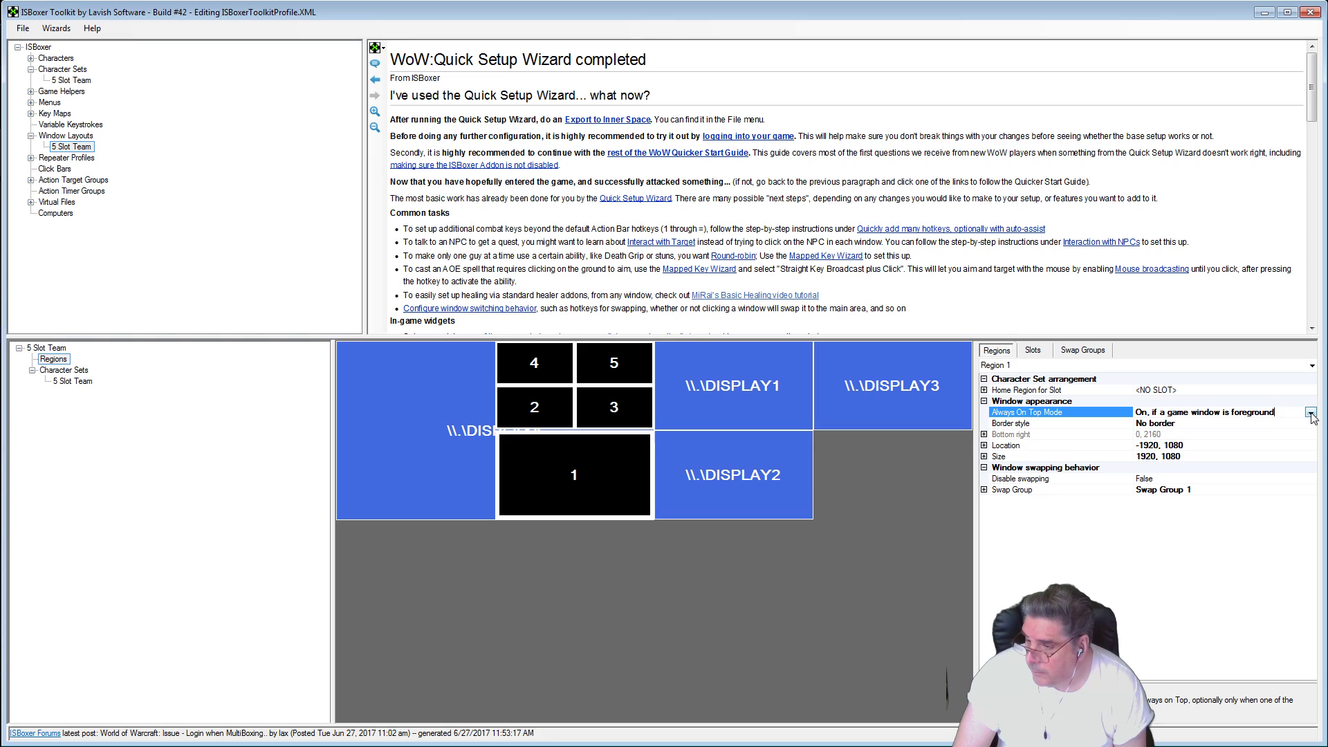
left_click(1310, 413)
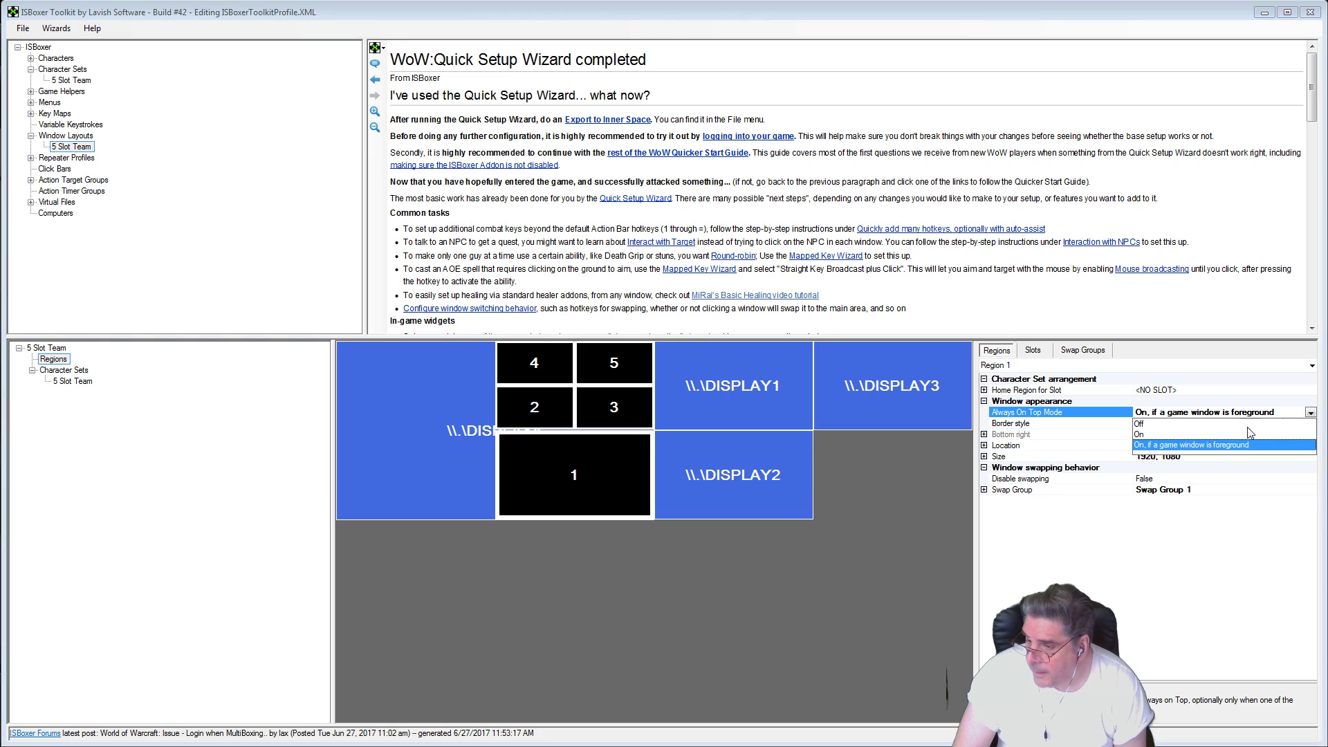
left_click(1141, 424)
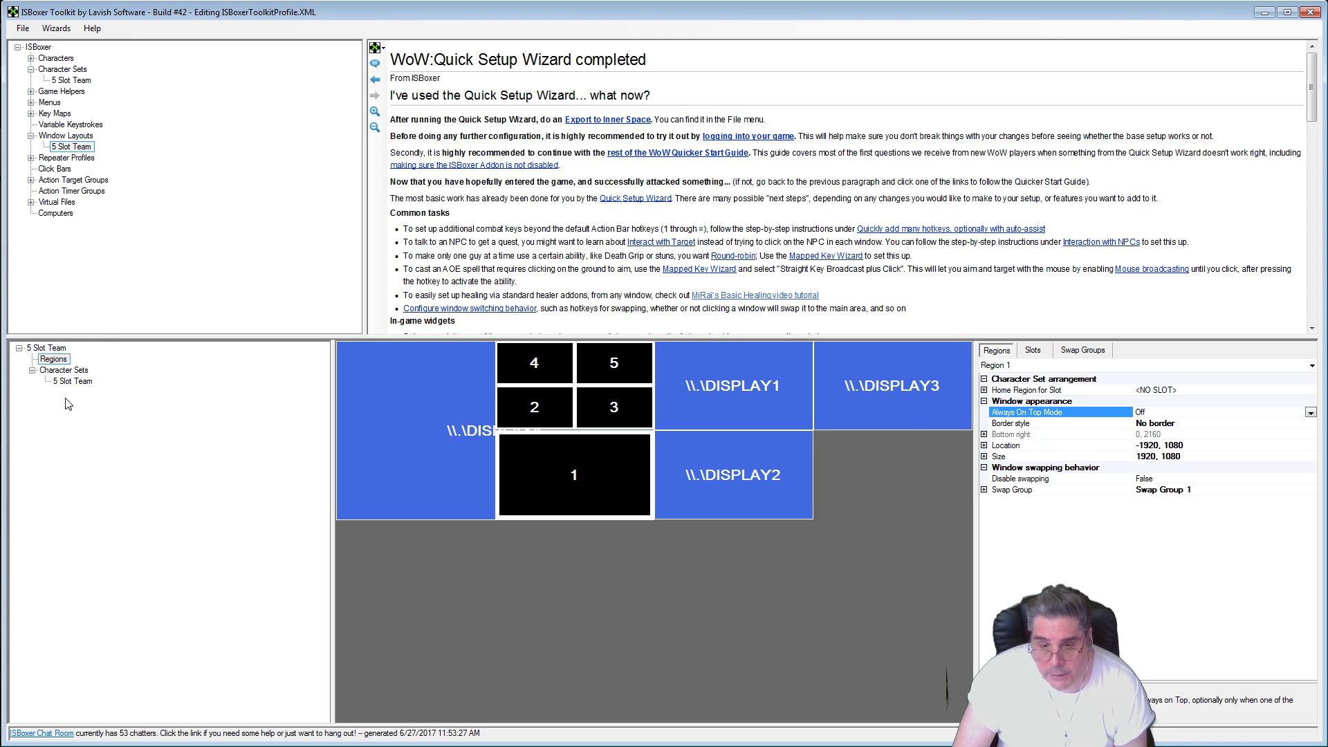
Step: Export the whole configuration to Inner Space and dismiss the export message
left_click(23, 29)
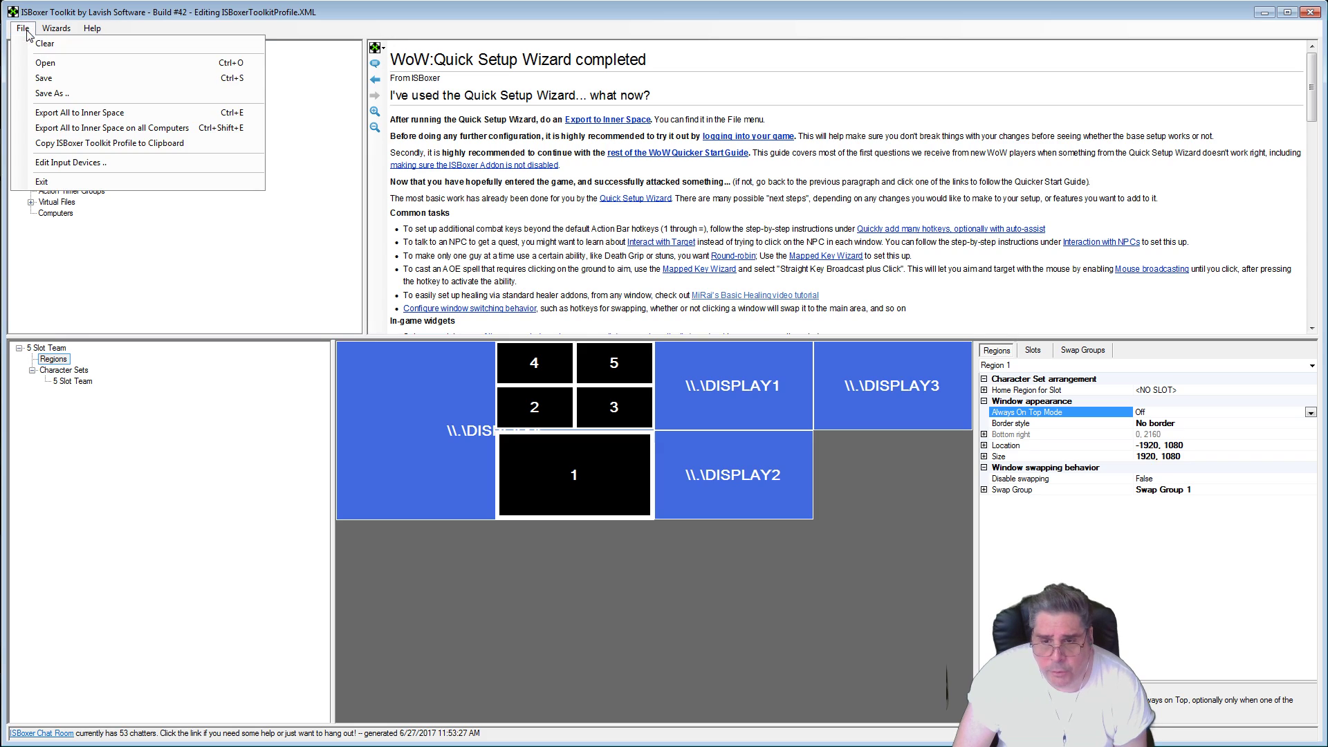
left_click(85, 113)
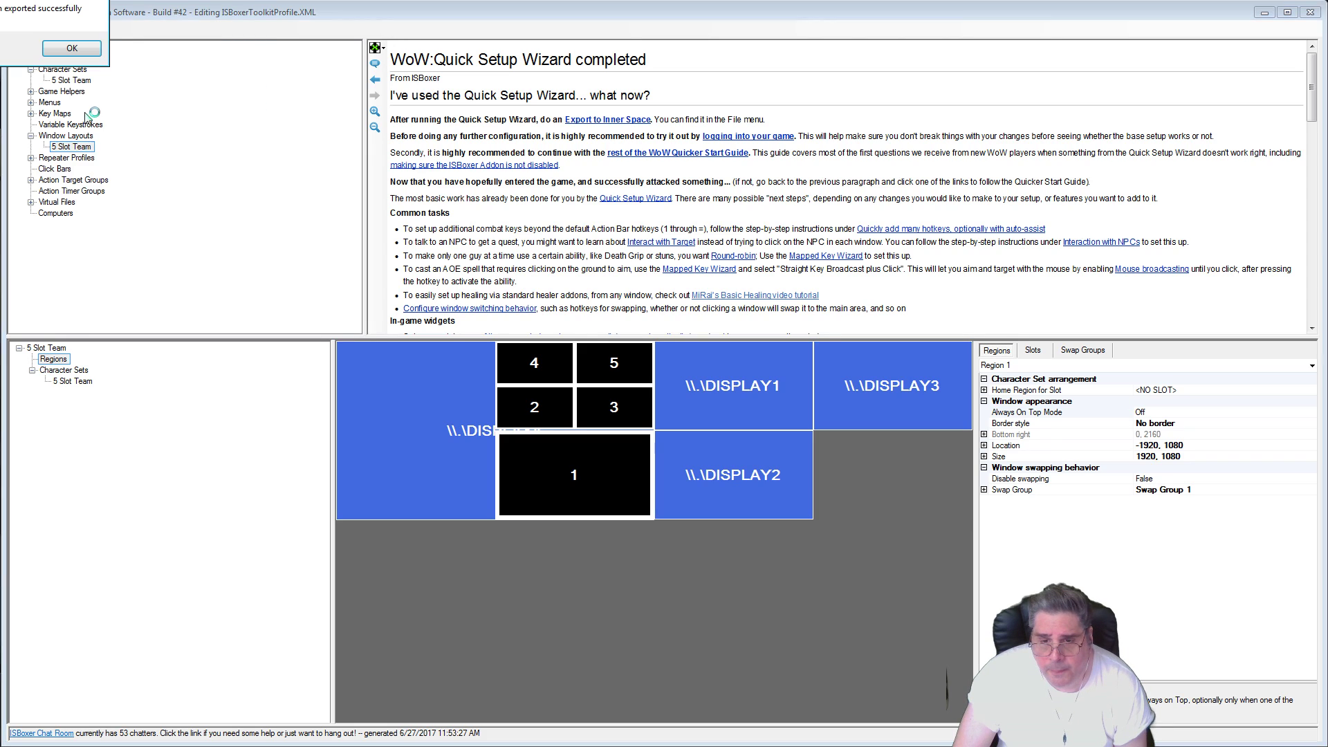
left_click(83, 53)
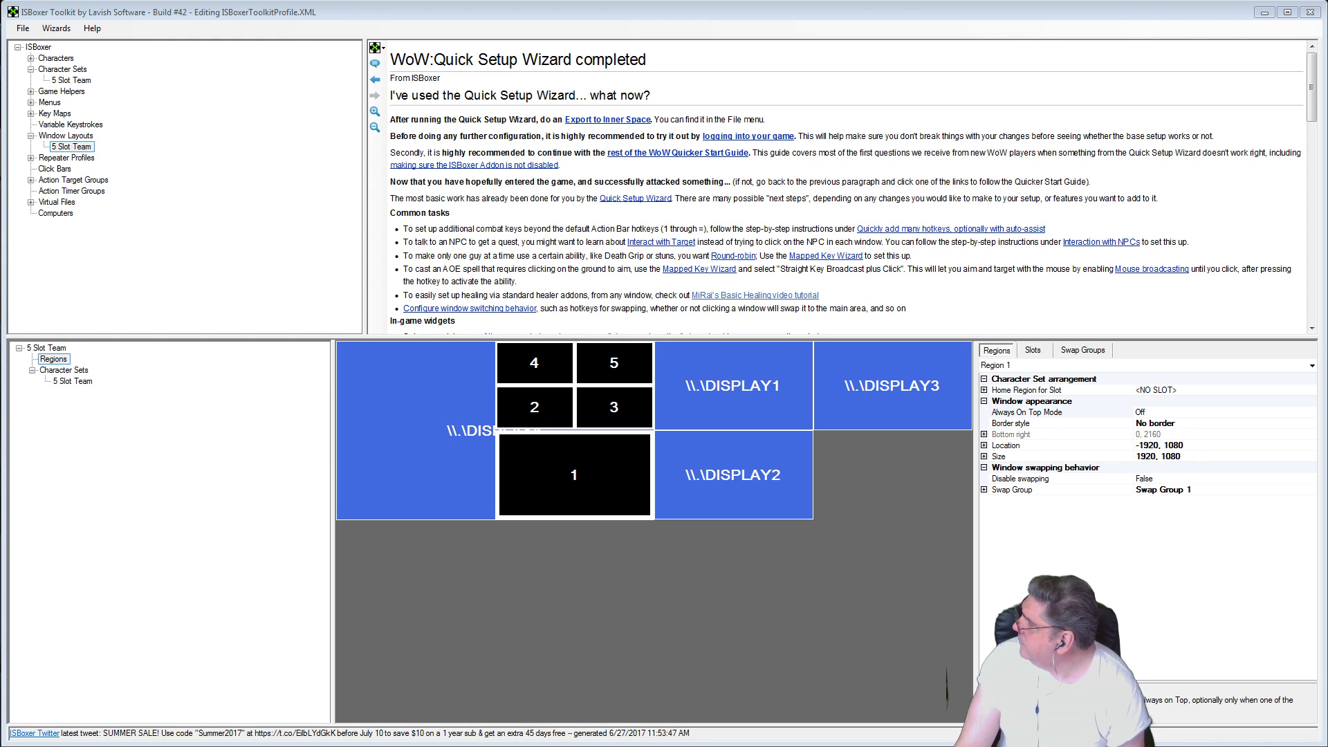
key("alt+Tab")
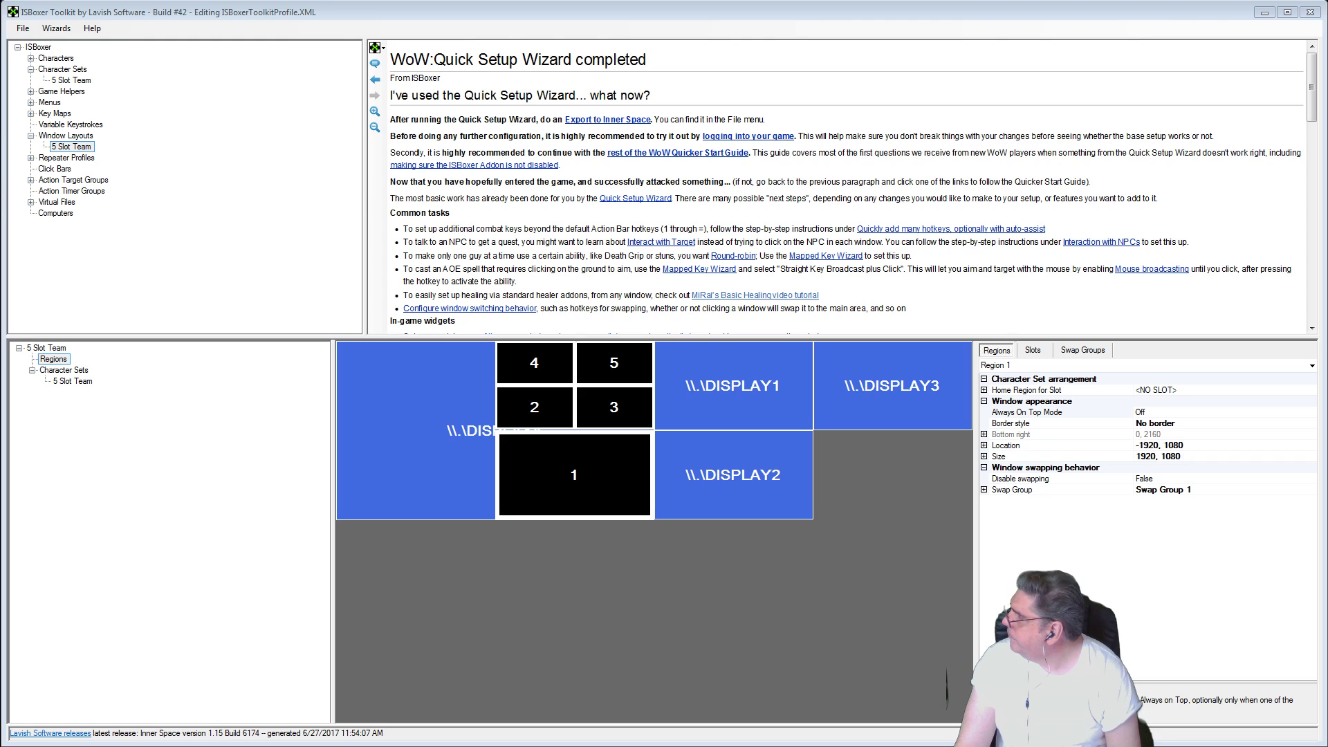
left_click(1026, 412)
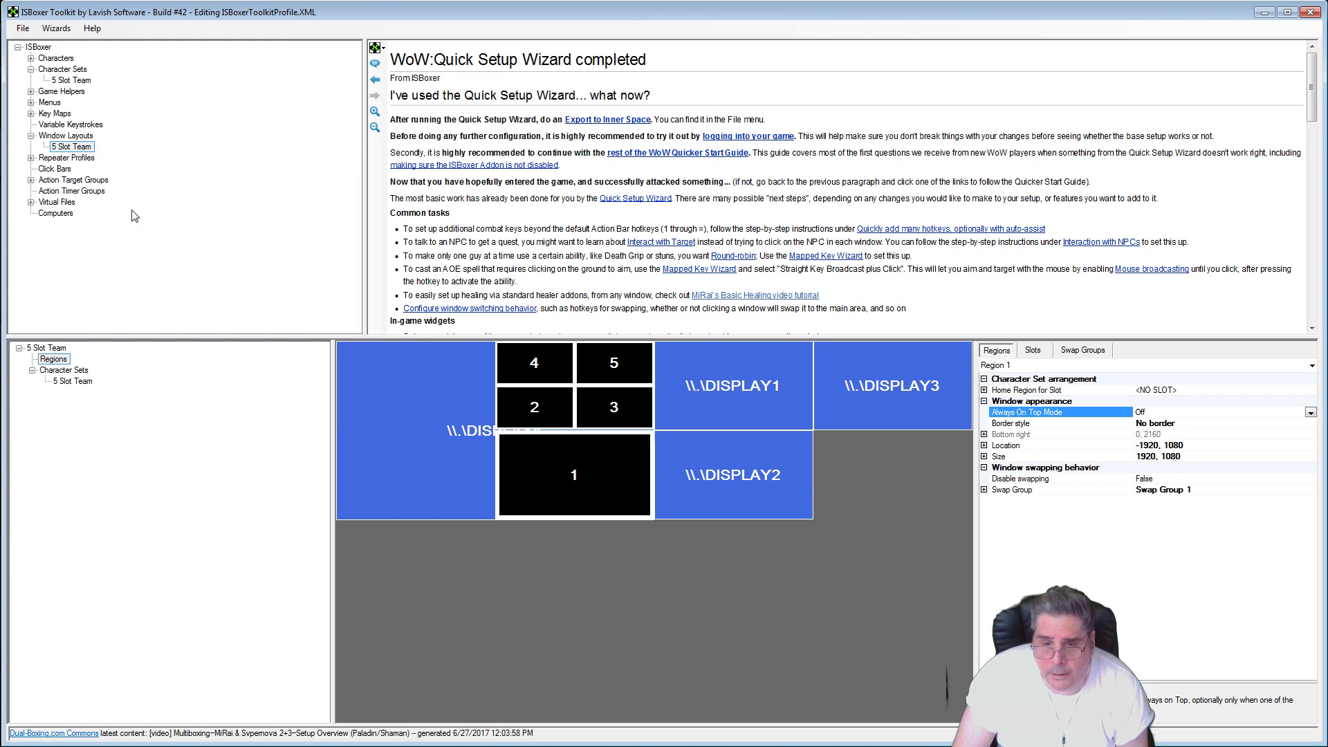
Step: Create a new Click Bar named Identify Slot Bar
left_click(50, 170)
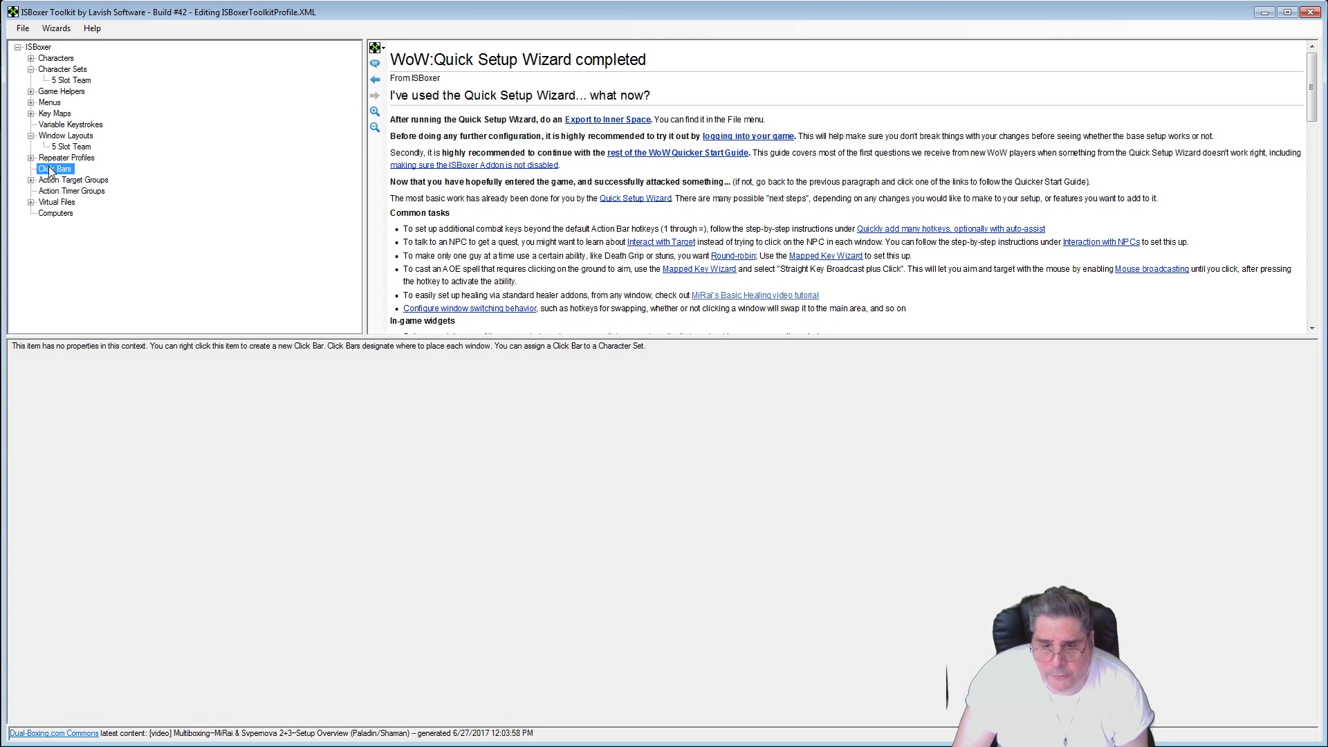
right_click(50, 171)
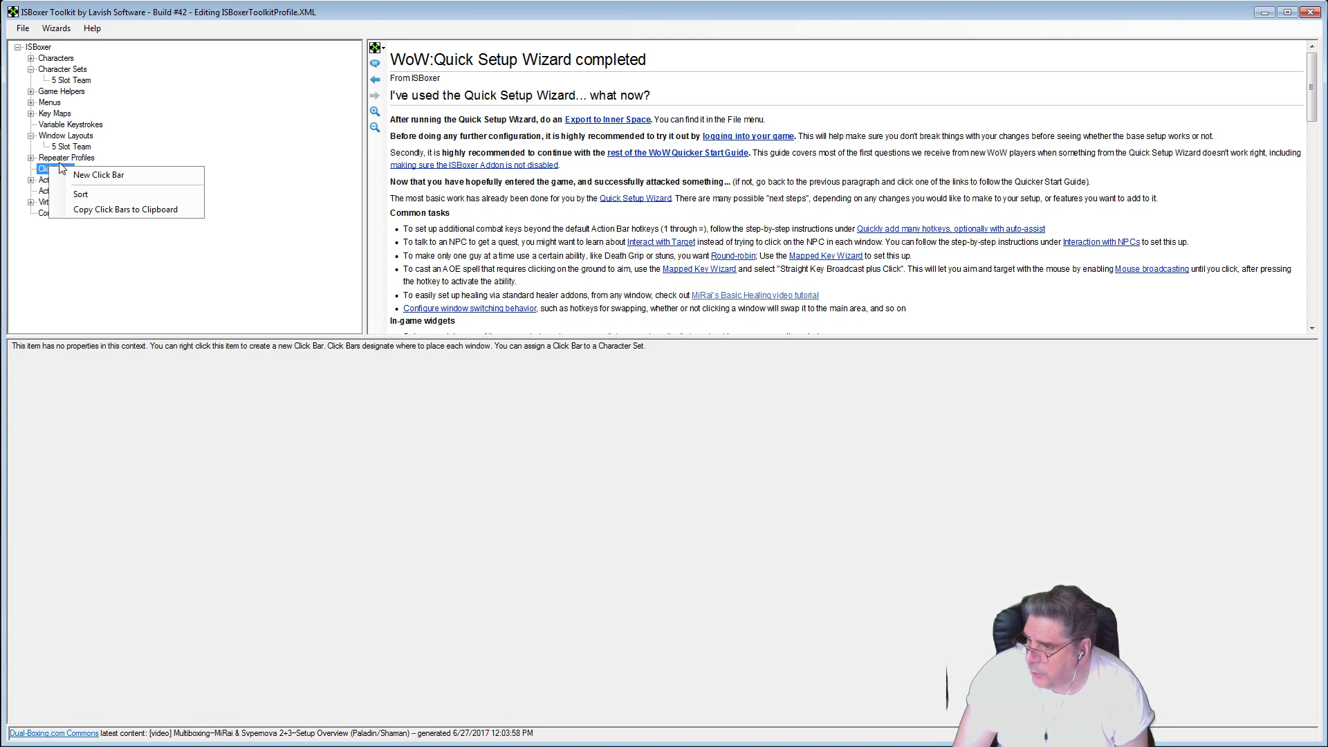
left_click(107, 177)
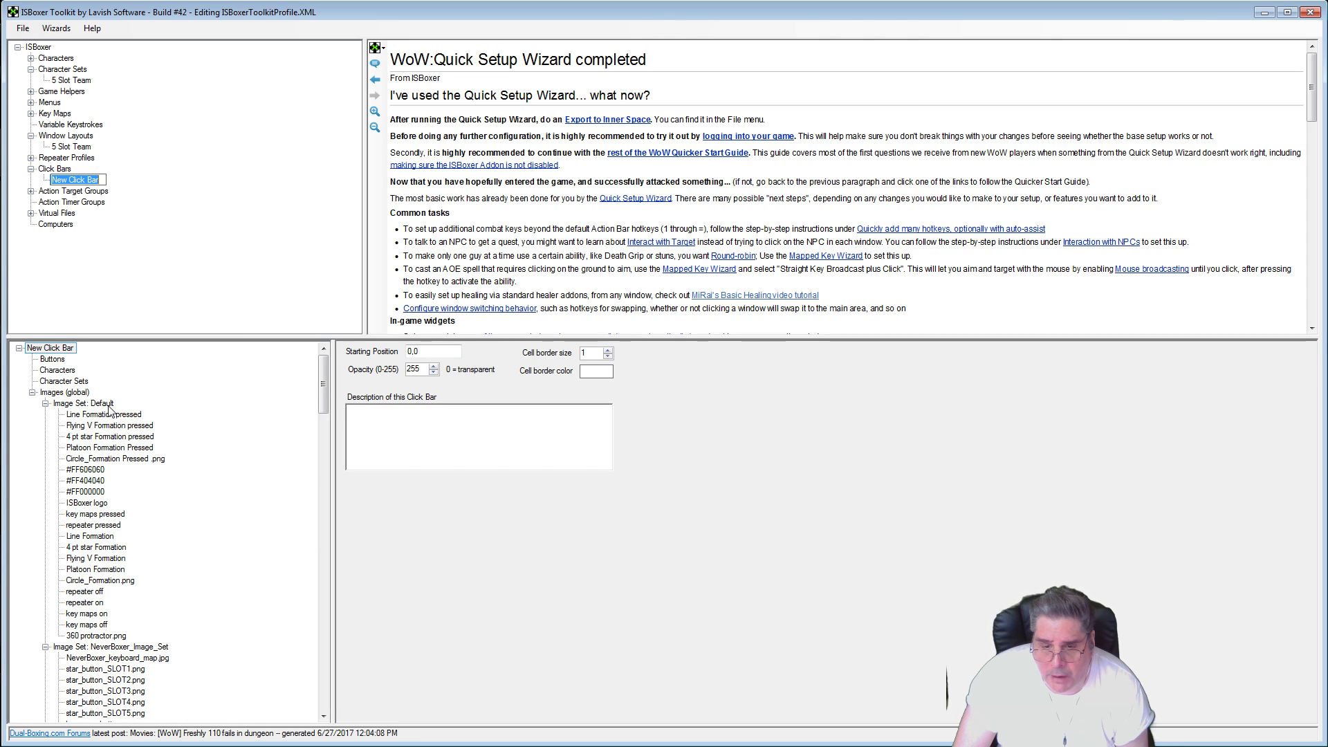
type("Id")
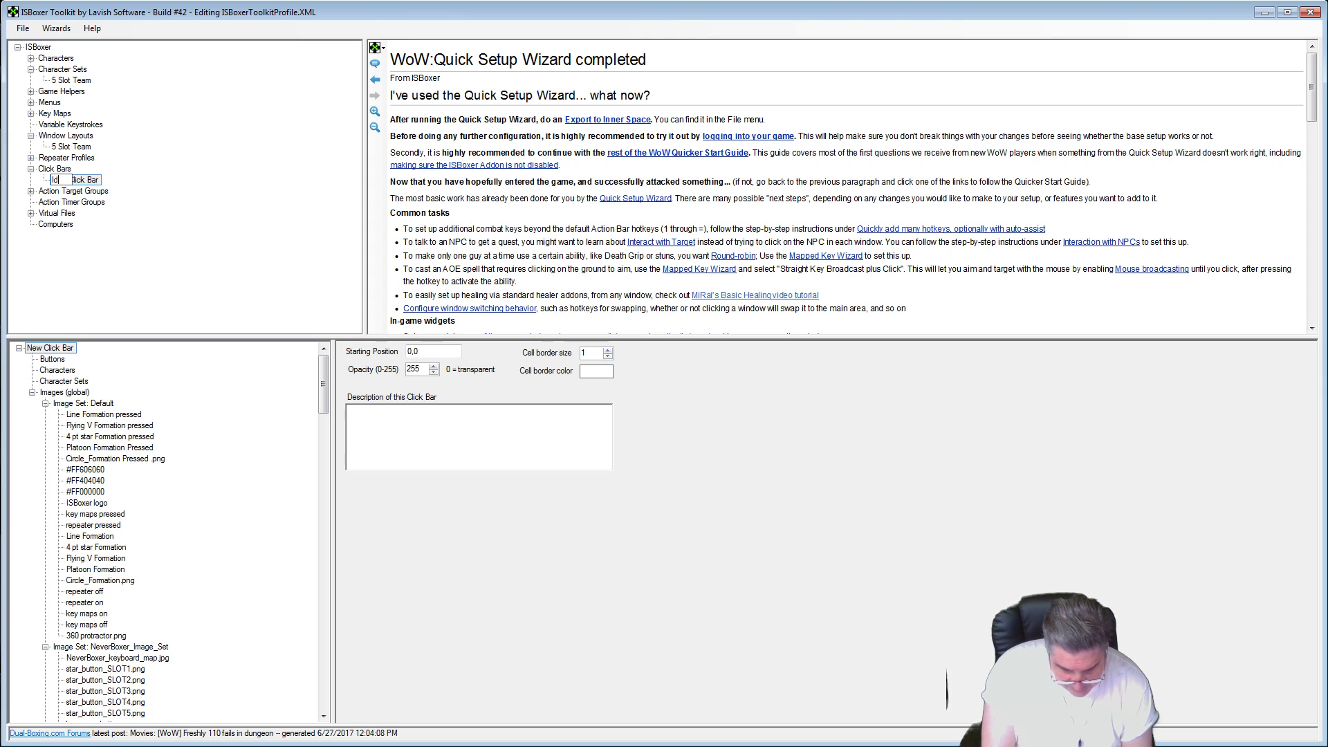
type("enti")
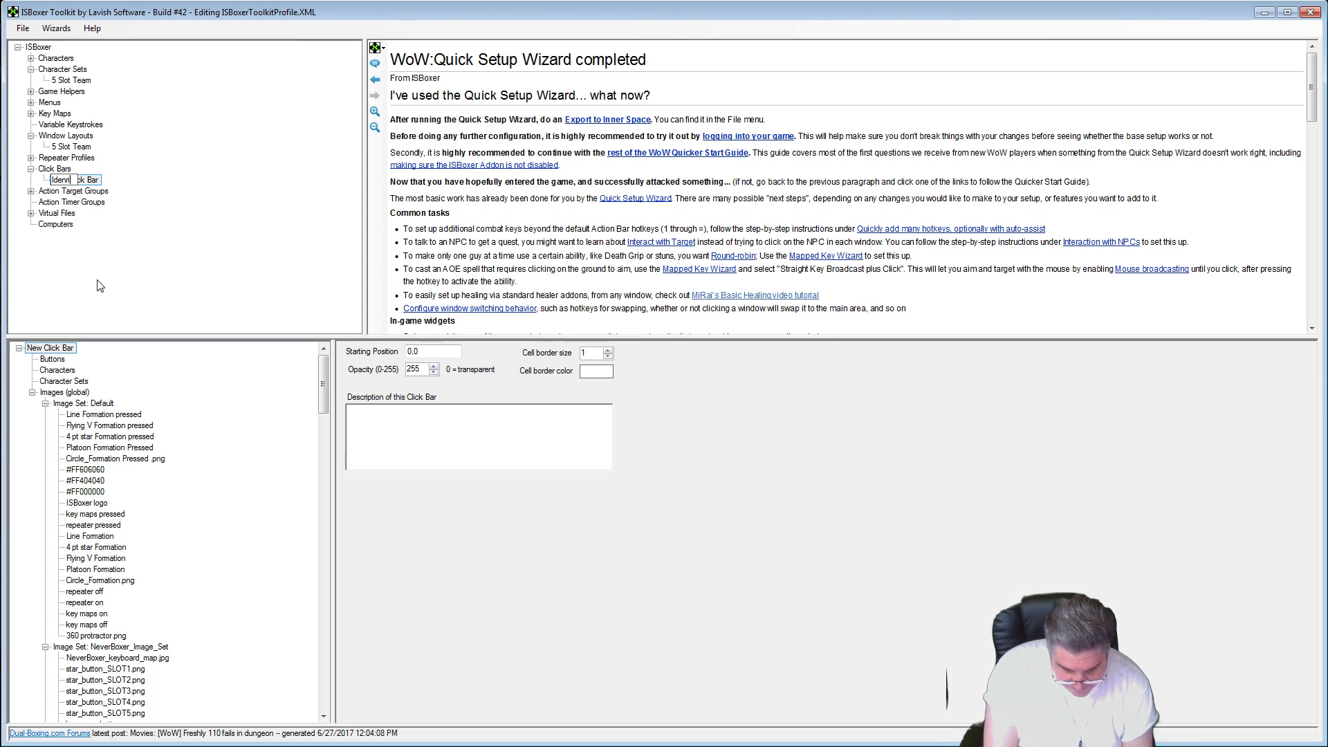
type("fy")
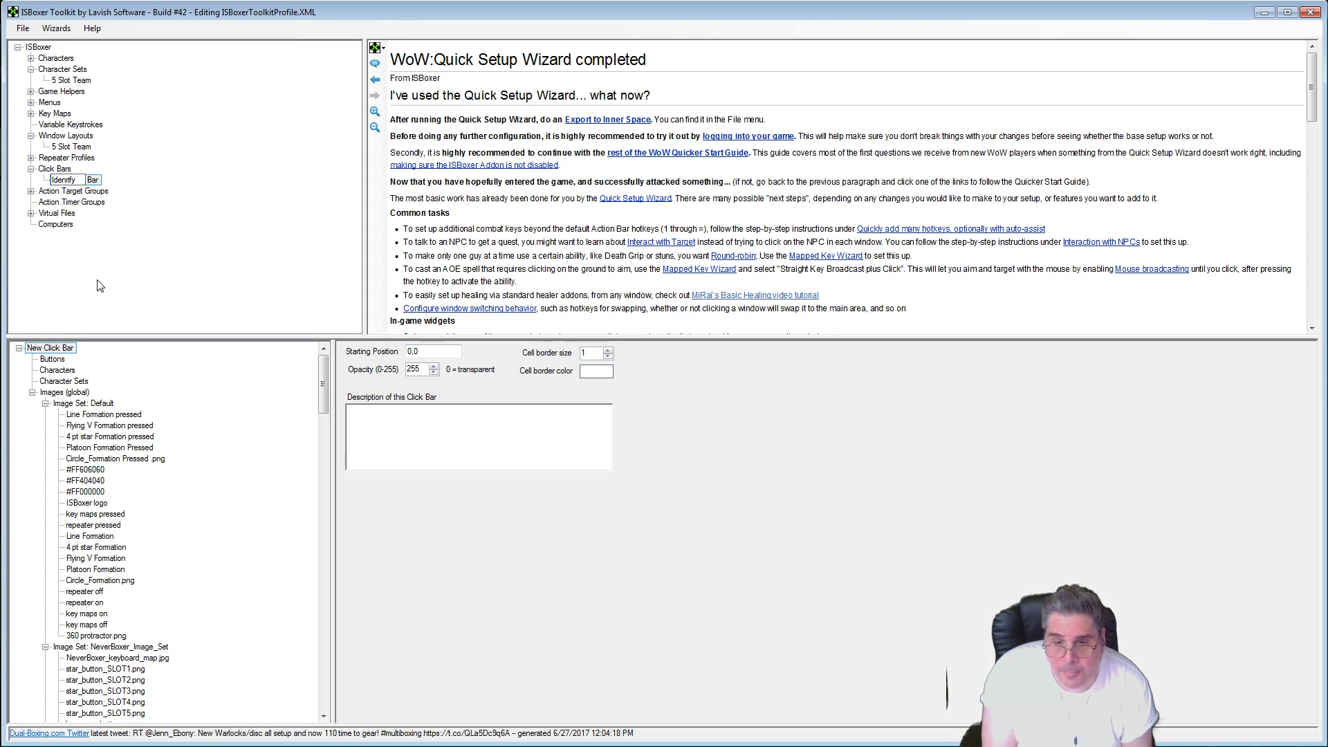
key("BackSpace")
key("BackSpace")
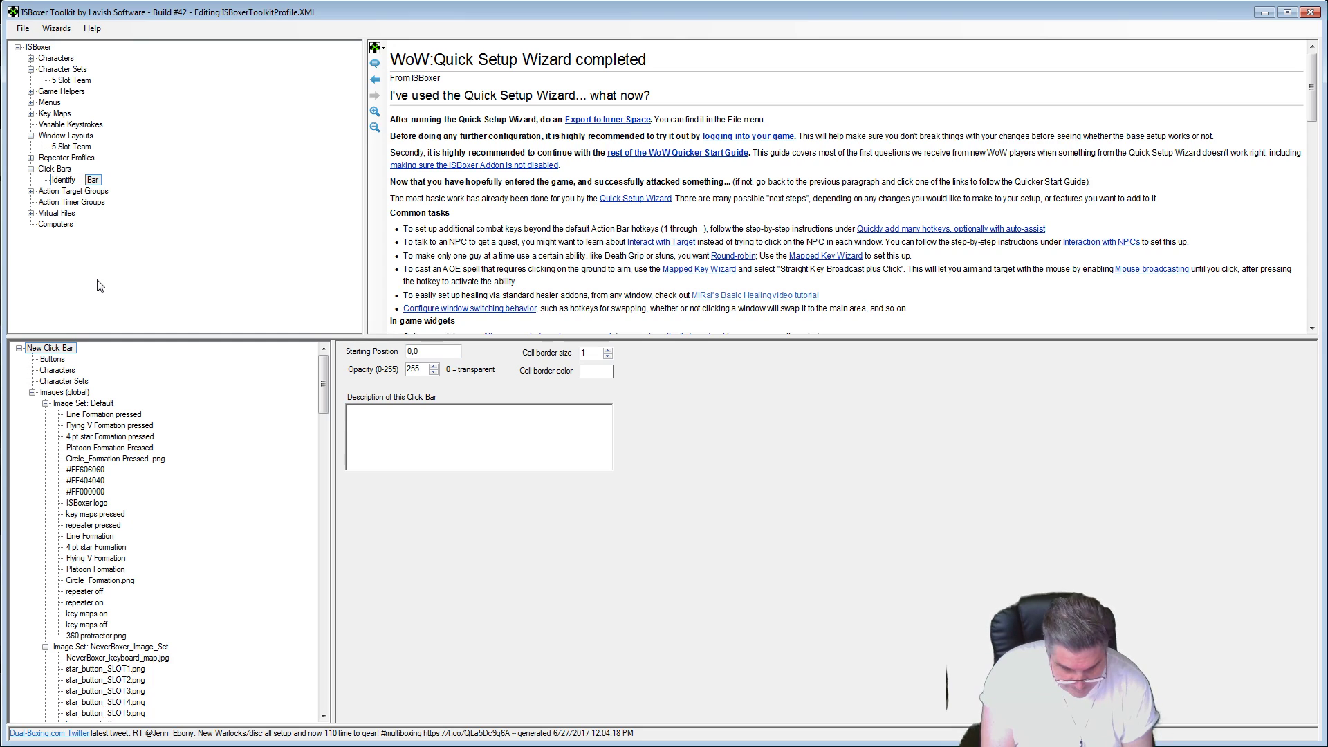
type("lo")
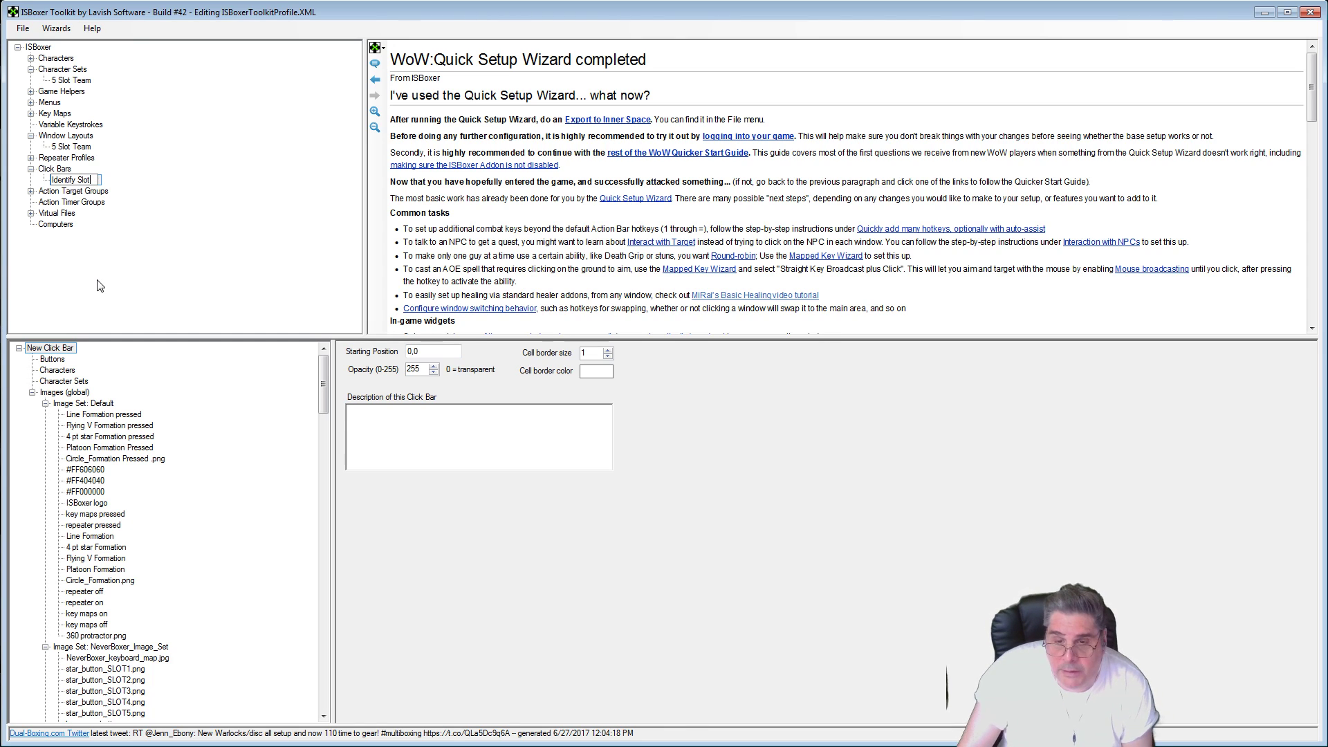
type("t")
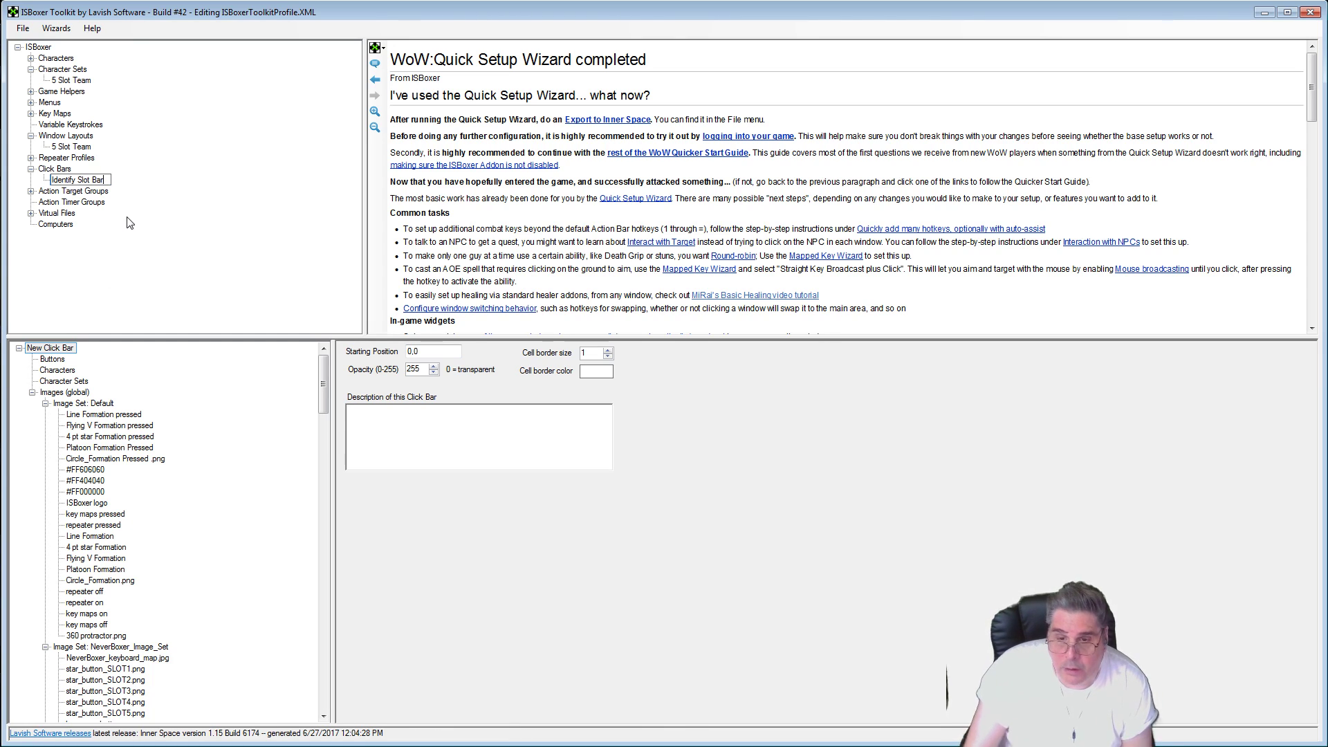
type(" Bar")
key("Return")
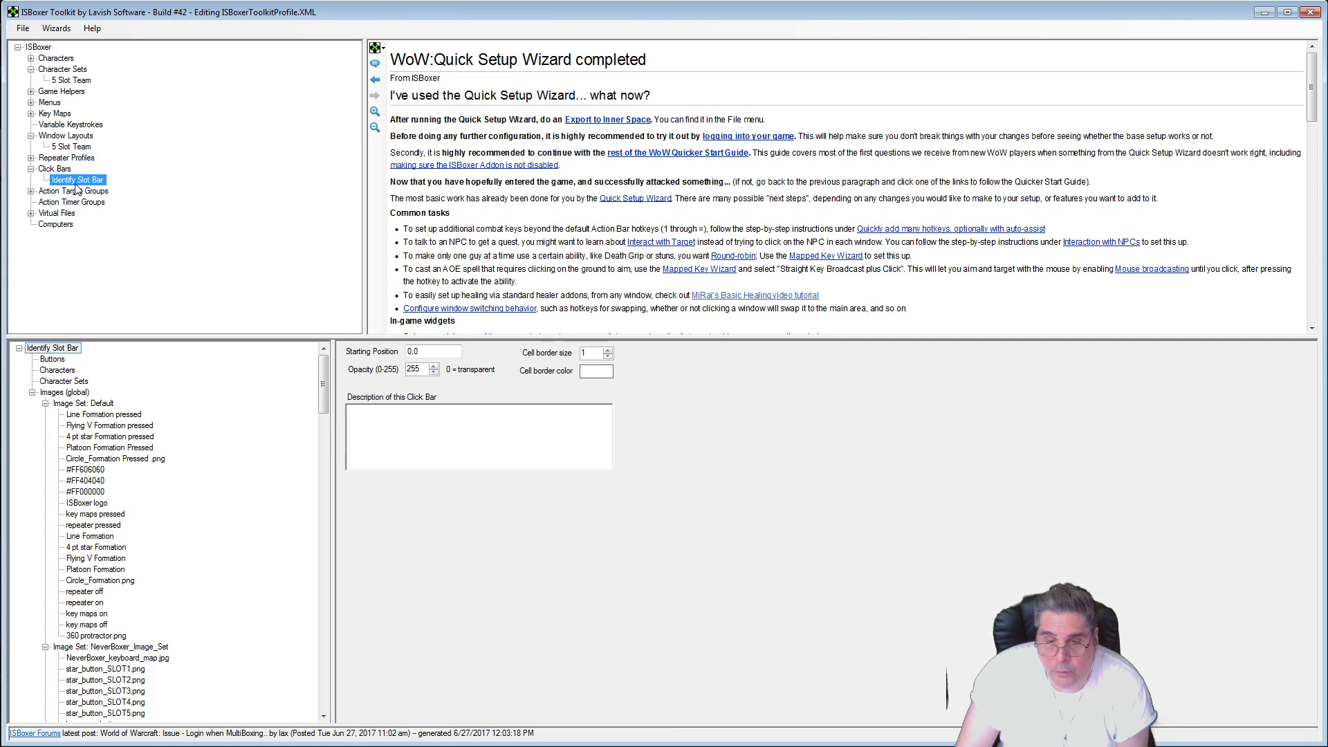
Step: Set the Identify Slot Bar's cell border size to 0 and its button cell width and height to 50 x 50
left_click(70, 350)
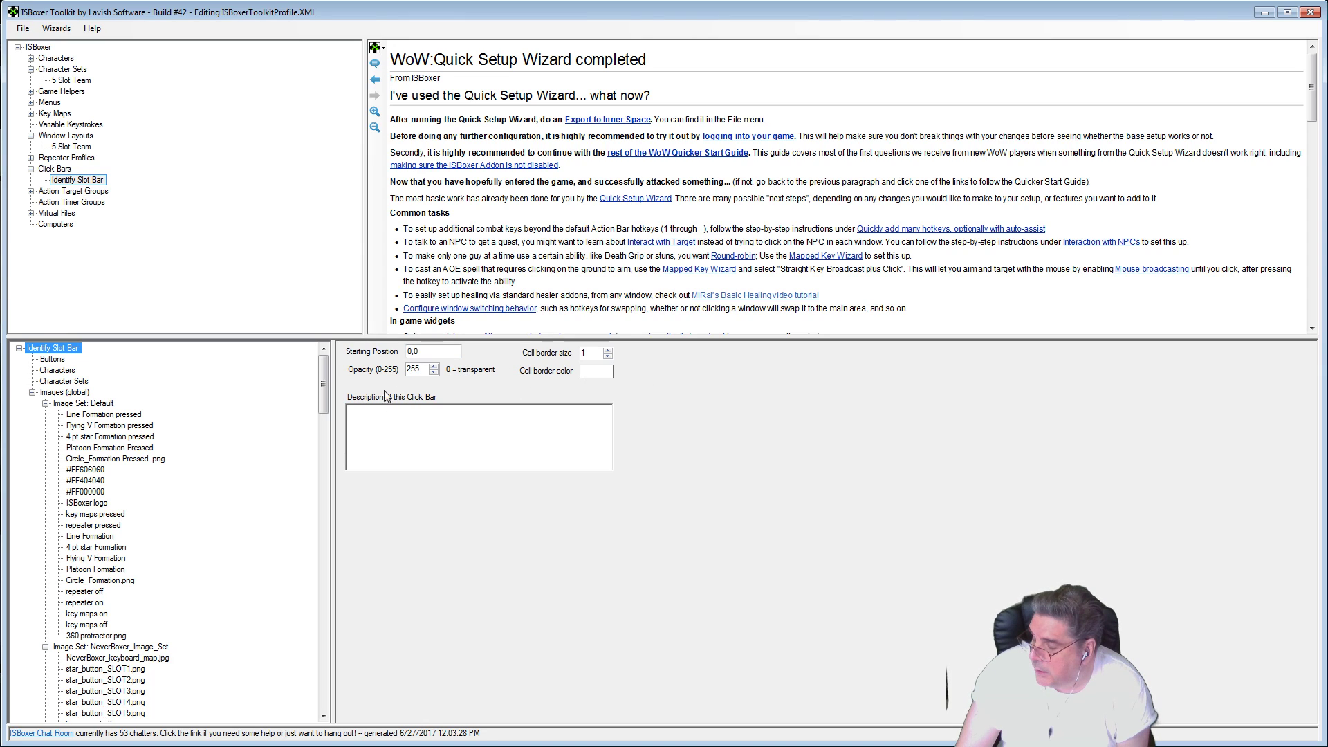
left_click(608, 357)
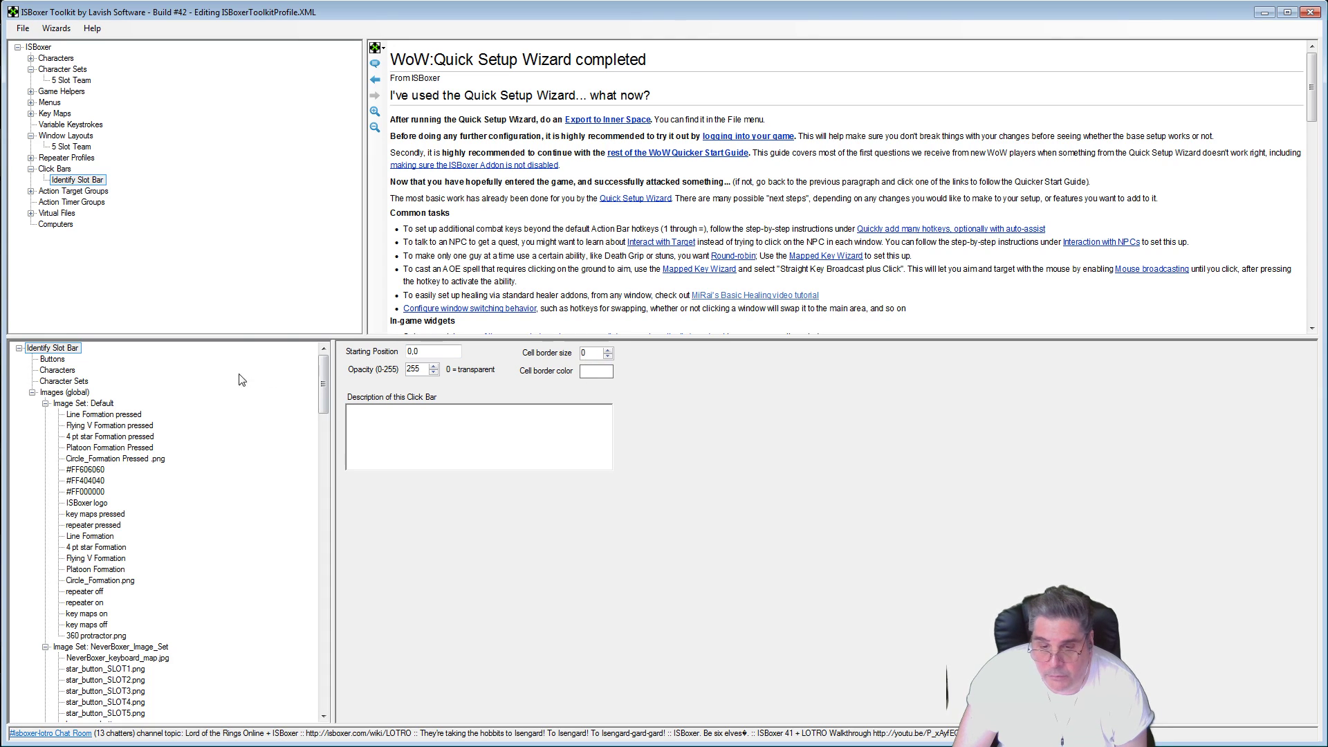
left_click(52, 360)
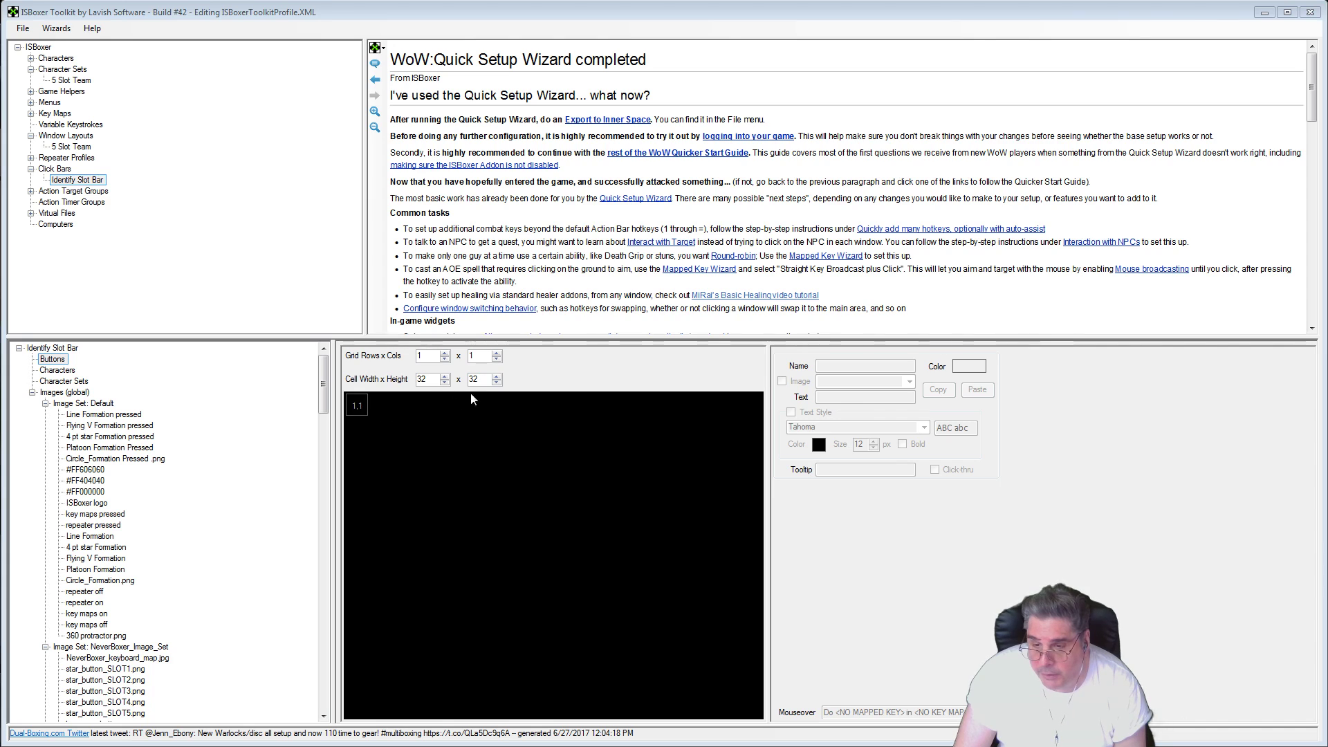
key("Tab")
type("50")
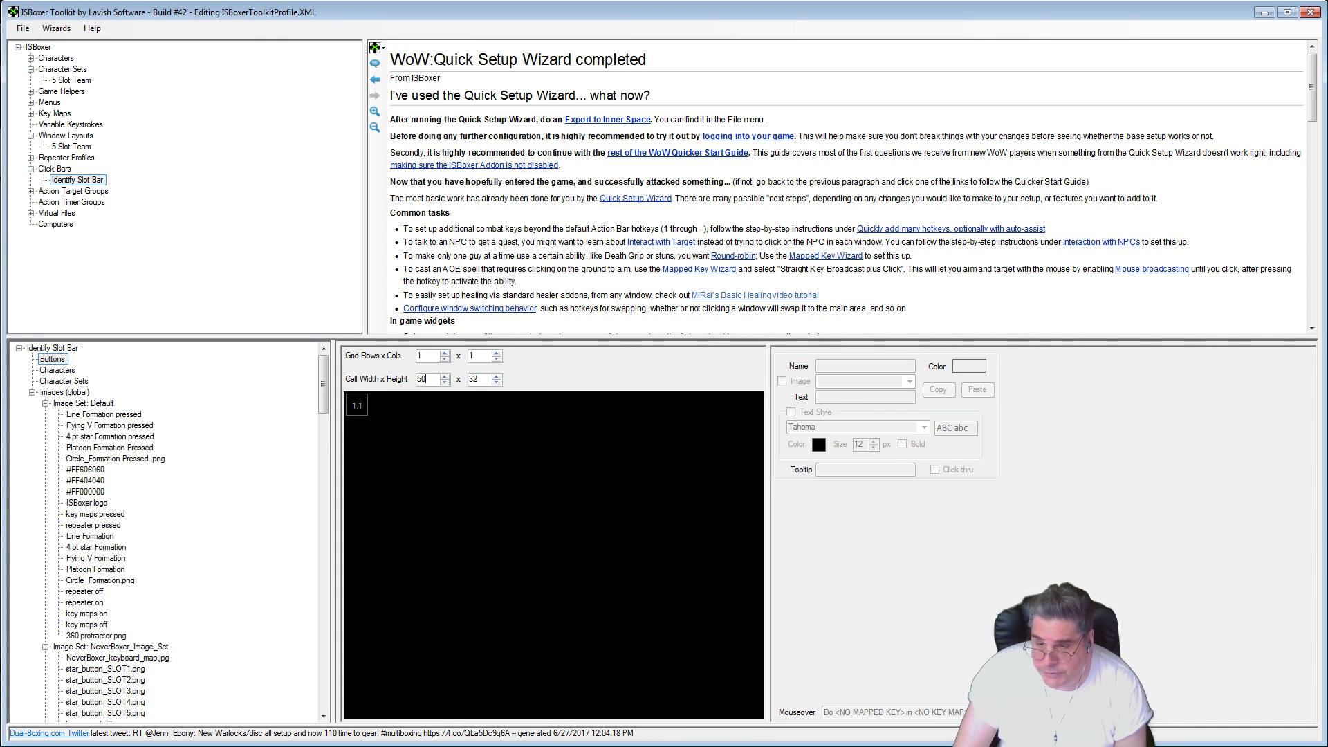
key("Tab")
type("50")
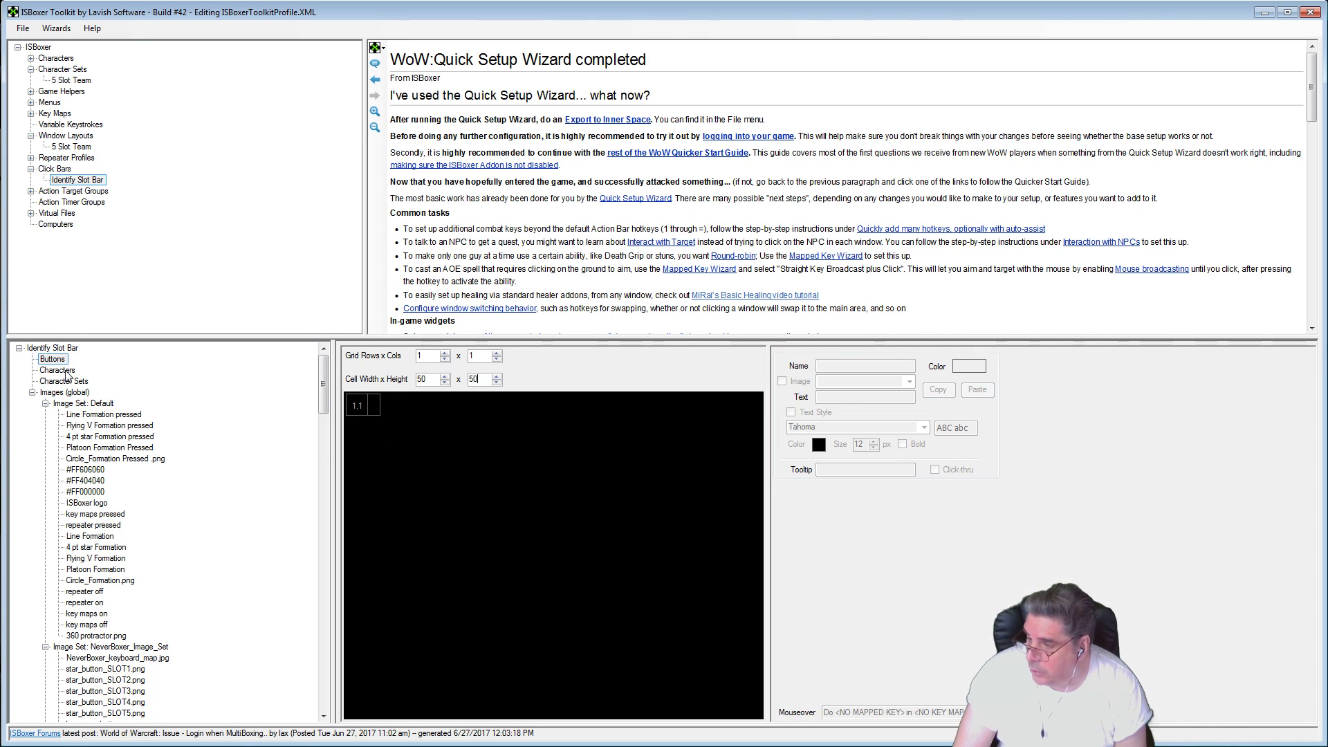
left_click(56, 348)
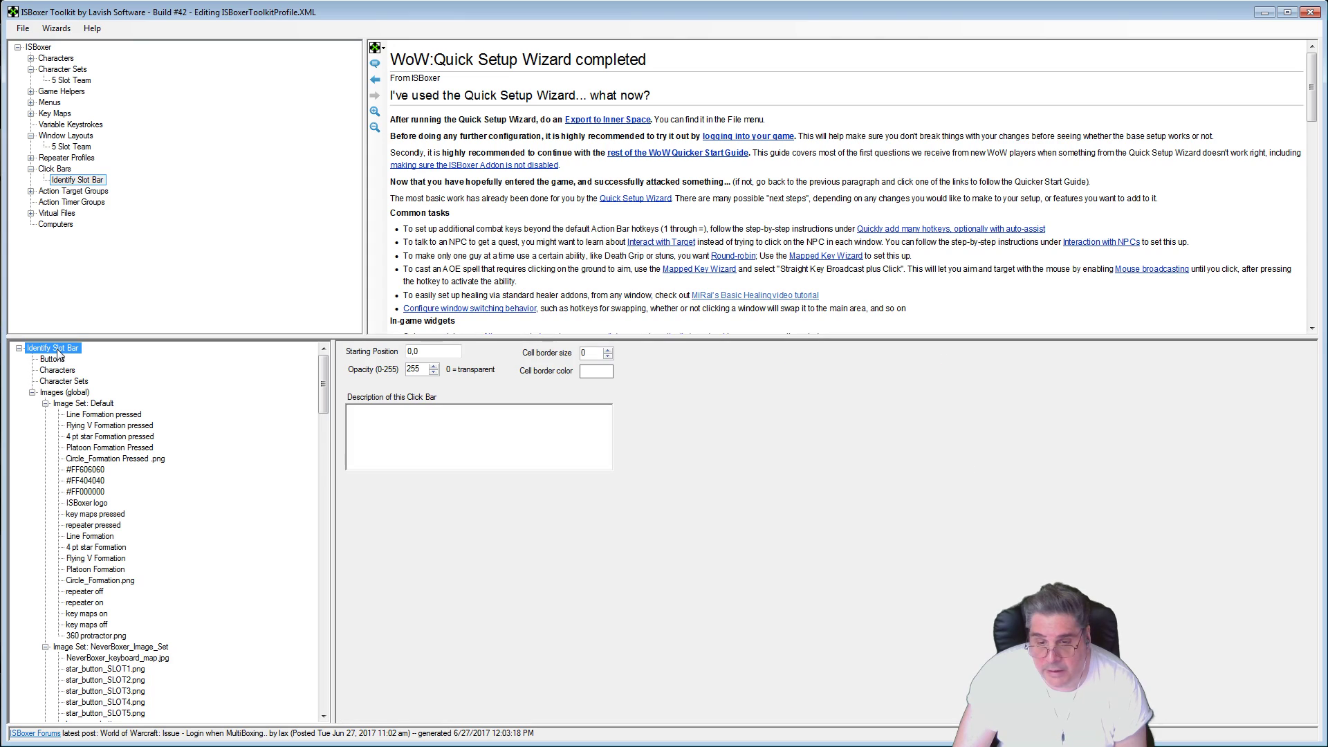
left_click(58, 358)
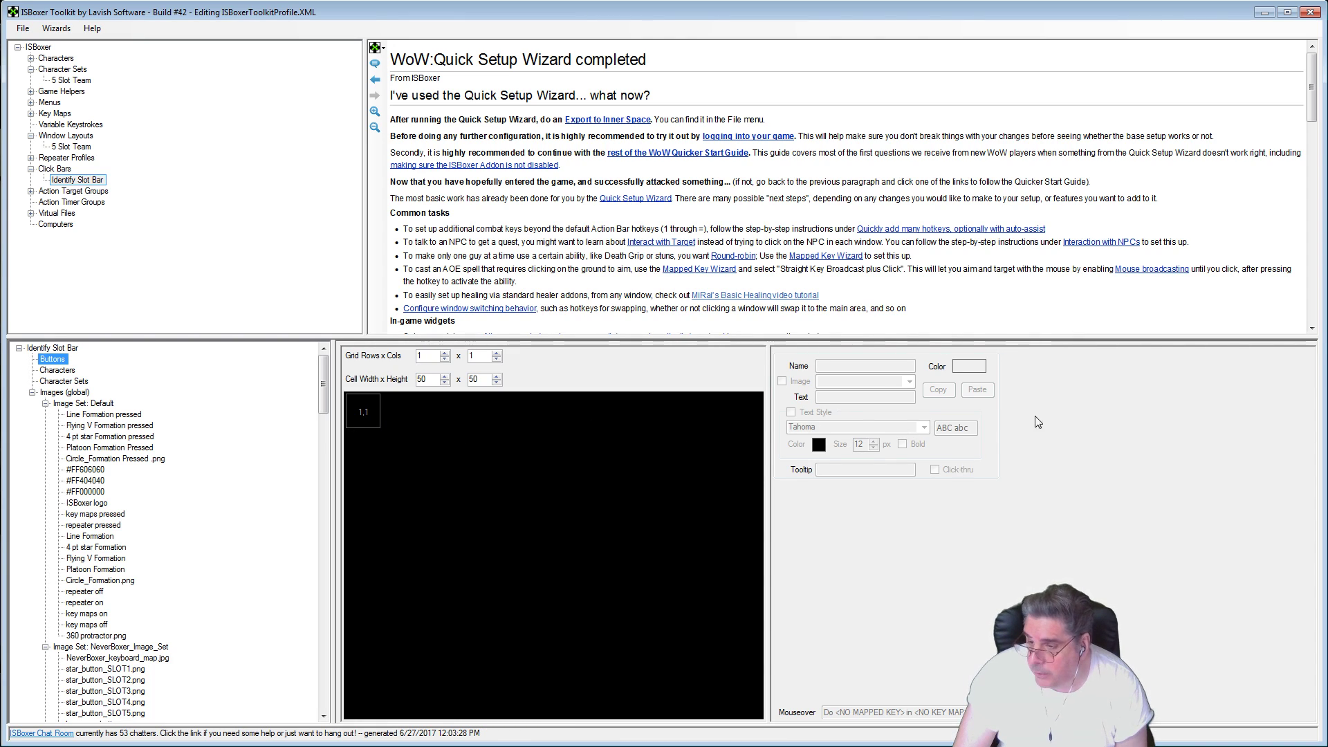
Step: Make Button 1,1 of the Identify Slot Bar transparent by setting its color's alpha to 0, and refresh the button grid
left_click(367, 415)
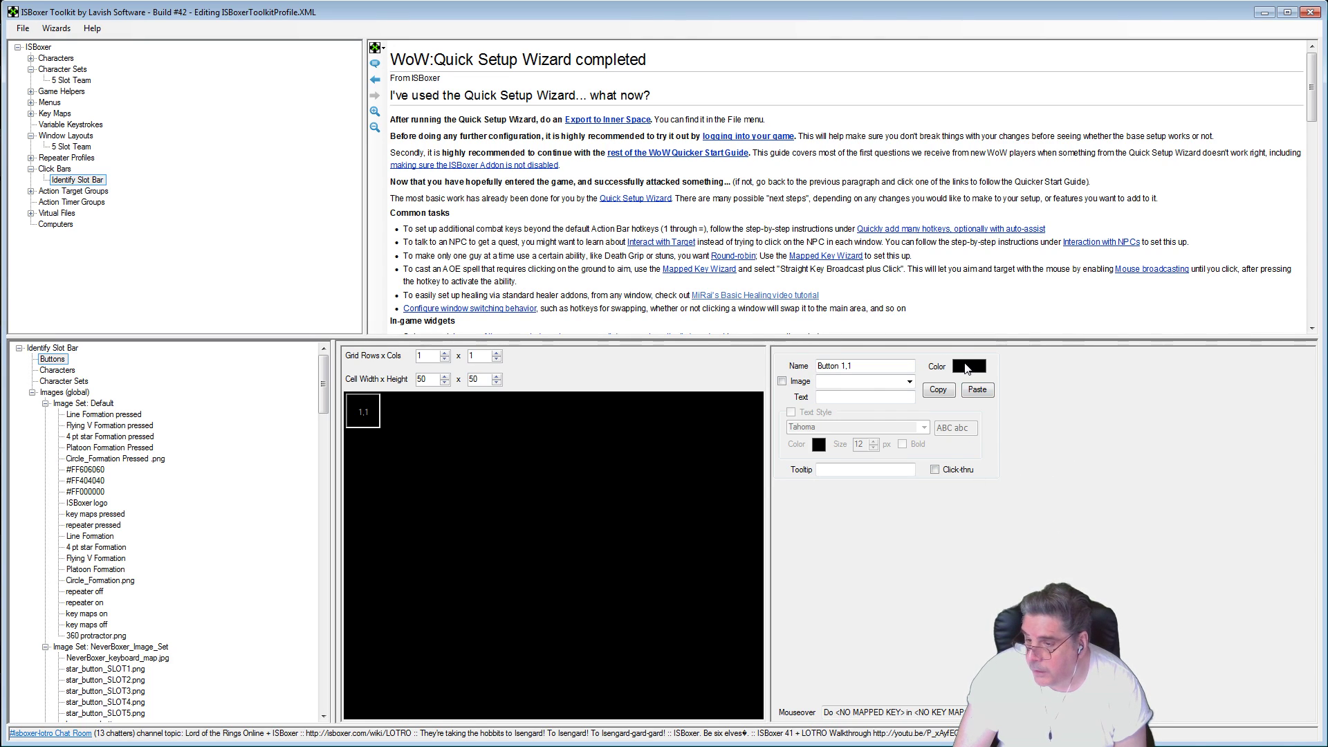
left_click(970, 368)
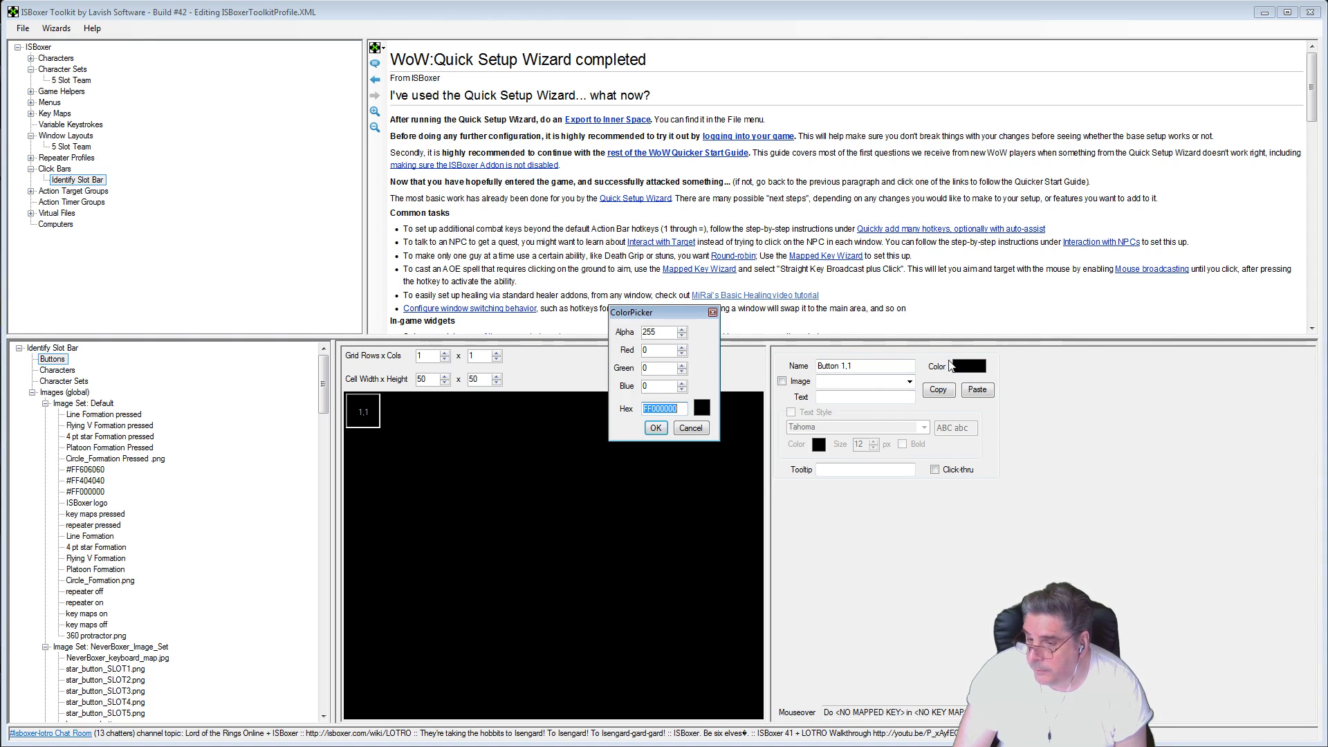
double_click(664, 331)
type("0")
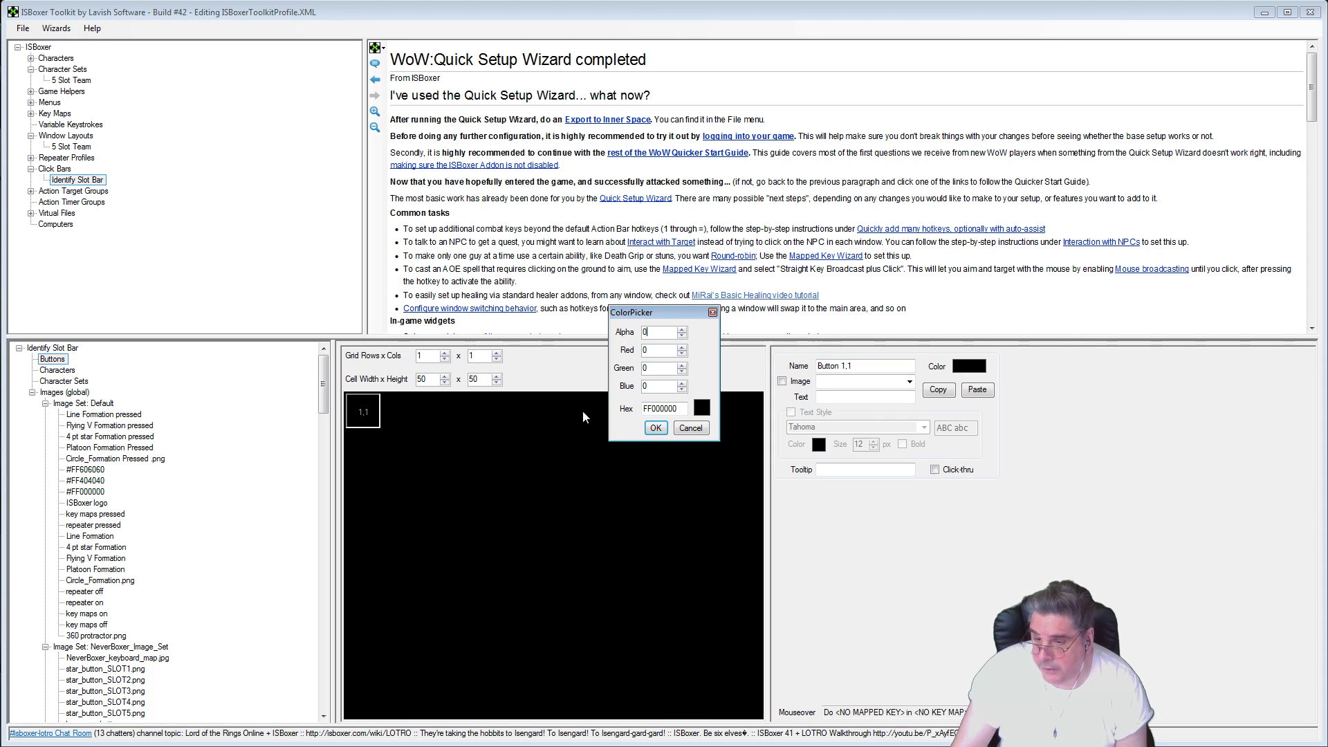
left_click(657, 429)
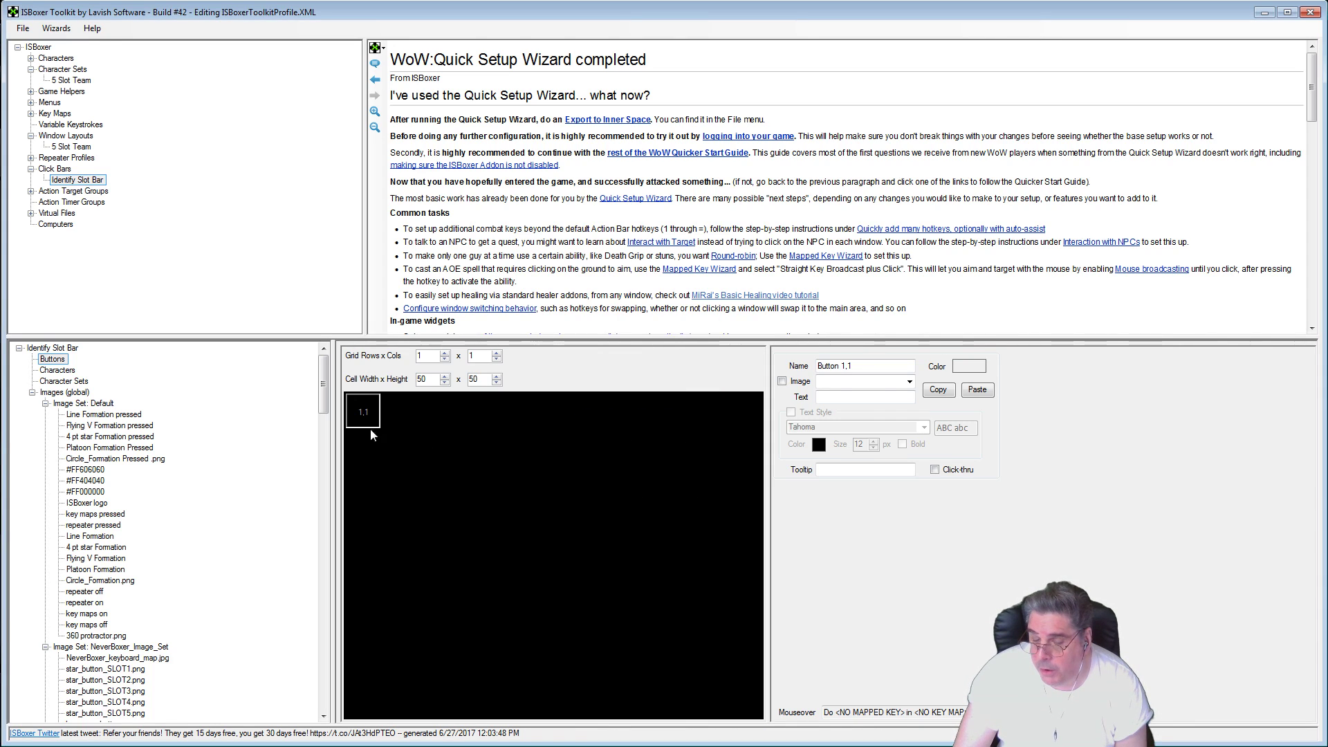
left_click(59, 349)
left_click(56, 359)
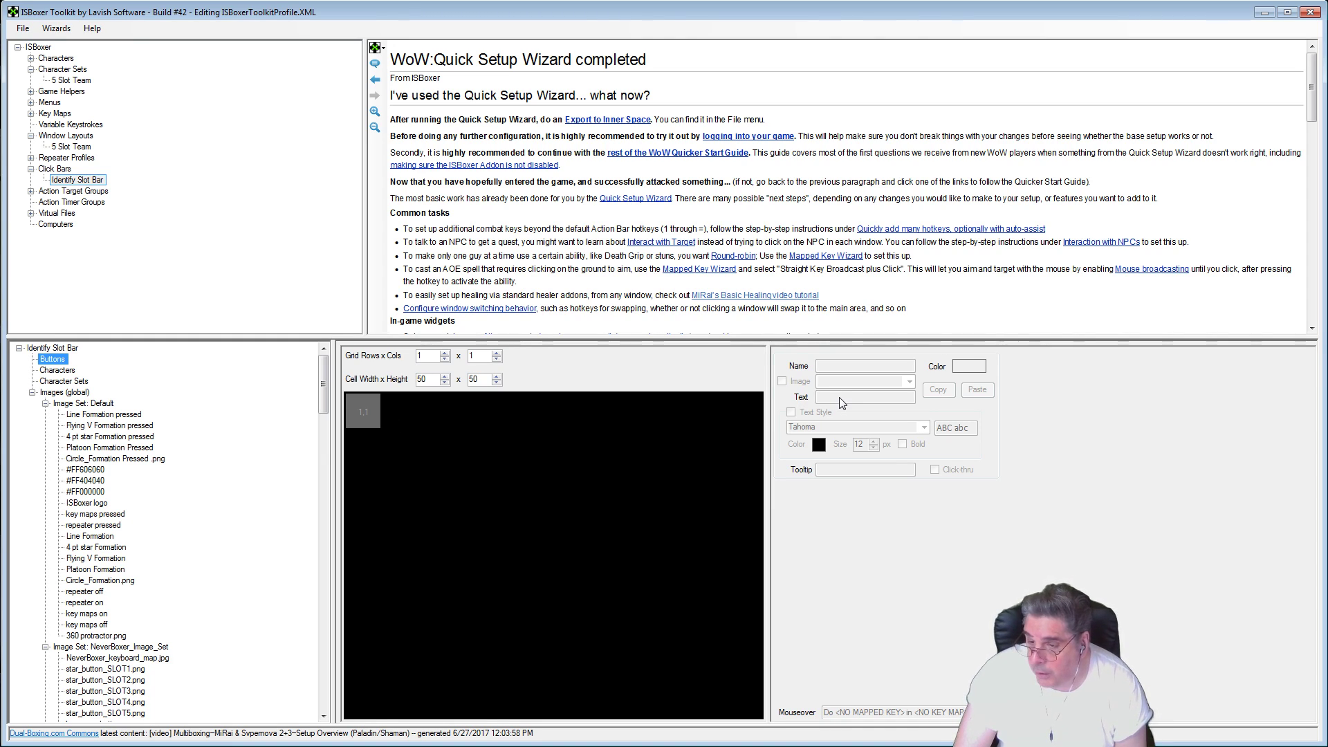
Step: Label Button 1,1 with the text {SLOT} and enable a bold 48 px Tahoma text style in color fff000
left_click(365, 413)
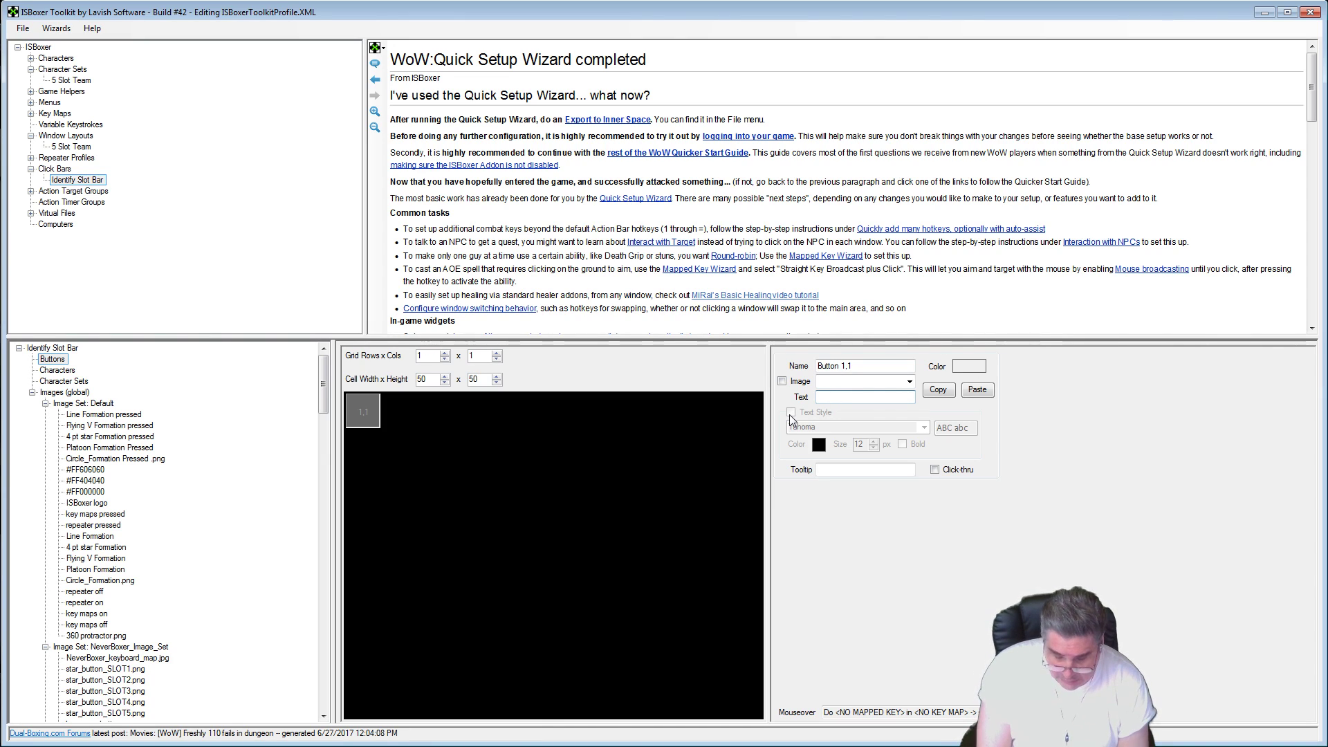
type("{SLOT")
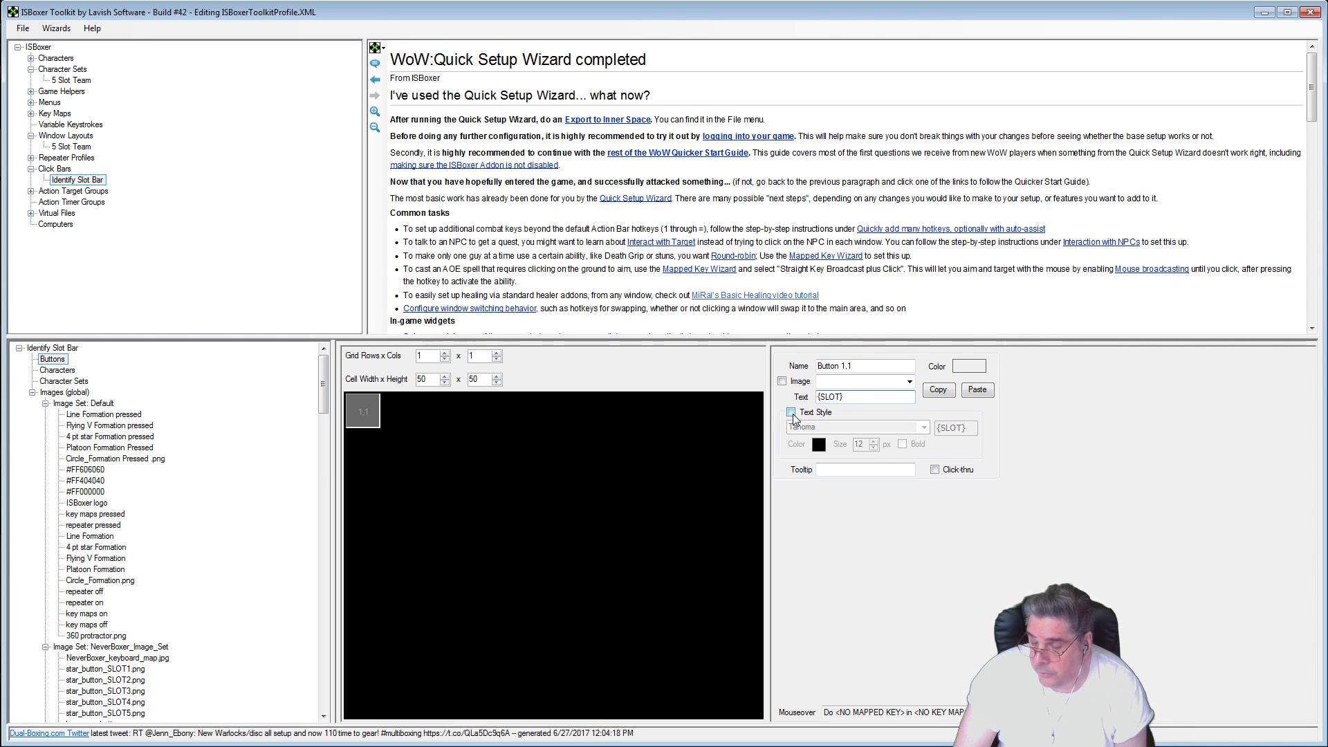
left_click(792, 413)
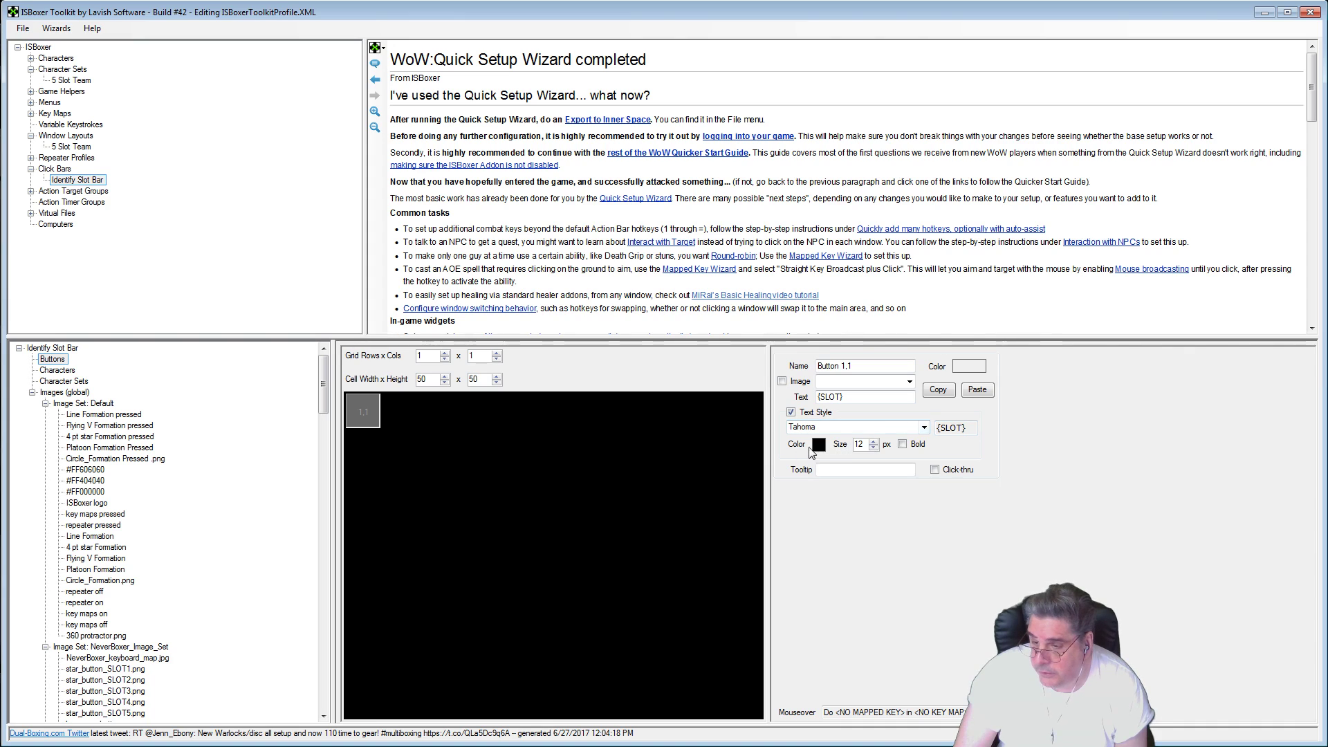
left_click(820, 448)
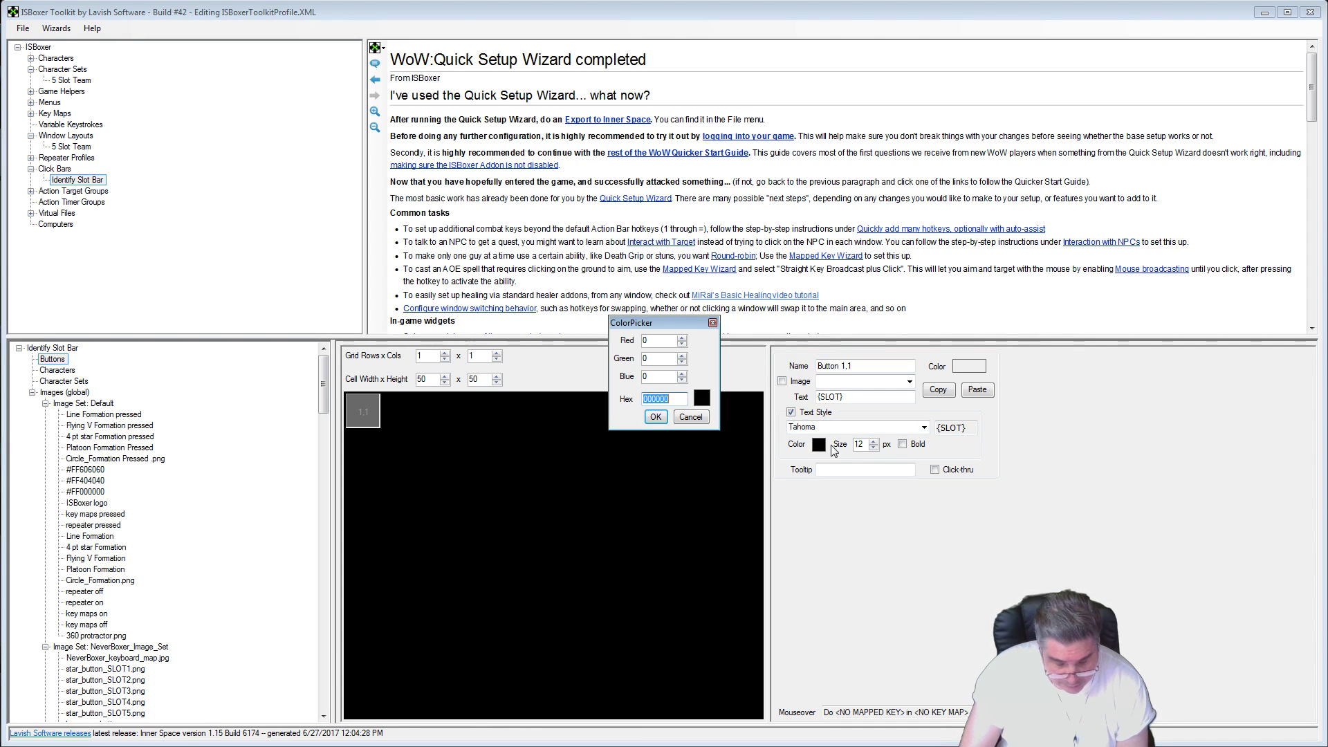
type("fff000")
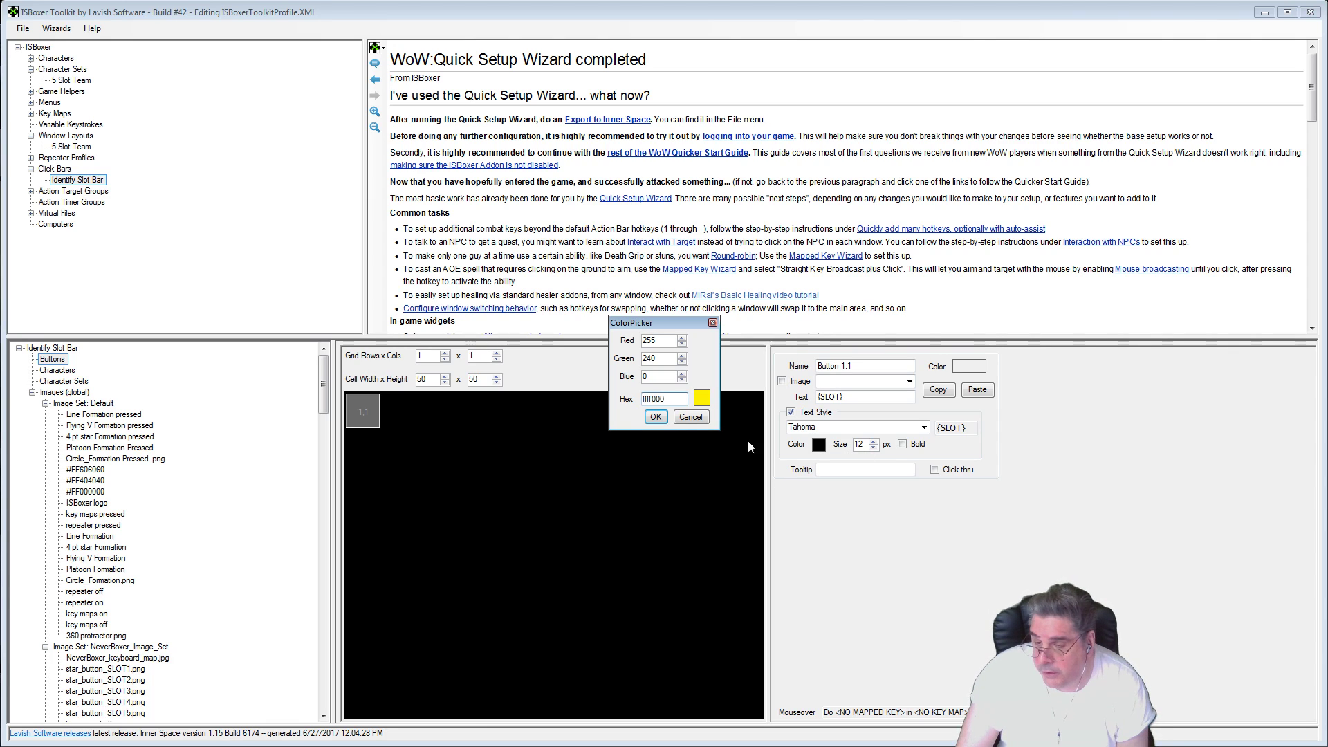
left_click(653, 417)
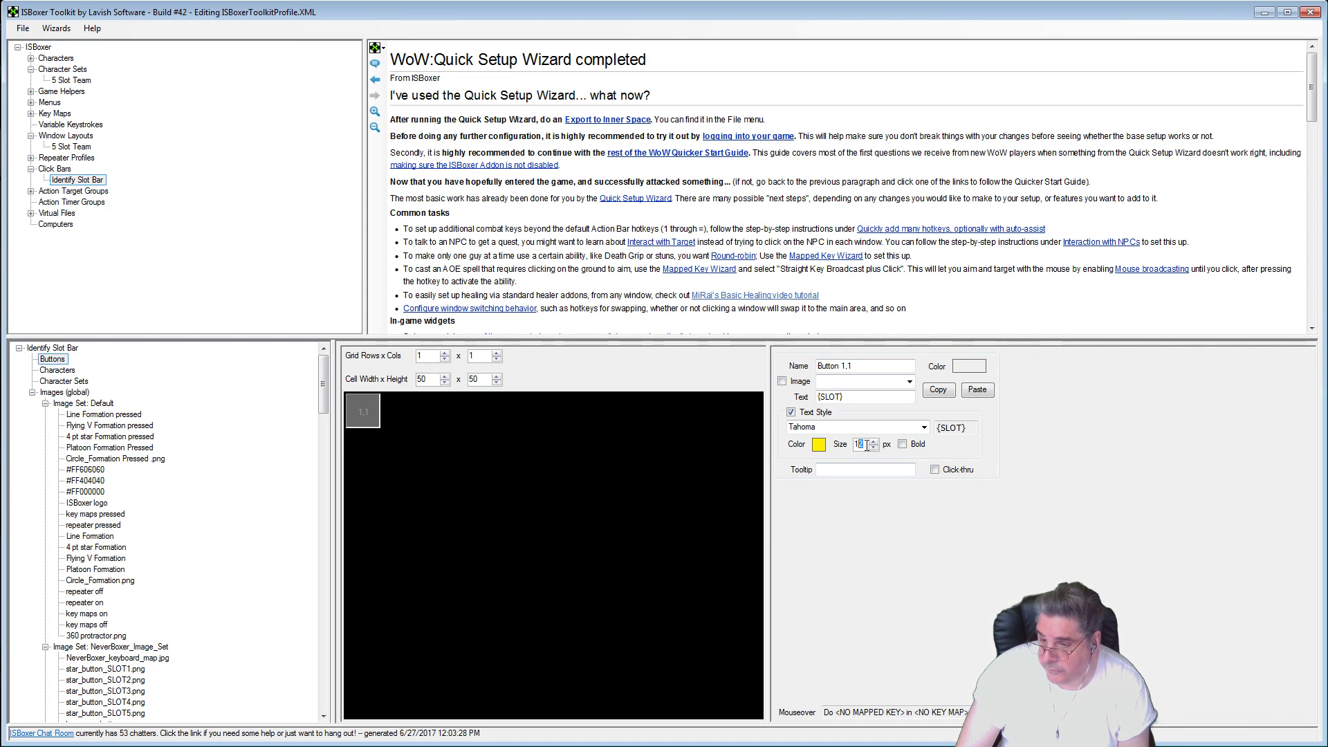
type("48")
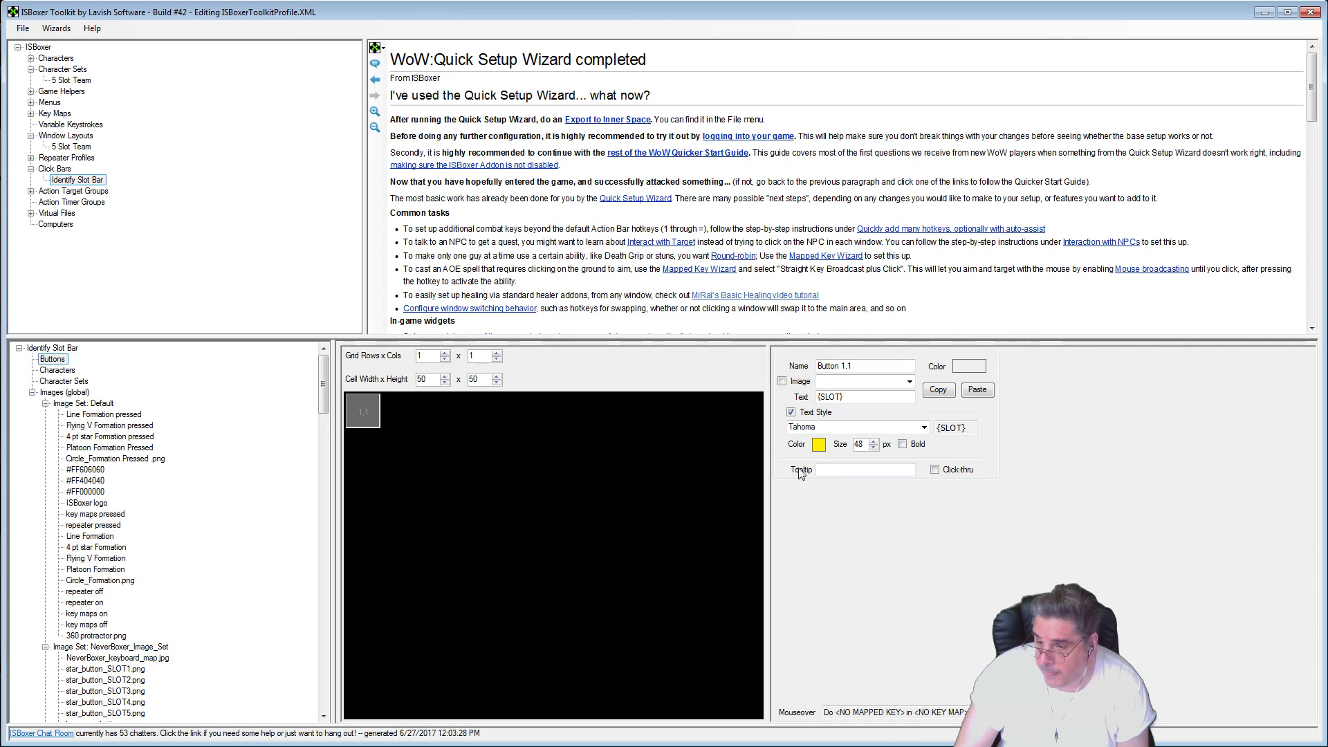
left_click(902, 444)
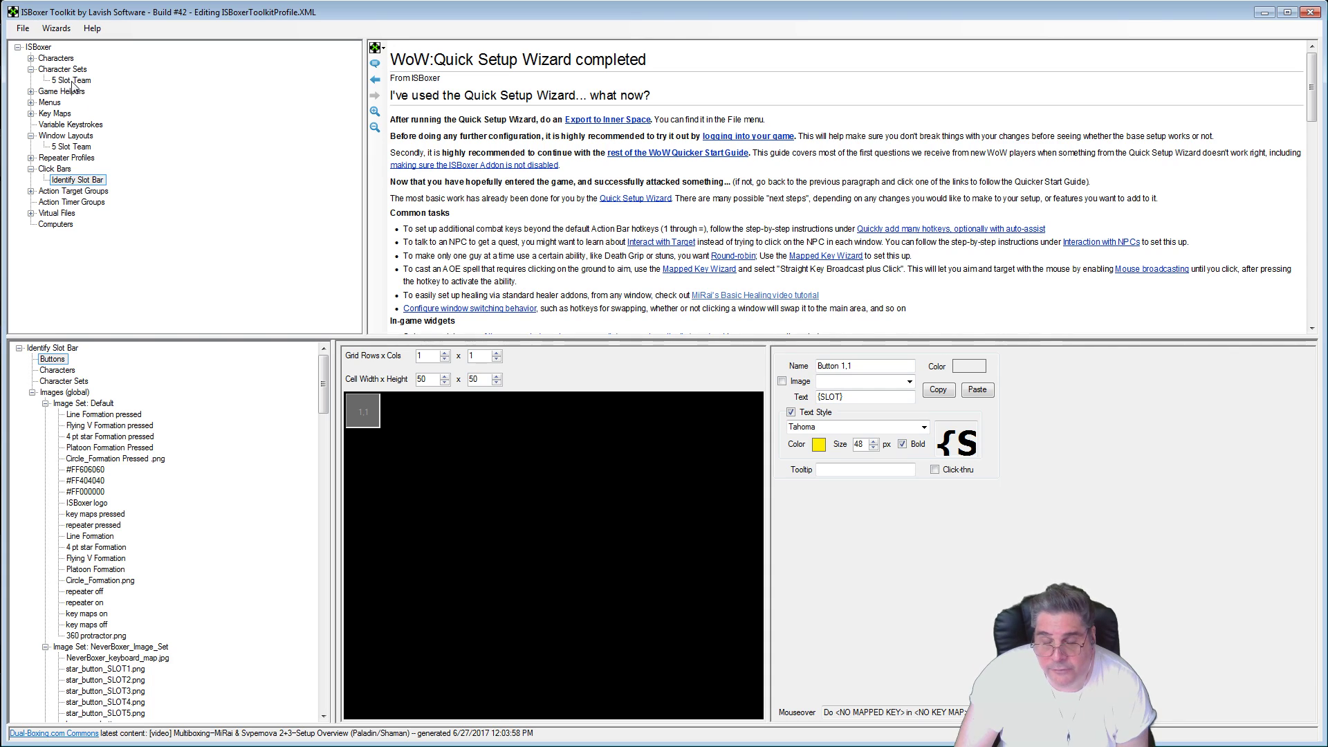
Step: Attach the 5 Slot Team character set to the Identify Slot Bar, export the configuration to Inner Space and dismiss the export message
left_click_drag(72, 83, 51, 387)
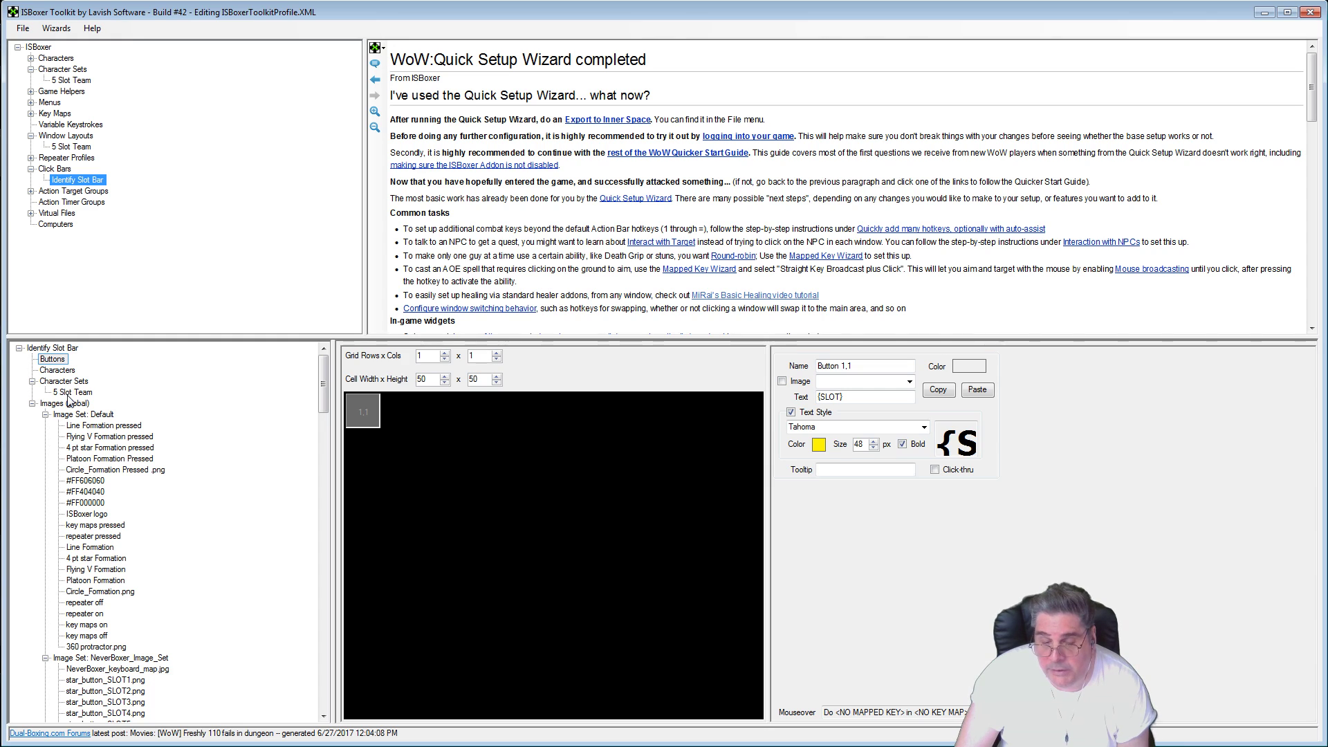
left_click(24, 29)
left_click(97, 113)
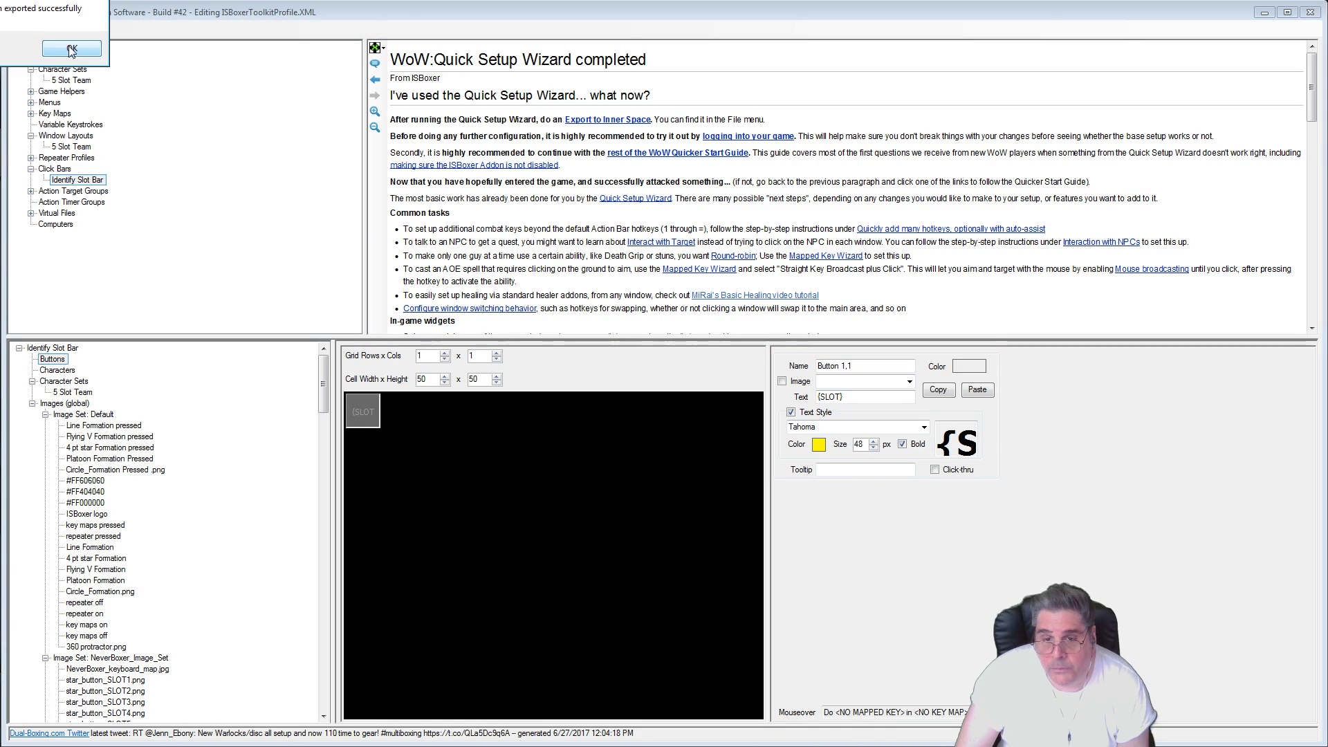
left_click(72, 48)
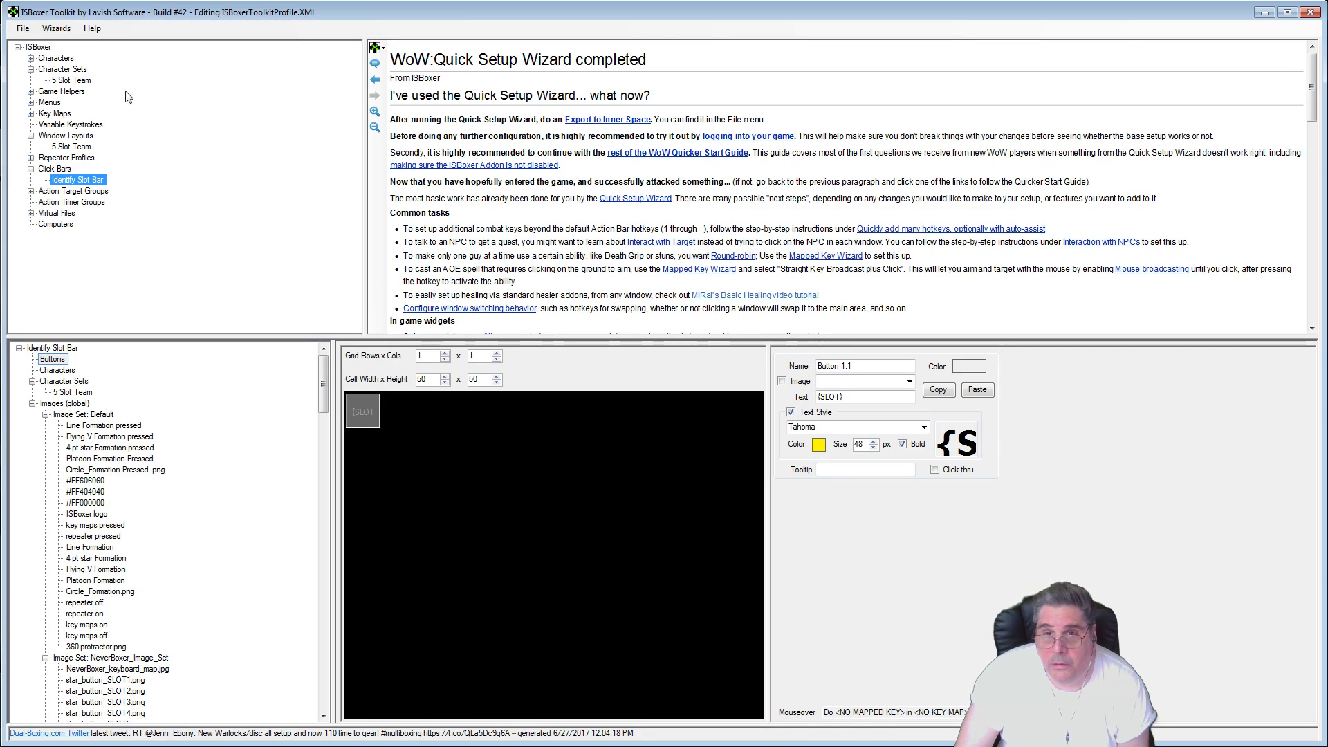
Step: Switch to the World of Warcraft windows, show the ISBoxer overlay, and separate its control panel, the toggle menu and the slot-number click bar
left_click(1264, 14)
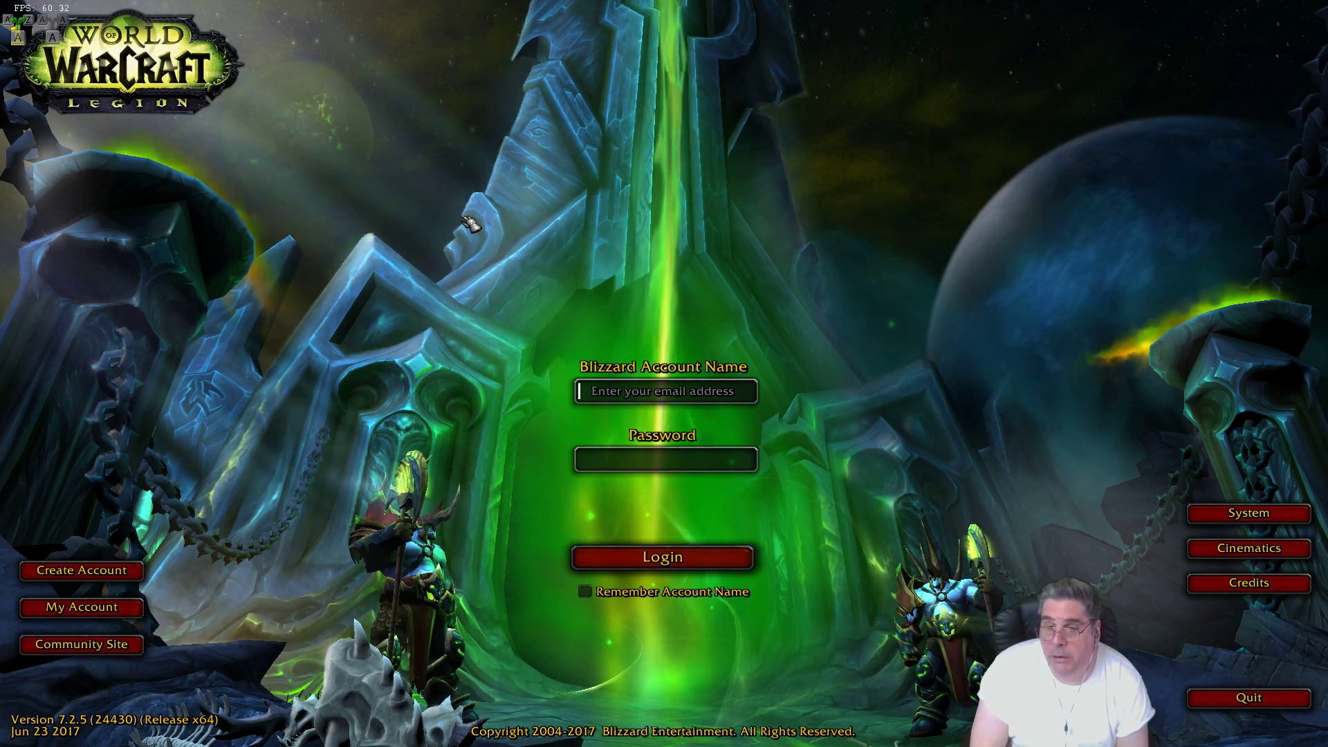
key("ctrl+shift+alt+g")
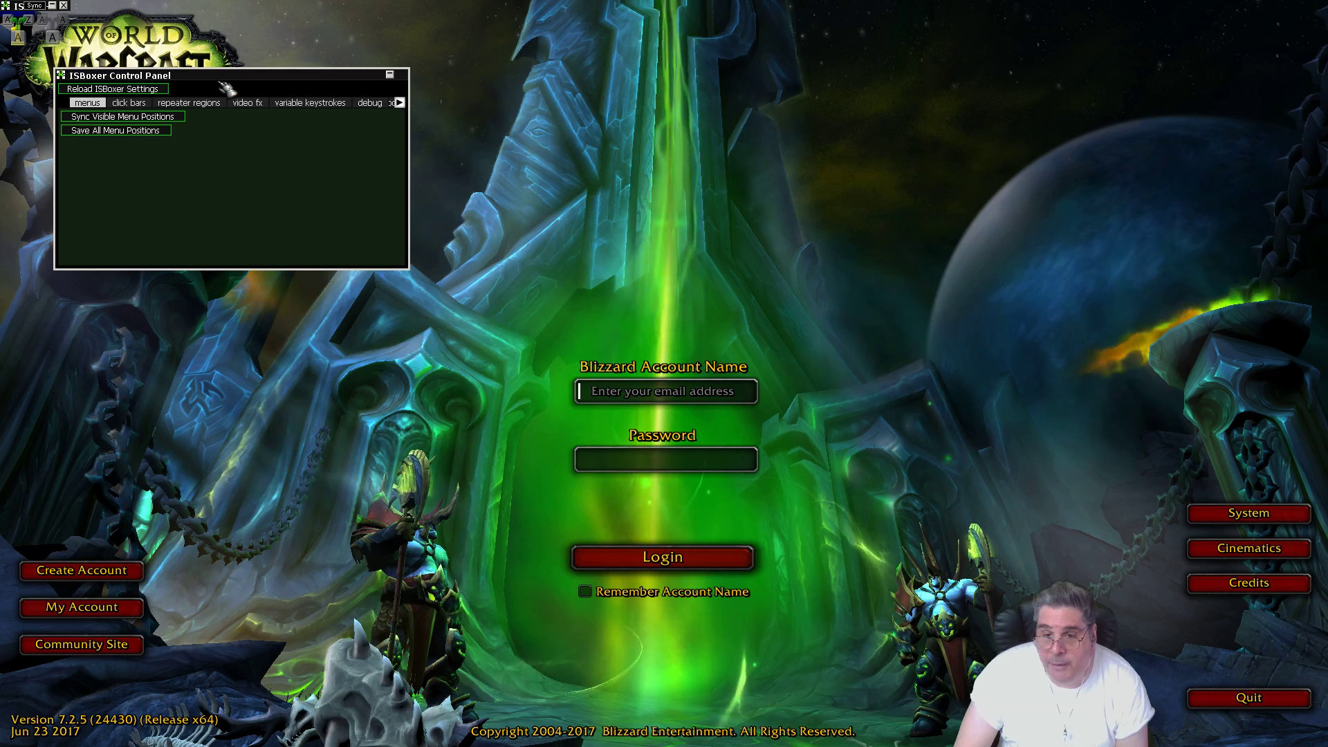
left_click_drag(221, 83, 774, 103)
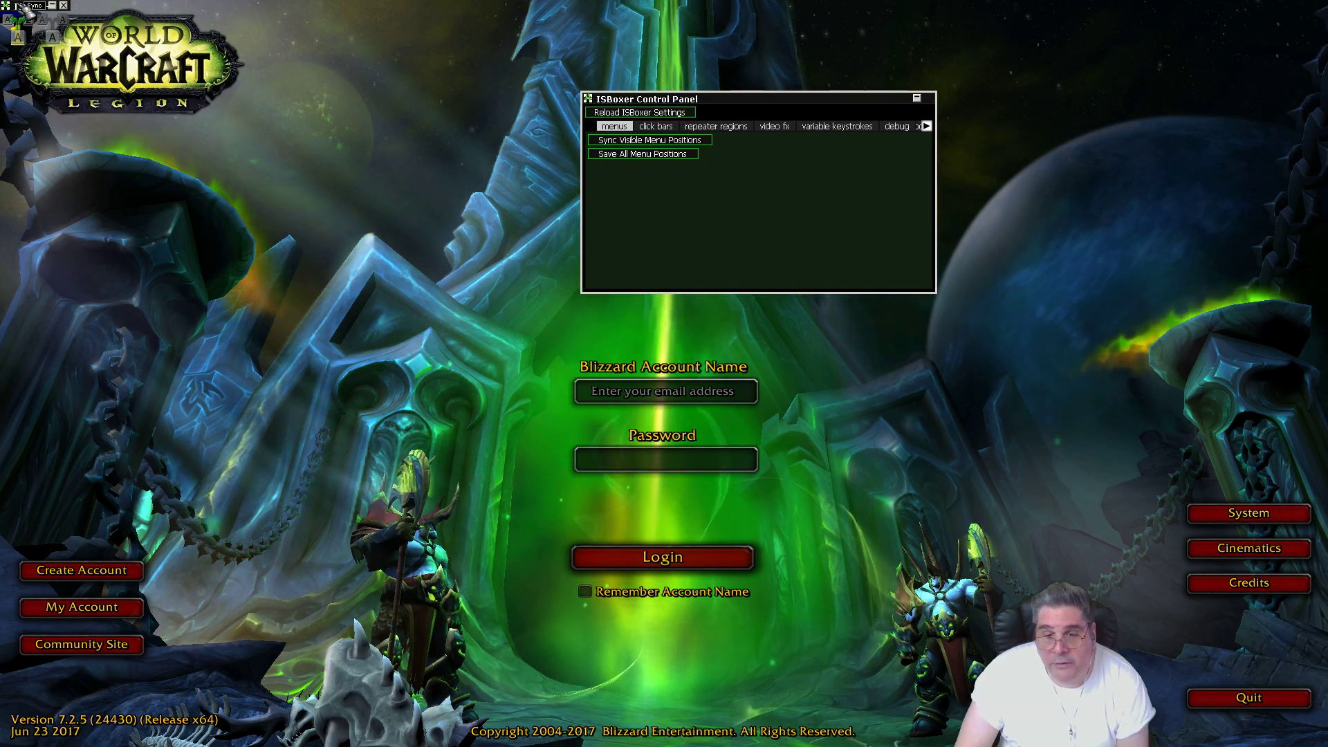
left_click_drag(28, 14, 57, 505)
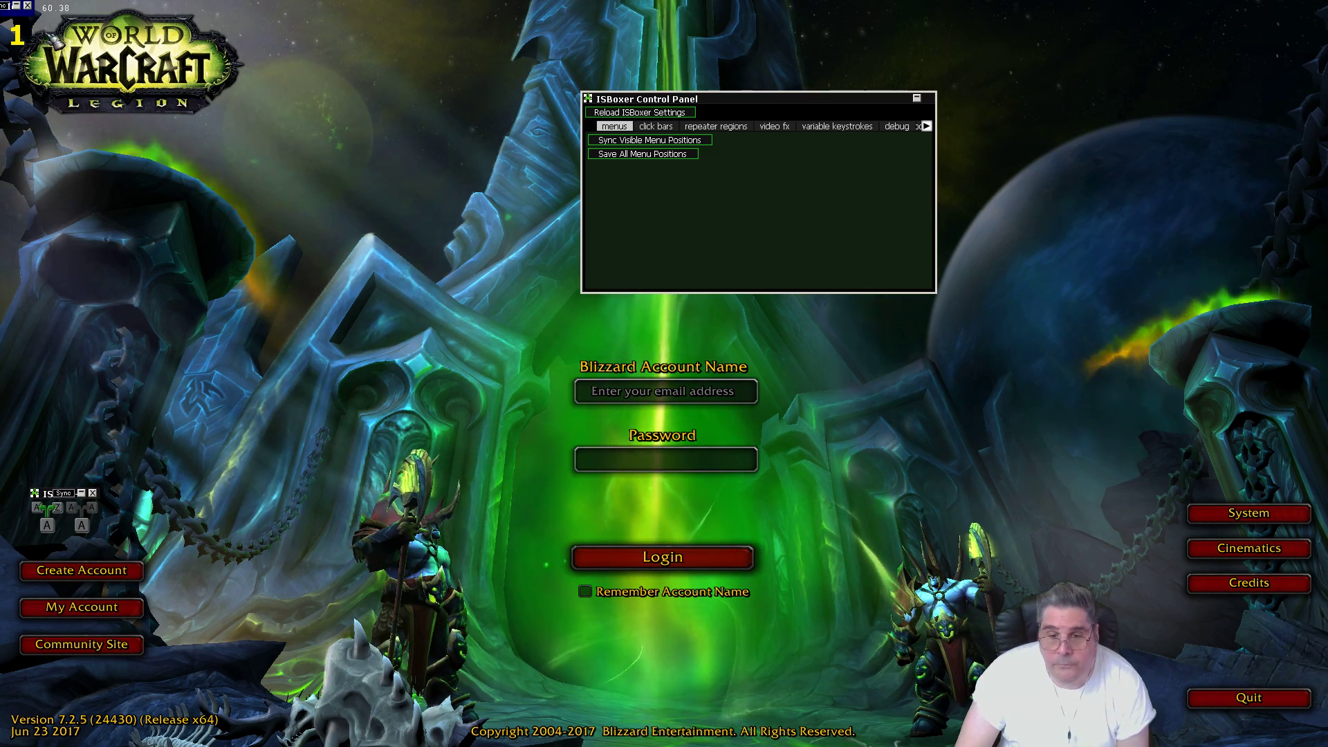
left_click_drag(29, 21, 335, 511)
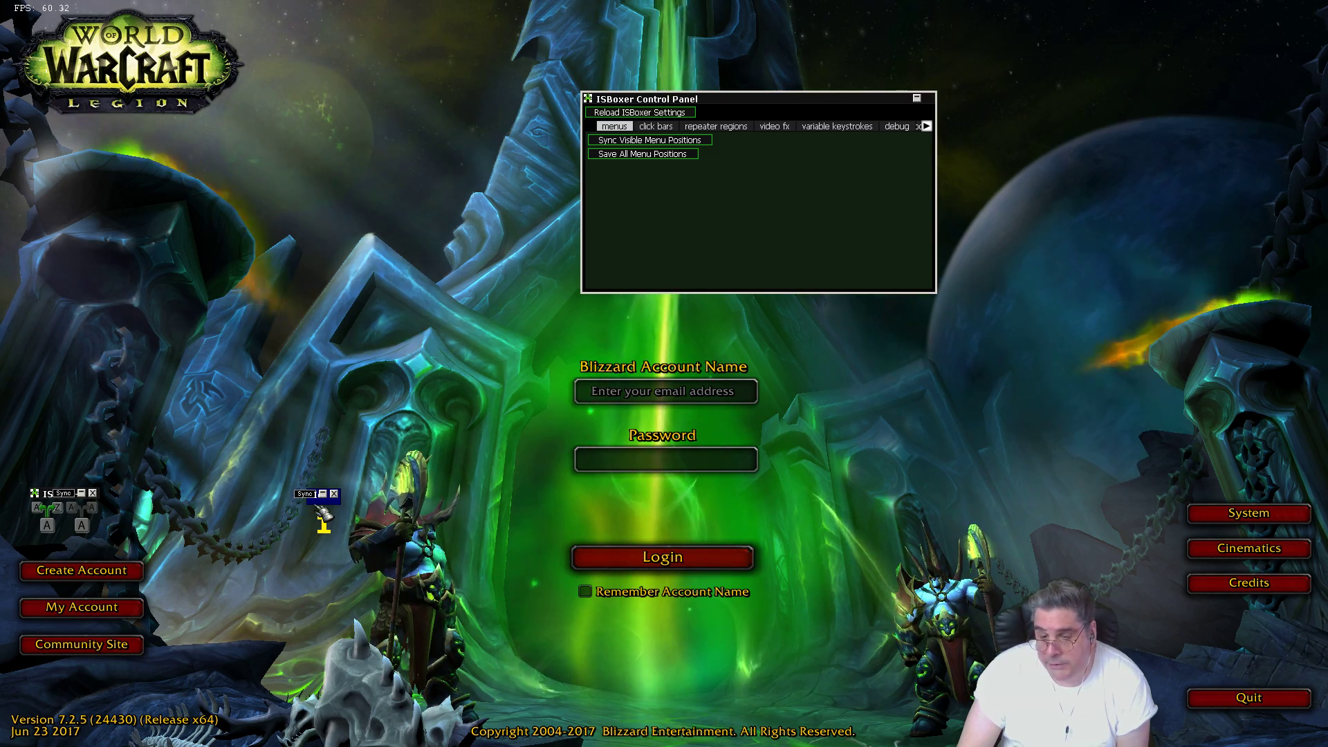
Step: Save all menu positions in the ISBoxer Control Panel, check the click bar options and hide the overlay
left_click(661, 127)
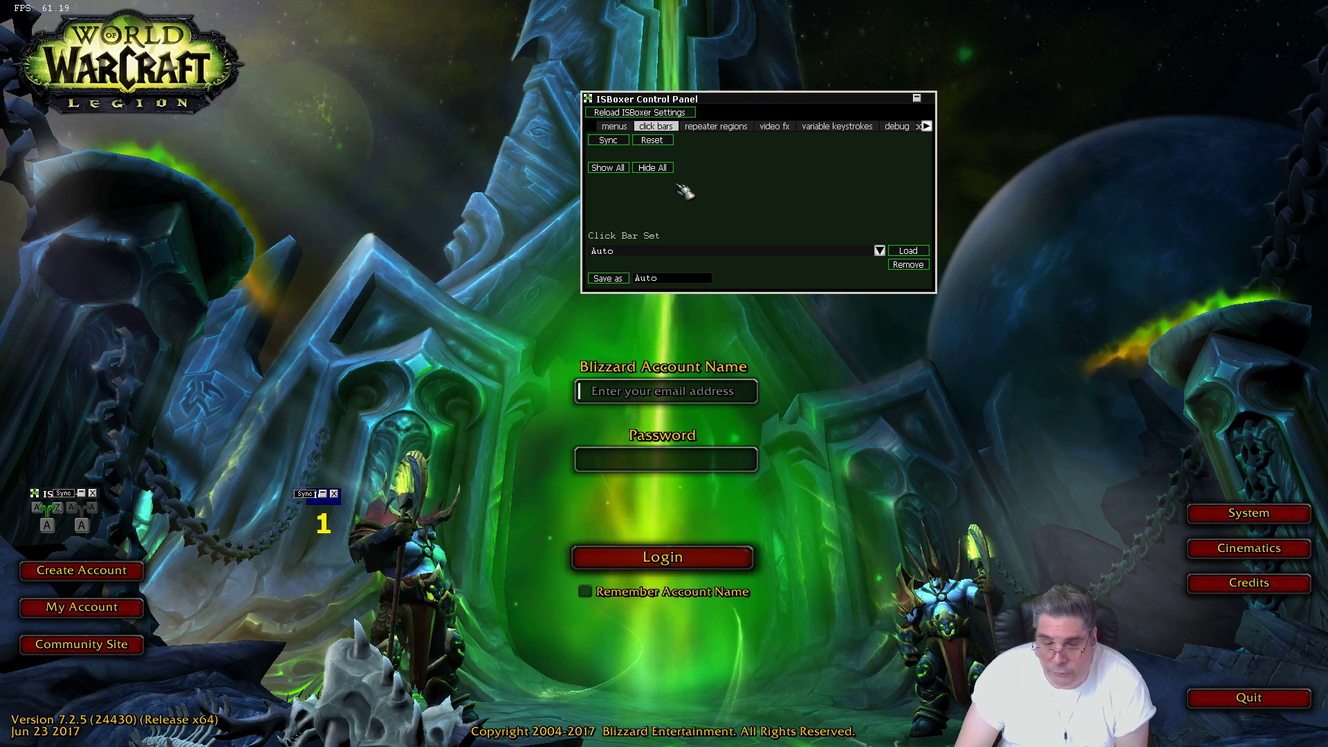
left_click(614, 126)
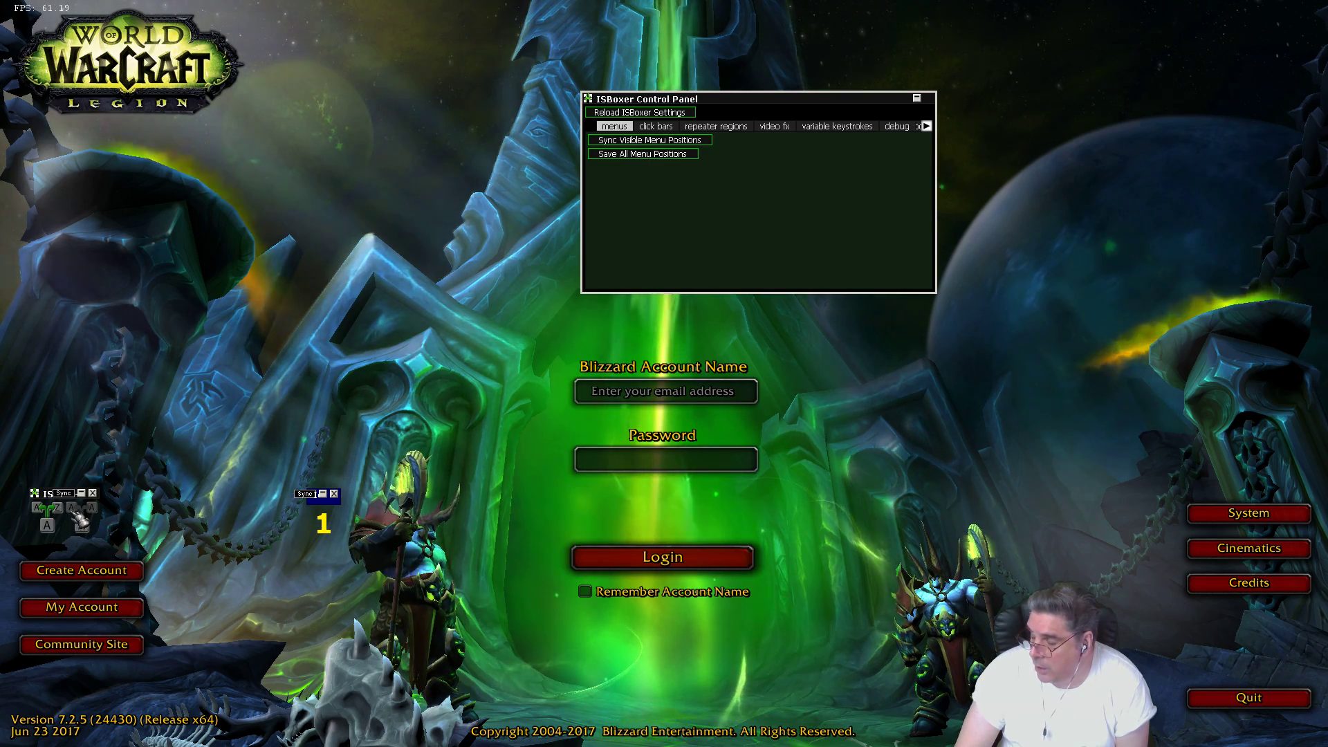
left_click(639, 156)
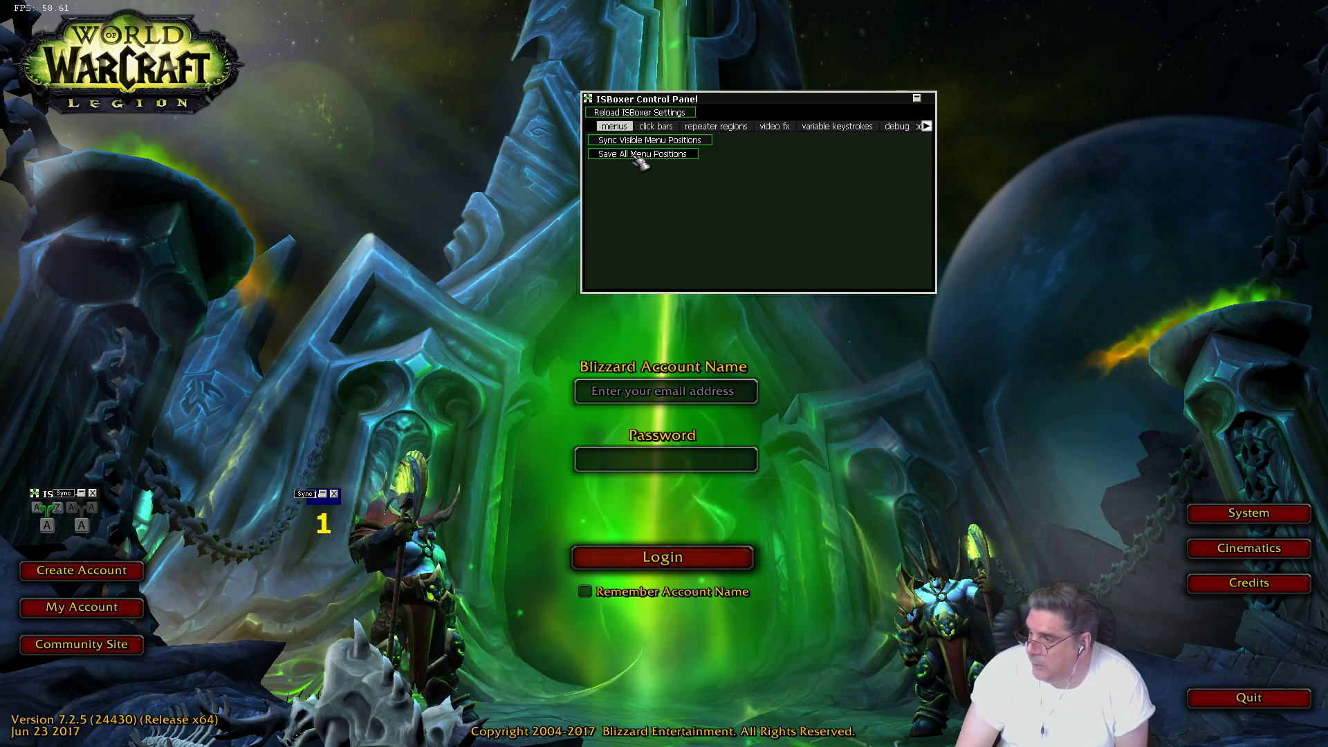
left_click(656, 127)
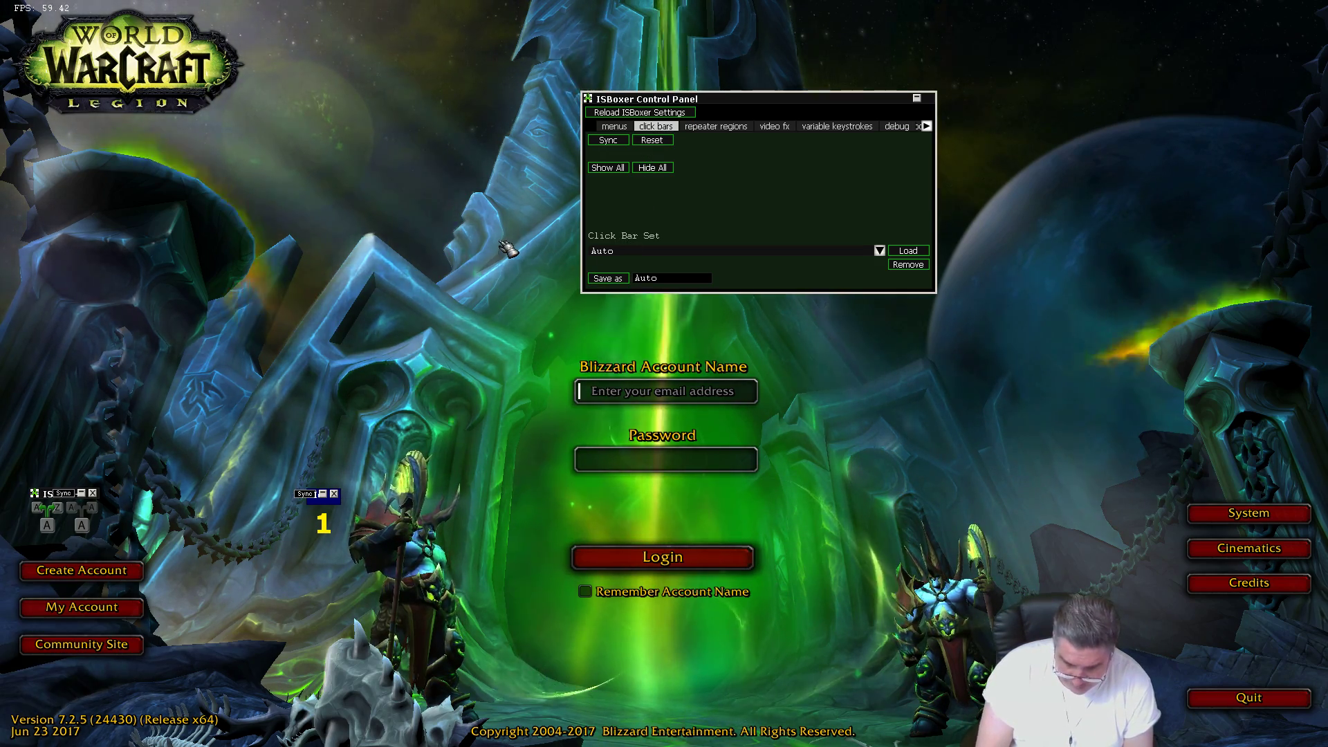
key("ctrl+shift+alt+g")
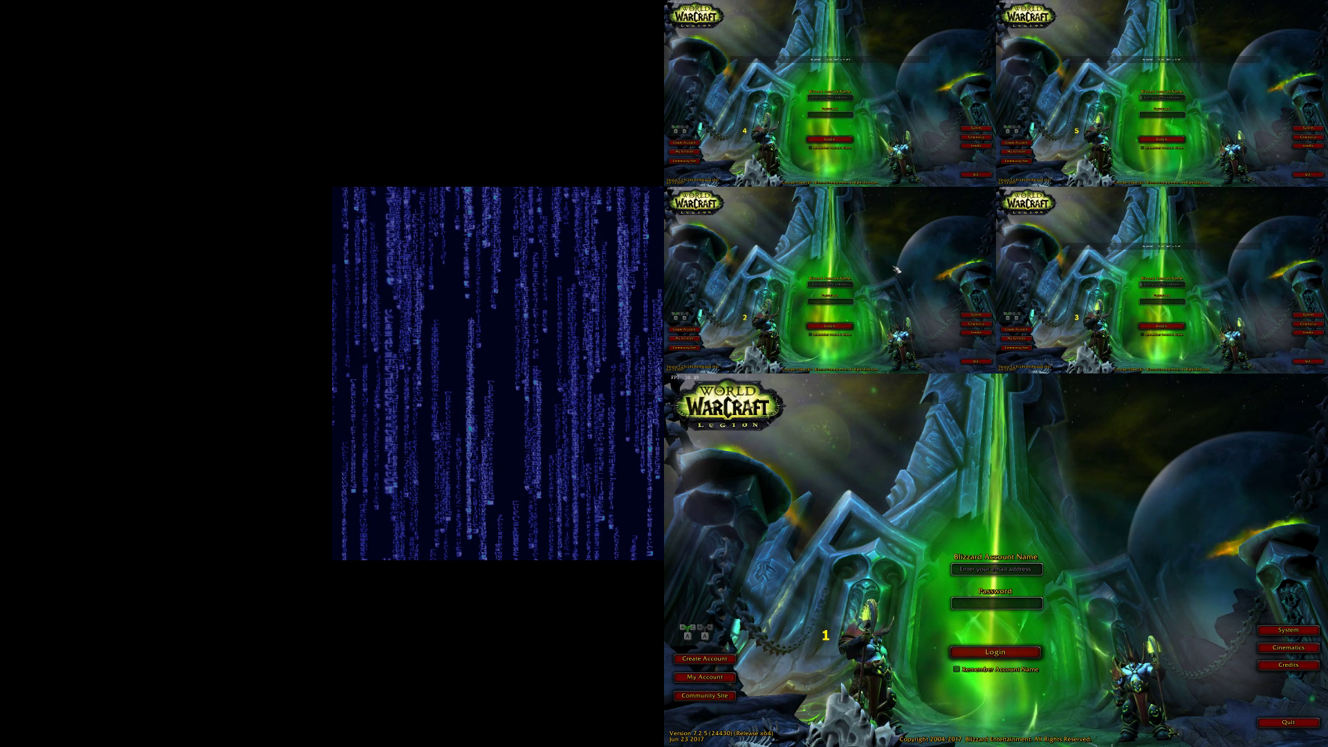
Step: Test slot switching by swapping slot 2 and slot 3 in turn into the main region
left_click(899, 268)
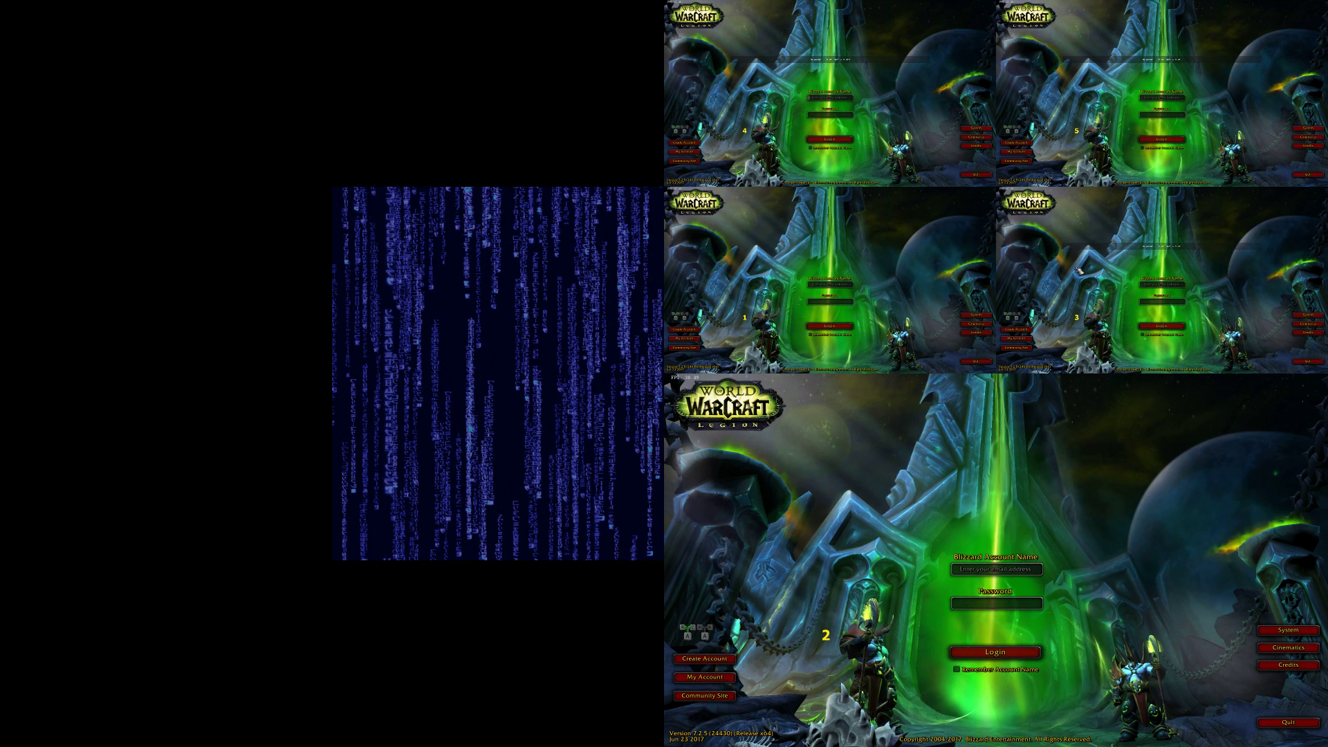
key("ctrl+alt+3")
key("ctrl+alt+3")
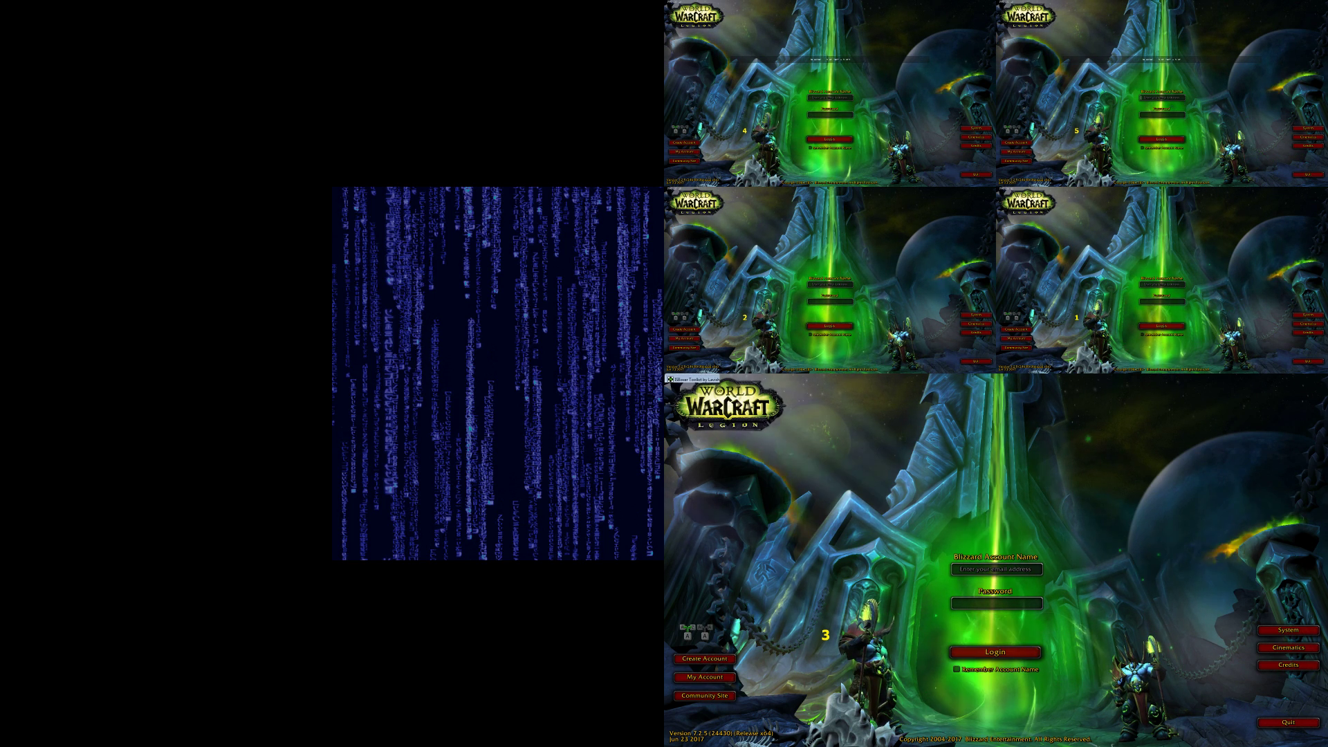
Step: Switch to ISBoxer Toolkit to review the 5 Slot Team window layout's swapping and focus options, and return to the game windows
key("alt+Tab")
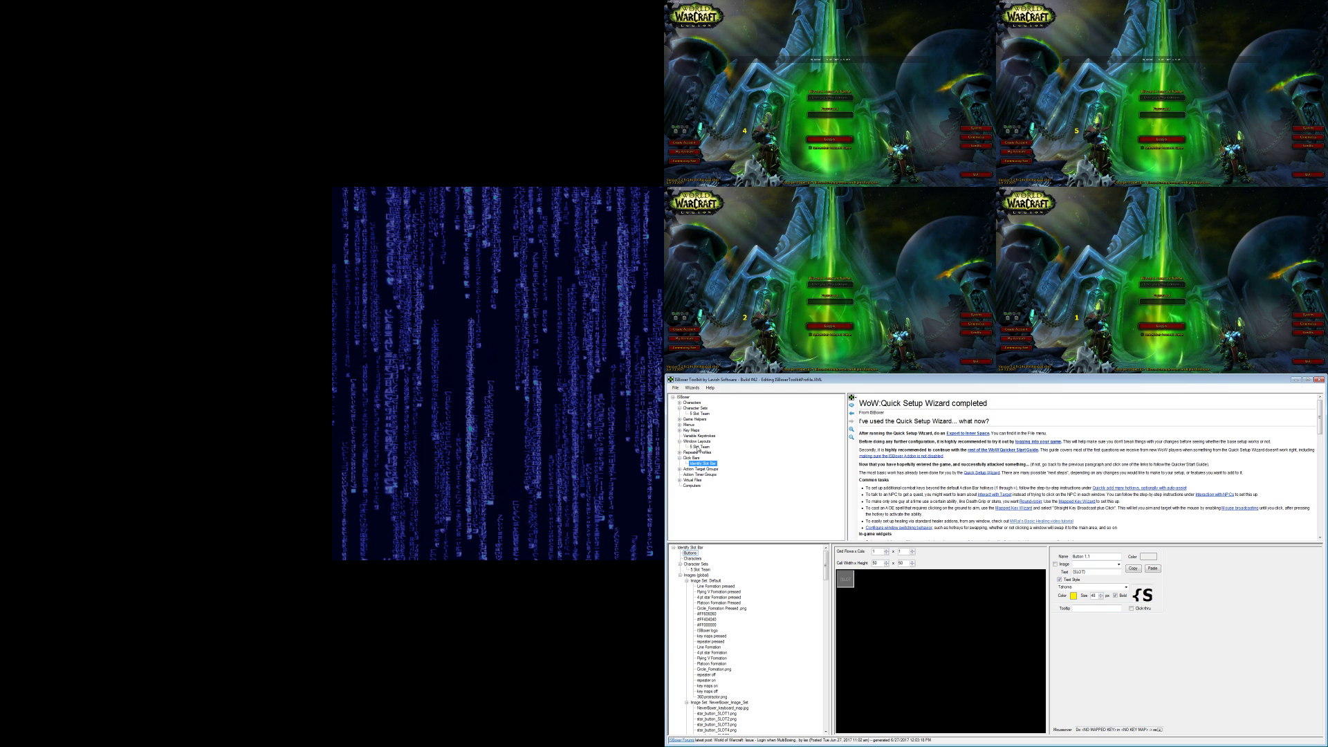
left_click(699, 447)
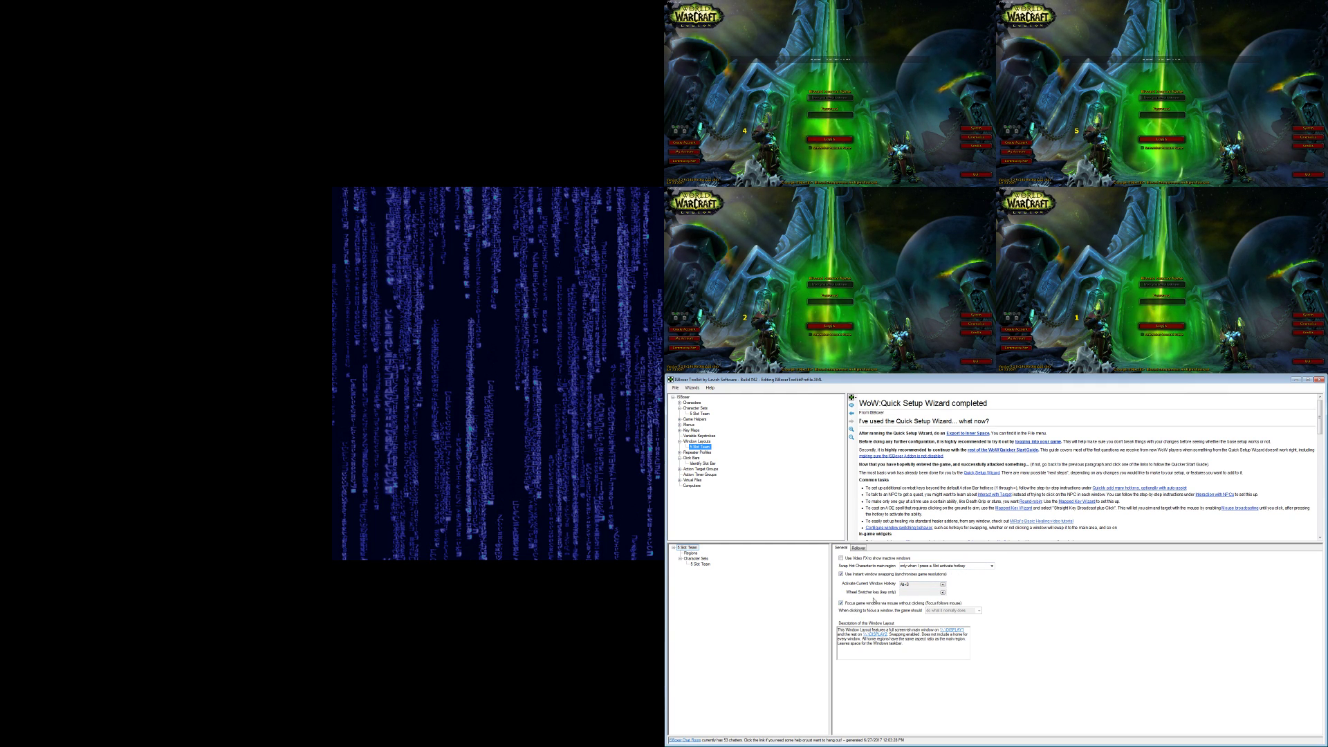
left_click(1296, 380)
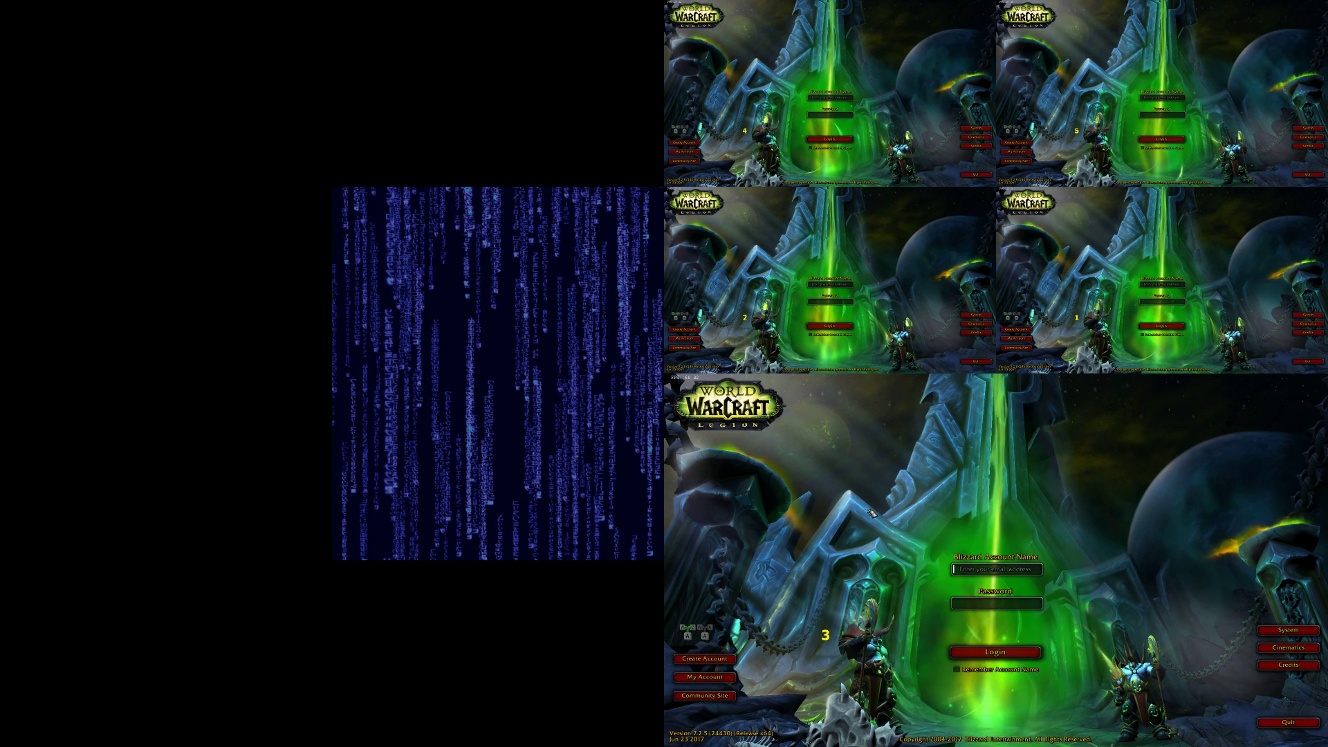
left_click(1120, 263)
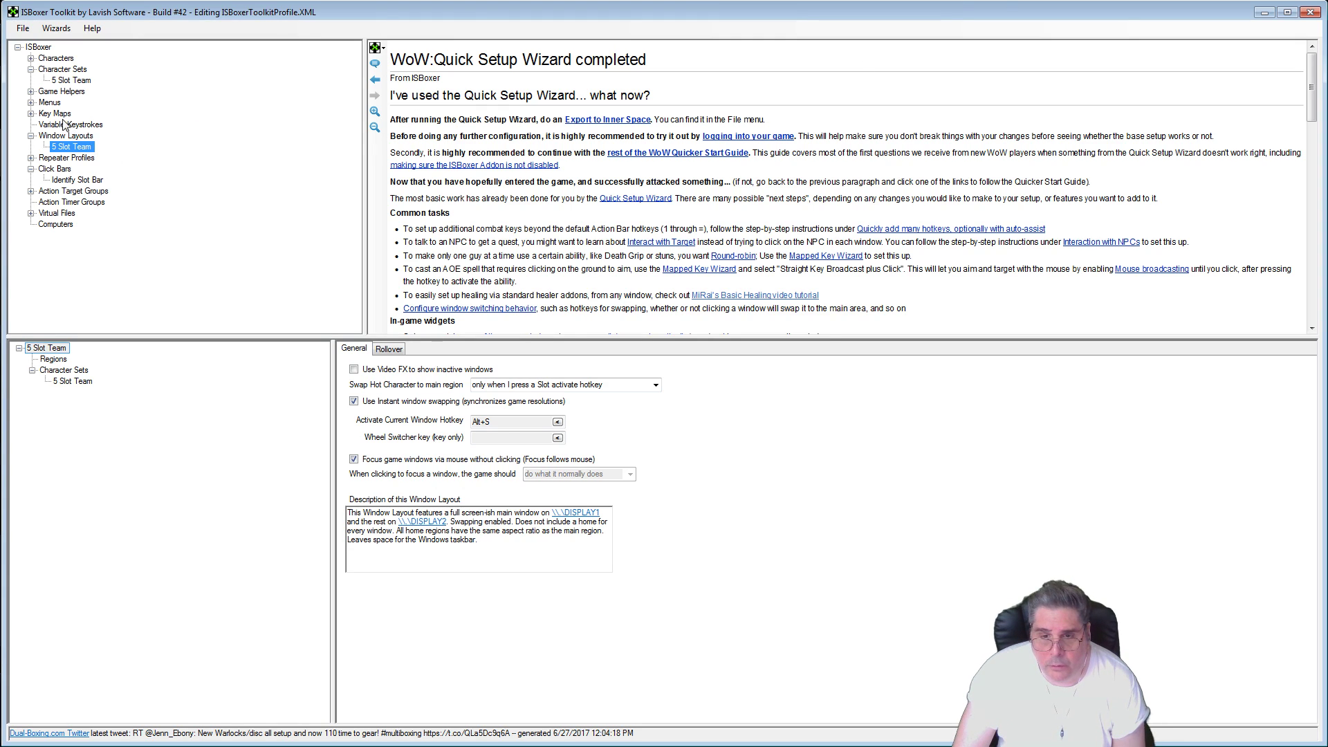
Step: Create a new key map named Swap Slot Bar
left_click(30, 114)
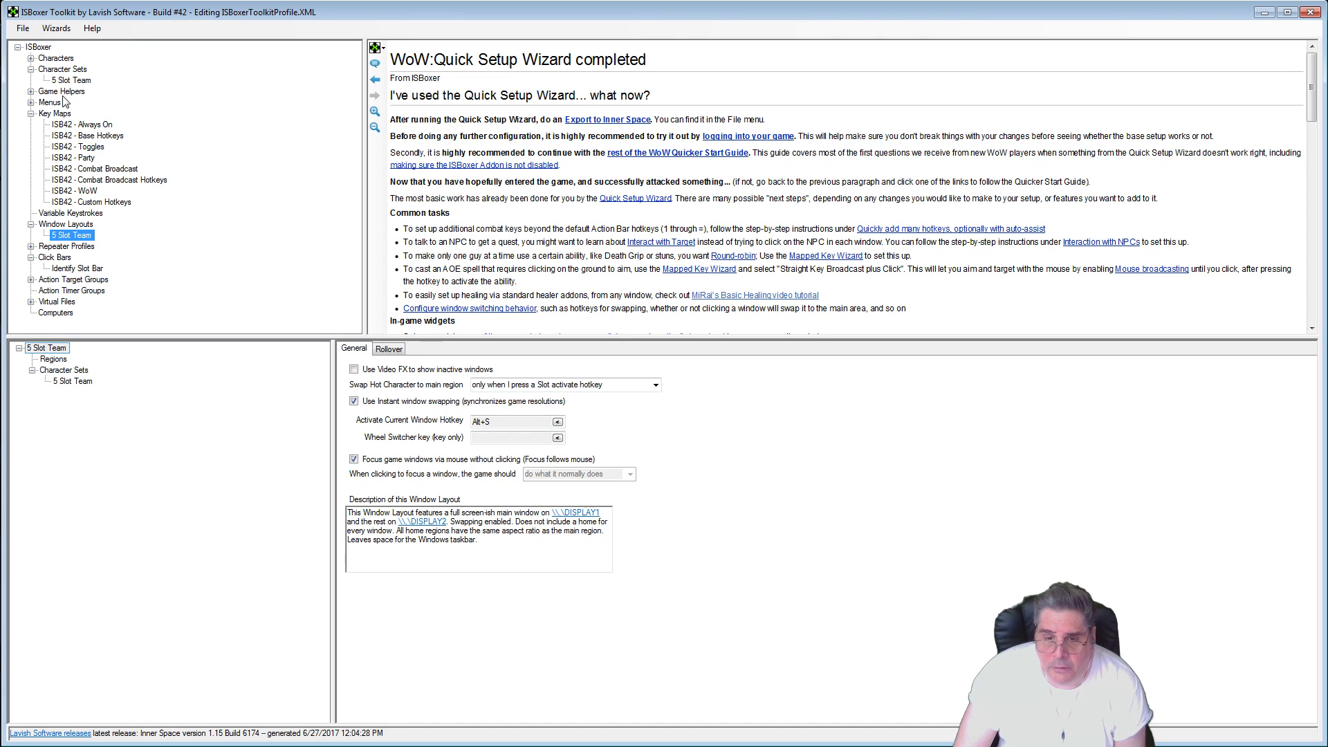
right_click(62, 118)
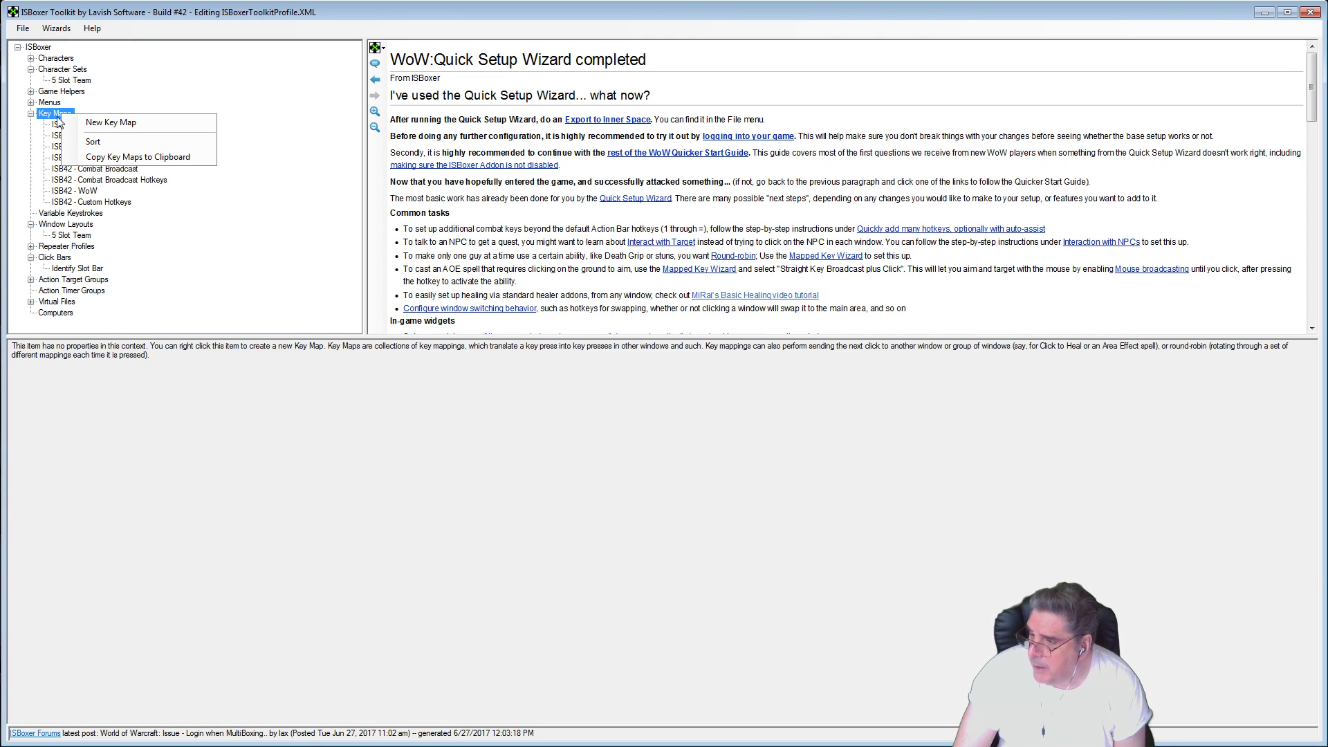
left_click(114, 122)
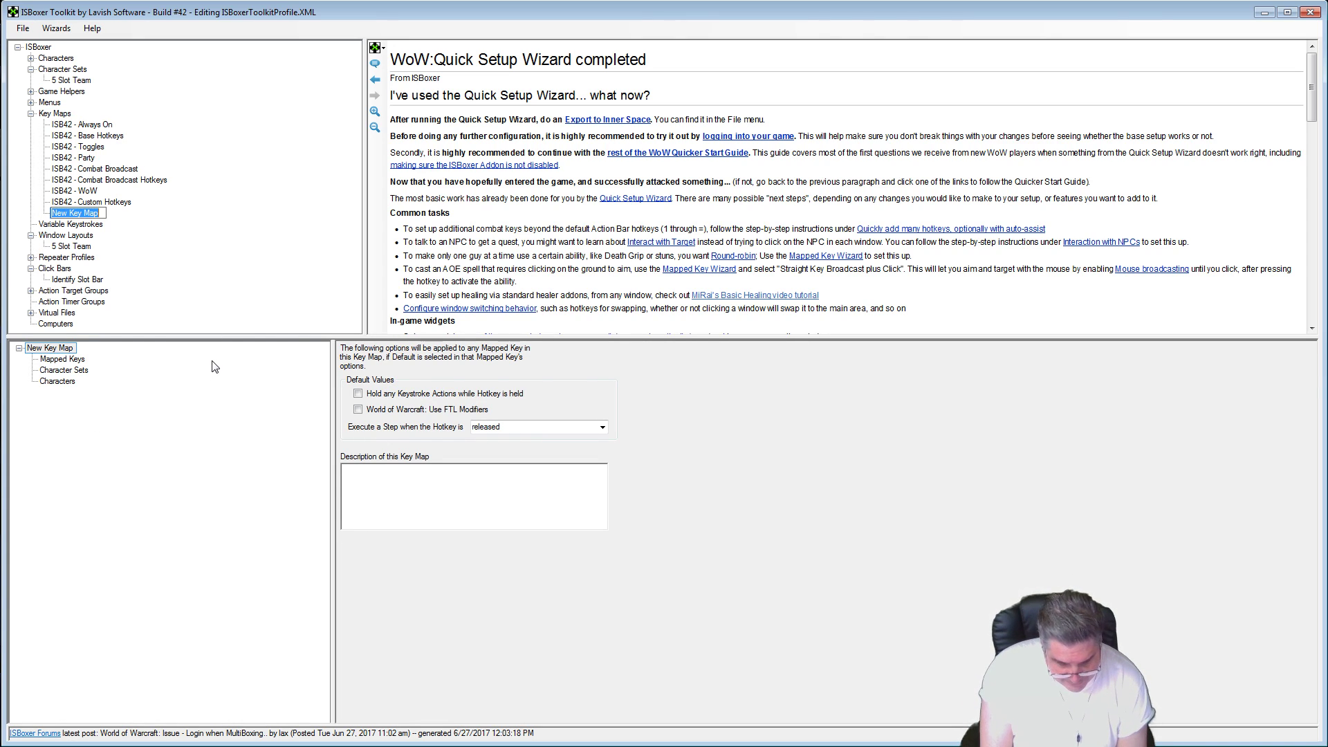
type("Swap Slot Bar")
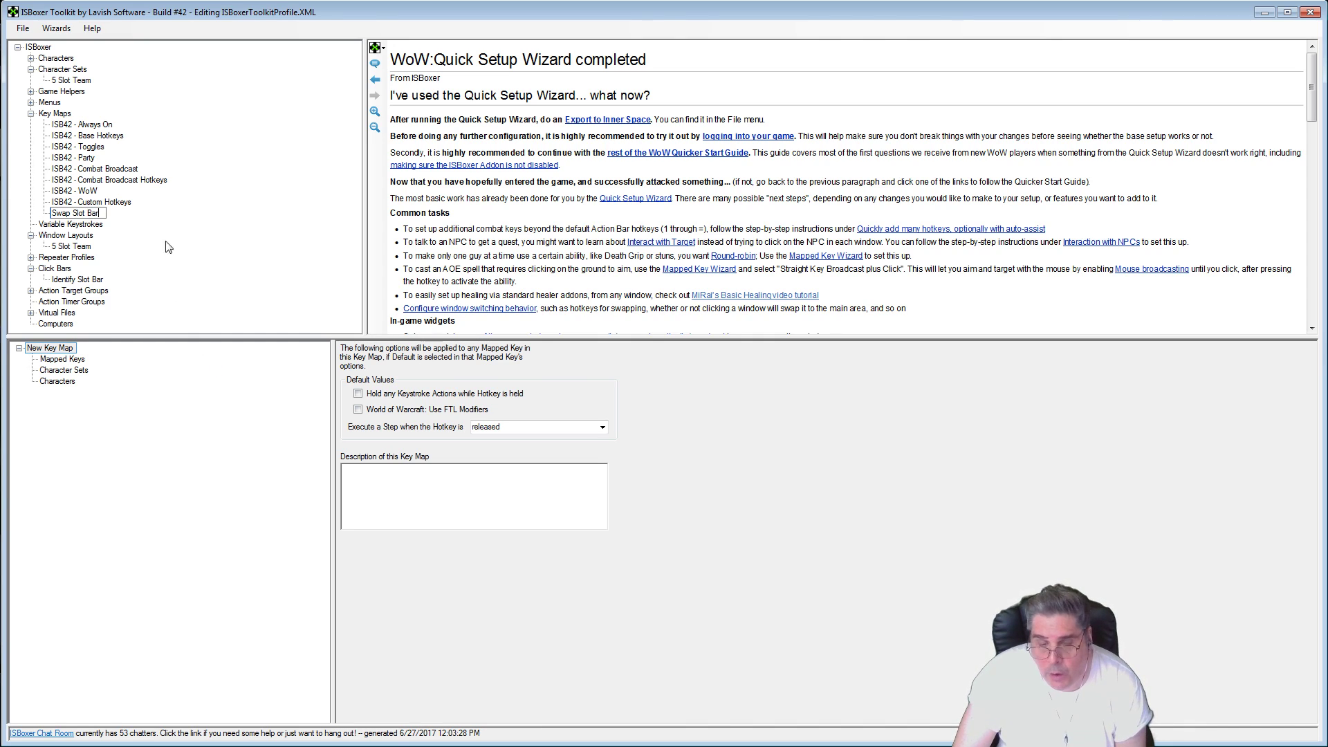
key("Return")
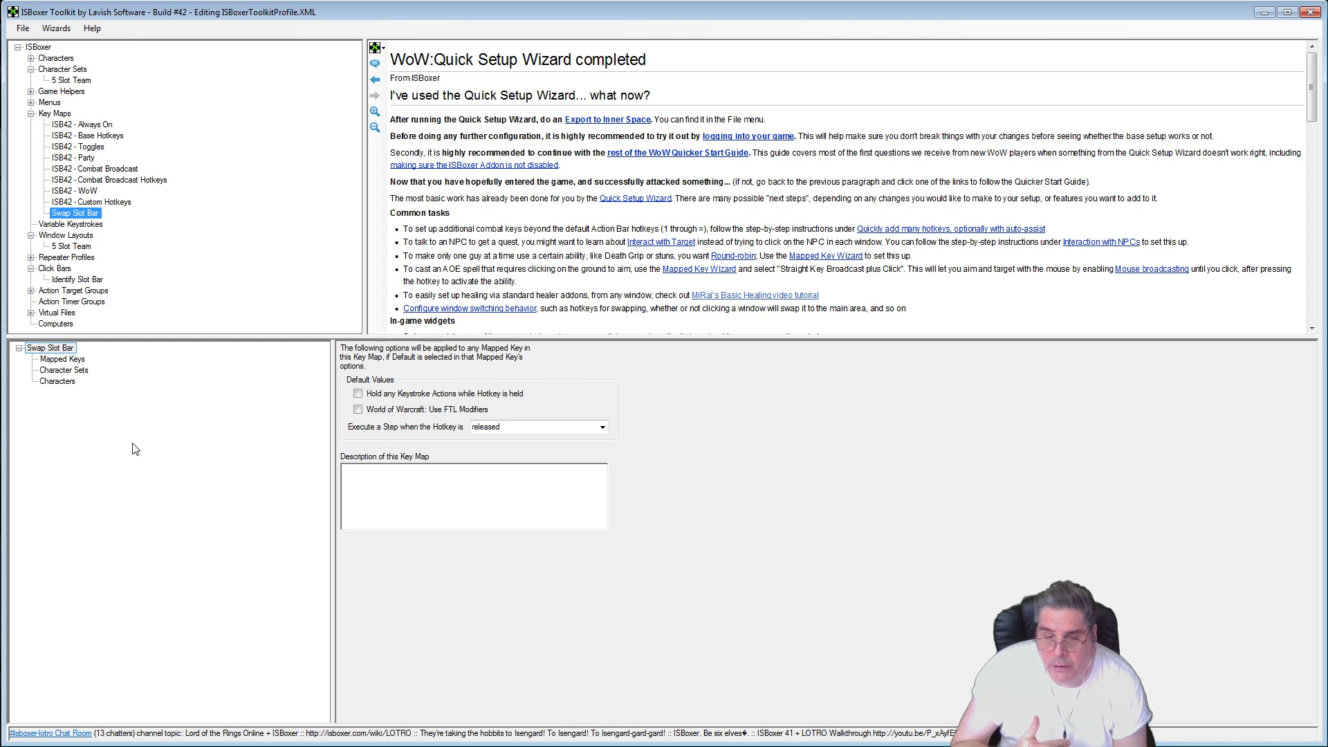
Step: Add a new mapped key named Slot1 to the Swap Slot Bar key map
right_click(63, 363)
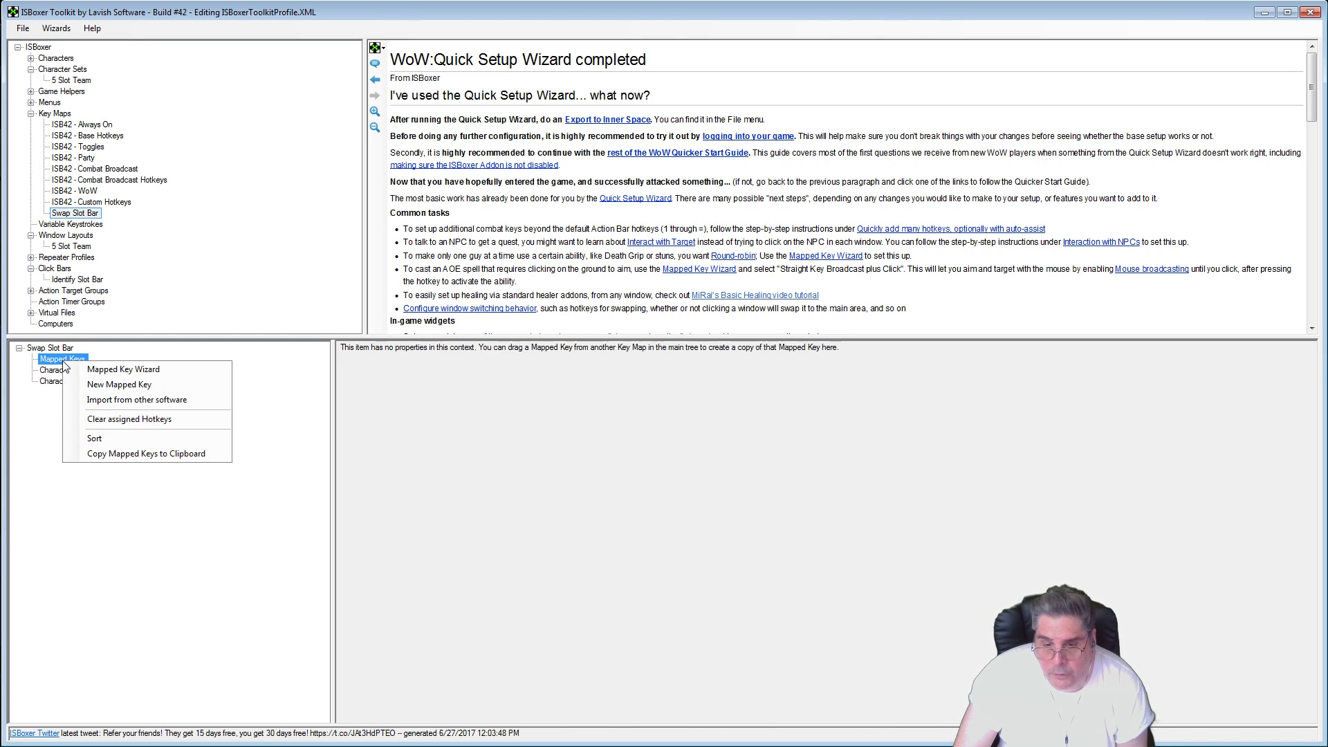
left_click(123, 385)
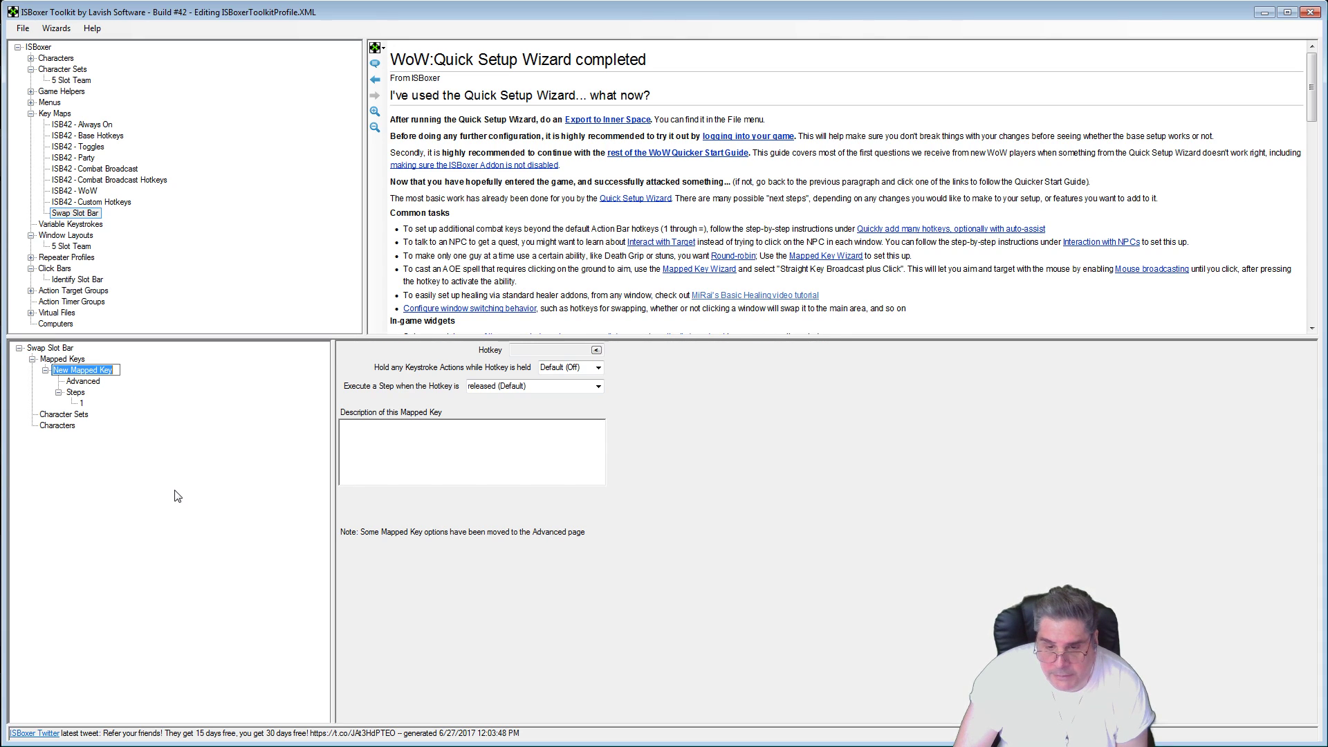
type("Slot")
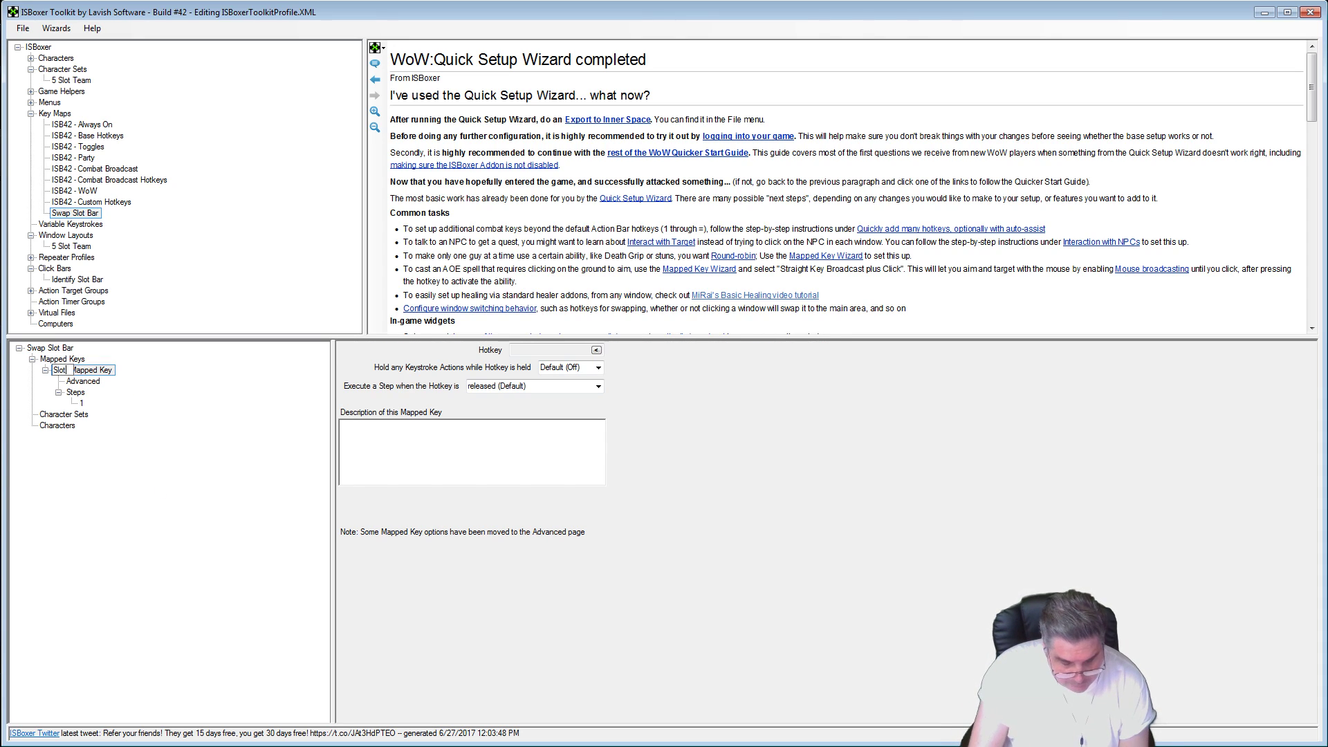
type(" 1")
key("Return")
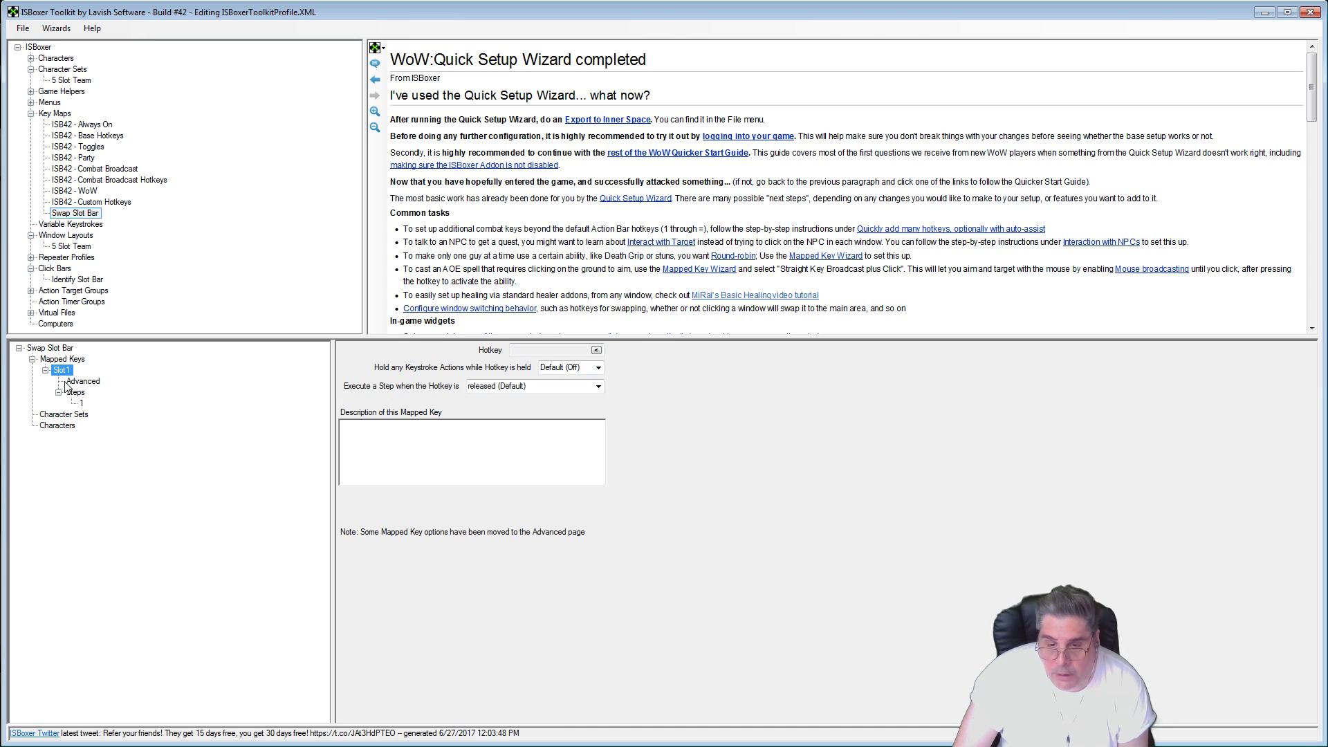
Step: Add a Window State Action to Slot1's first step, targeting Character Slot:1(Slot1), switching to Foreground with others moved to Background and Normal swap
left_click(83, 404)
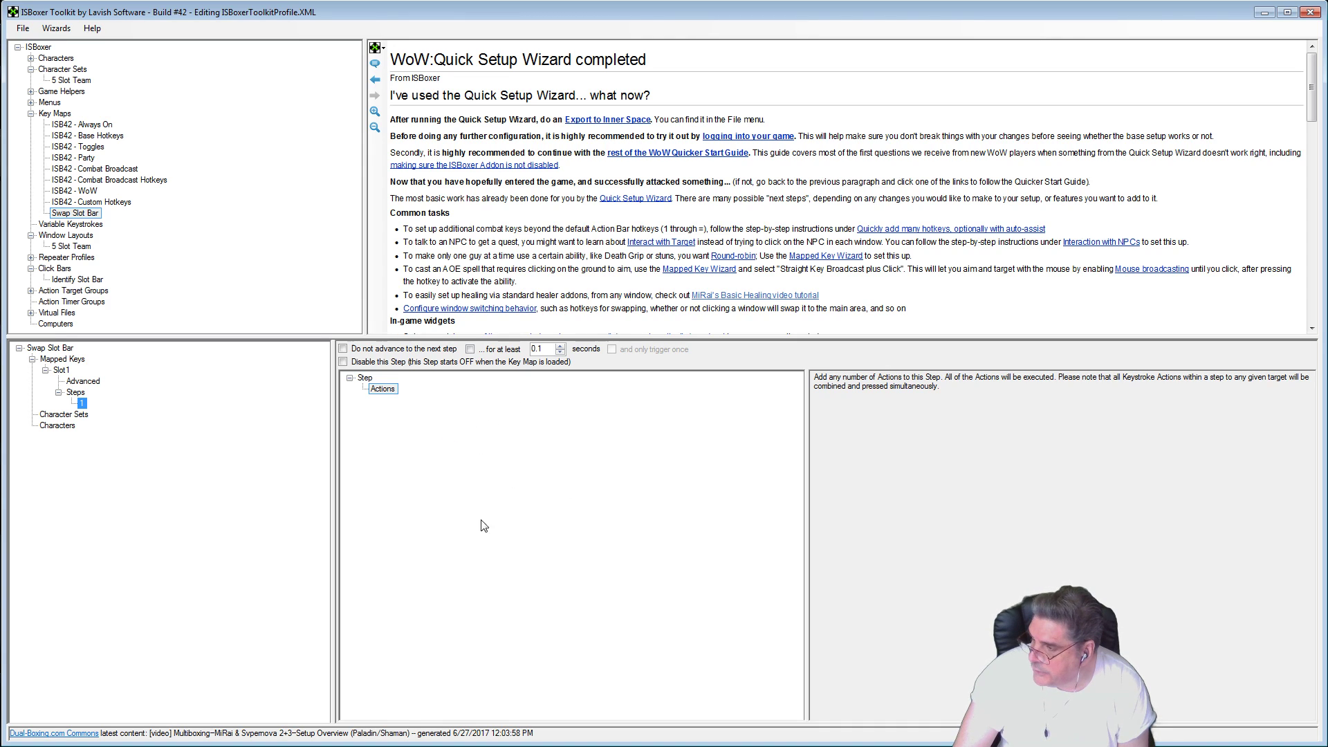
right_click(392, 393)
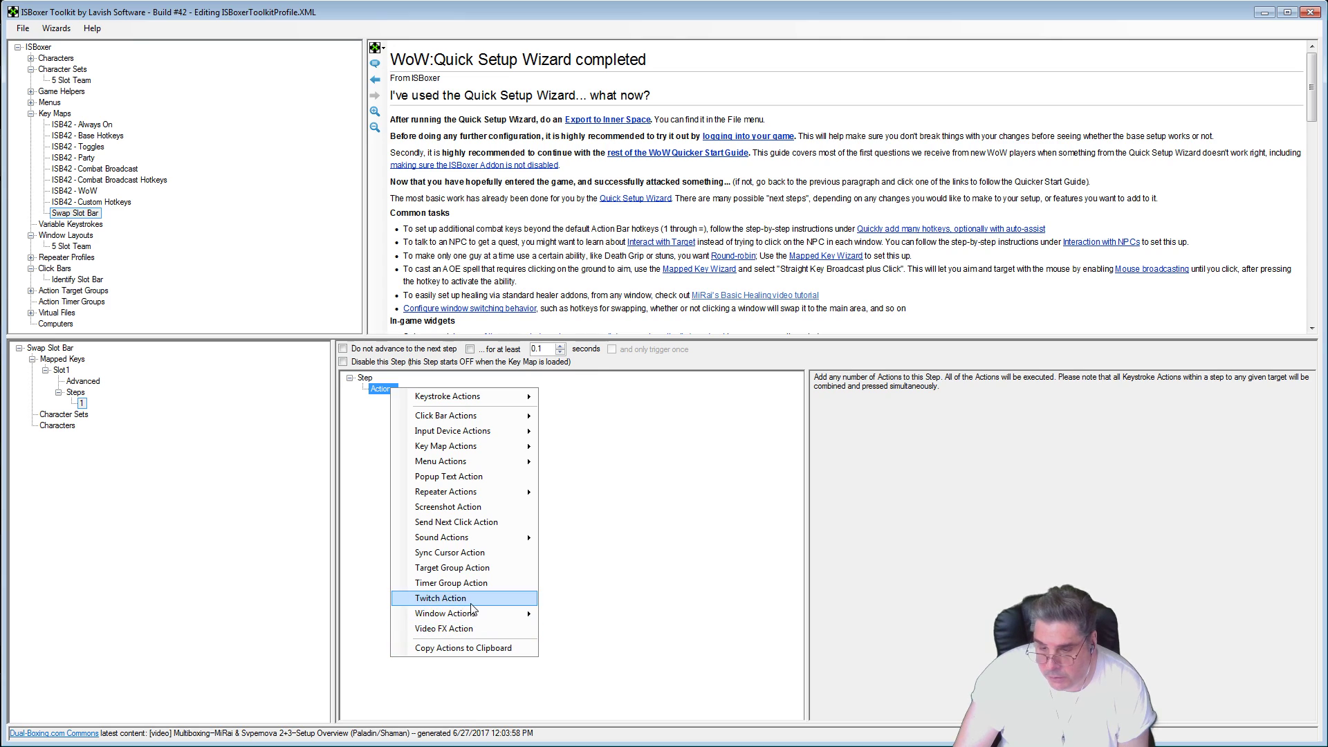
mouse_move(479, 613)
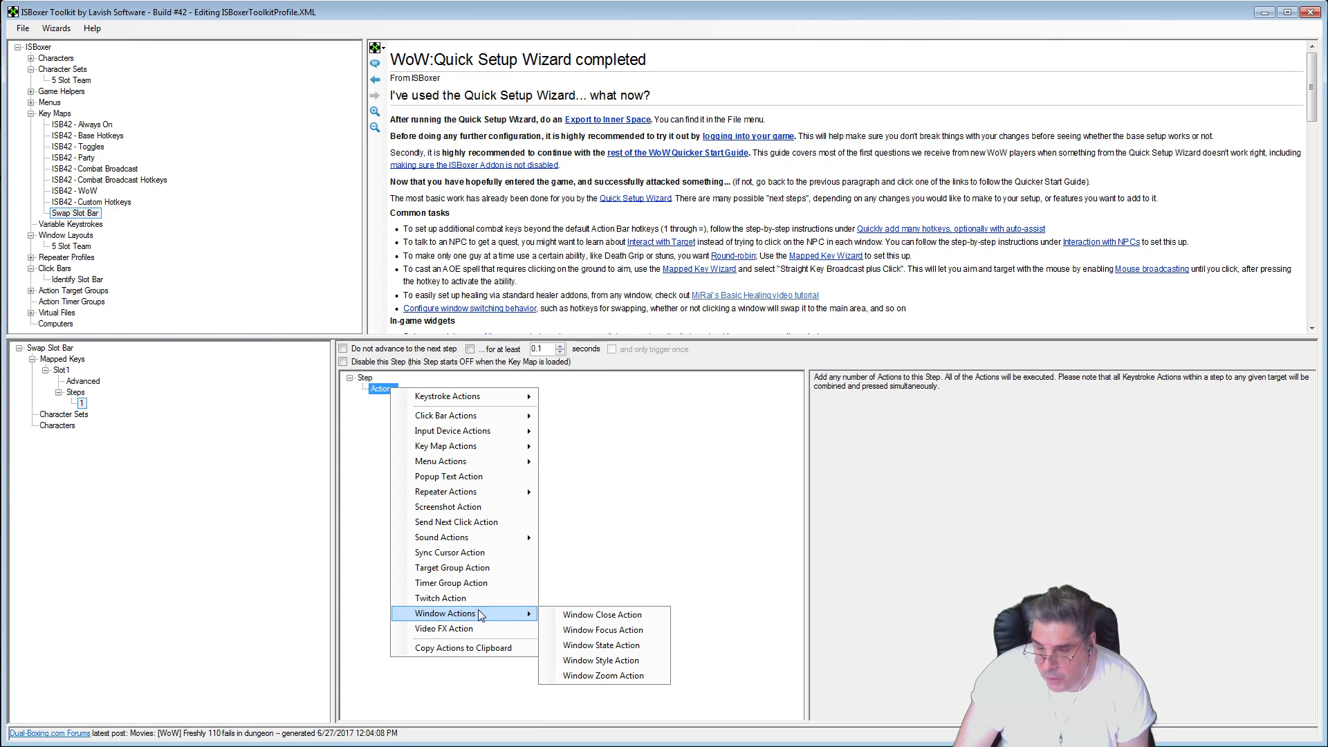
left_click(614, 645)
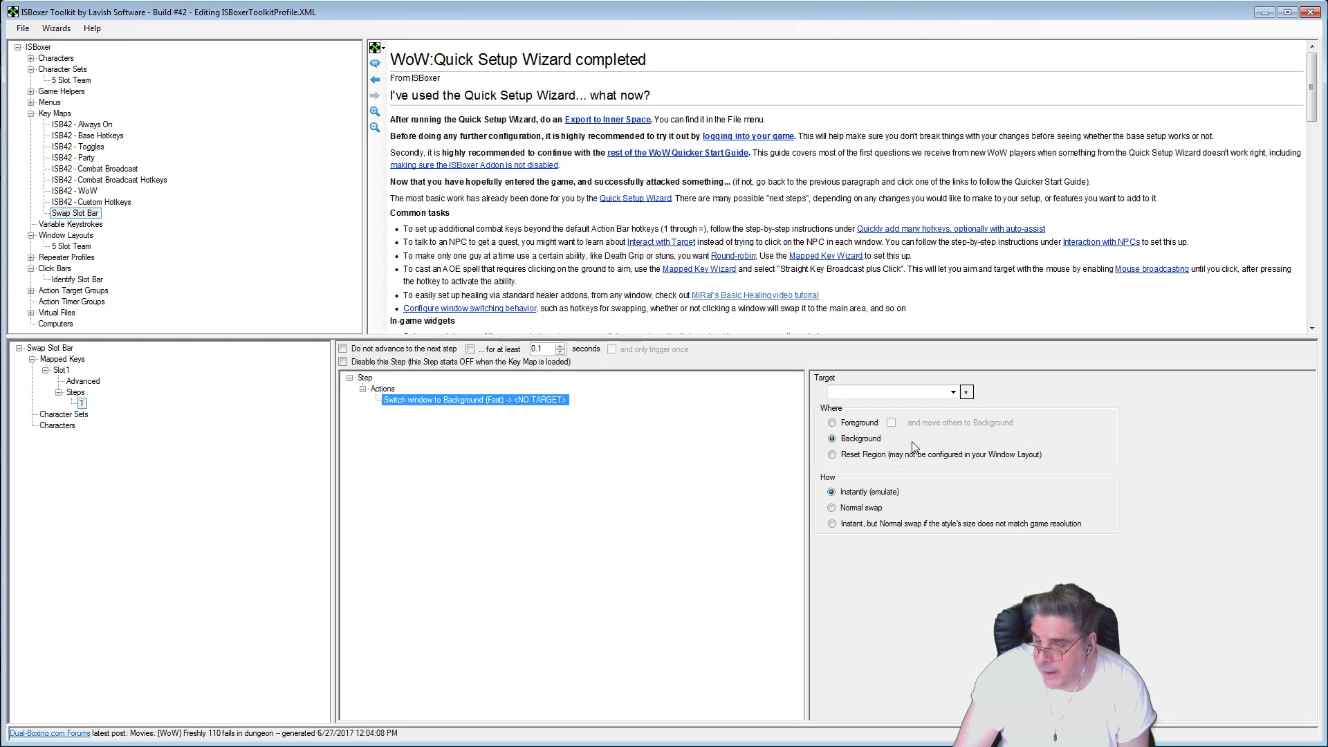
left_click(954, 392)
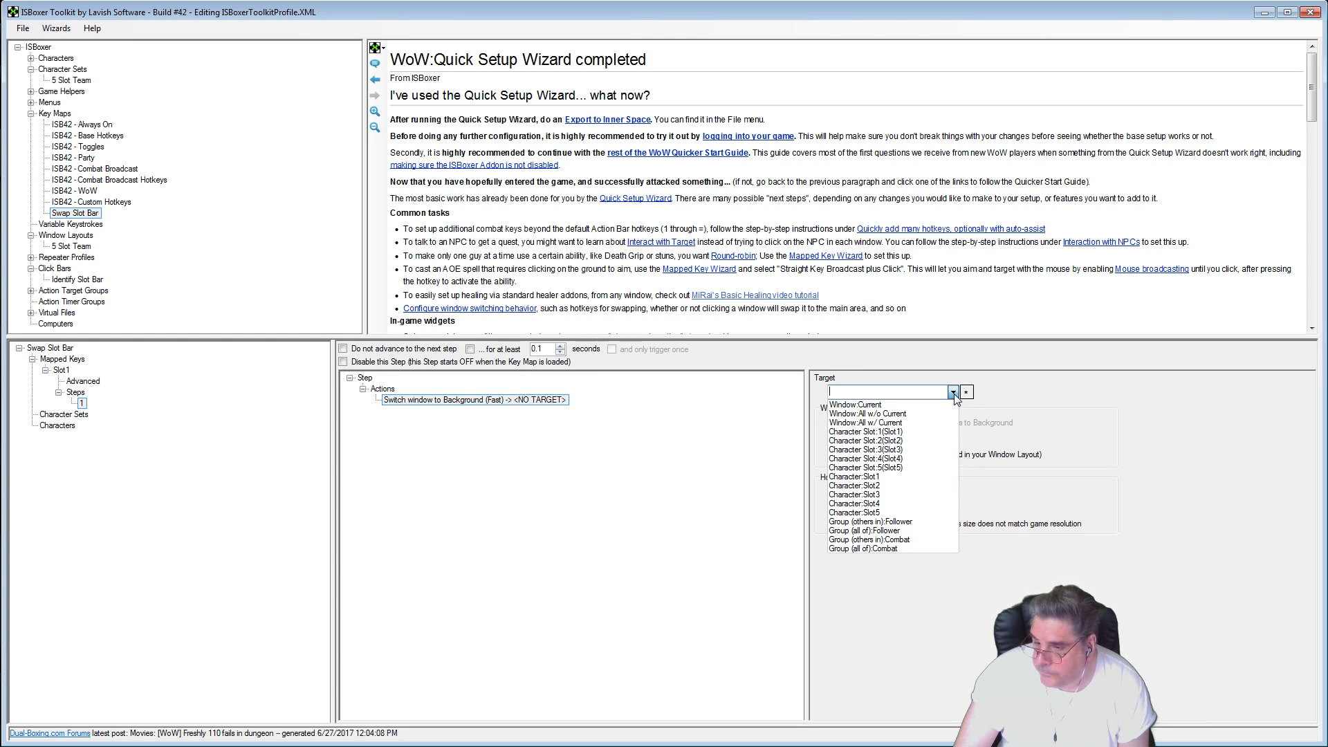
left_click(919, 433)
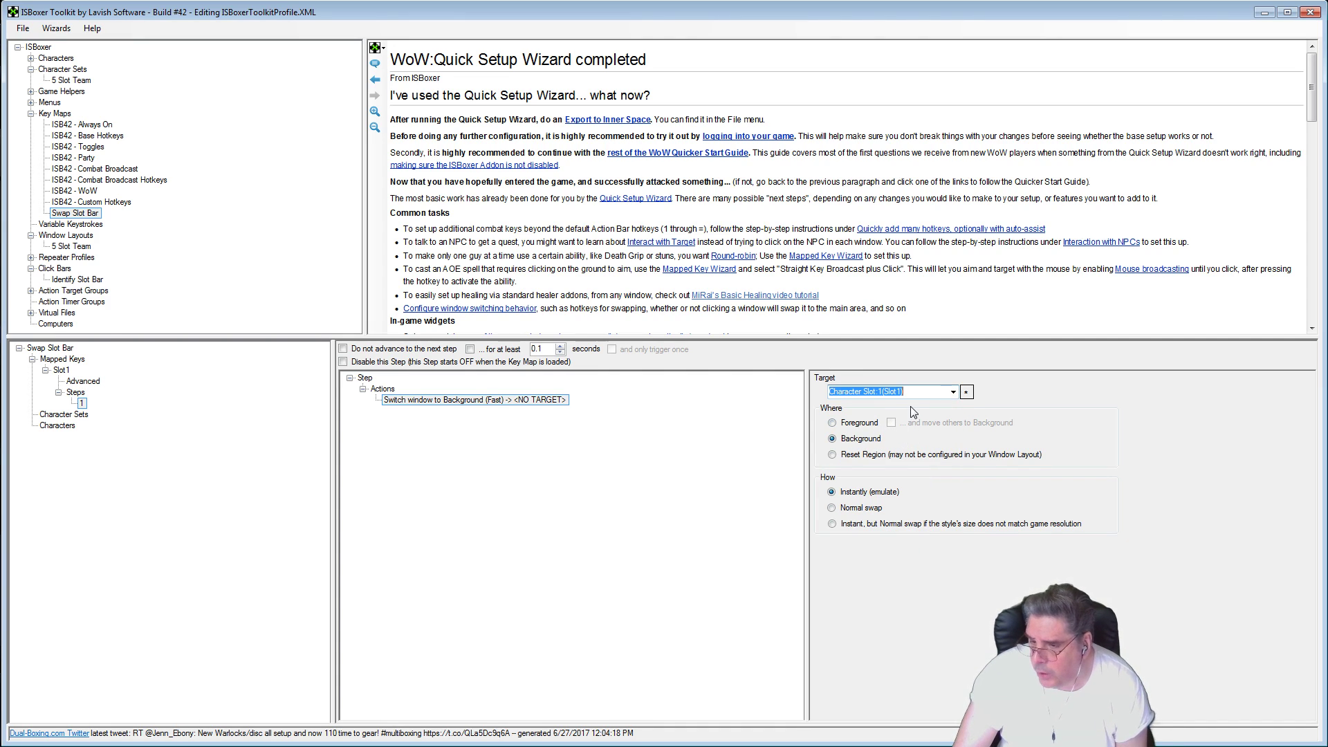
left_click(833, 423)
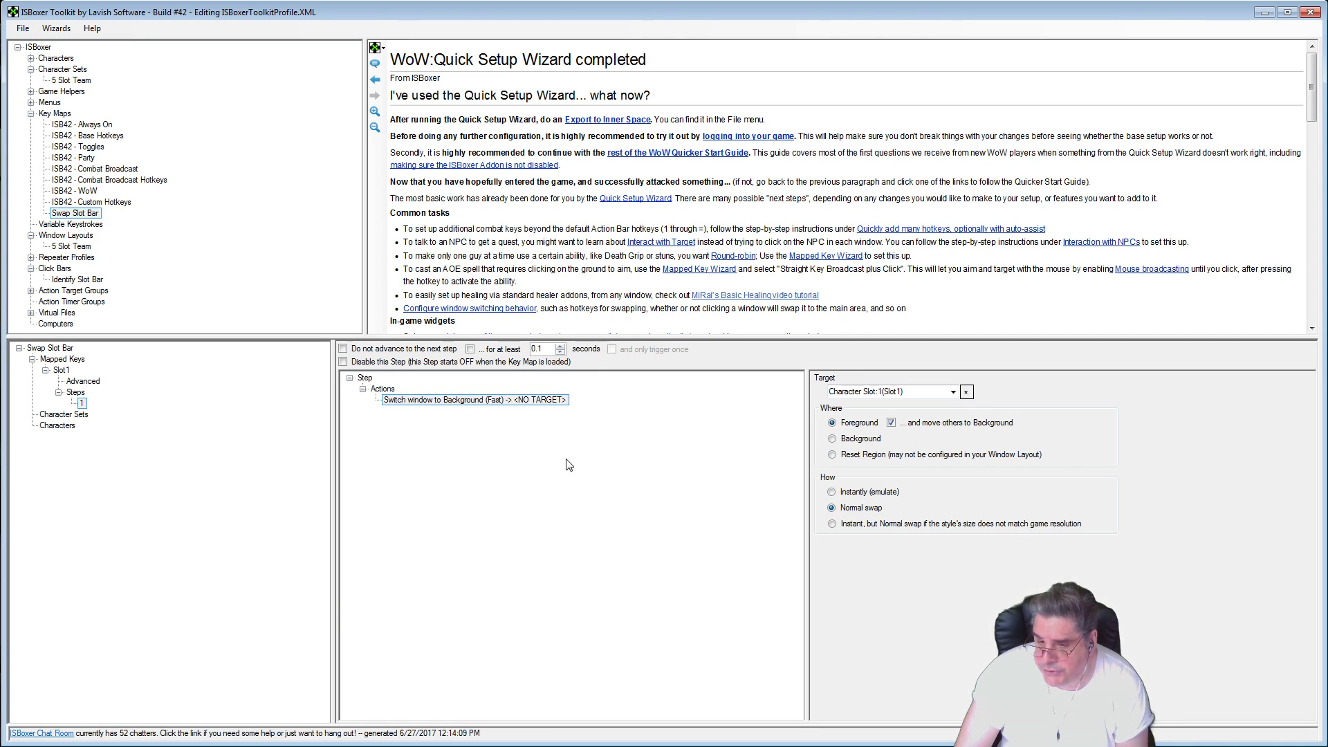
Step: Duplicate the Slot1 mapped key and rename the copy as Slot2
left_click(45, 371)
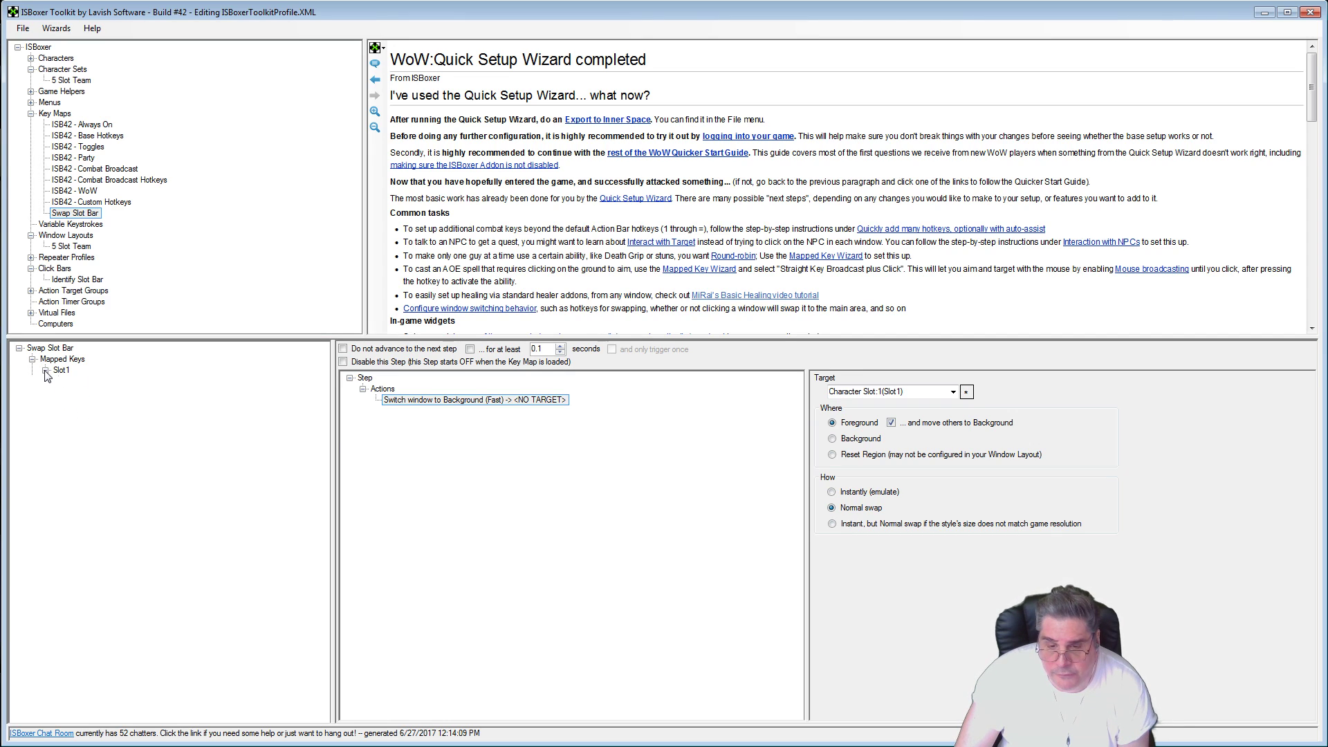
right_click(67, 373)
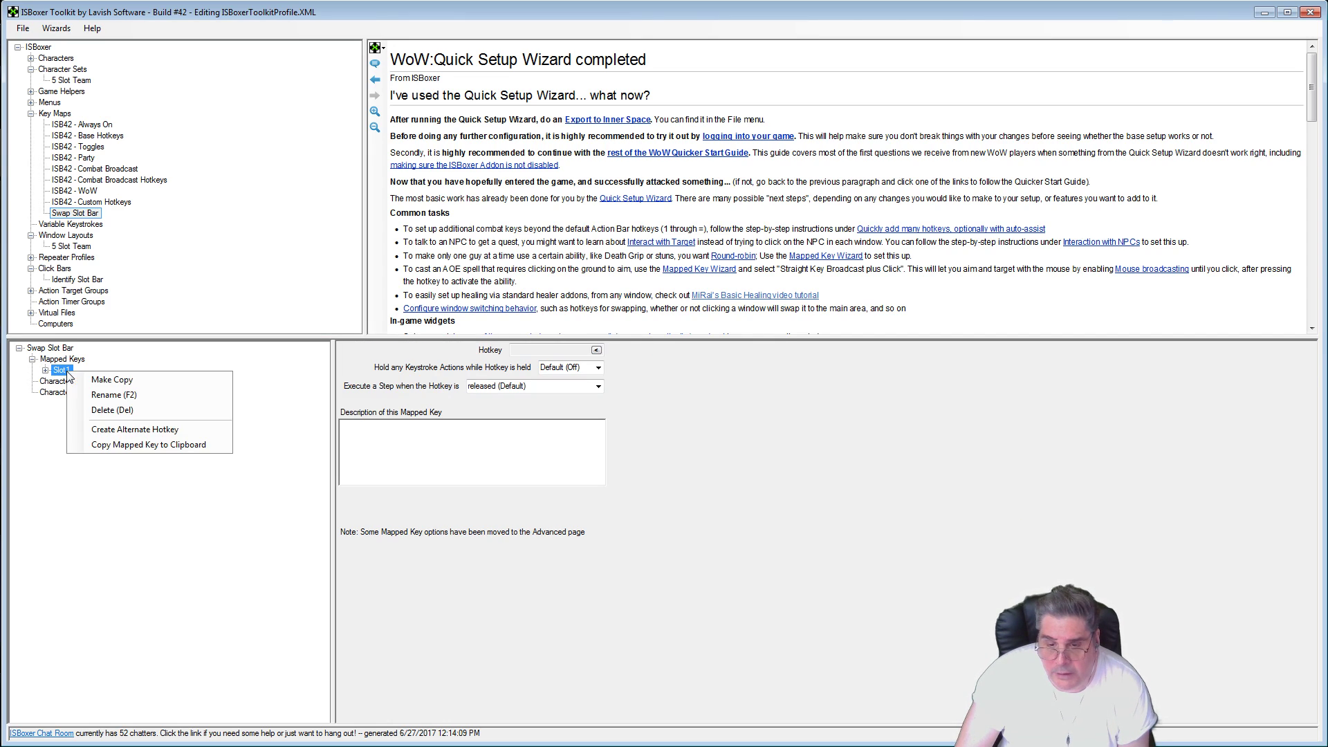
left_click(141, 382)
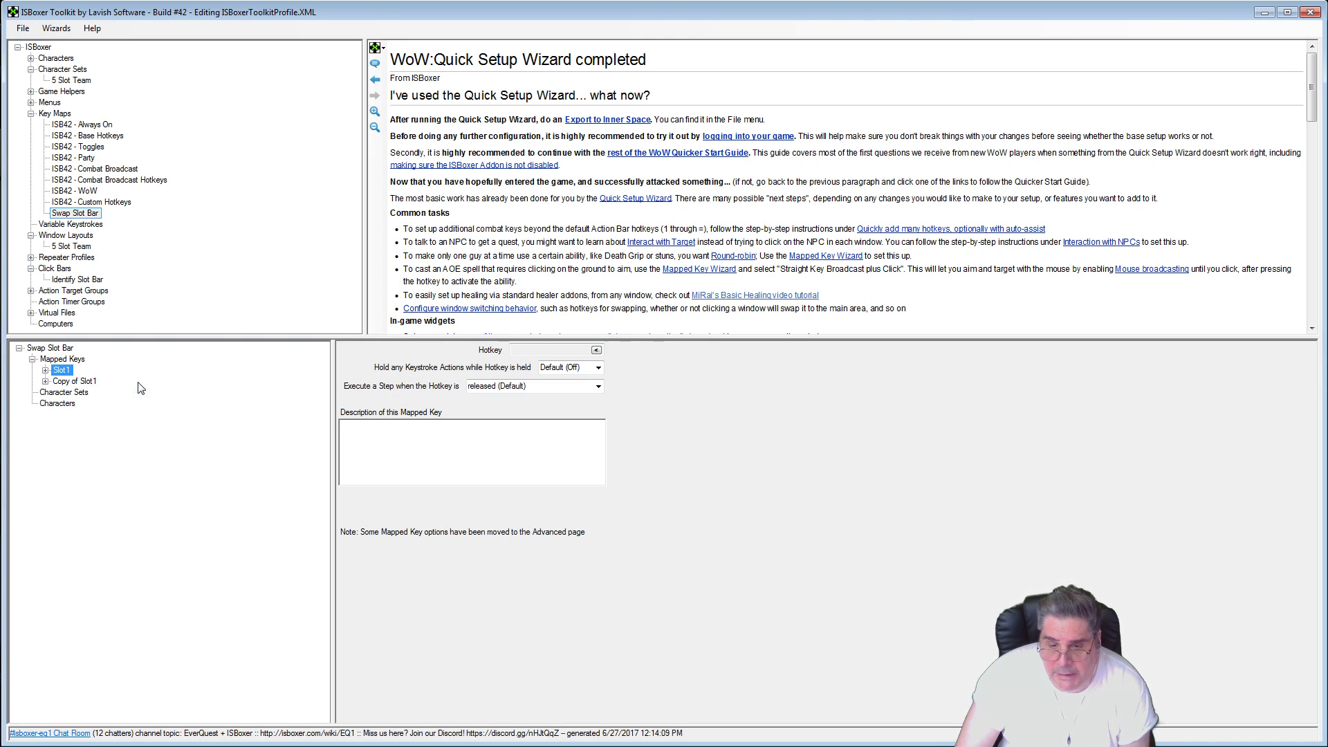
right_click(70, 386)
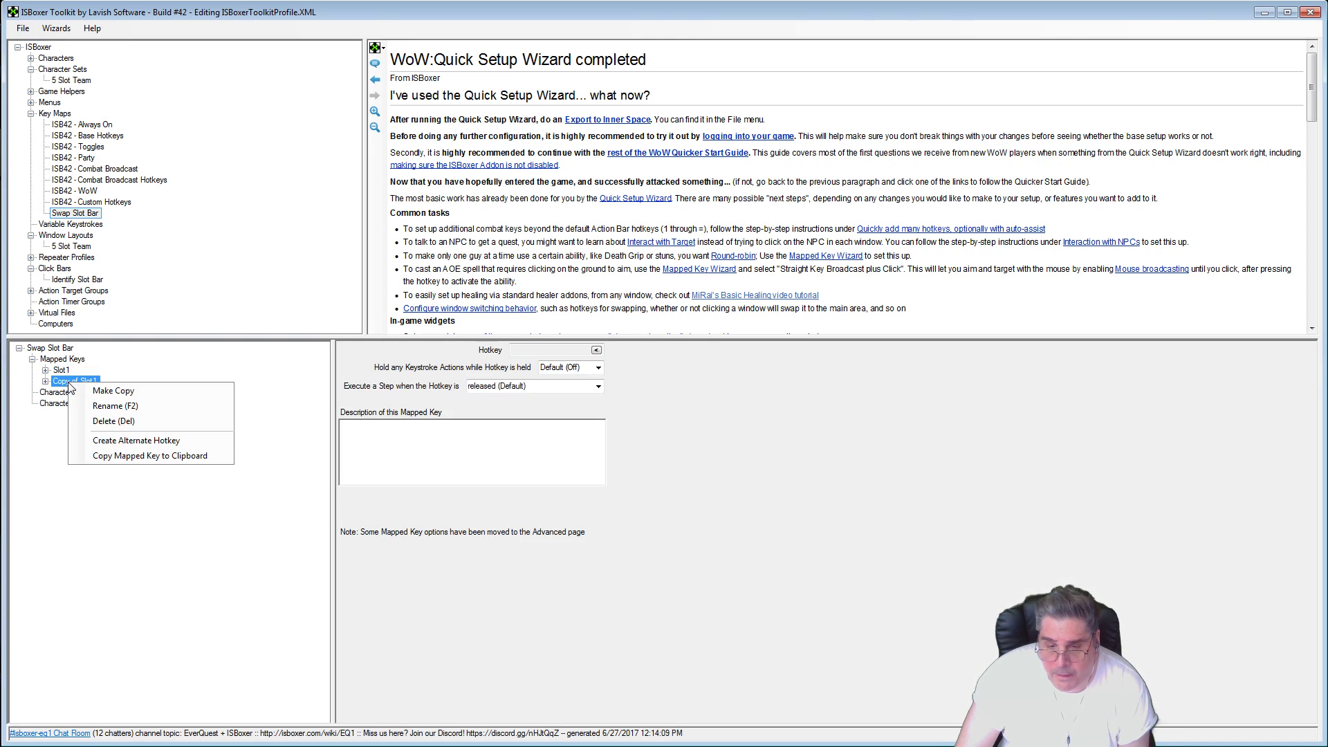
left_click(116, 407)
key("Home")
key("Delete")
key("Delete")
key("Delete")
key("Delete")
key("Delete")
key("Delete")
key("Delete")
key("Delete")
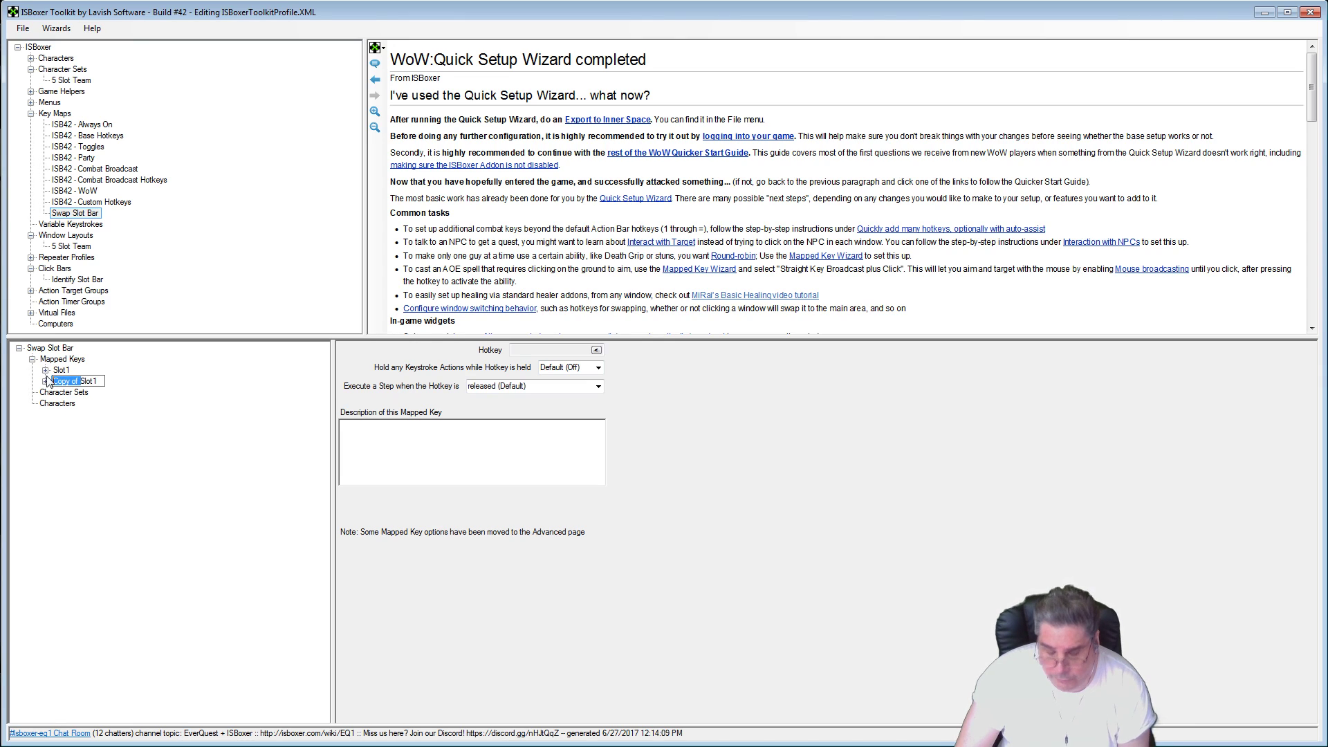
key("End")
key("BackSpace")
type("2")
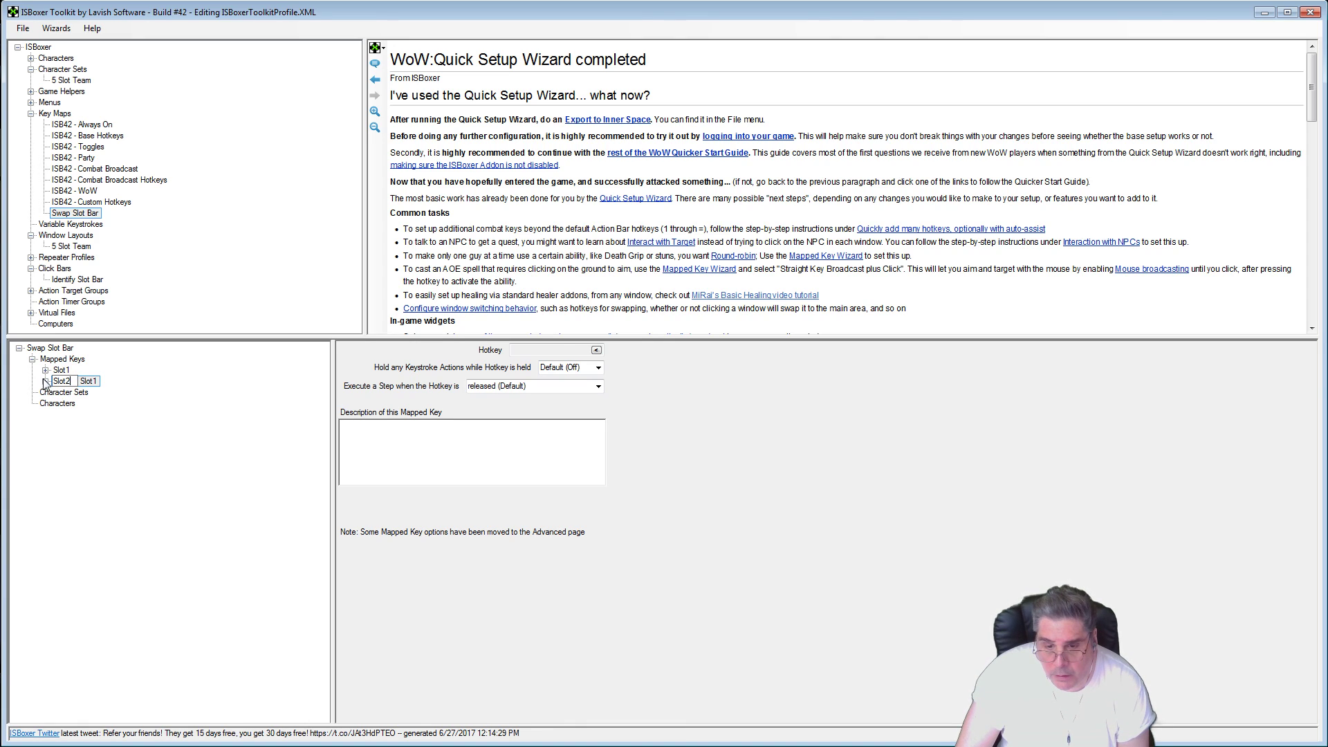
Step: Set the target of Slot2's window switch action to Character Slot:2(Slot2)
left_click(45, 381)
left_click(112, 415)
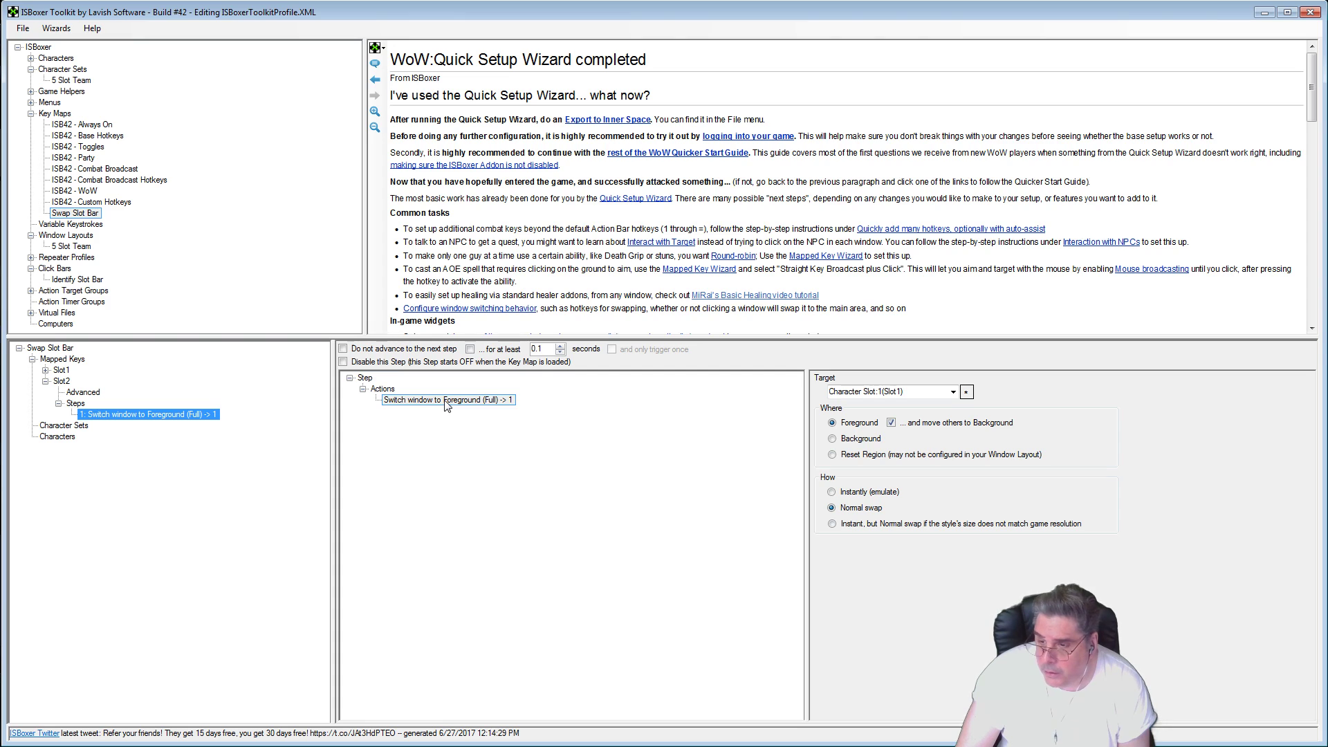
left_click(460, 407)
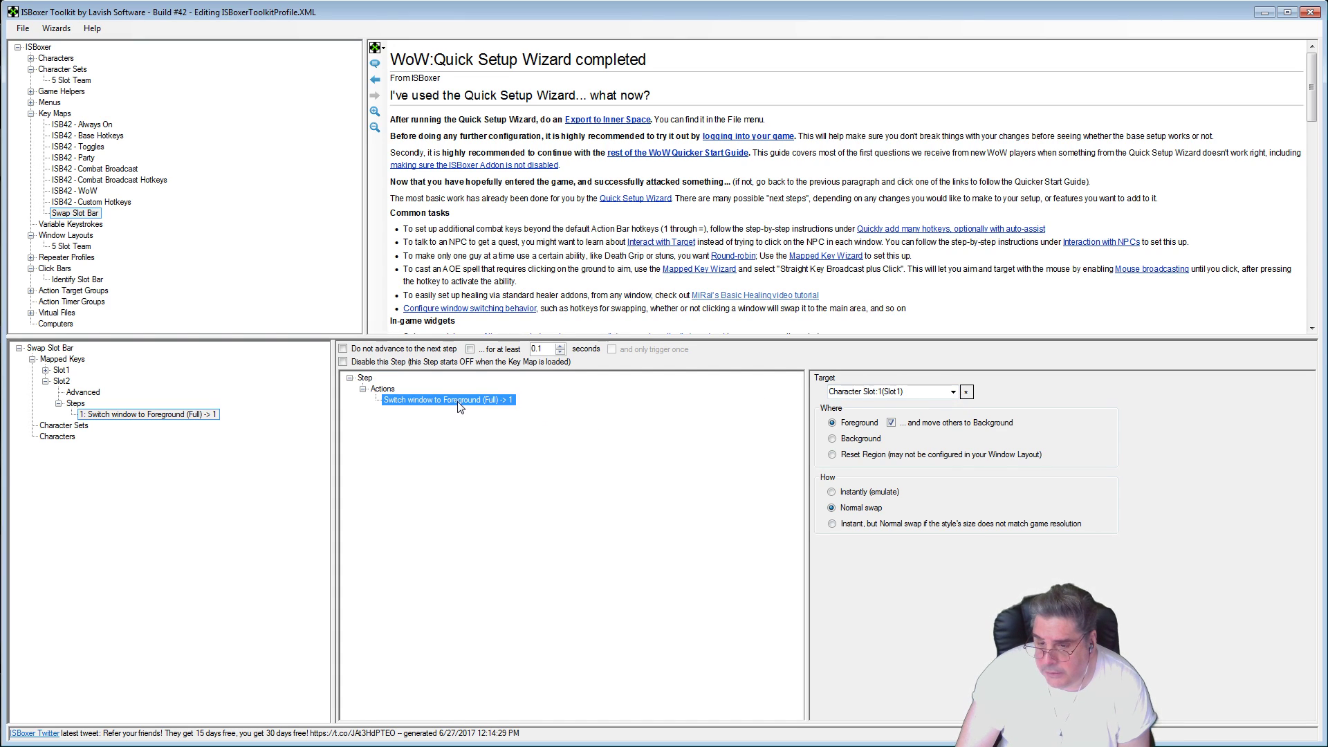
left_click(952, 392)
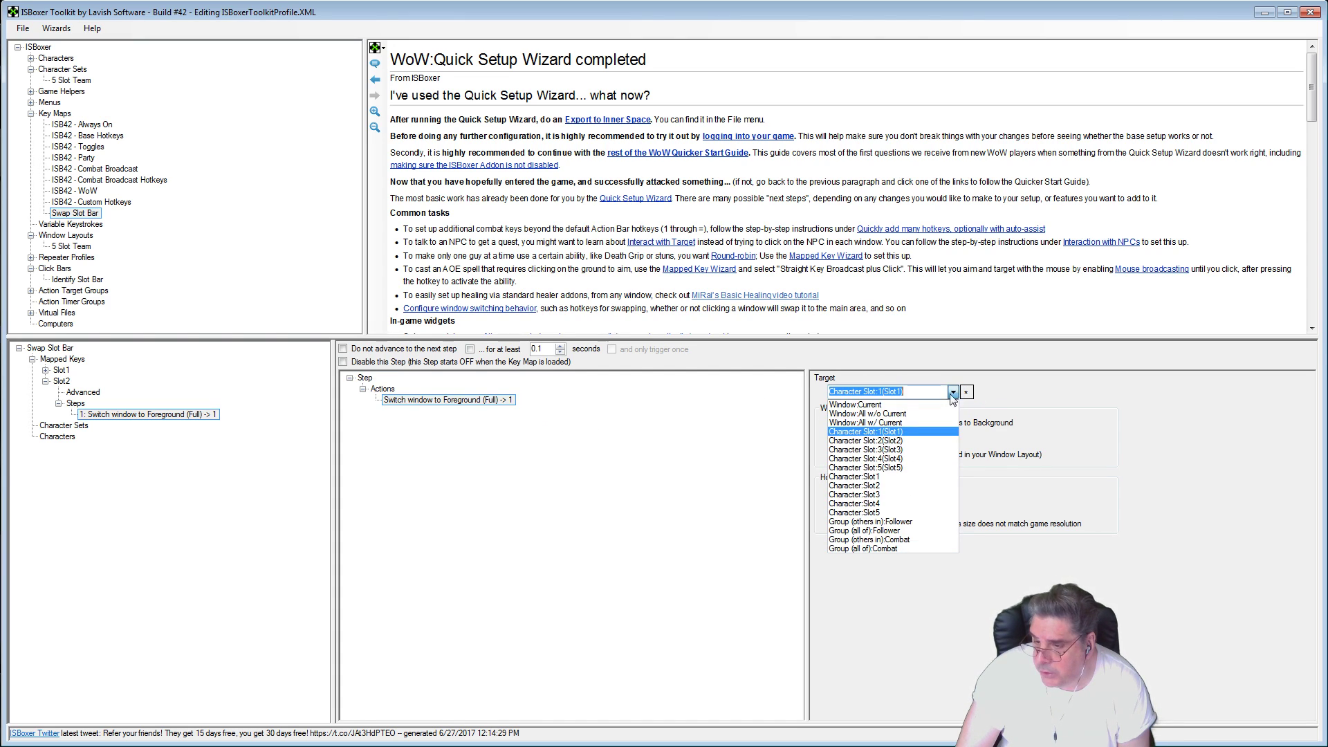
left_click(899, 441)
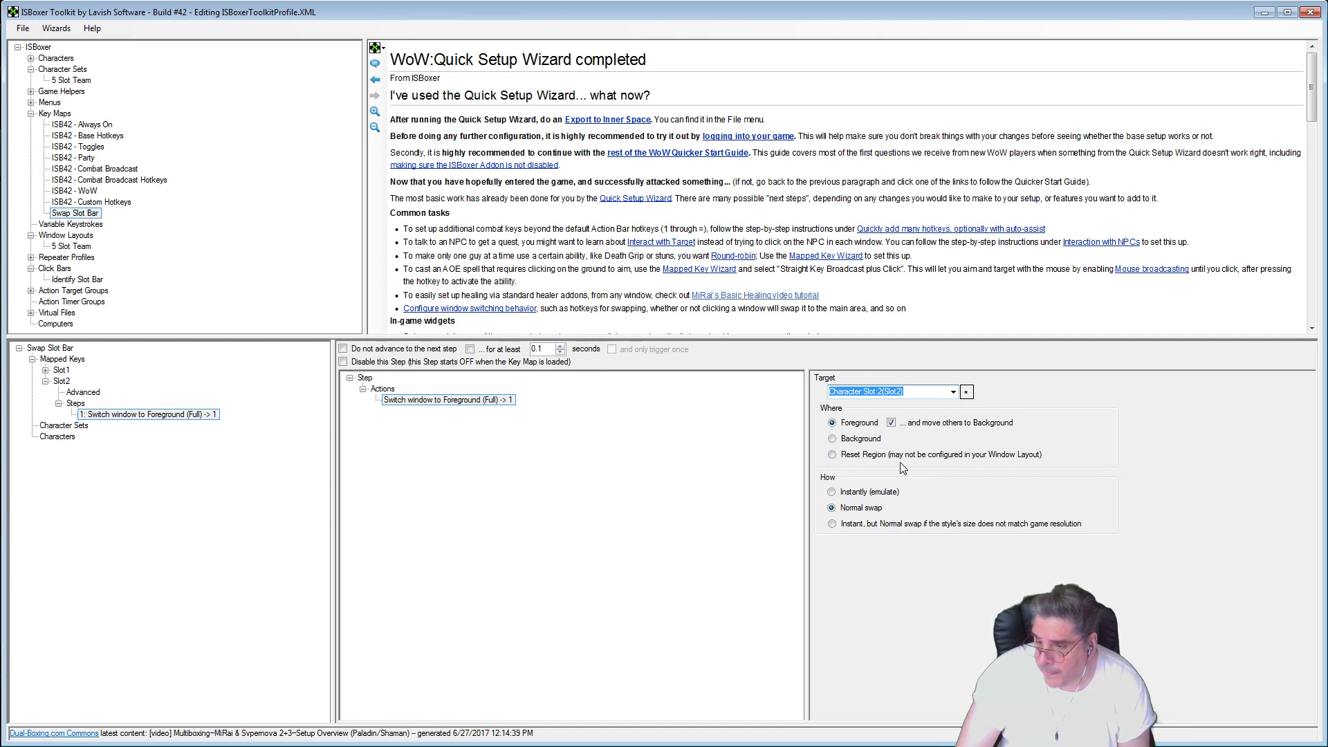
Step: Duplicate the Slot2 mapped key and rename the copy as Slot3
left_click(45, 381)
right_click(67, 380)
left_click(83, 386)
right_click(82, 393)
left_click(100, 417)
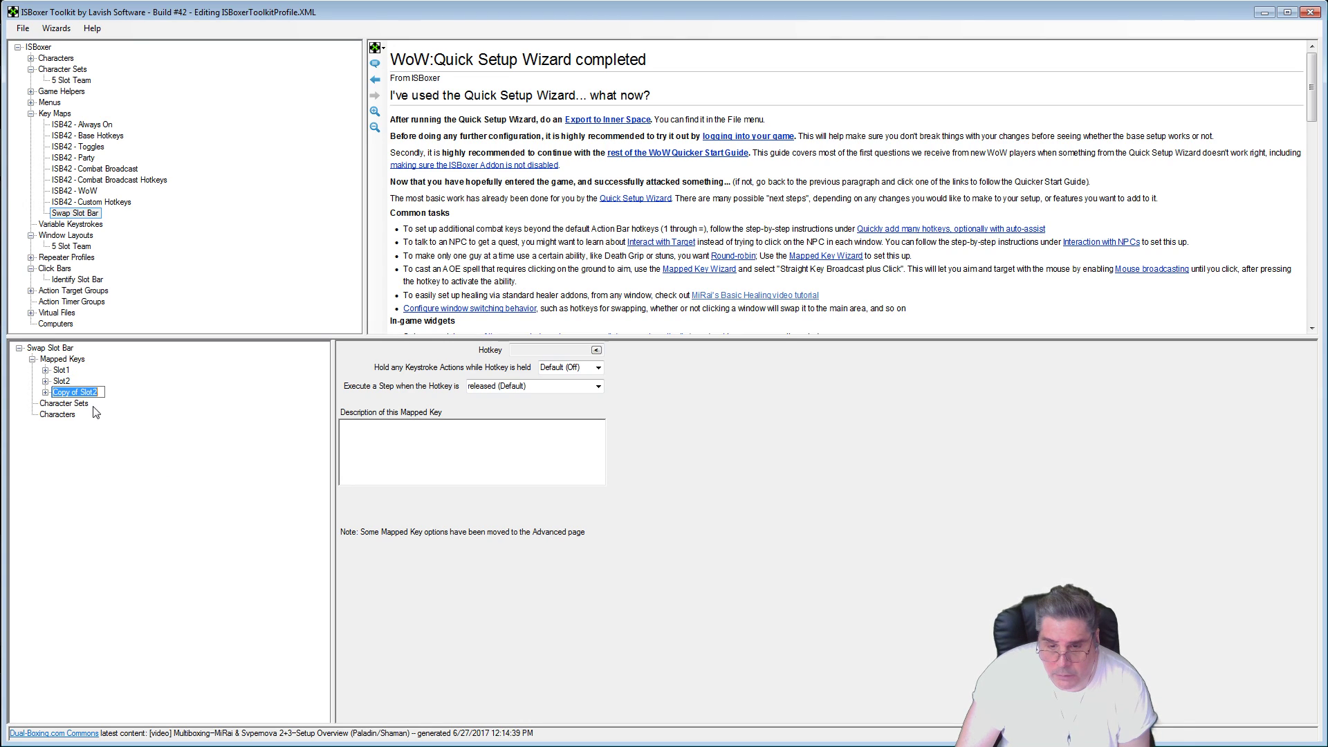
left_click(81, 392)
key("shift+Home")
key("BackSpace")
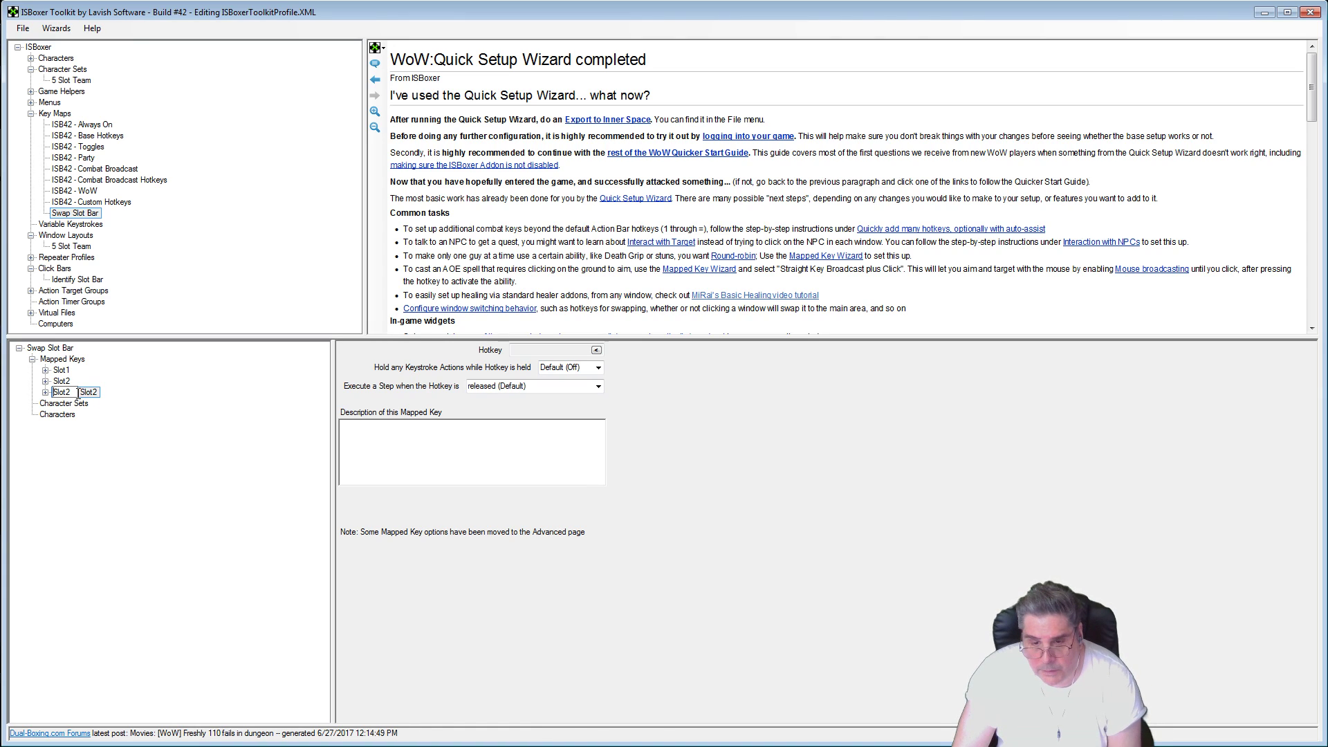
left_click(78, 393)
key("BackSpace")
type("3")
key("Return")
Step: Set the target of Slot3's window switch action to Character Slot:3(Slot3)
left_click(45, 392)
left_click(59, 414)
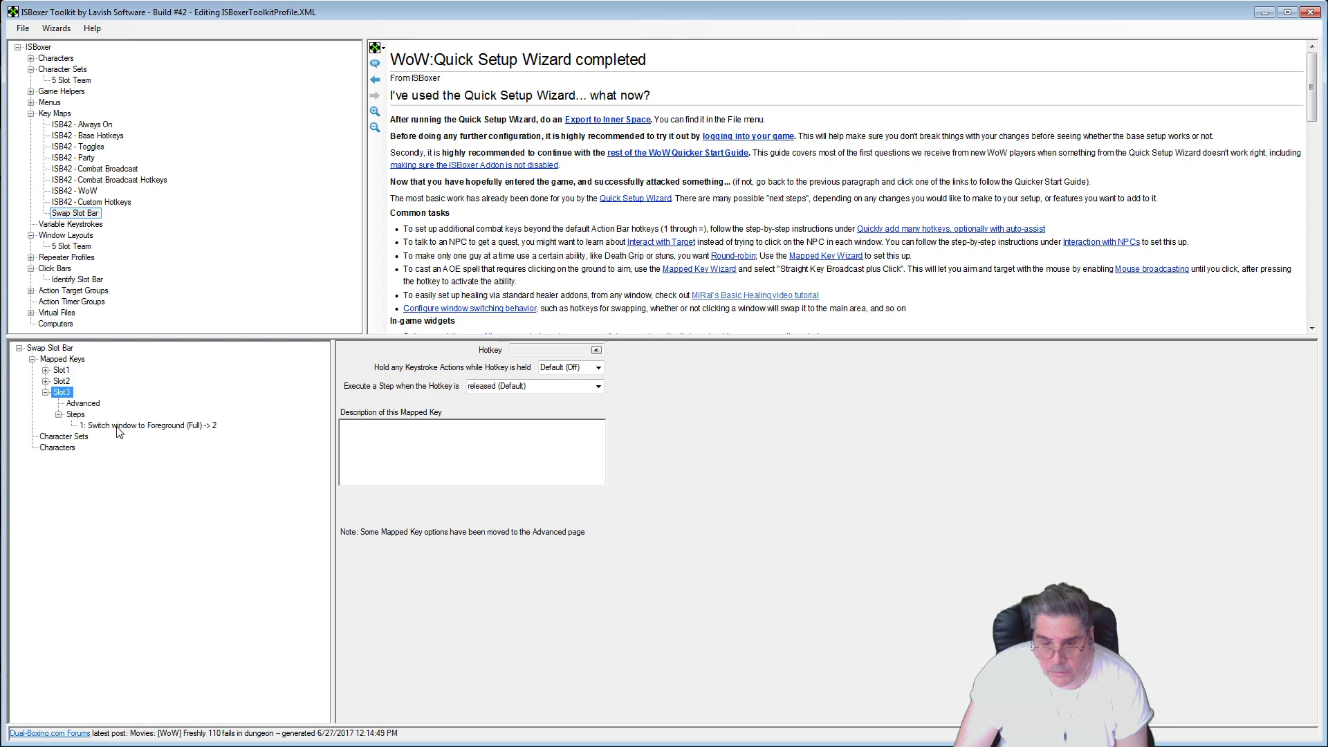
left_click(119, 425)
left_click(501, 400)
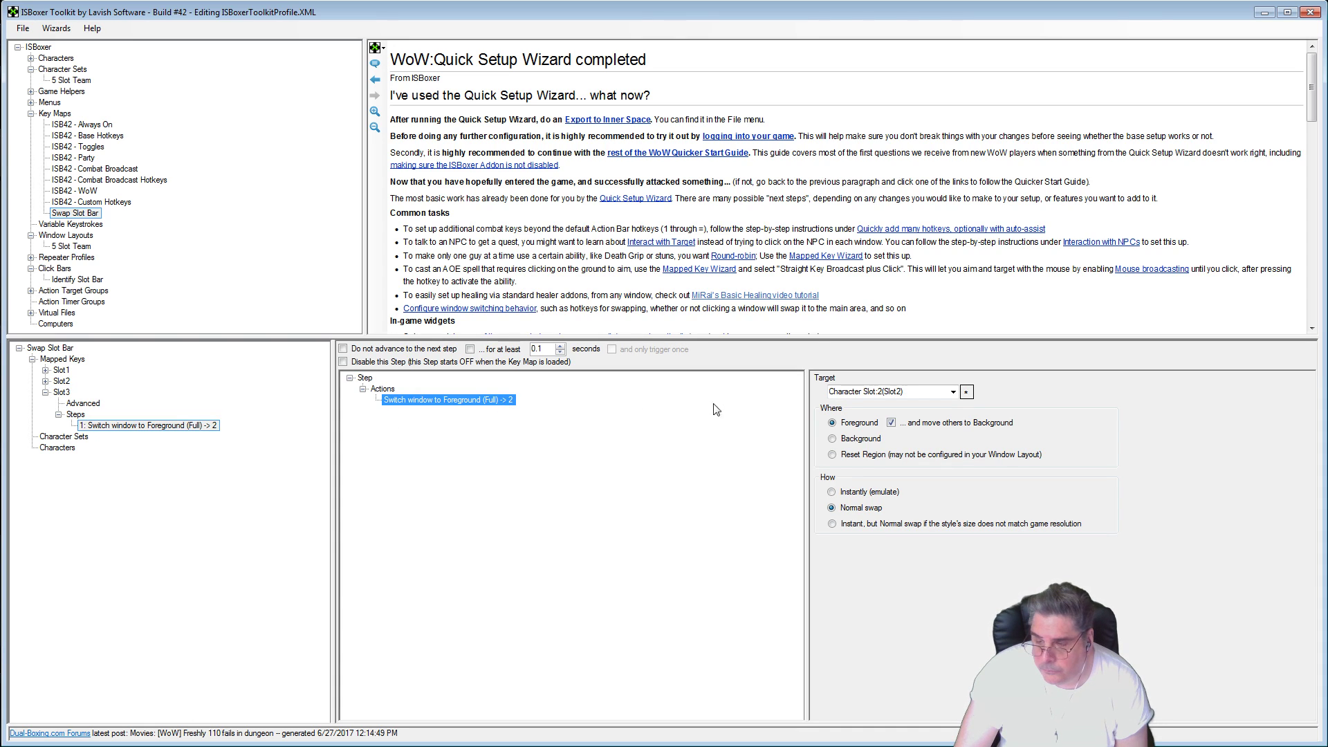
left_click(955, 392)
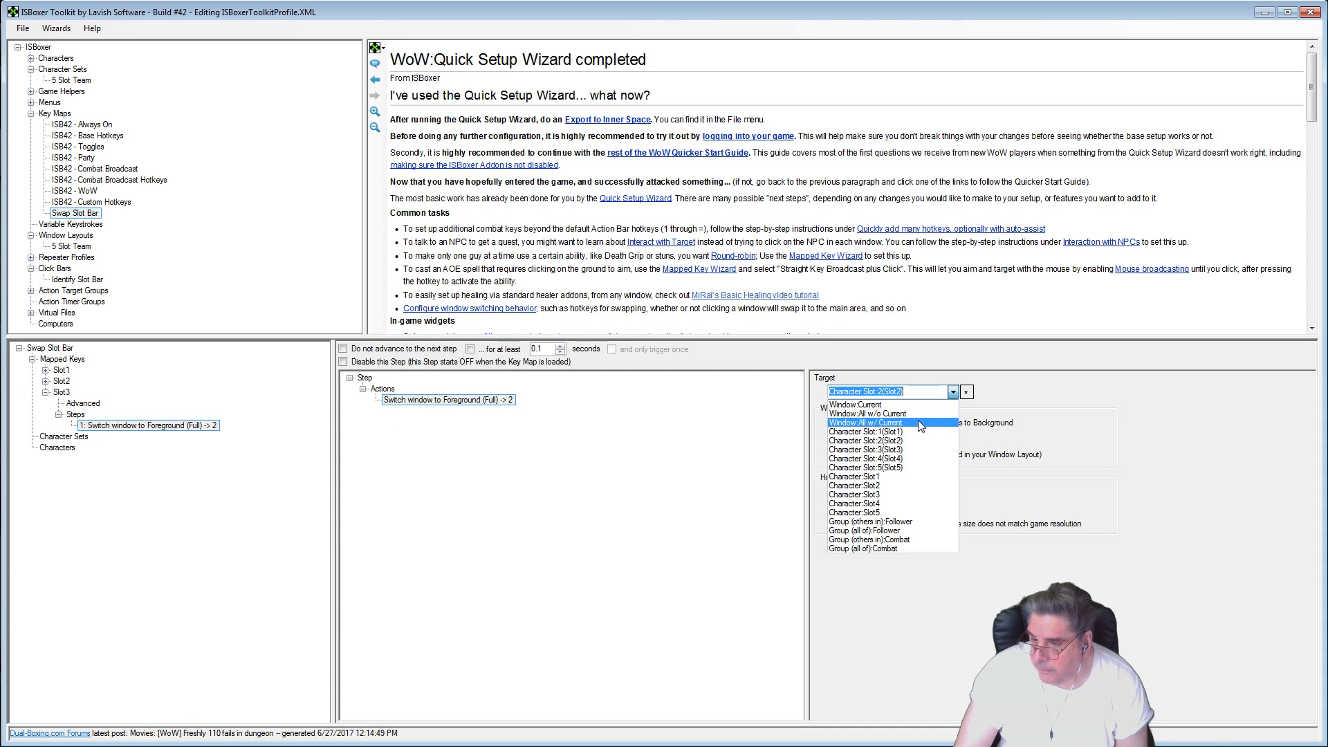
left_click(901, 451)
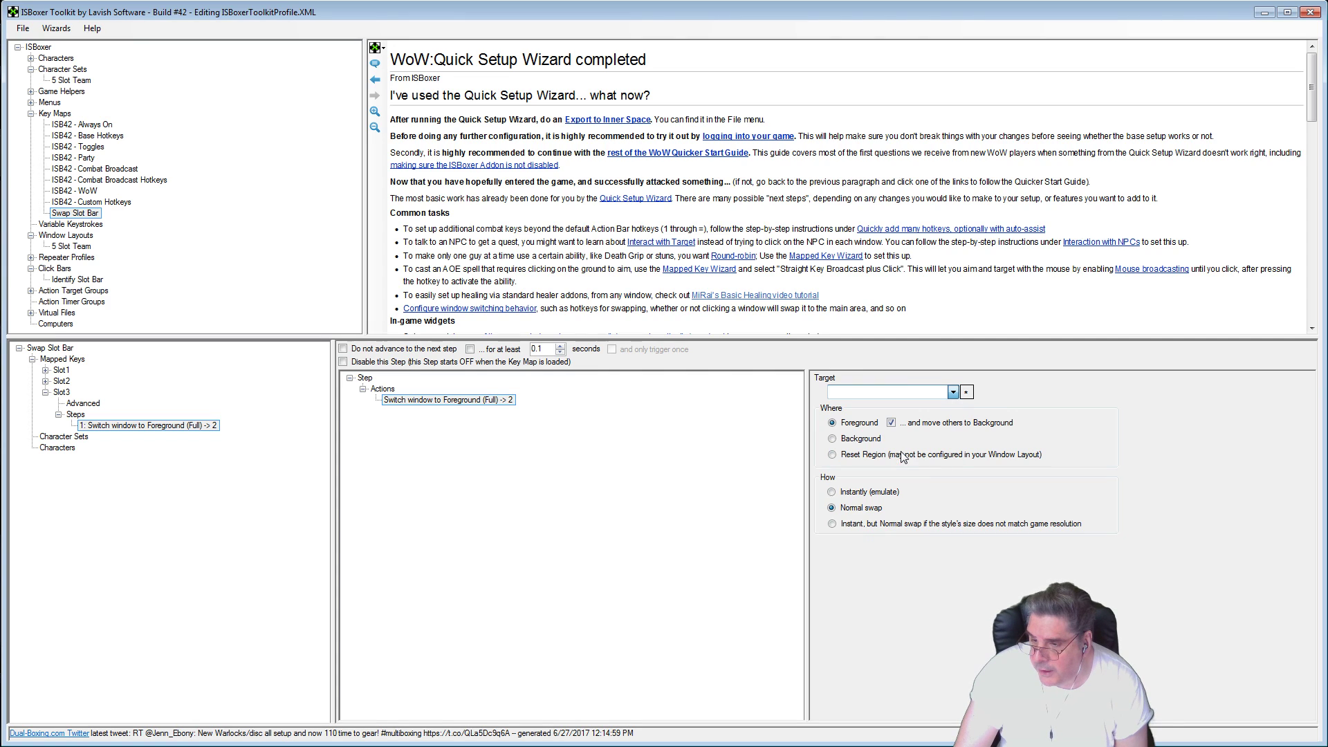
Step: Duplicate the Slot3 mapped key and rename the copy as Slot4
left_click(45, 392)
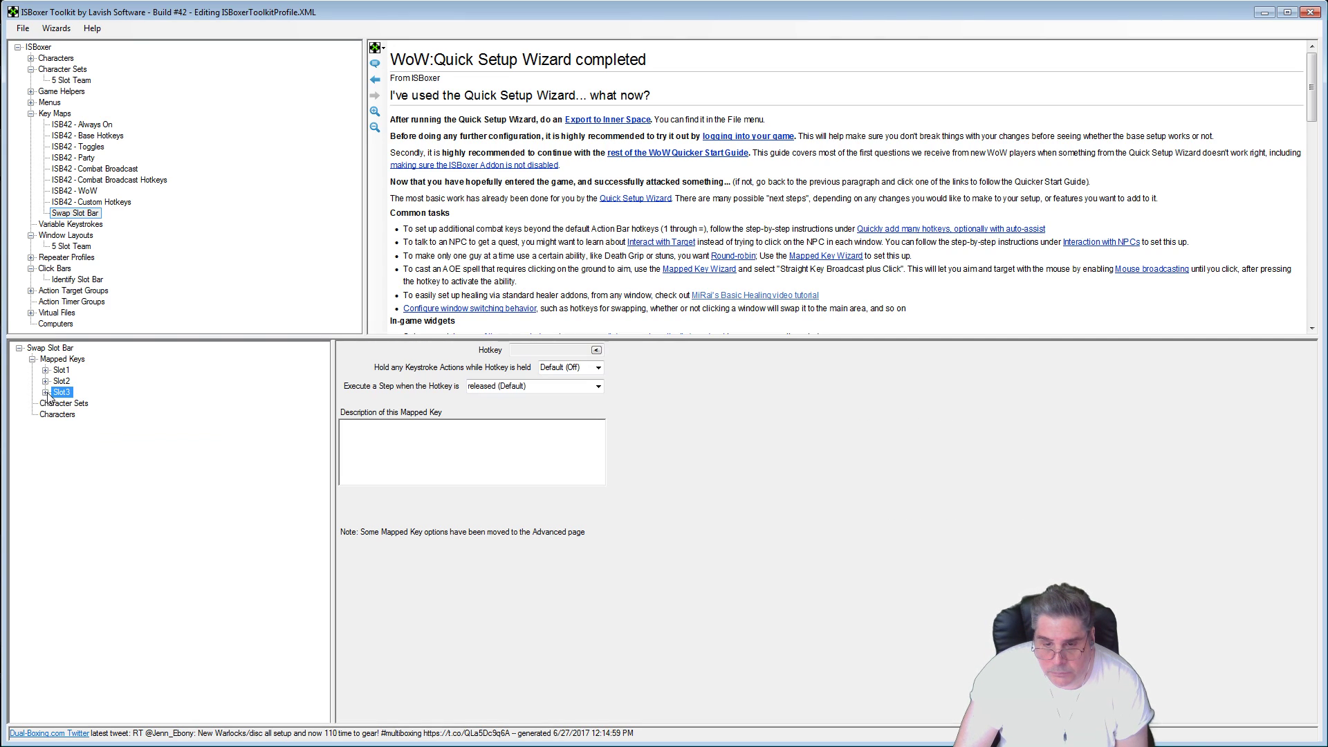
right_click(63, 397)
left_click(127, 408)
right_click(68, 408)
left_click(82, 434)
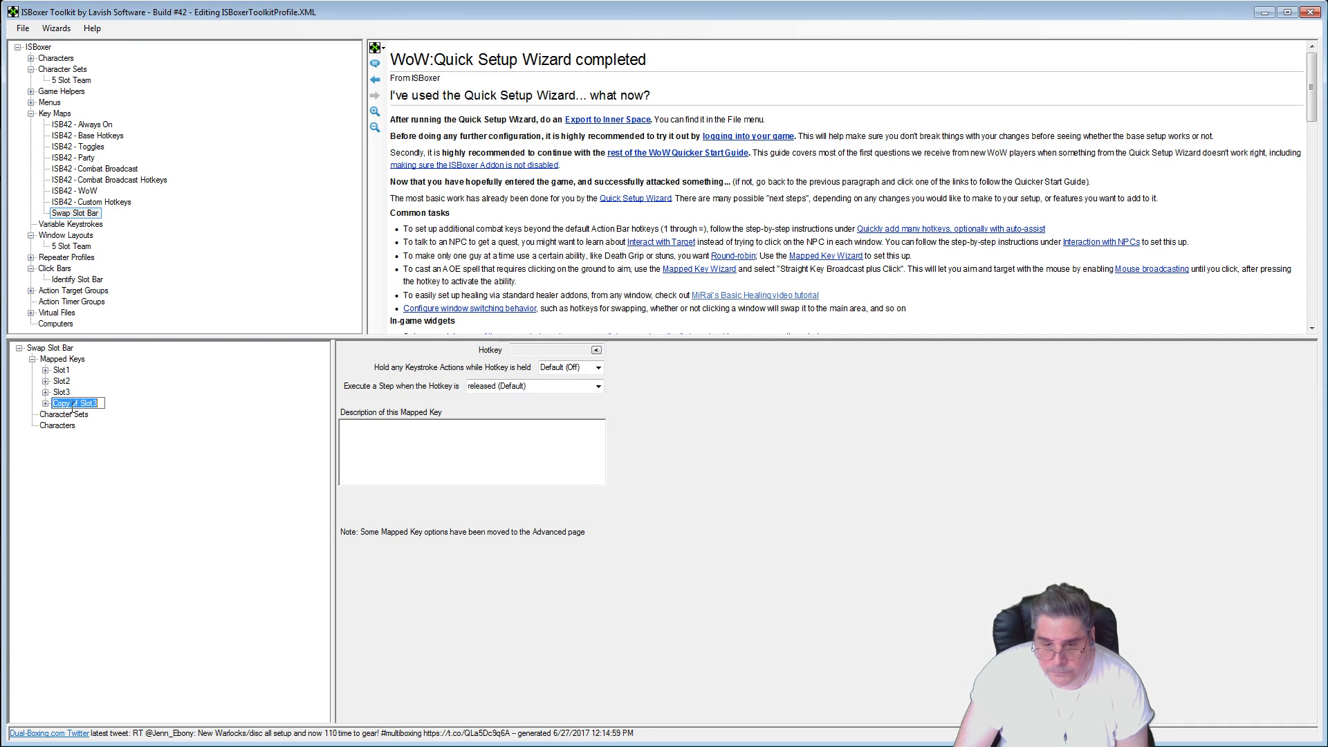
left_click_drag(78, 402, 54, 403)
key("BackSpace")
key("End")
key("BackSpace")
type("4")
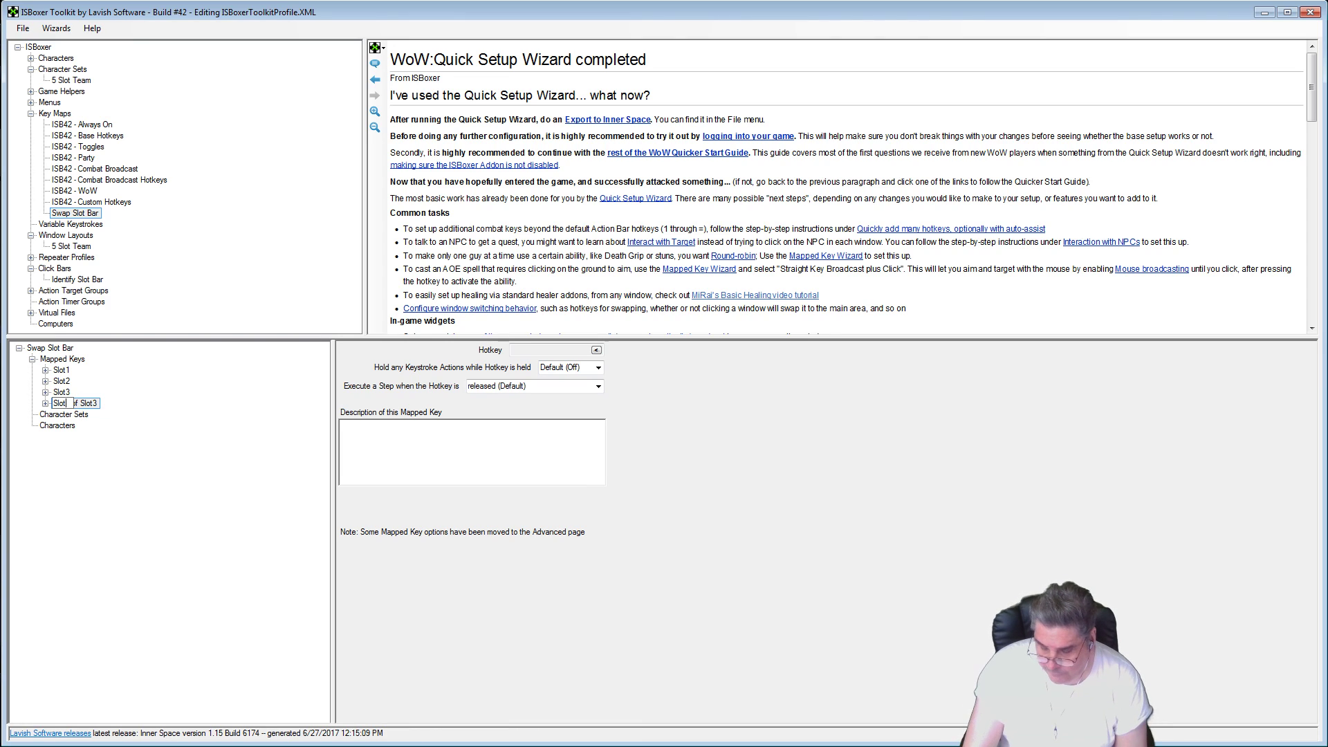
Step: Set the target of Slot4's window switch action to Character Slot:4(Slot4)
left_click(46, 403)
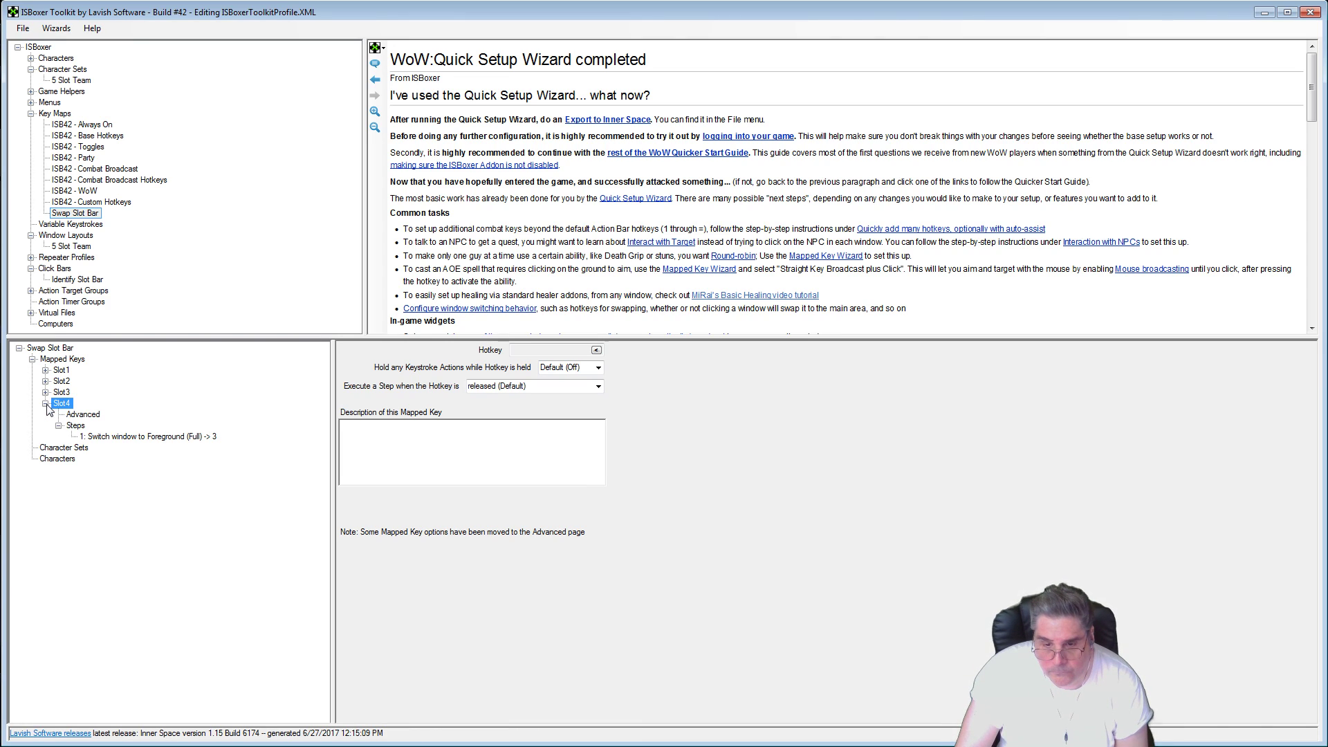
left_click(119, 437)
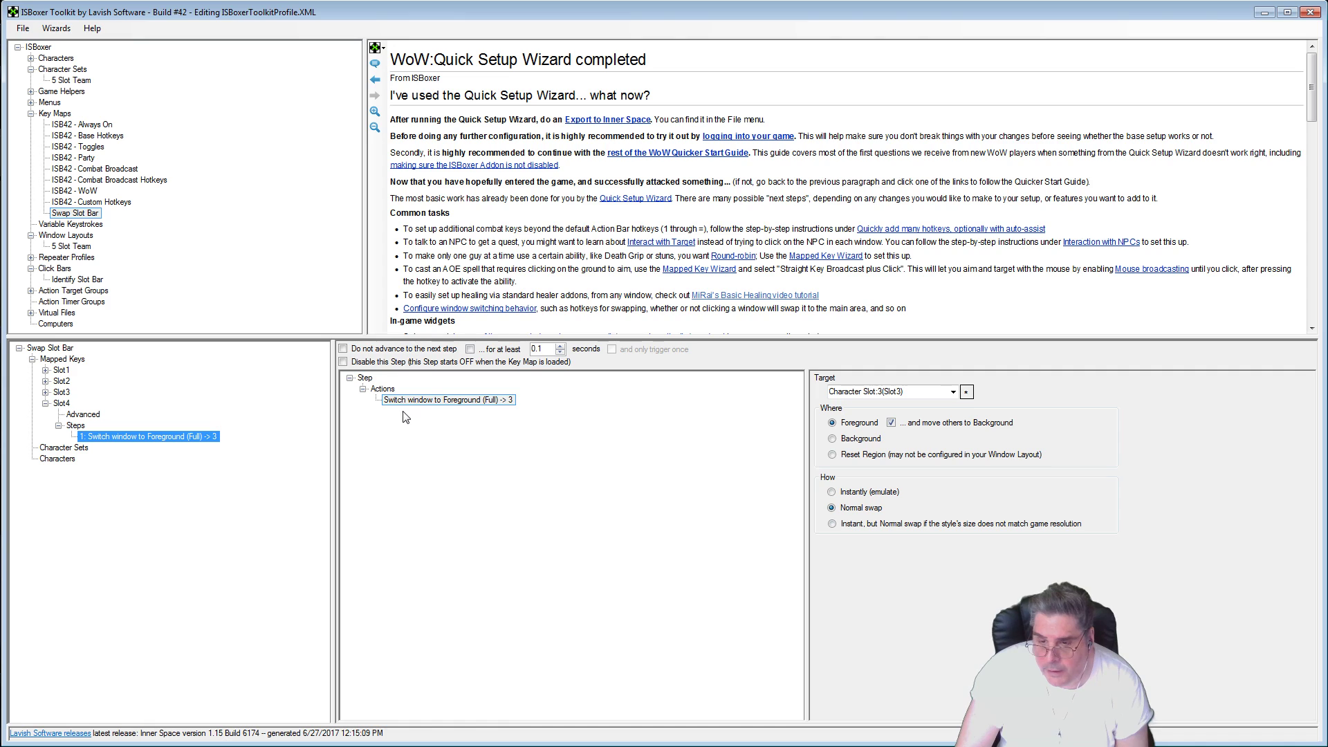
left_click(424, 401)
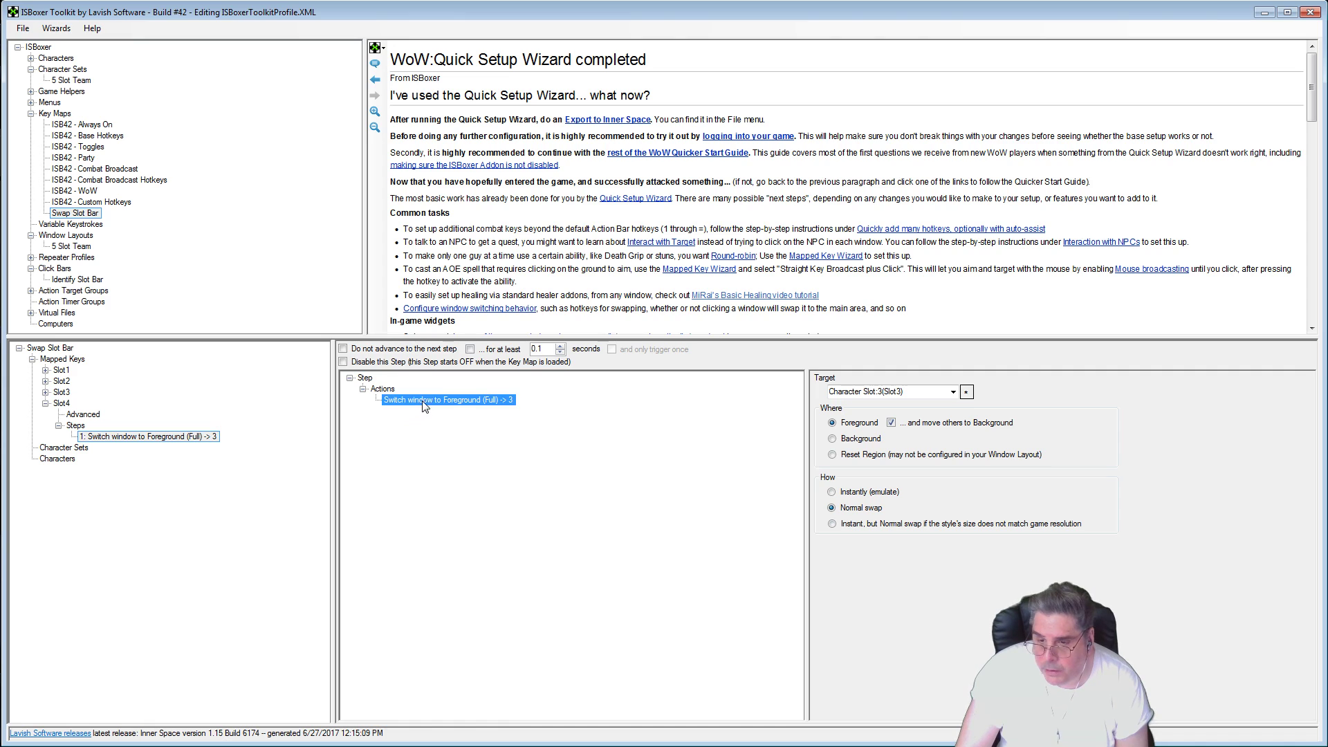
left_click(953, 393)
left_click(872, 458)
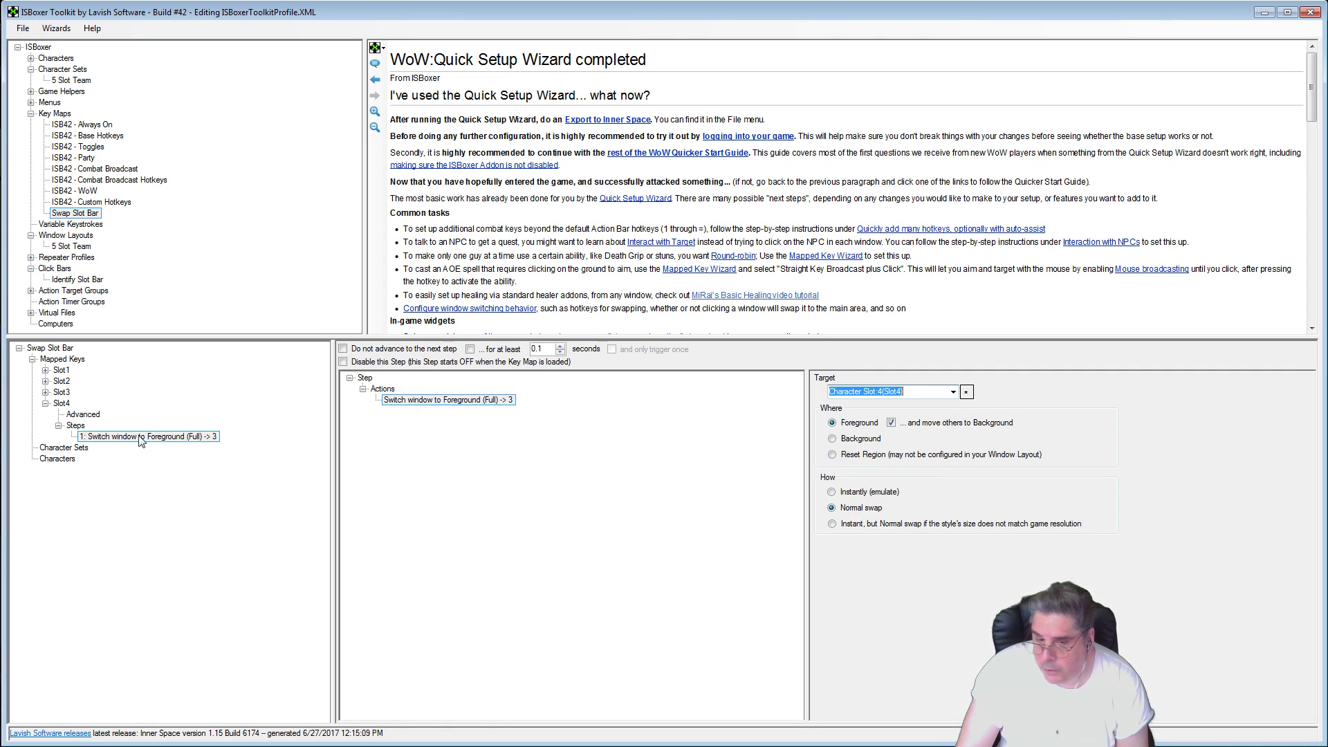
Step: Duplicate the Slot4 mapped key and rename the copy as Slot5
left_click(45, 404)
right_click(66, 404)
left_click(104, 413)
left_click(76, 415)
right_click(78, 415)
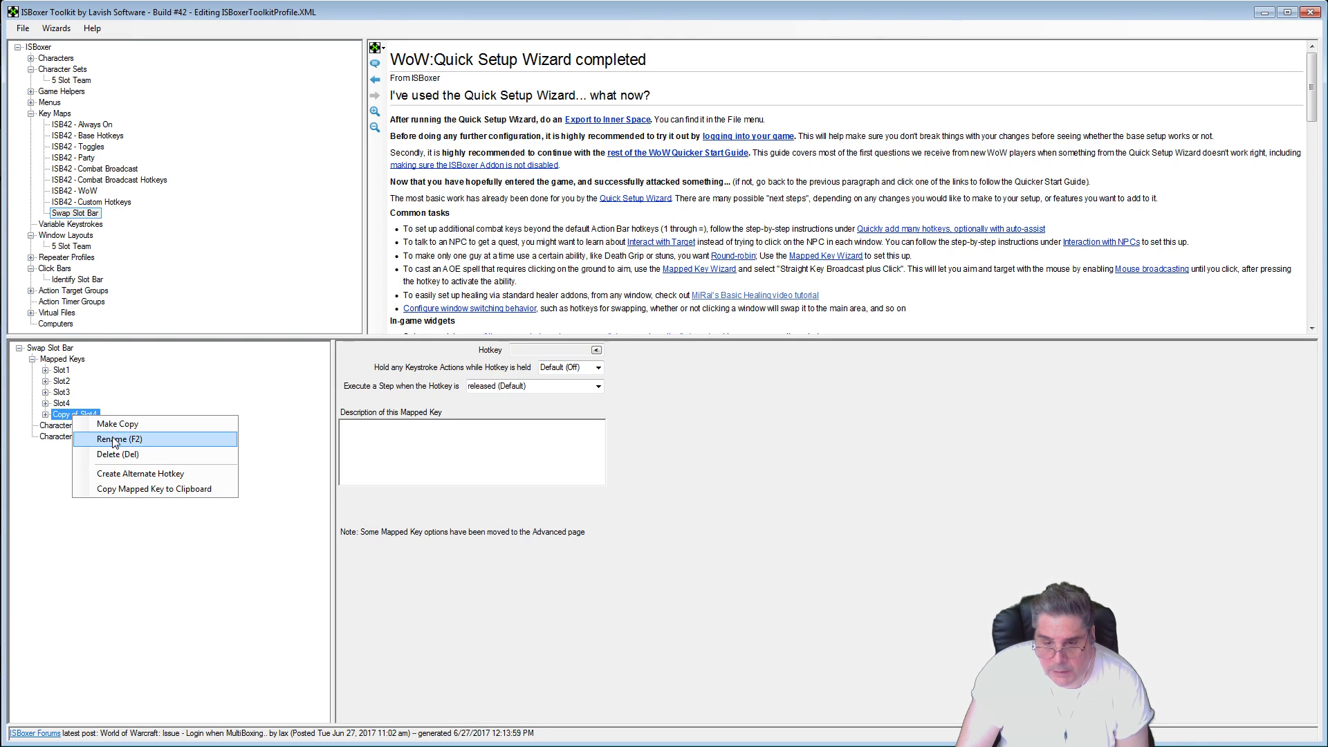
left_click(107, 437)
left_click(81, 414)
key("BackSpace")
key("BackSpace")
key("BackSpace")
key("BackSpace")
key("BackSpace")
key("BackSpace")
key("BackSpace")
key("BackSpace")
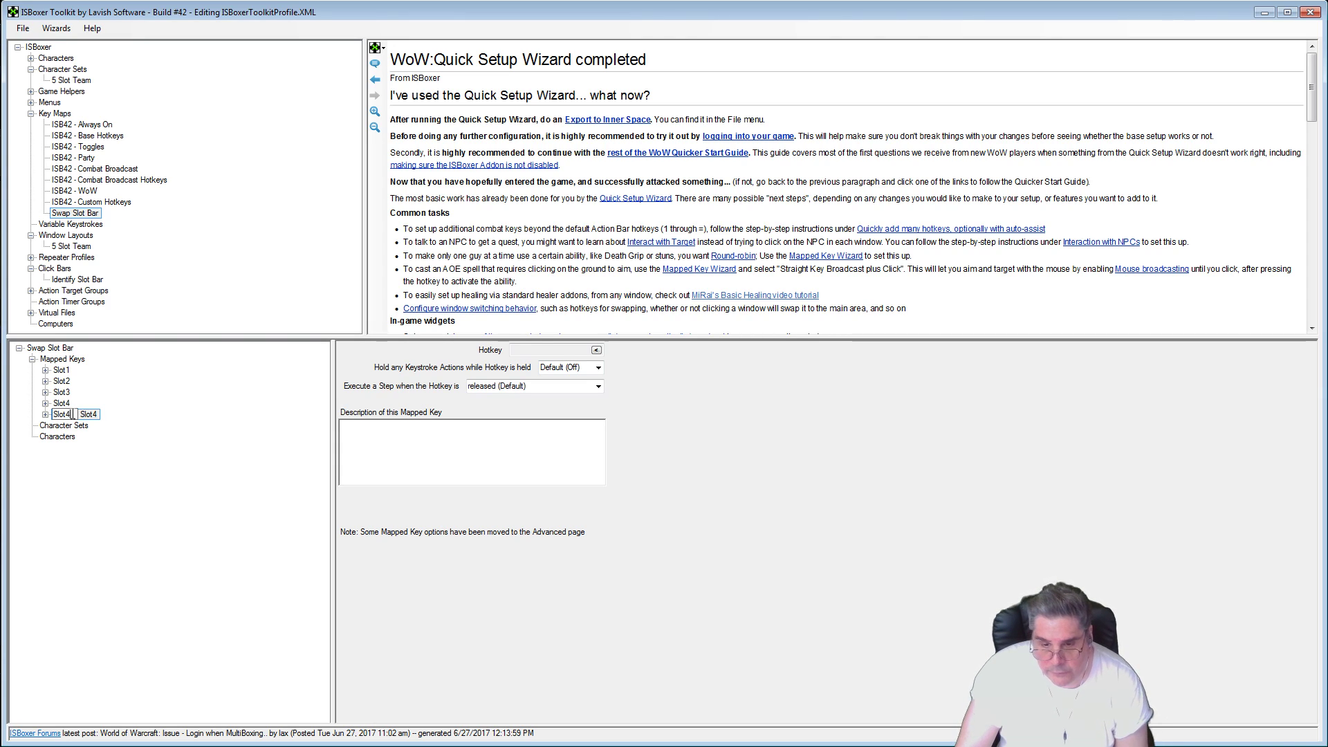
key("BackSpace")
type("5")
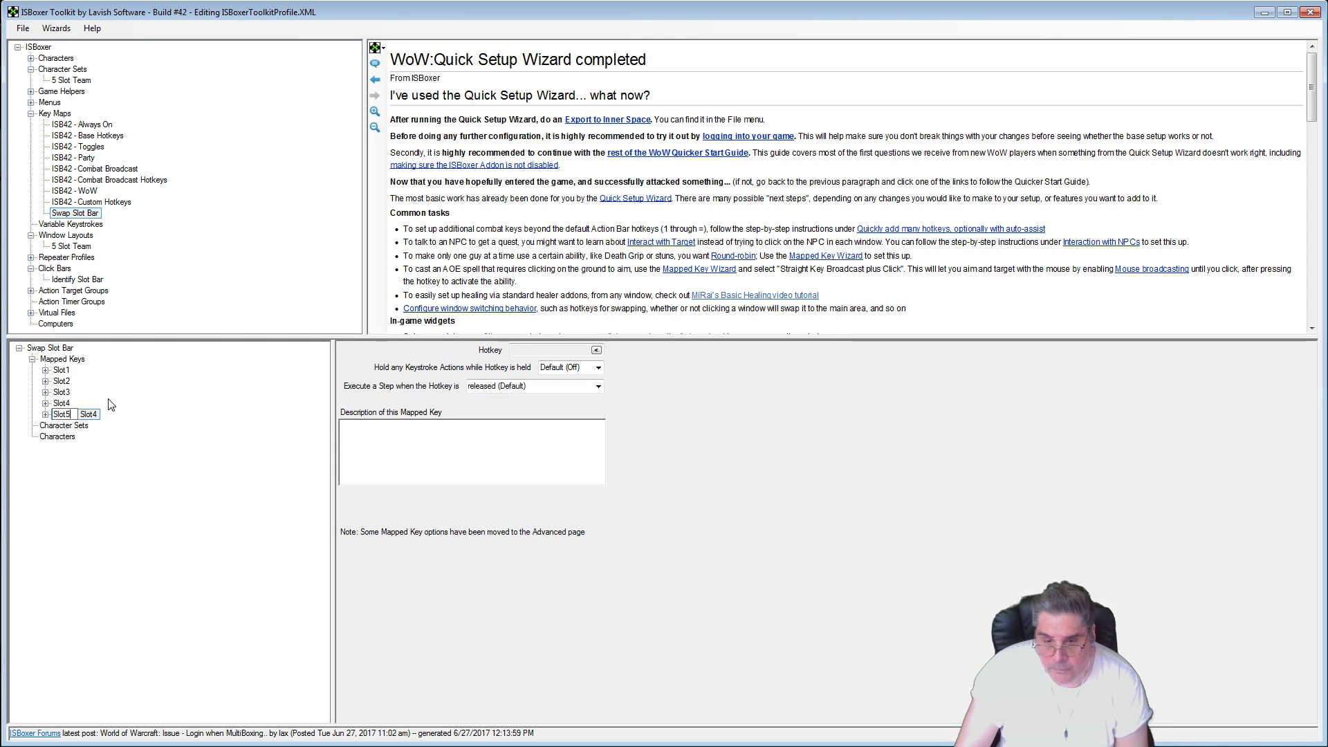
Step: Set the target of Slot5's window switch action to Character Slot:5(Slot5)
left_click(46, 415)
left_click(110, 448)
left_click(475, 401)
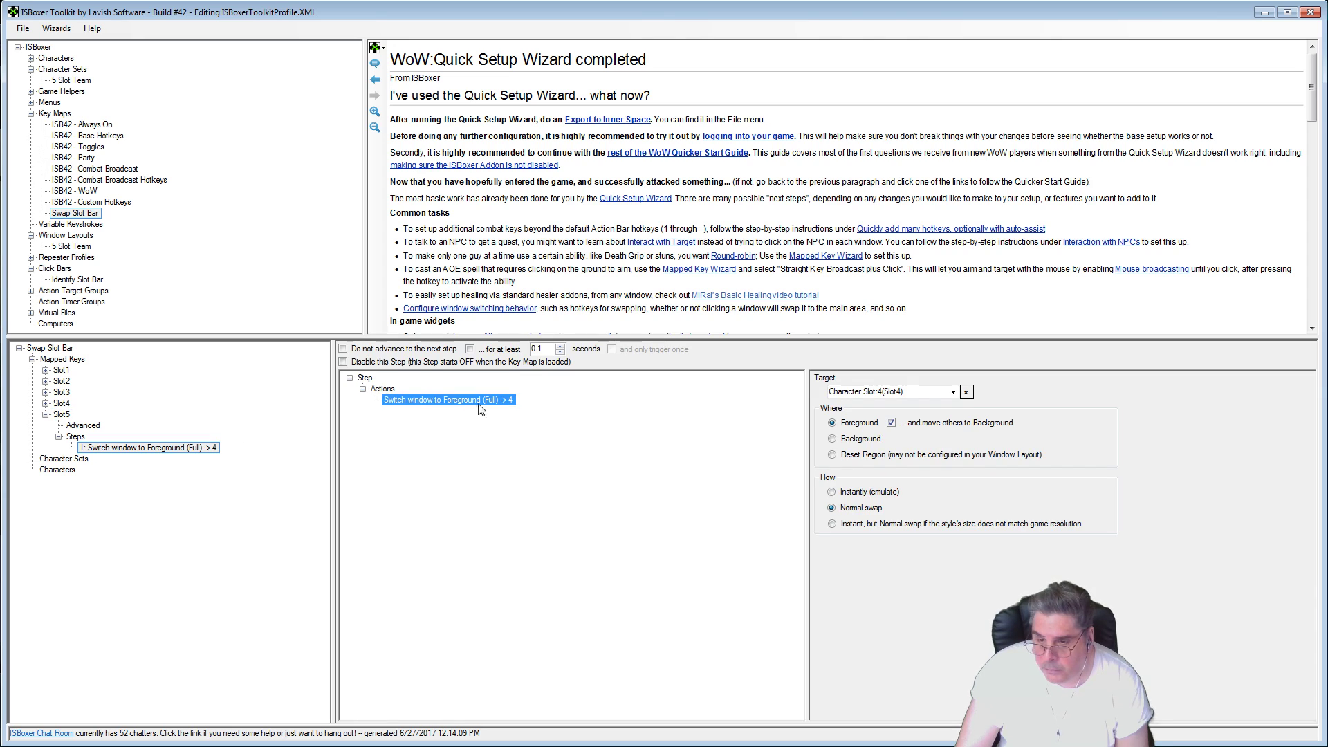
left_click(953, 393)
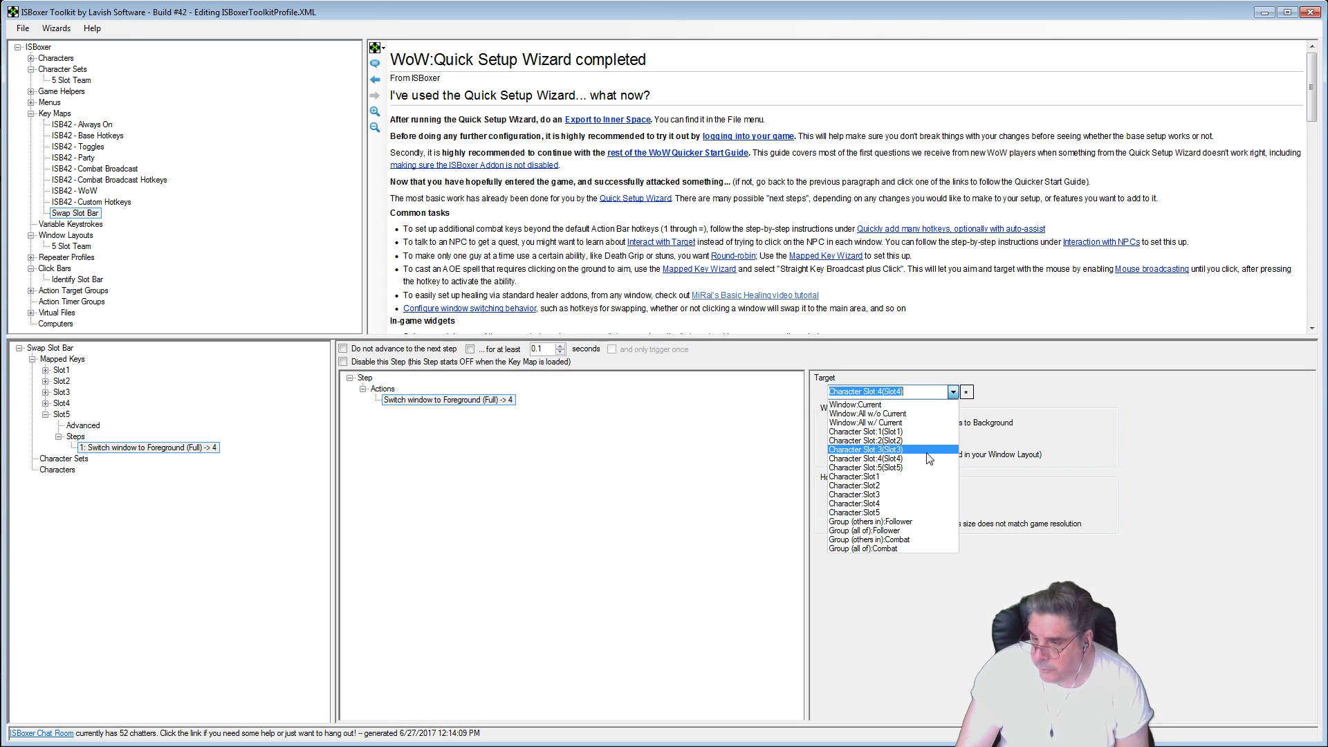
left_click(924, 468)
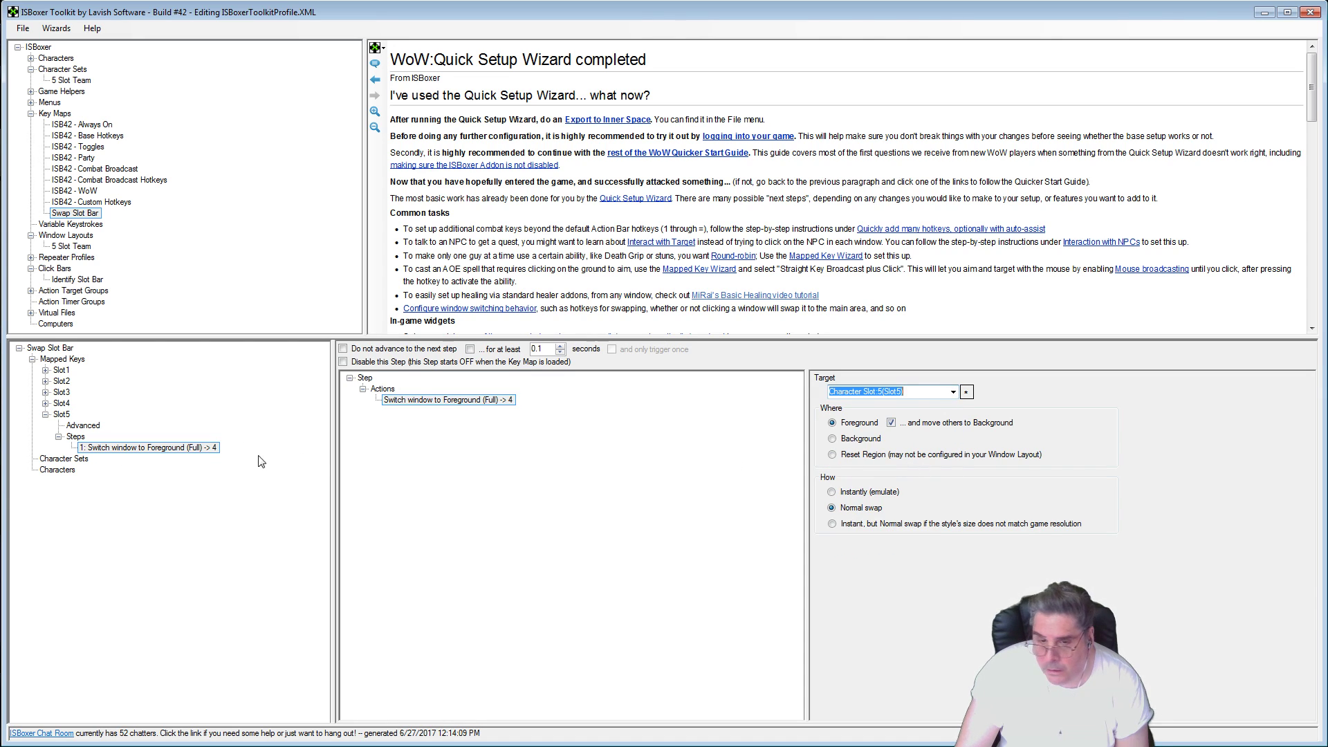
left_click(45, 415)
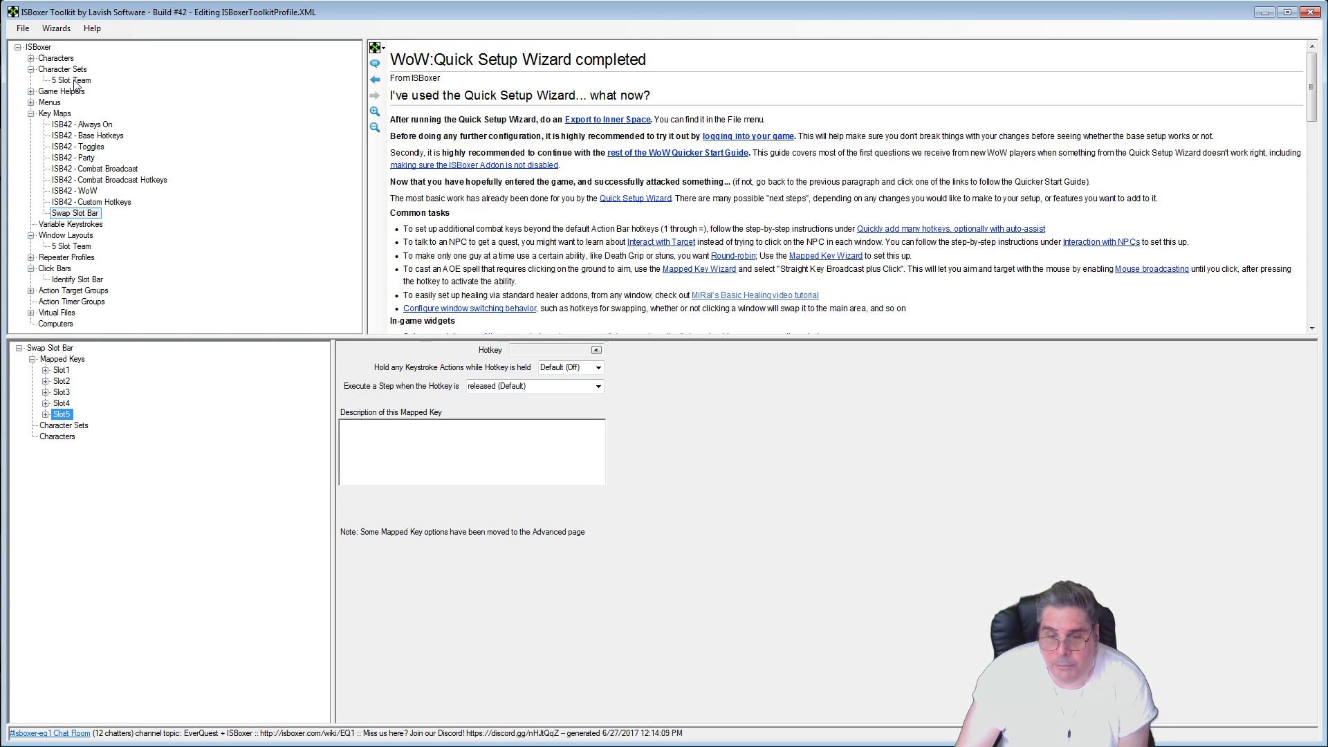
Step: Assign the 5 Slot Team character set to the Swap Slot Bar key map
left_click_drag(75, 82, 192, 505)
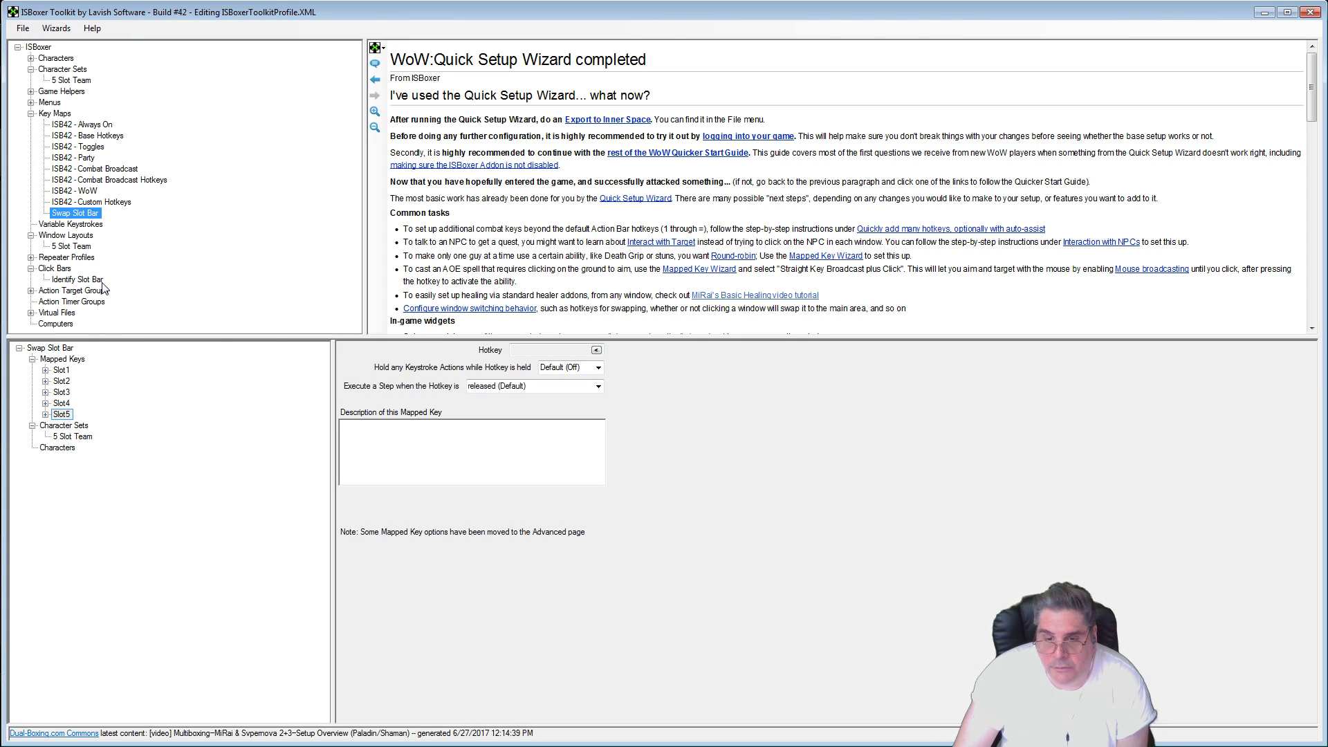
left_click(31, 113)
left_click(32, 70)
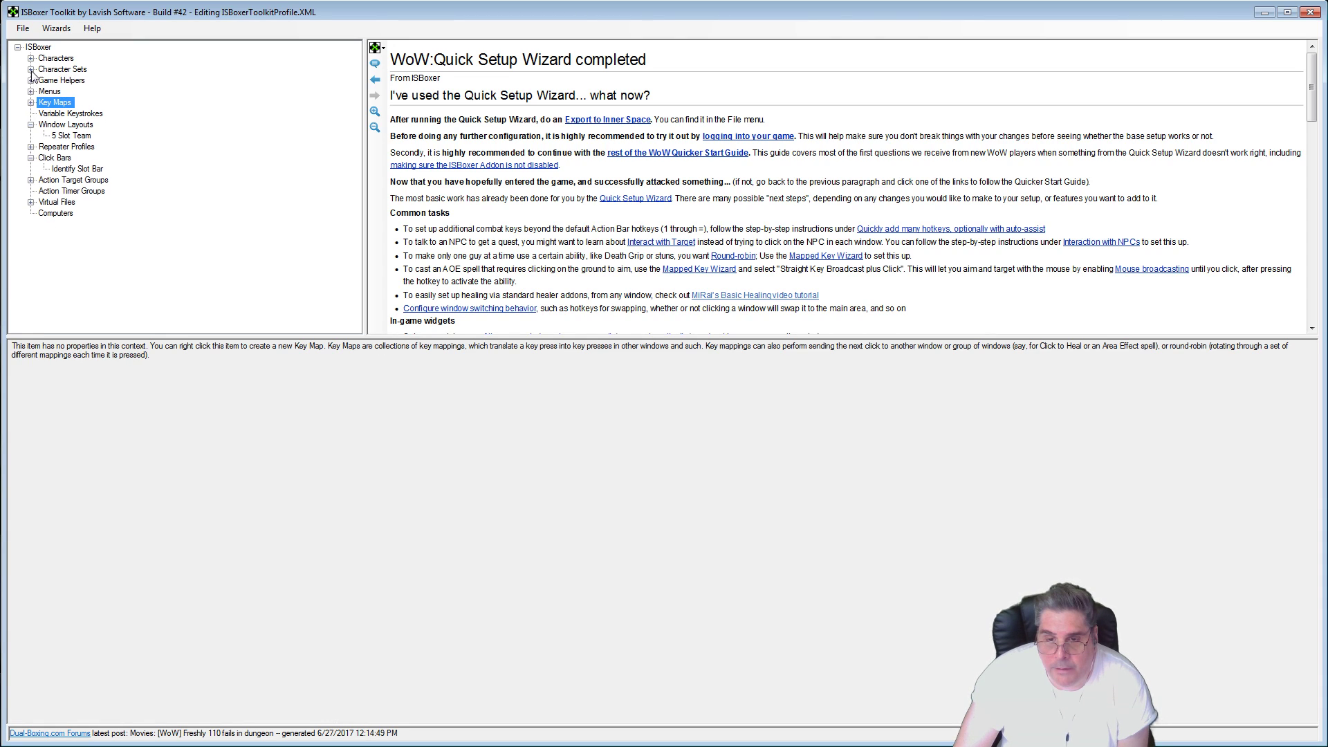
Step: Create a new Click Bar and name it Swap Slot Bar
left_click(58, 159)
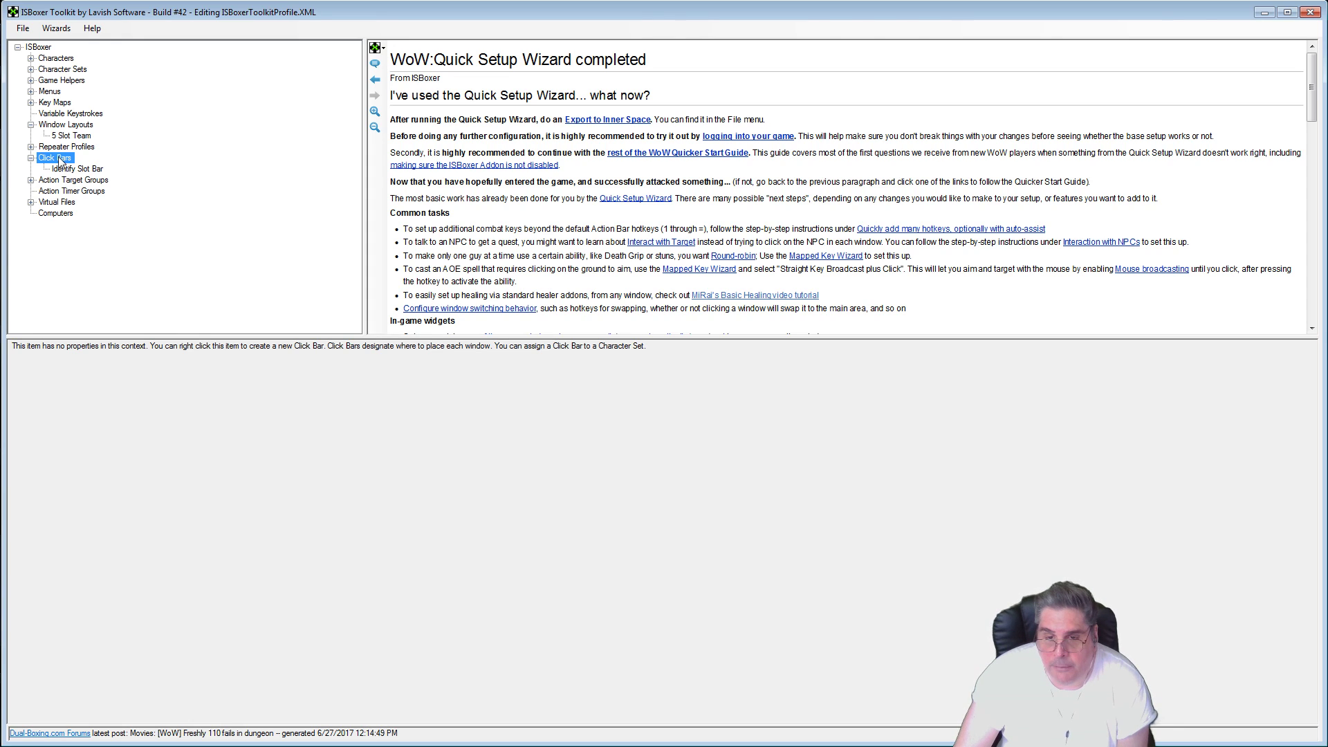
right_click(59, 161)
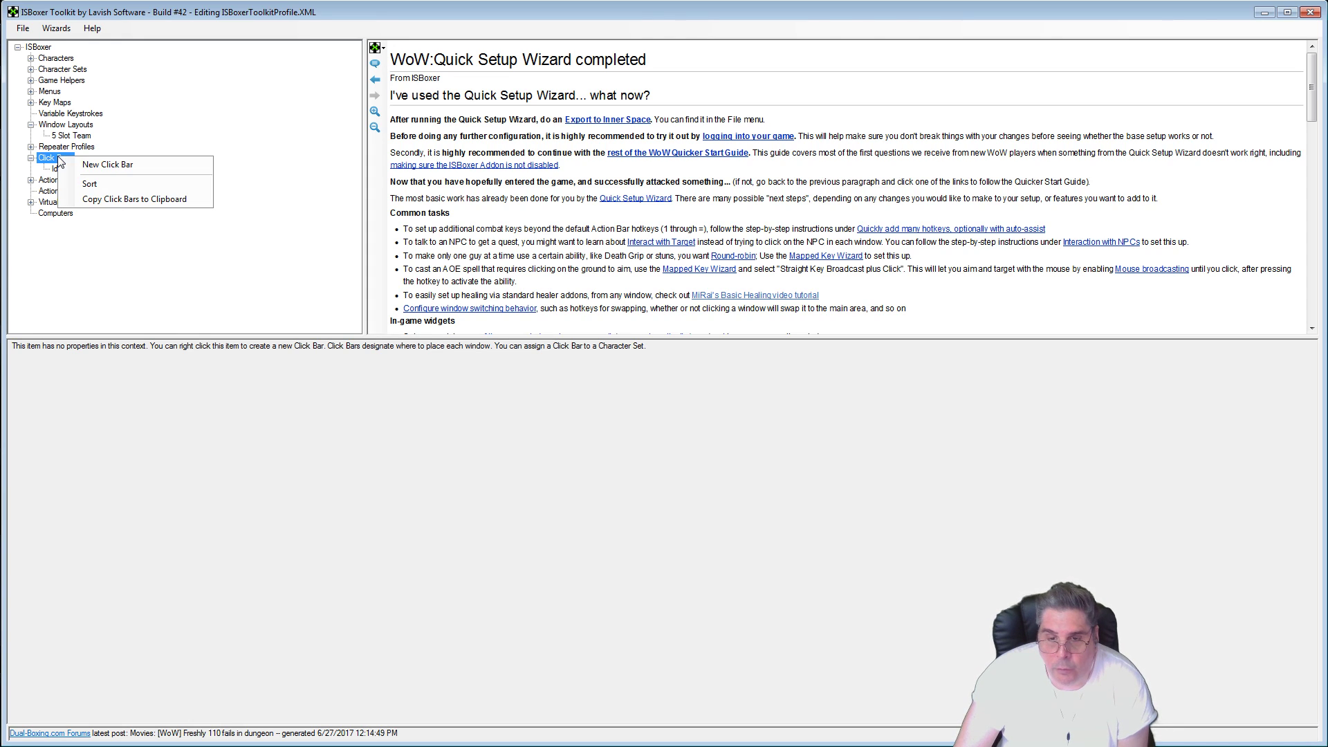
left_click(114, 170)
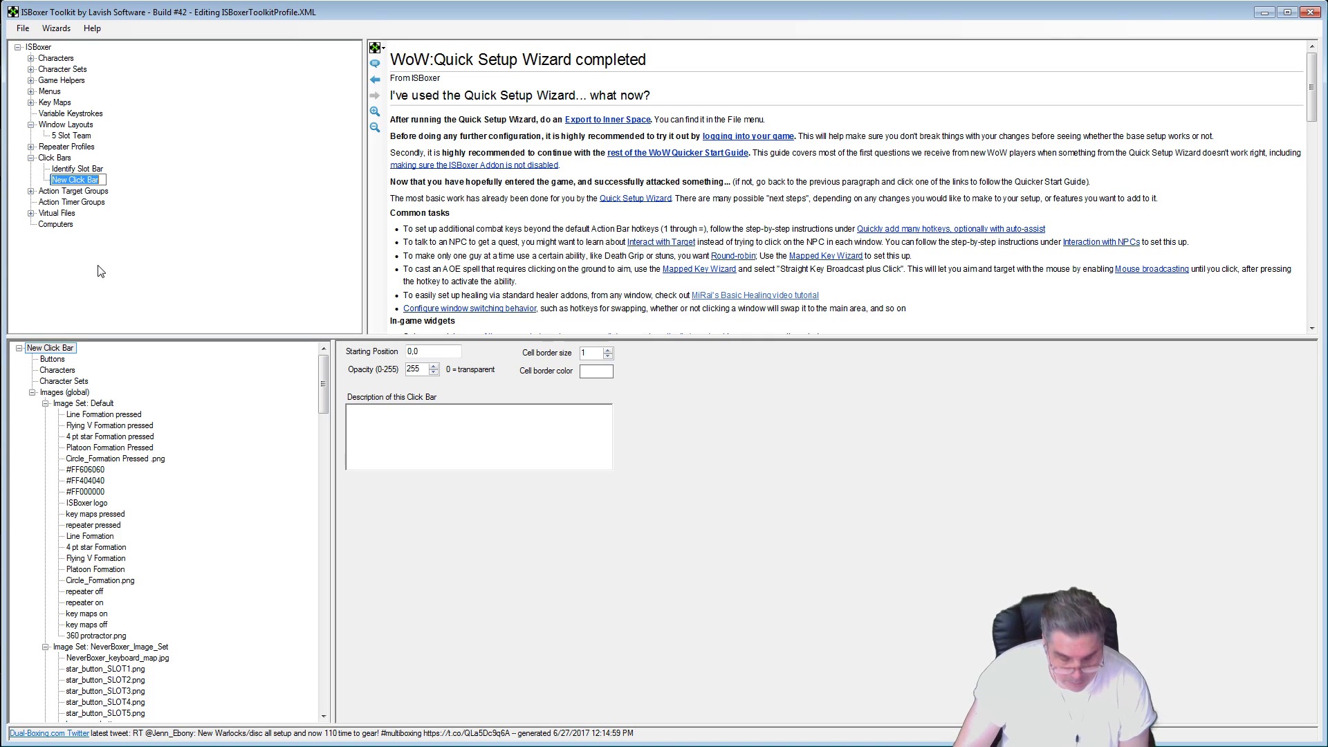
type("S")
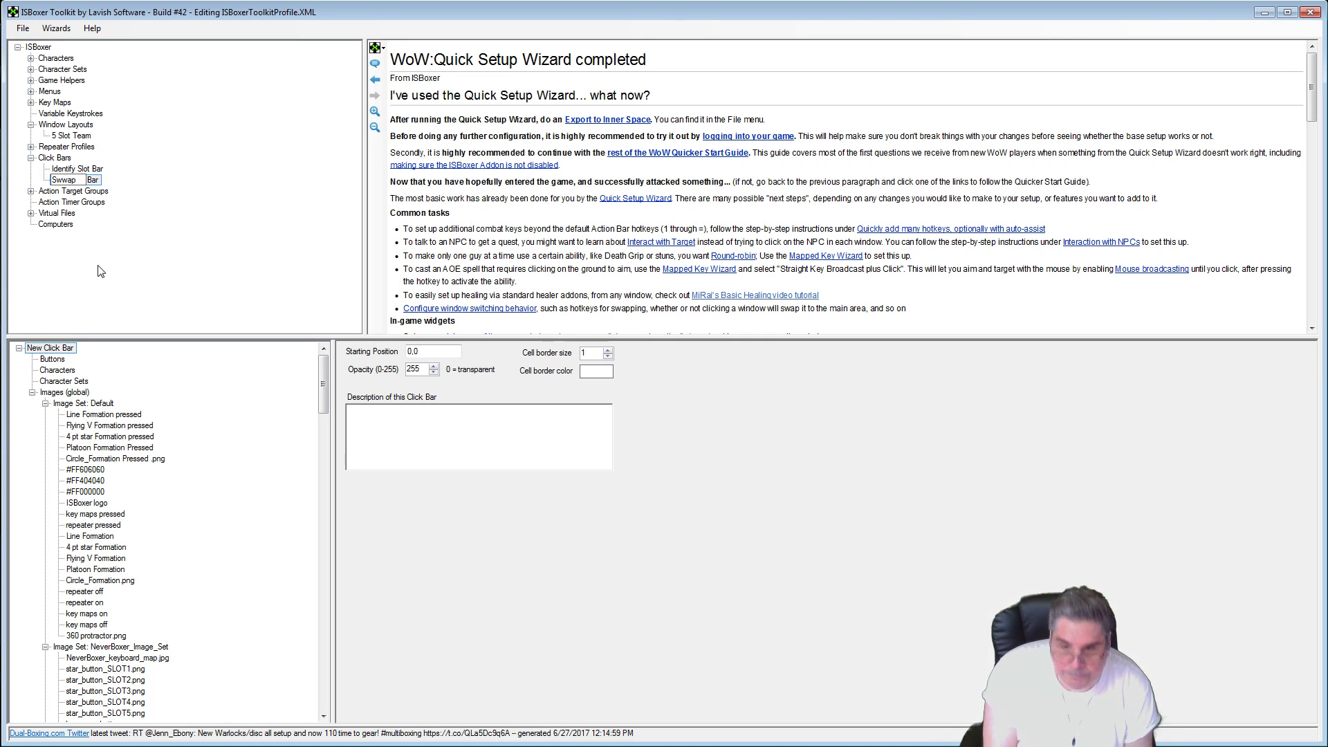
type("wwap Slot ")
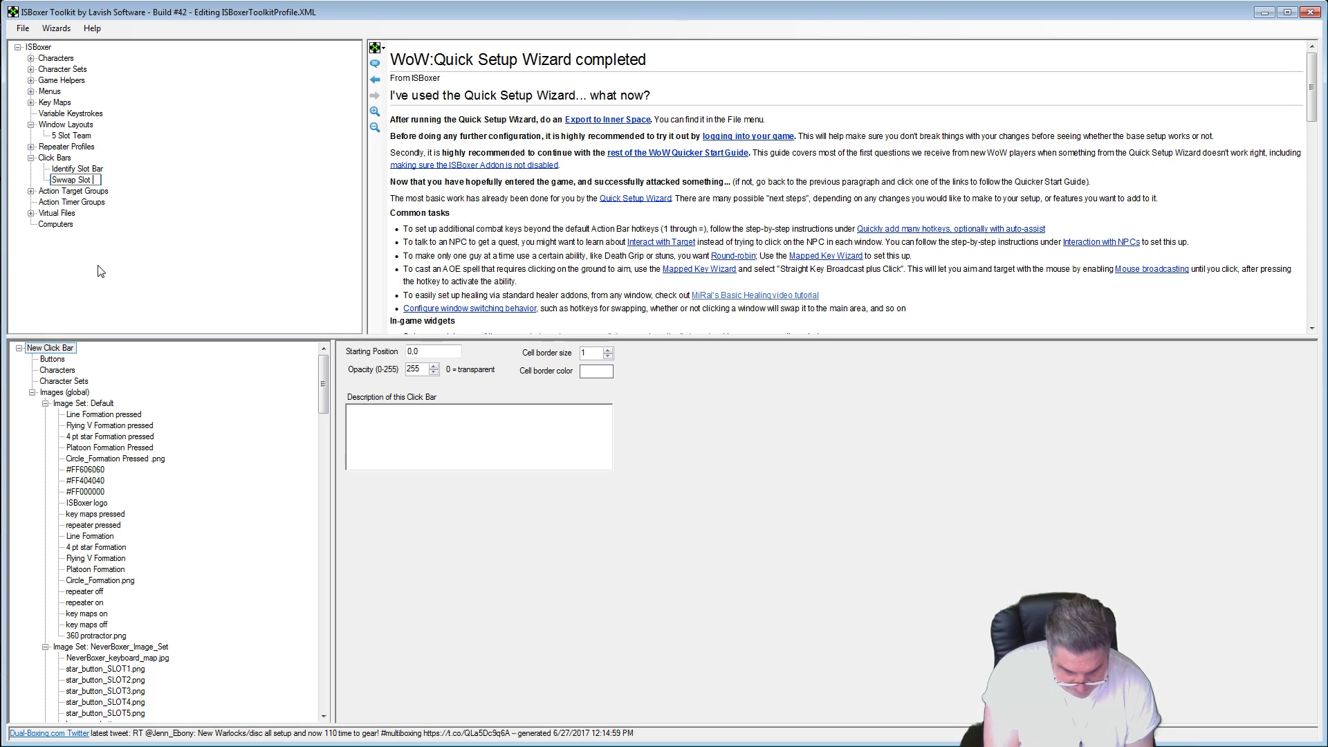
type("Bar")
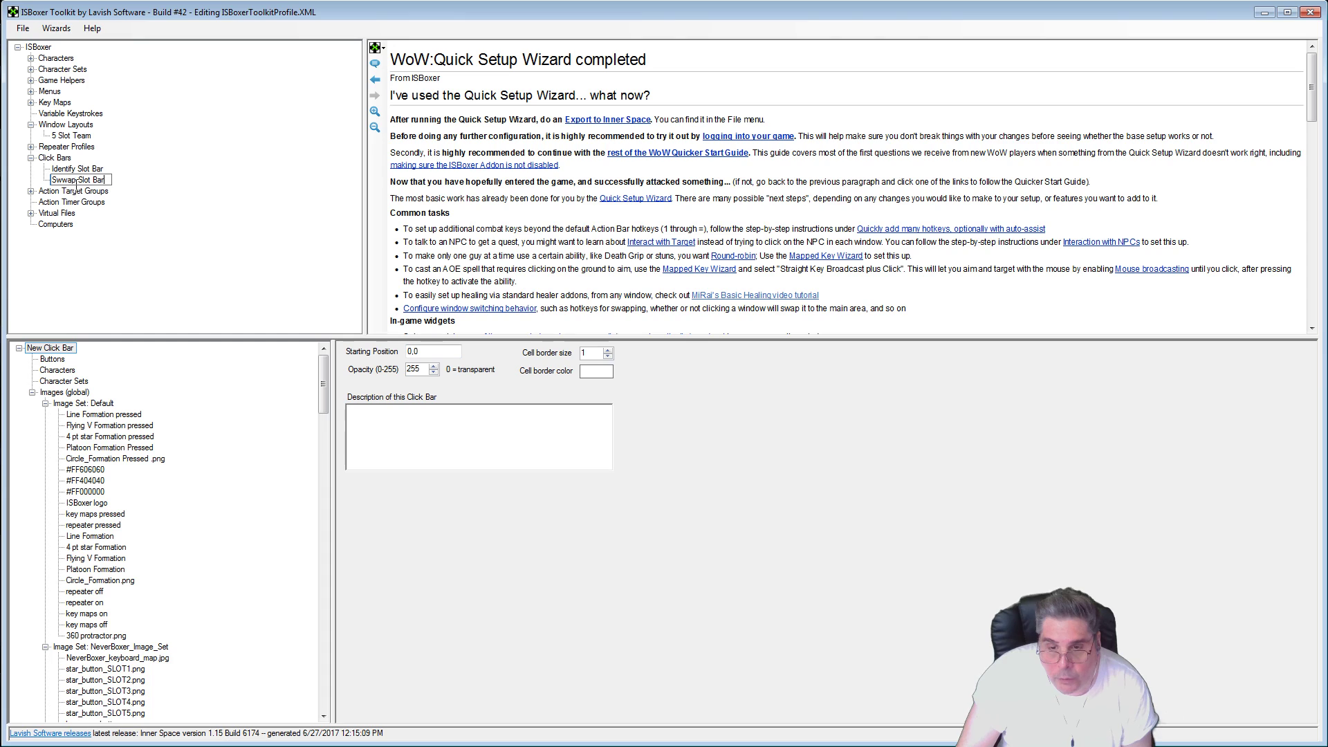
key("BackSpace")
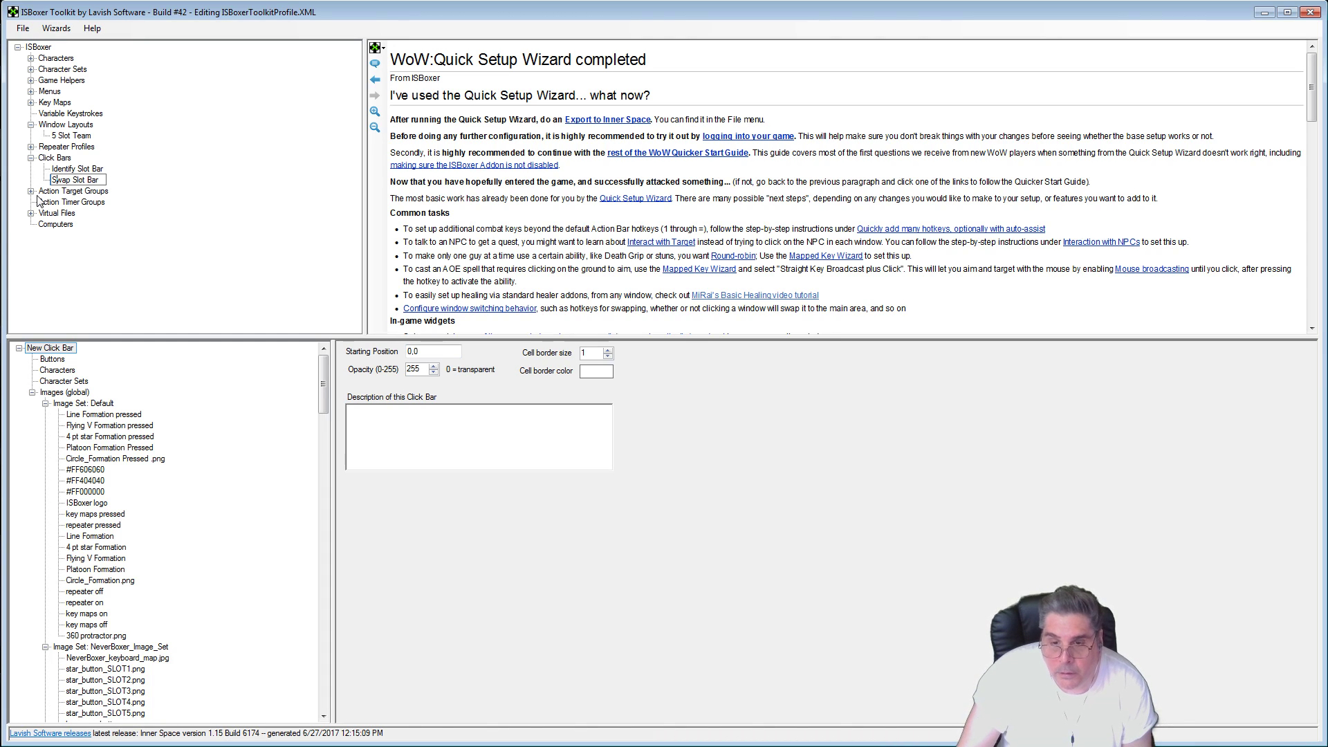
key("Return")
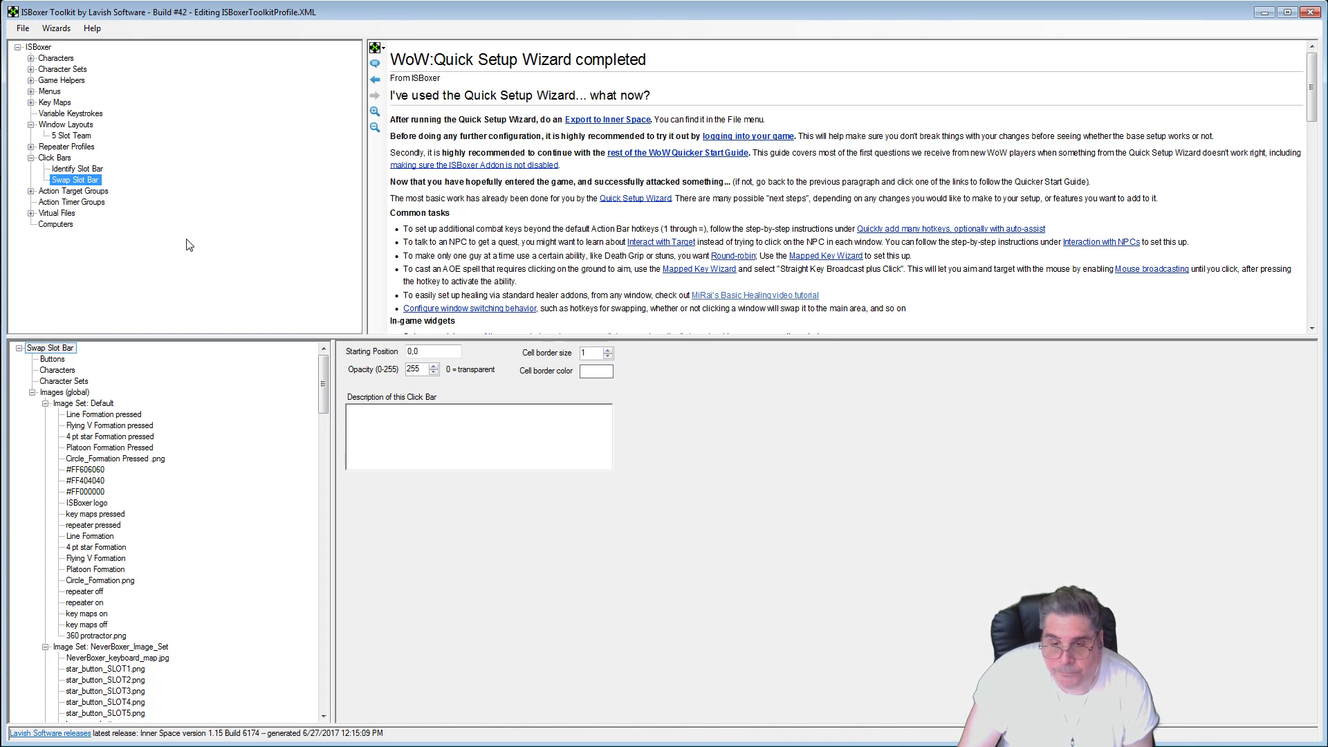
Step: Set the cell border size of the Swap Slot Bar Click Bar to 0
left_click(31, 103)
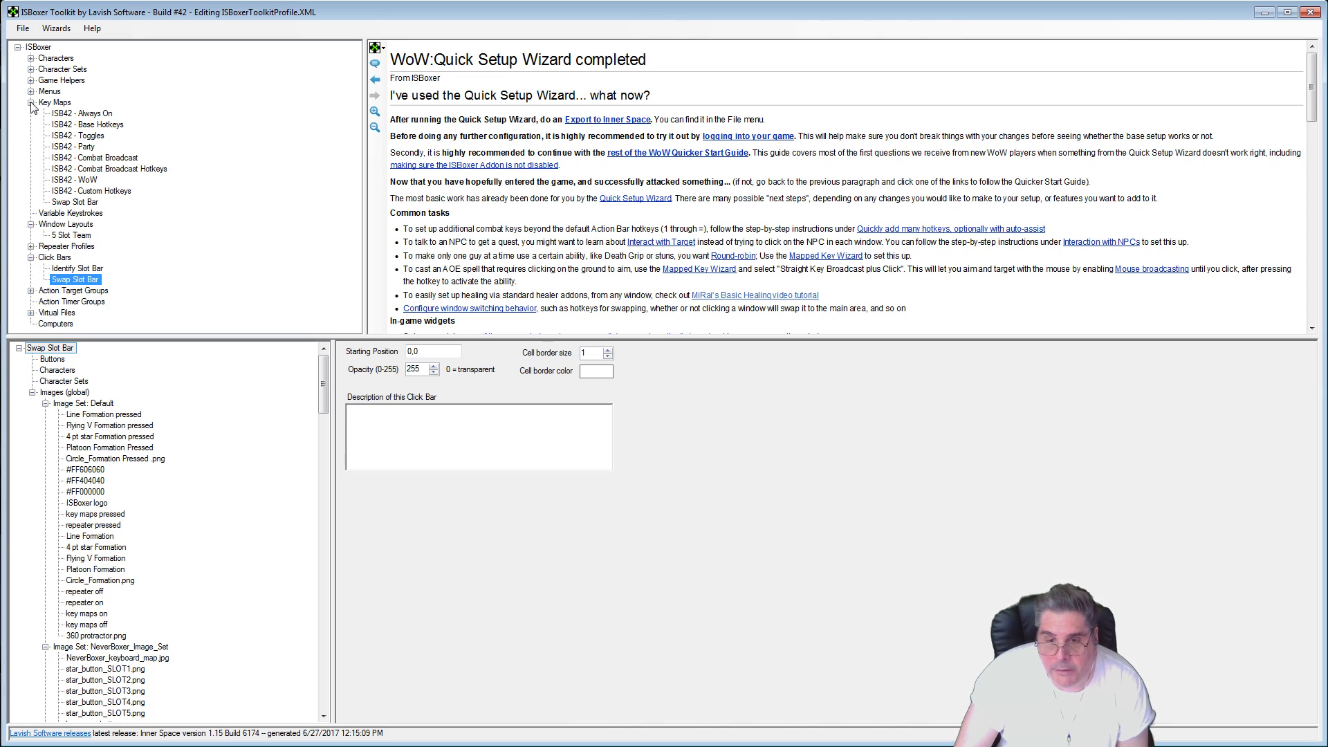
left_click(82, 203)
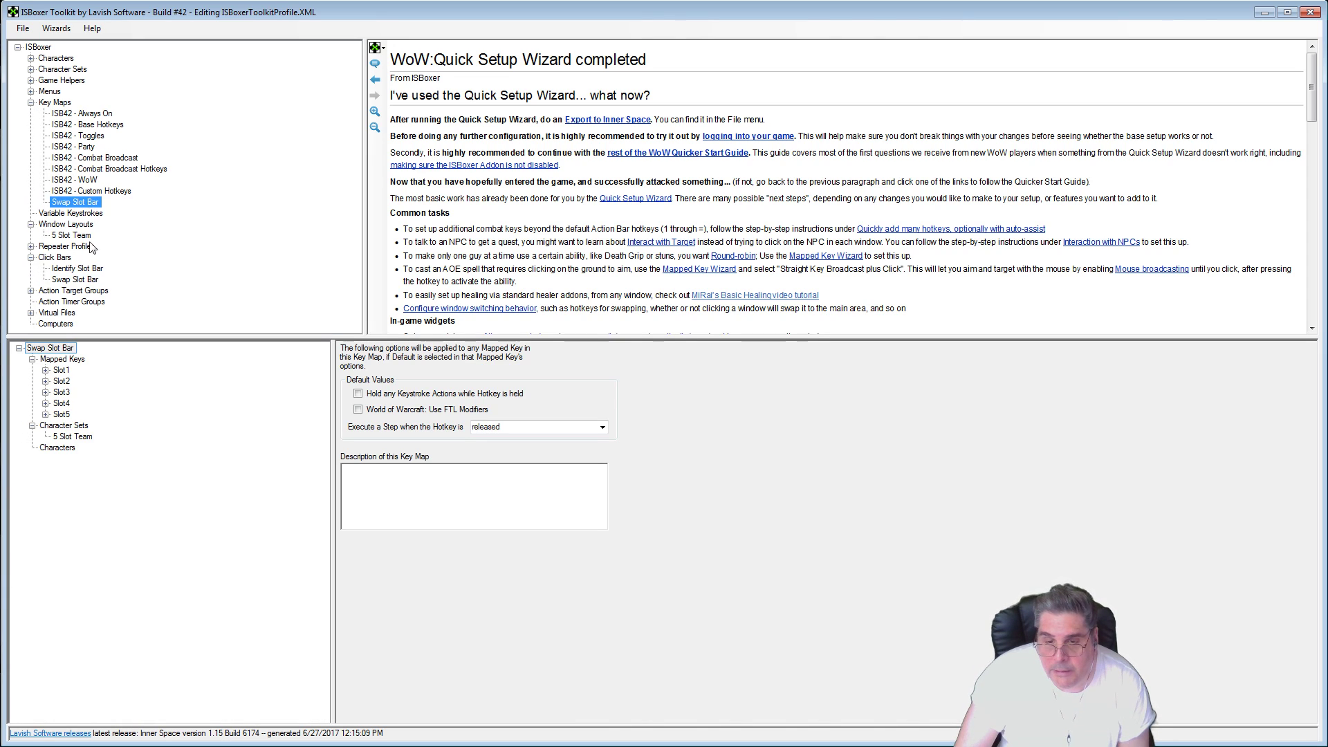
left_click(81, 279)
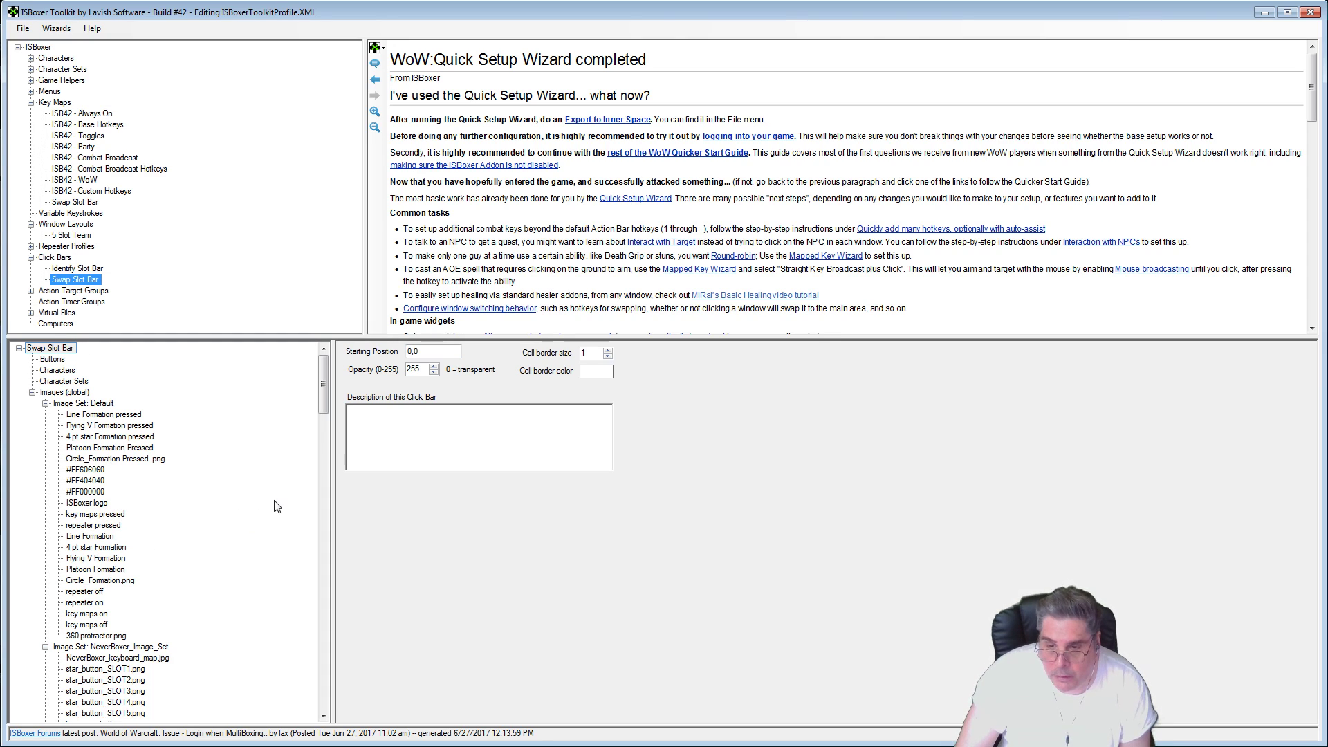
left_click(53, 349)
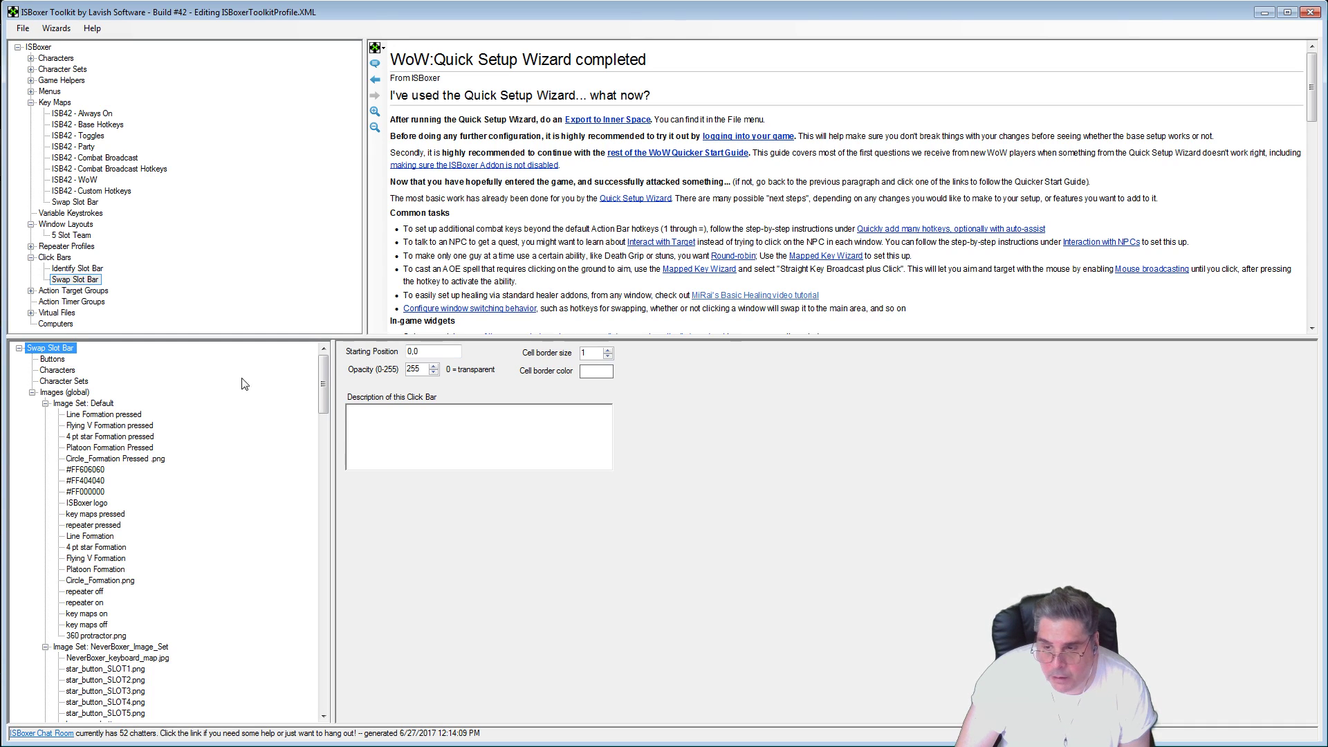
left_click(609, 355)
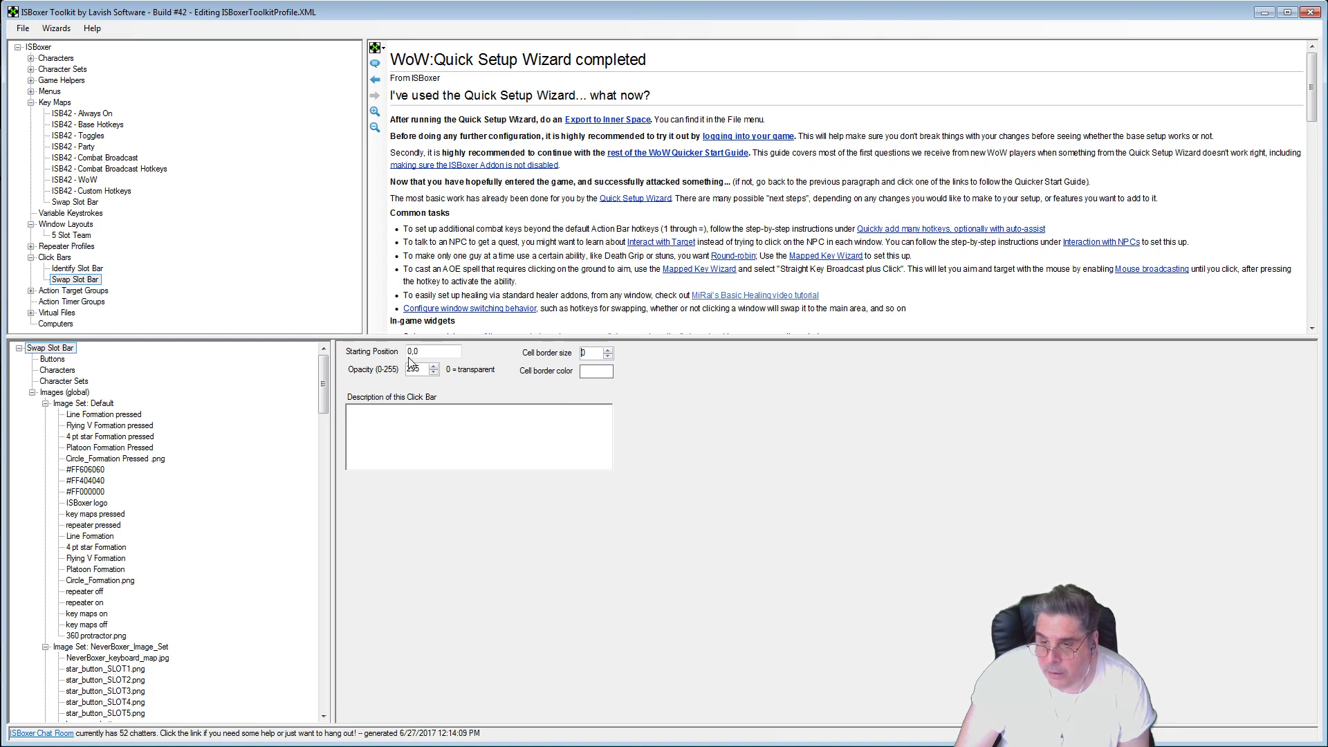
Step: Set the button grid of the Swap Slot Bar Click Bar to 1 row by 5 columns
left_click(53, 359)
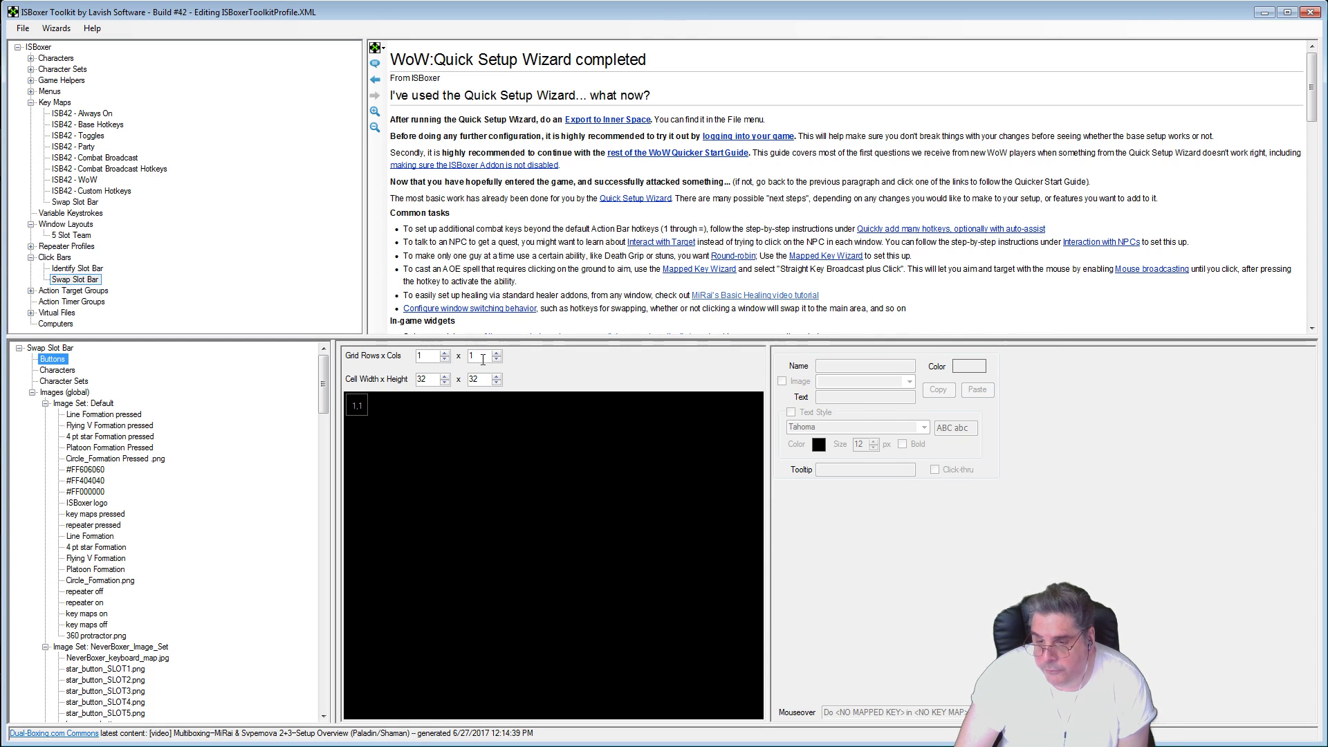
left_click(495, 355)
left_click(496, 355)
left_click(496, 356)
left_click(496, 356)
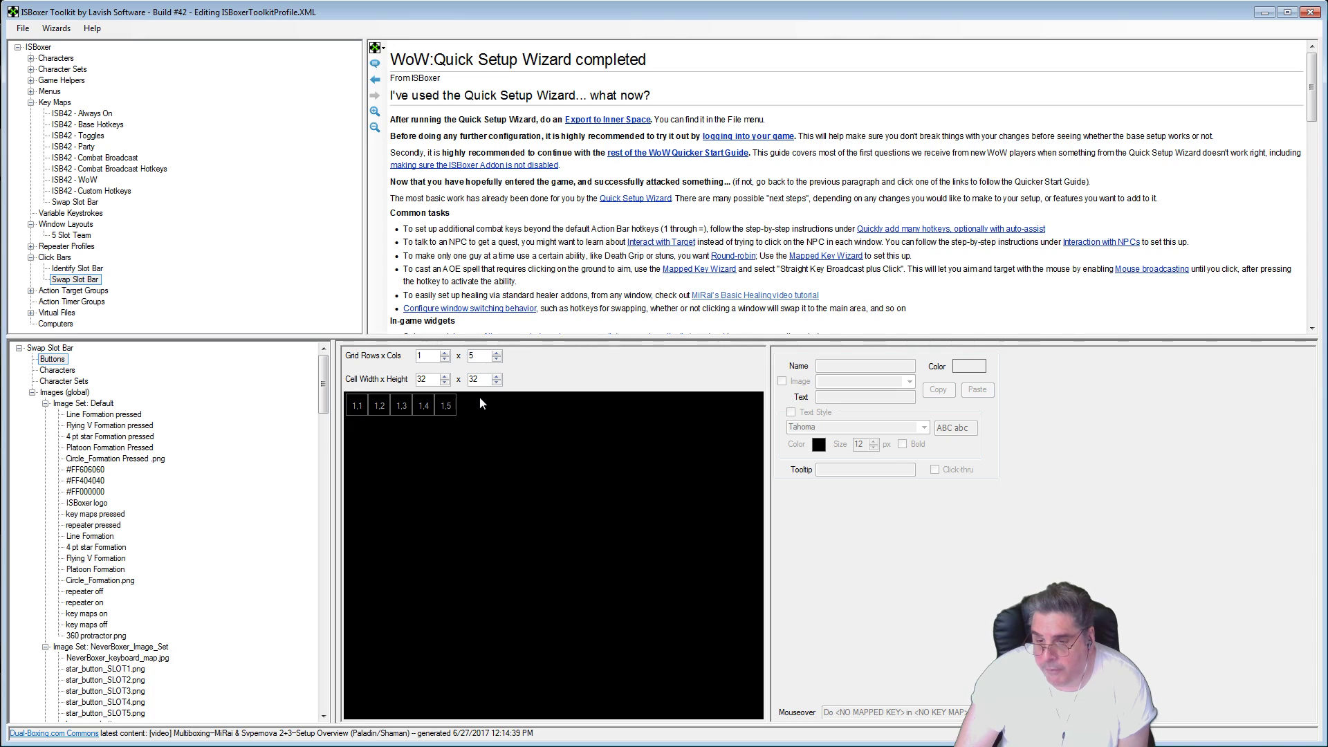
Step: Make the background colour of button 1,1 fully transparent with an alpha of 0
left_click(357, 406)
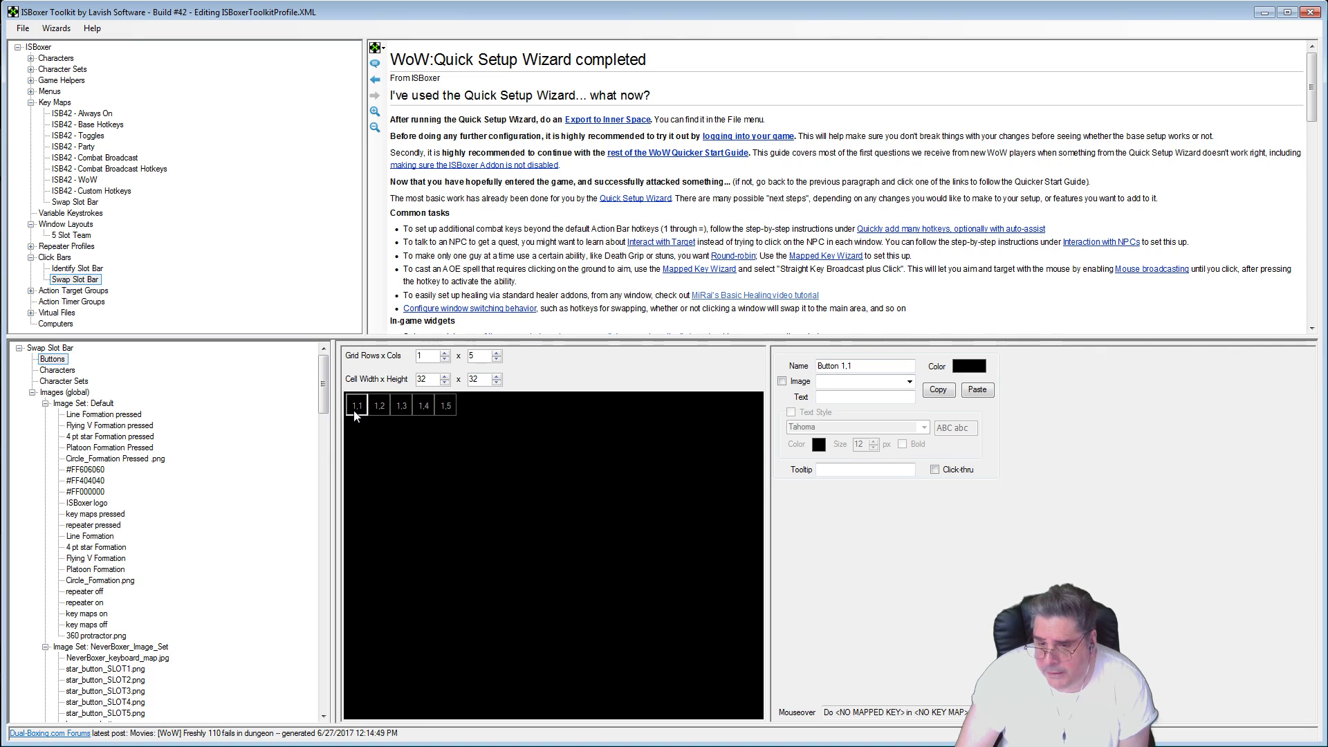
left_click(967, 370)
double_click(658, 332)
type("0")
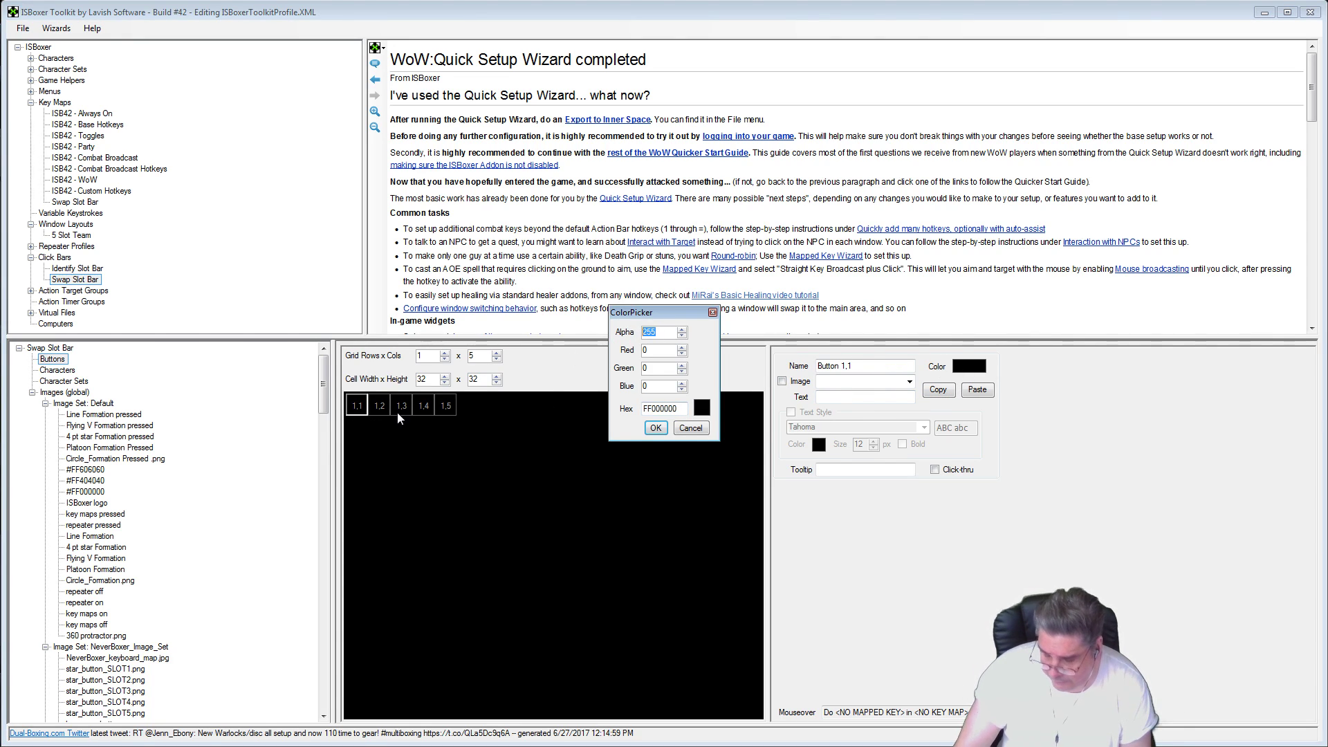
left_click(657, 425)
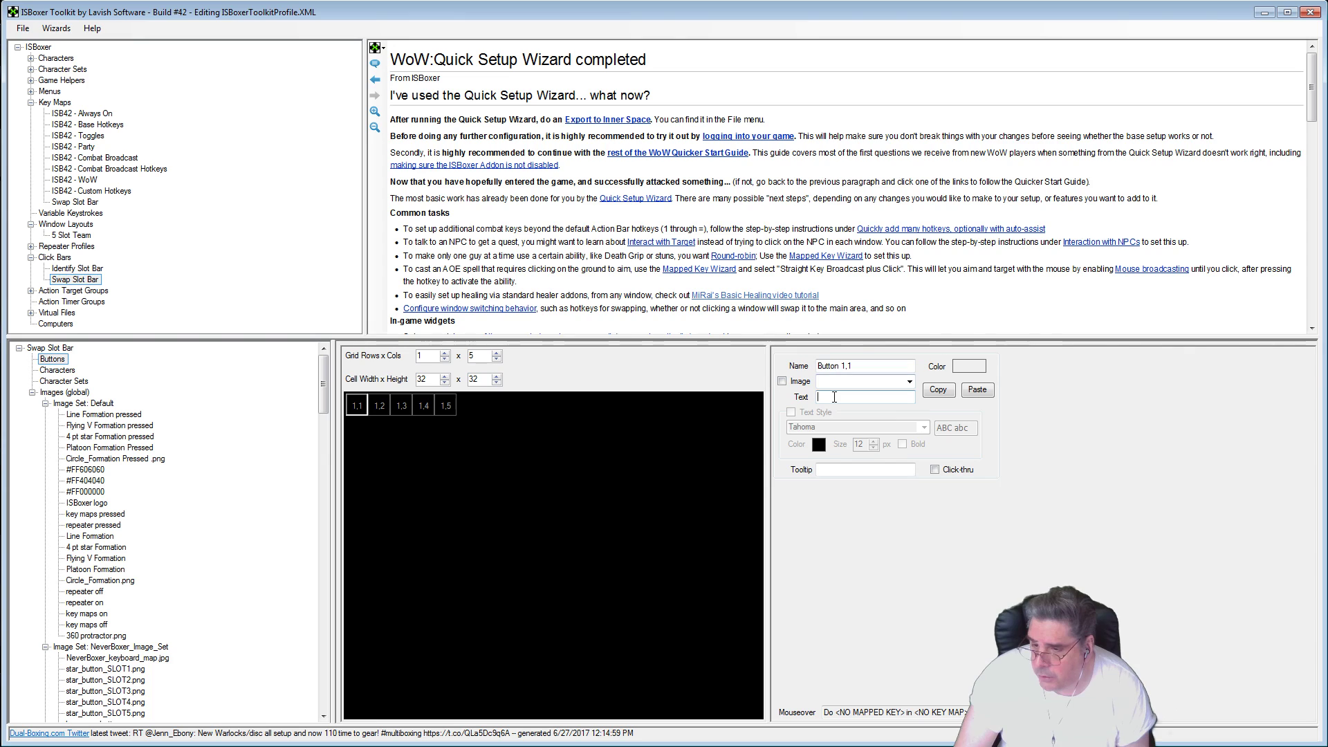
Step: Label button 1,1 with the text S1 and enable its text style
type("S!")
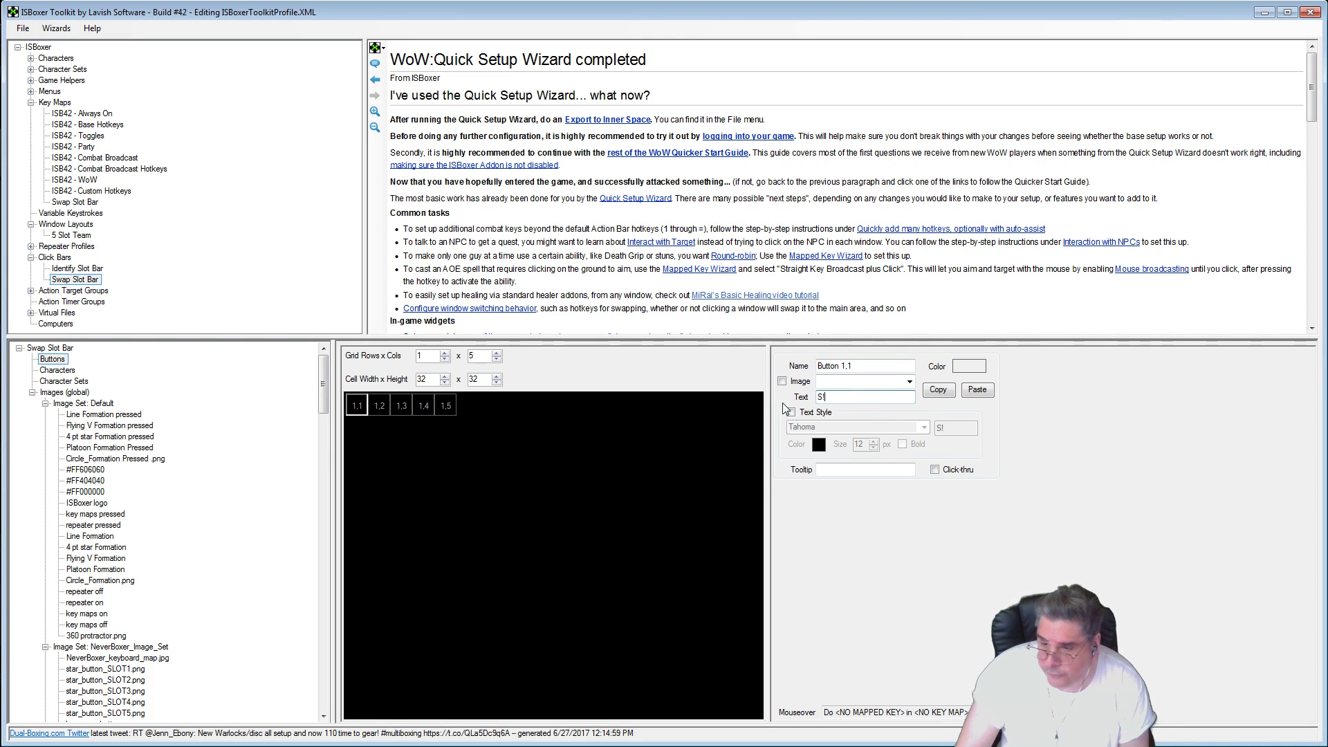
type("1")
left_click(791, 412)
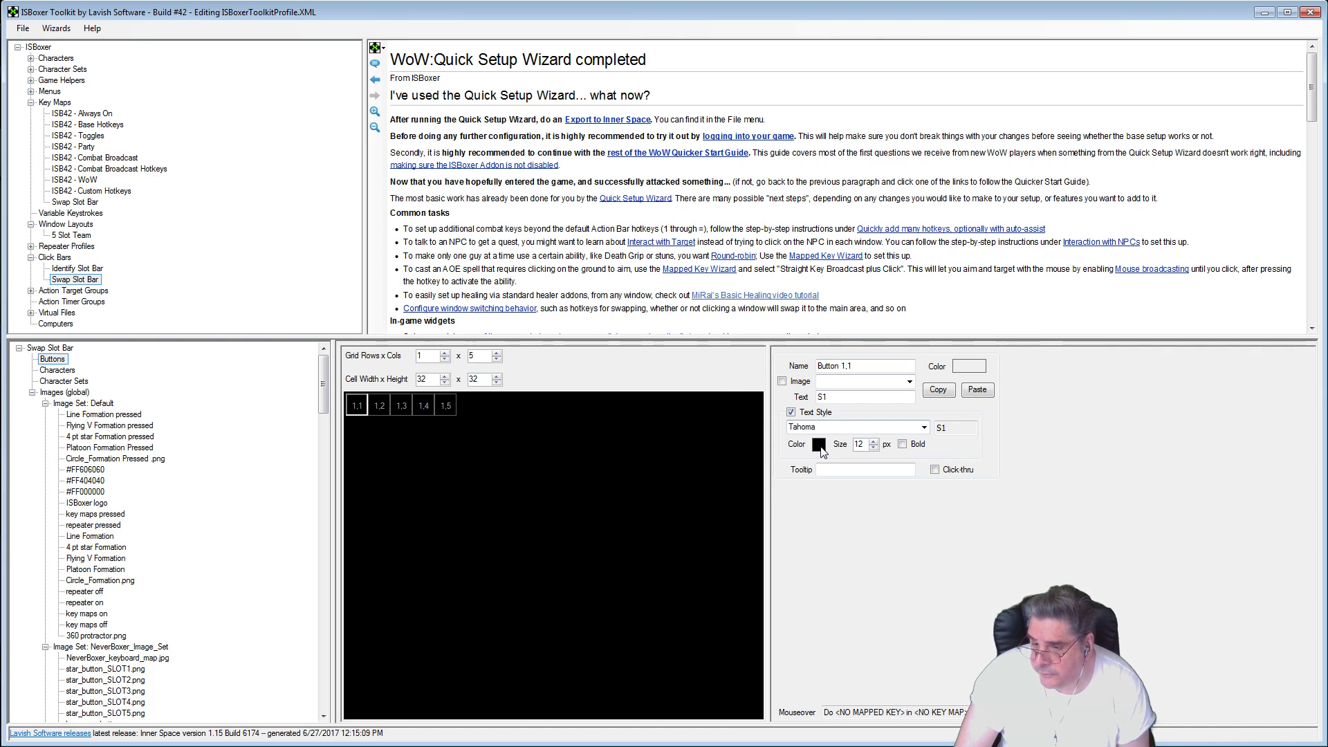
Step: Set the text colour of button 1,1 to yellow, hex fff000
left_click(819, 447)
type("f")
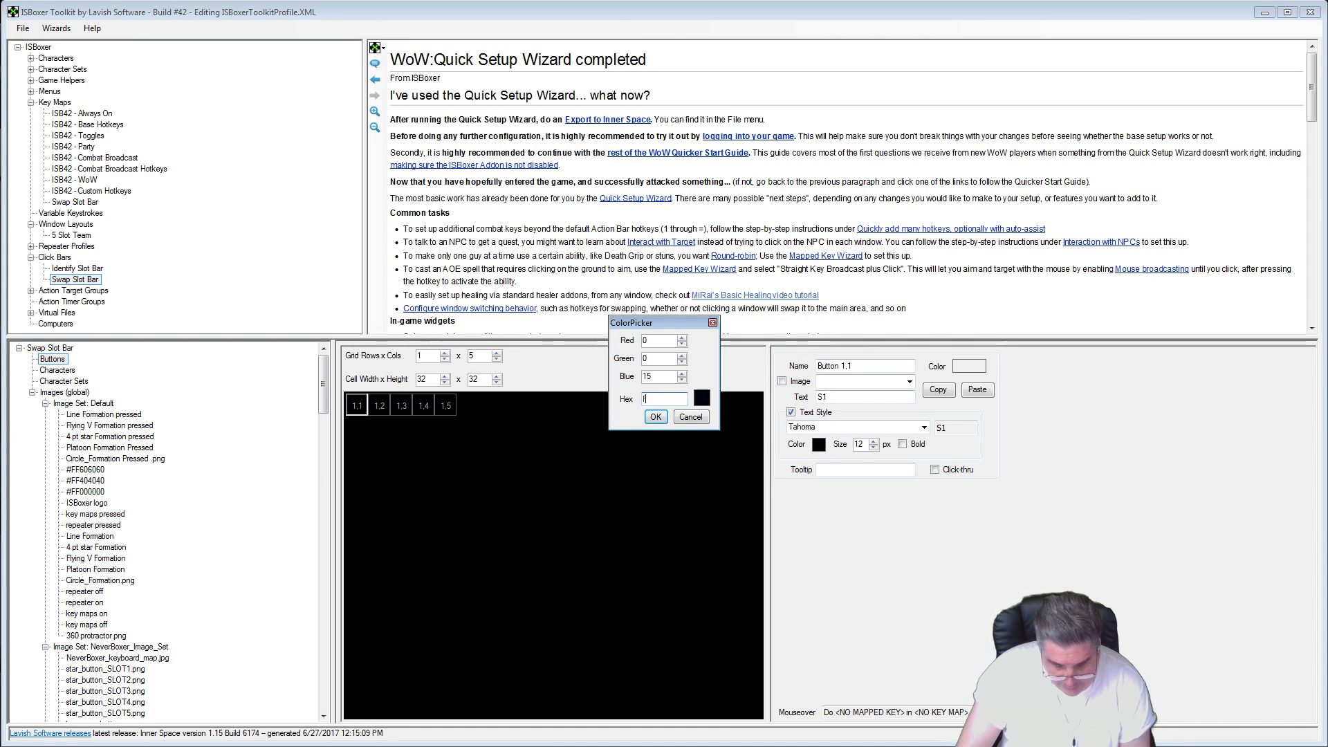
type("fff00")
key("BackSpace")
key("BackSpace")
key("BackSpace")
type("000")
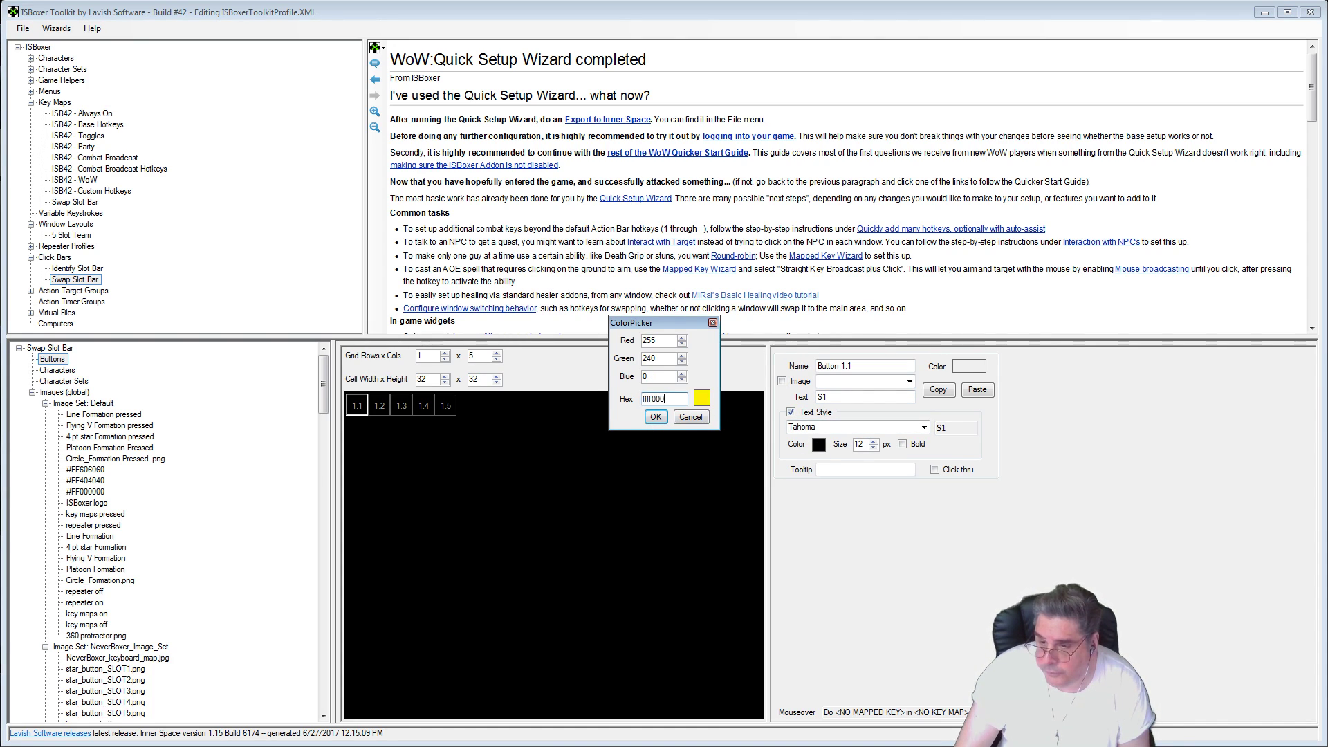
left_click(655, 417)
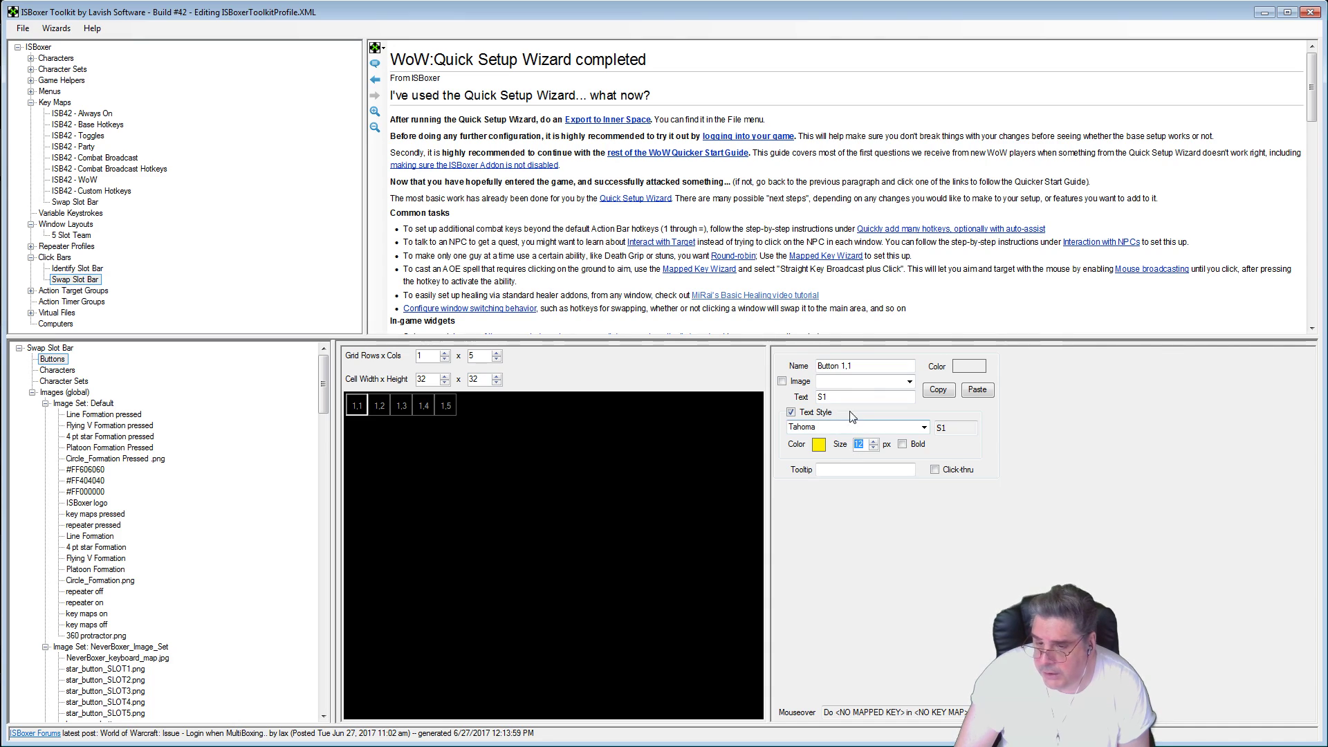
Step: Set the text of button 1,1 to size 20 px and bold
type("20")
left_click(902, 445)
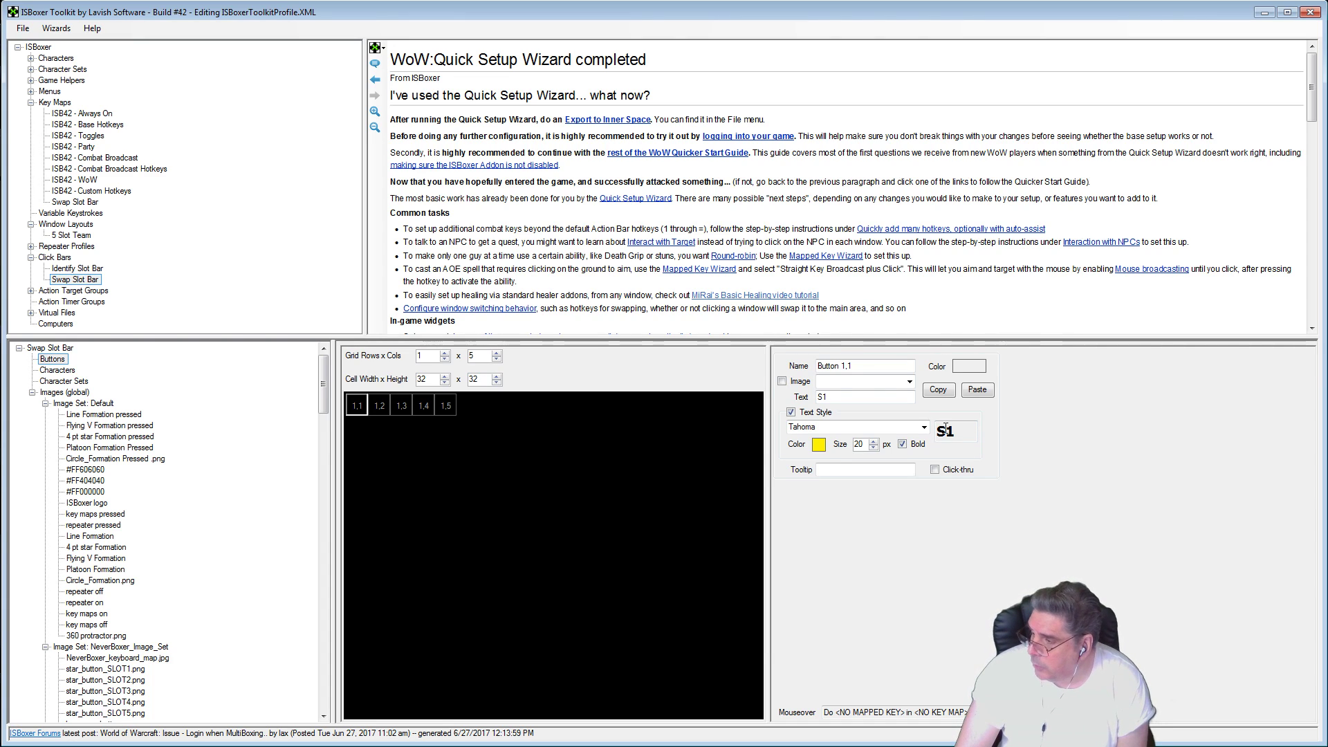
left_click(958, 440)
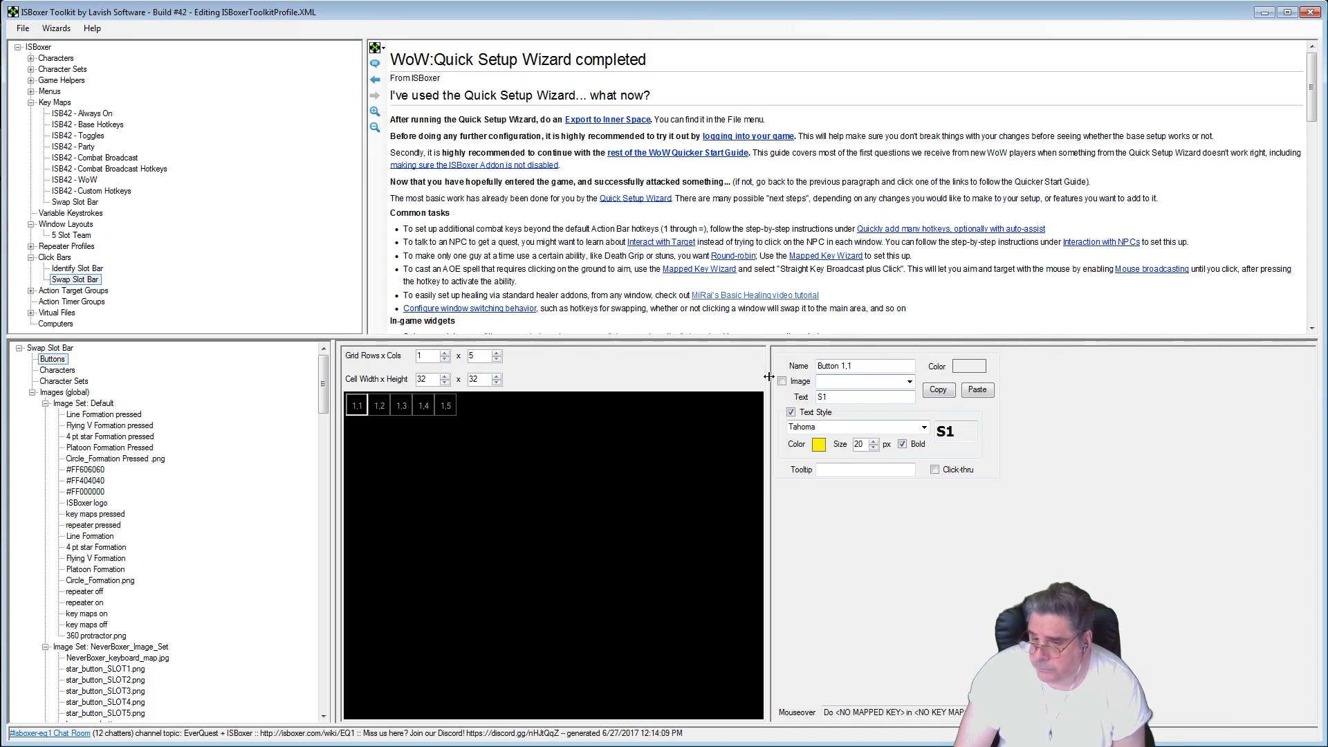
Step: Copy the settings of button 1,1 onto button 1,2 and change its text to S2
left_click(943, 395)
left_click(381, 406)
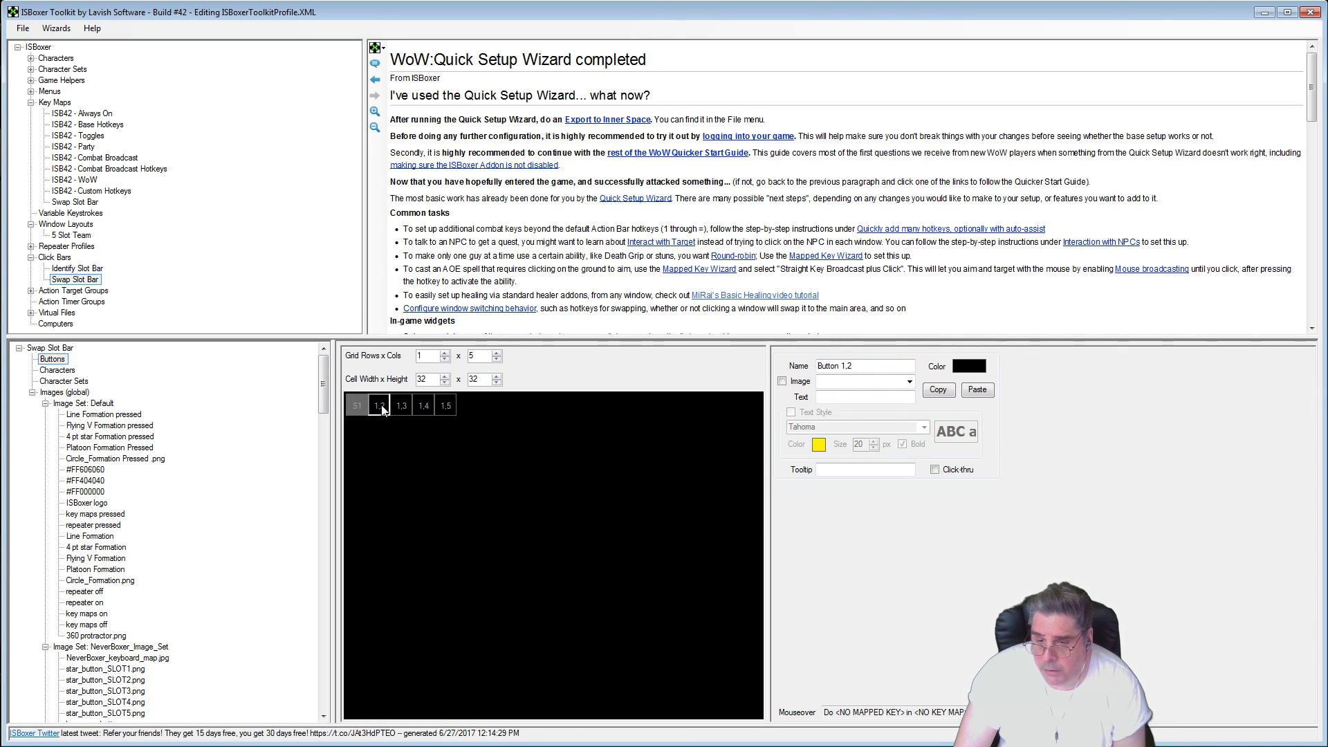
left_click(980, 392)
left_click(858, 397)
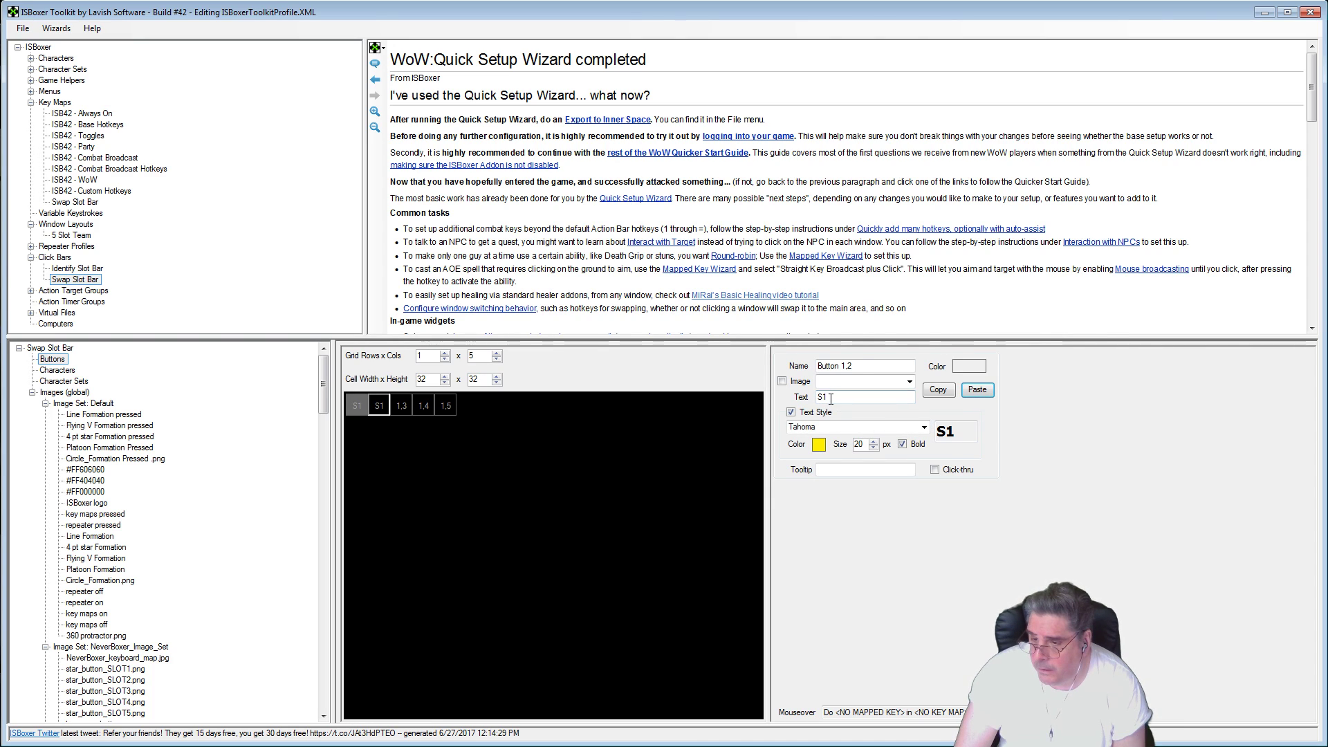
key("BackSpace")
type("2")
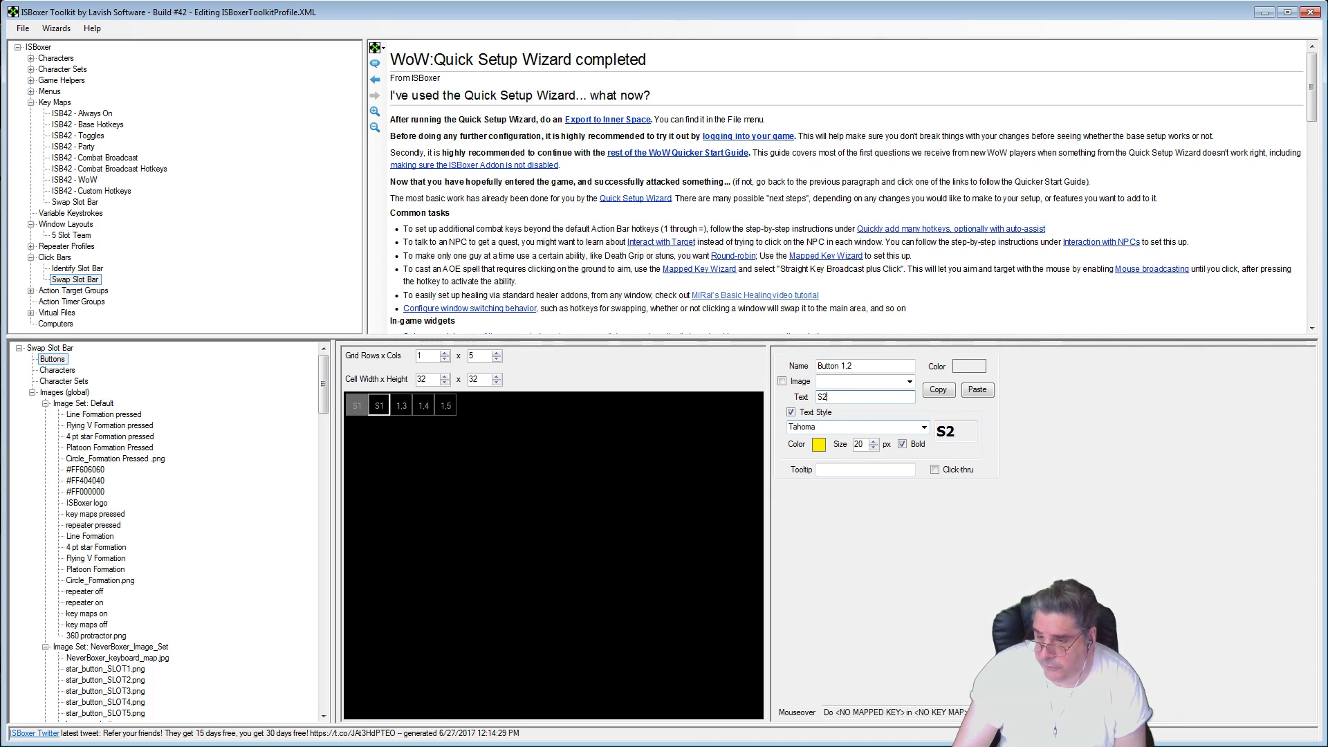
Step: Paste the copied button settings onto button 1,3 and set its text to S2
left_click(402, 406)
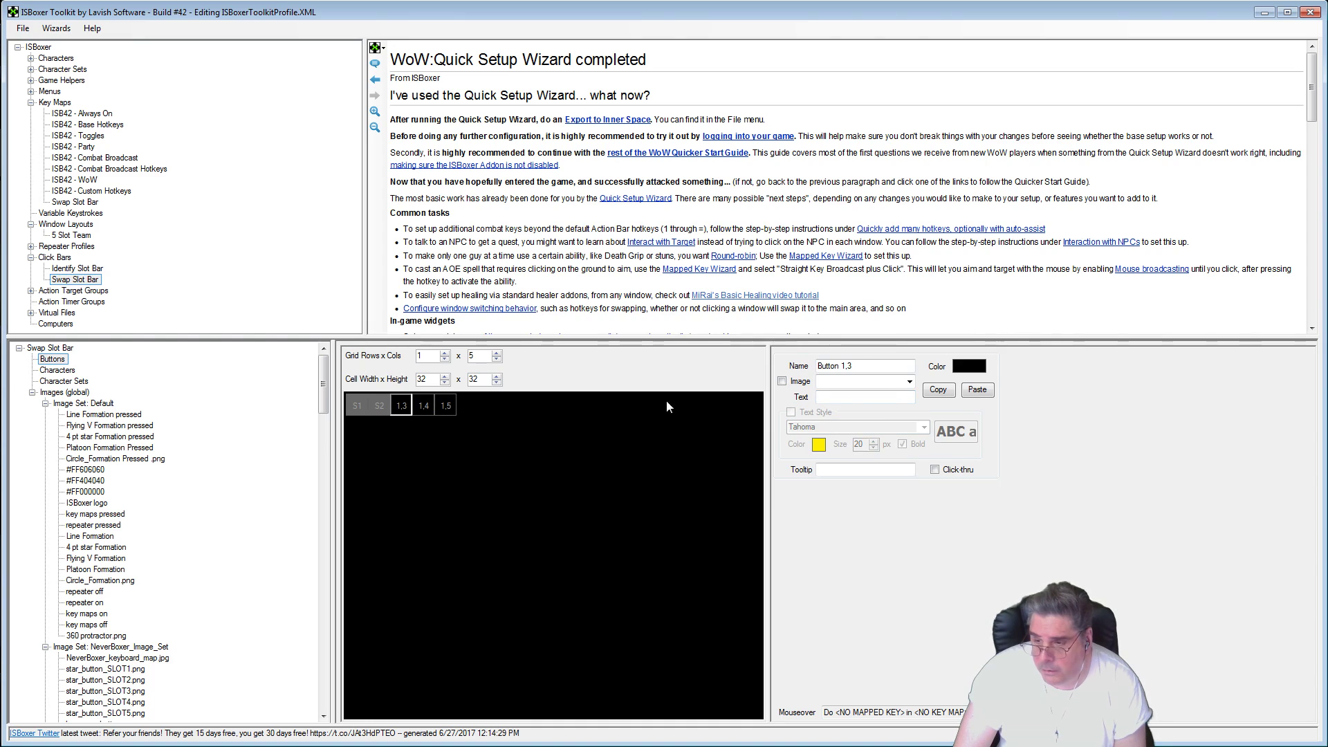
left_click(977, 390)
left_click(829, 396)
key("BackSpace")
type("2")
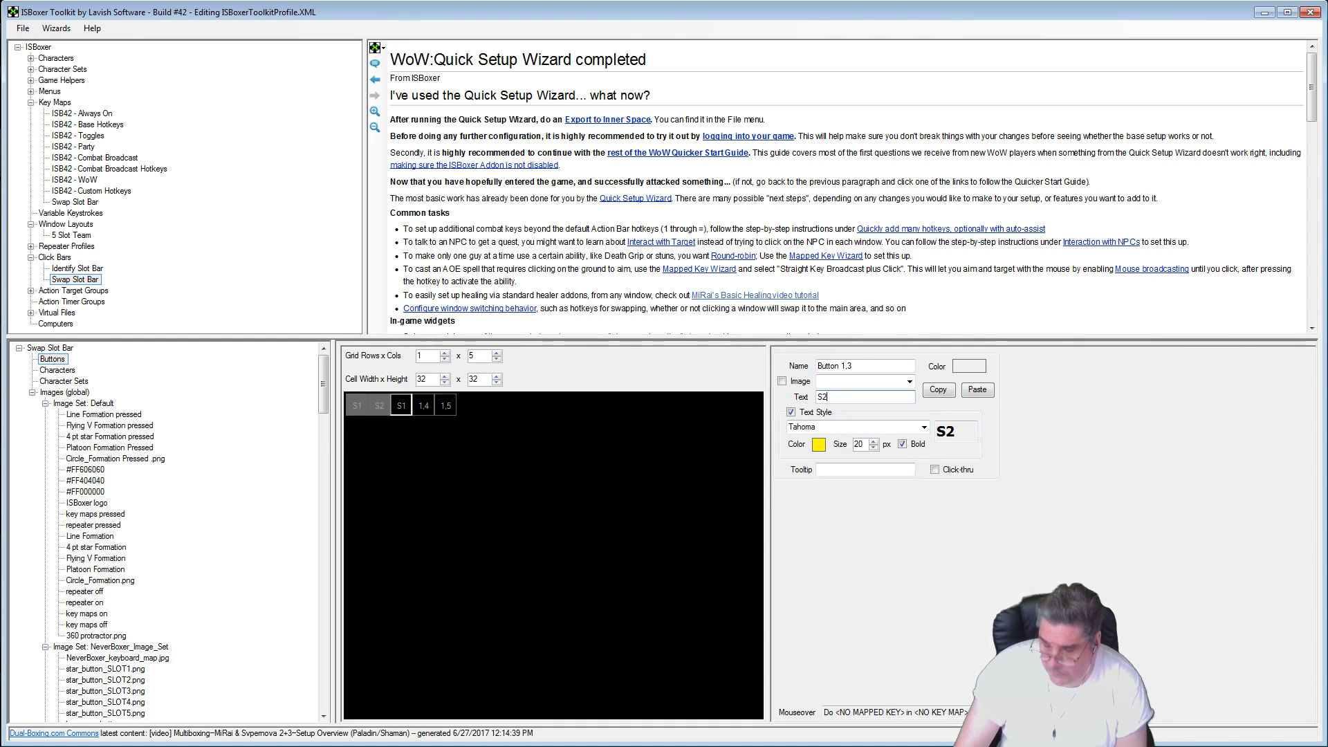
Step: Paste the copied button settings onto button 1,4 and set its text to S4
left_click(424, 406)
left_click(977, 389)
left_click(829, 398)
key("BackSpace")
type("4")
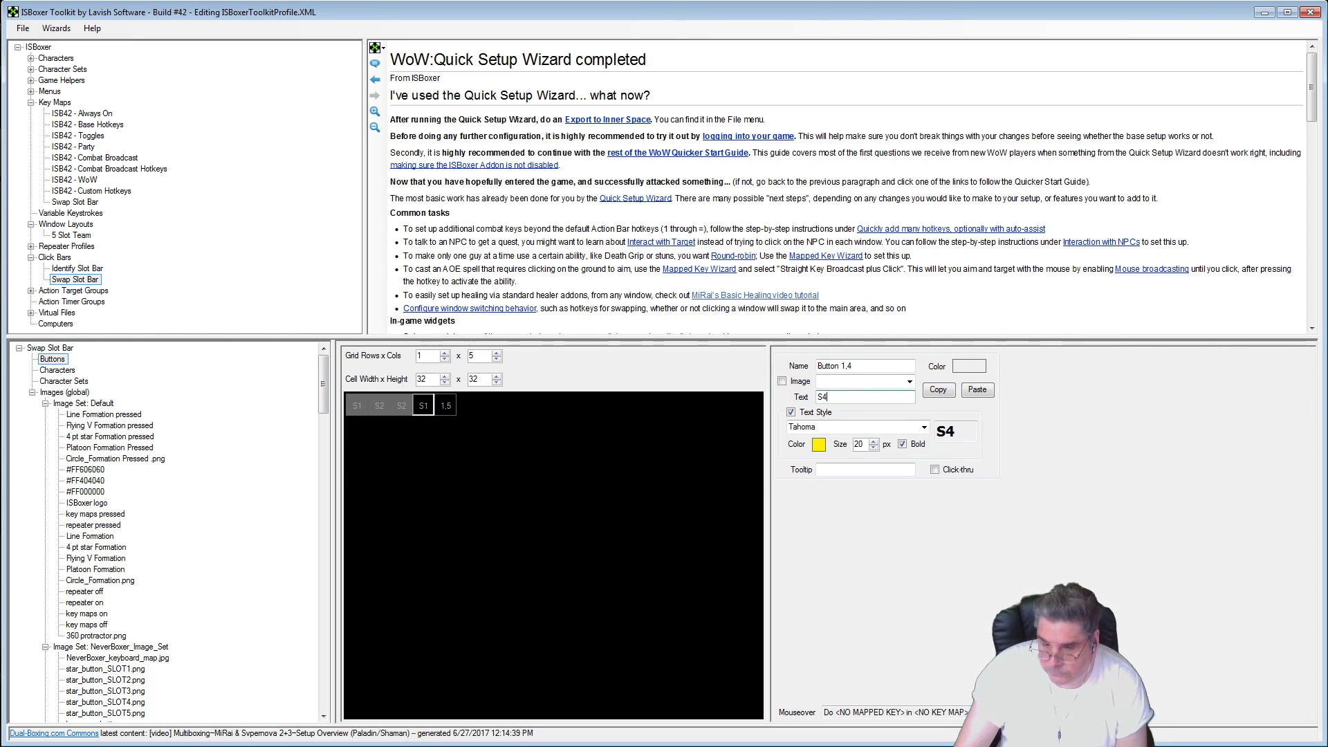
Step: Correct the text of button 1,3 to S3
left_click(446, 409)
left_click(398, 406)
left_click(837, 400)
key("BackSpace")
type("3")
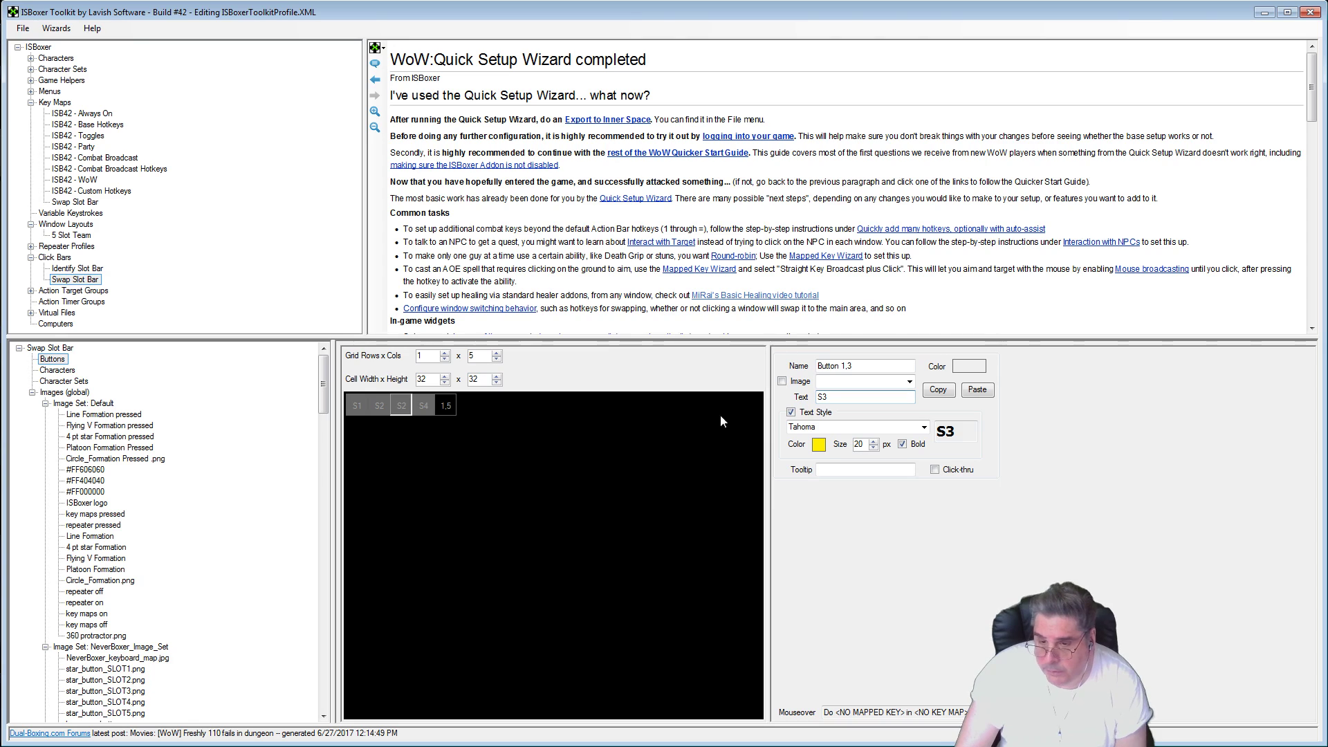
Step: Paste the copied button settings onto button 1,5, set its text to S5, and check the labels across the bar
left_click(446, 406)
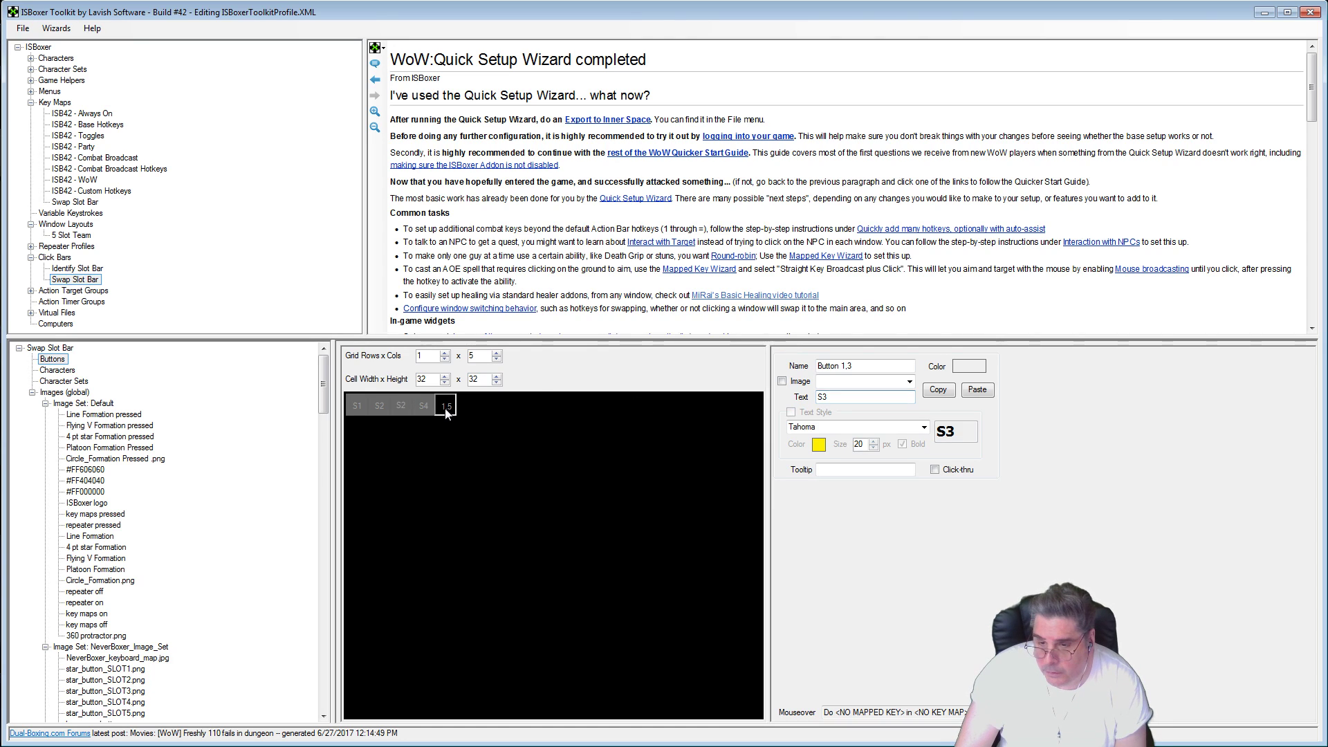
left_click(977, 390)
left_click(863, 400)
key("BackSpace")
type("5")
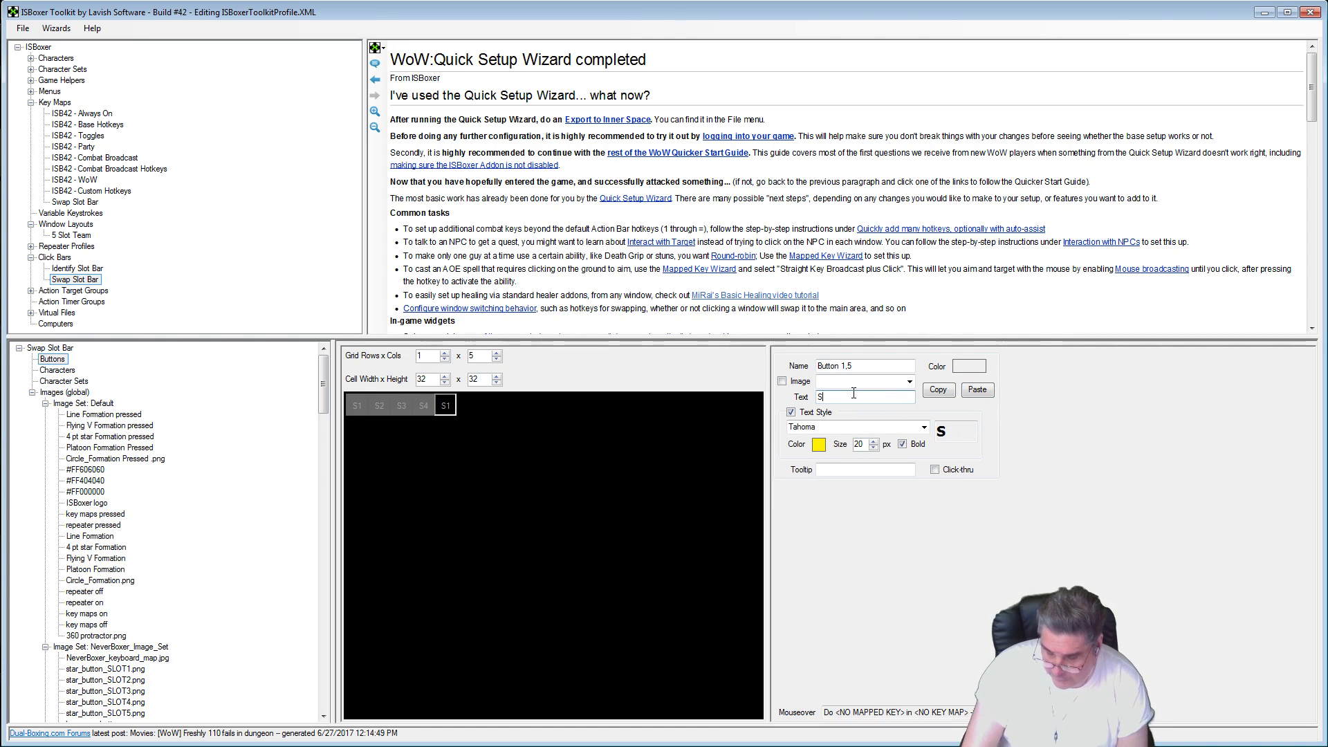
left_click(363, 408)
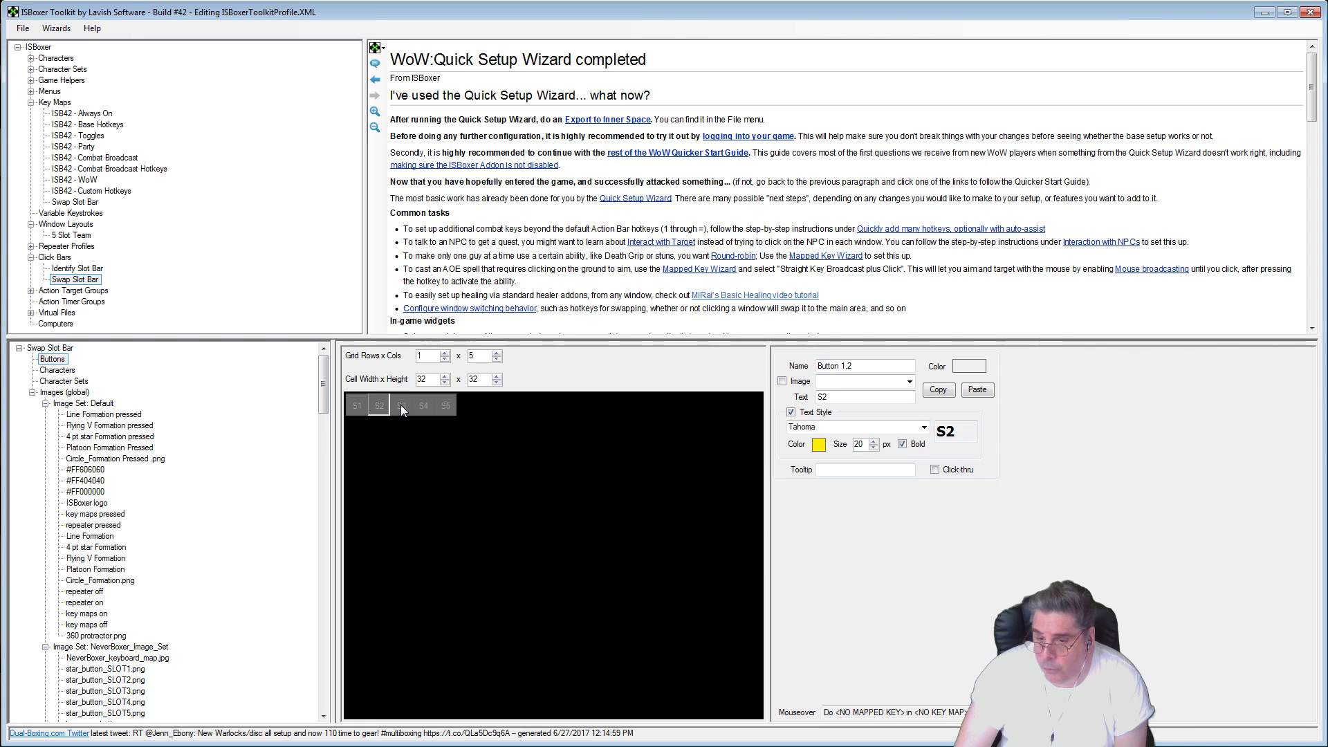
left_click(447, 406)
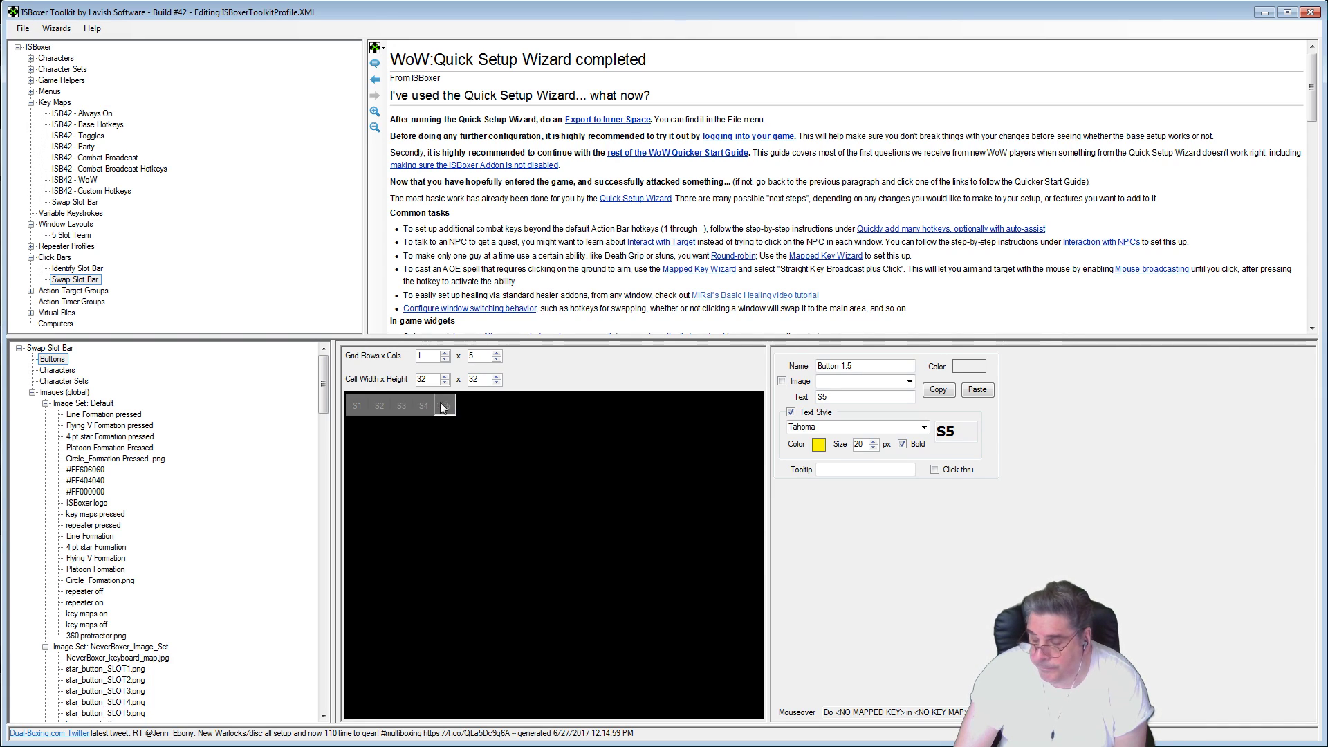
Step: Add a left-click action to button 1,1 that runs Slot1 from the Swap Slot Bar key map with no target
left_click(357, 407)
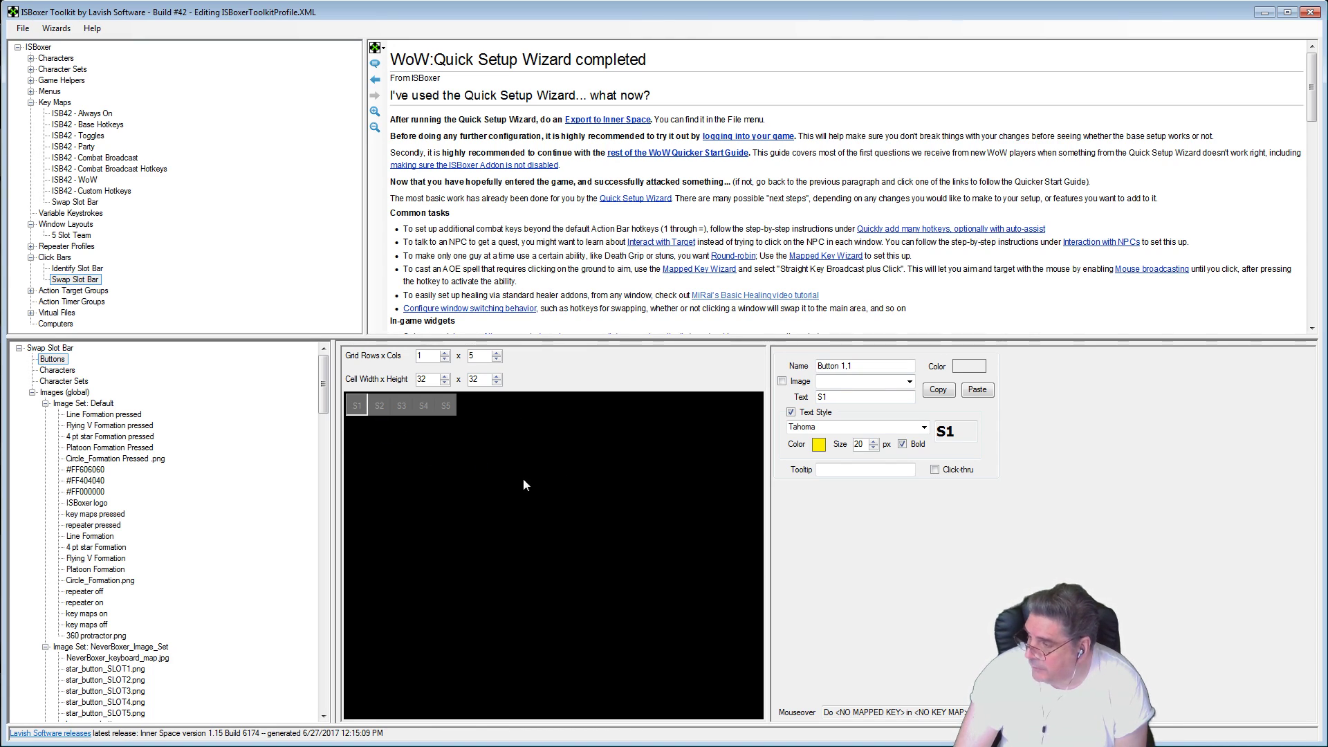
double_click(359, 406)
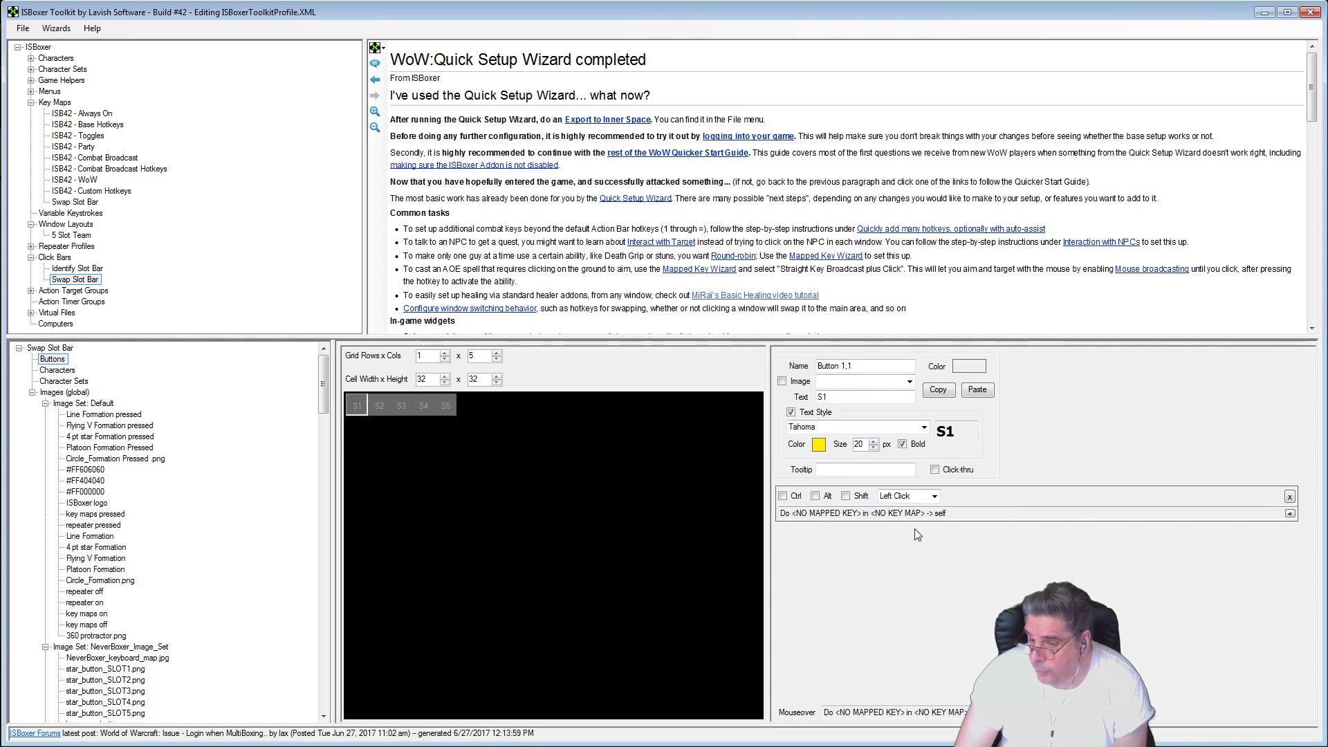
left_click(1290, 513)
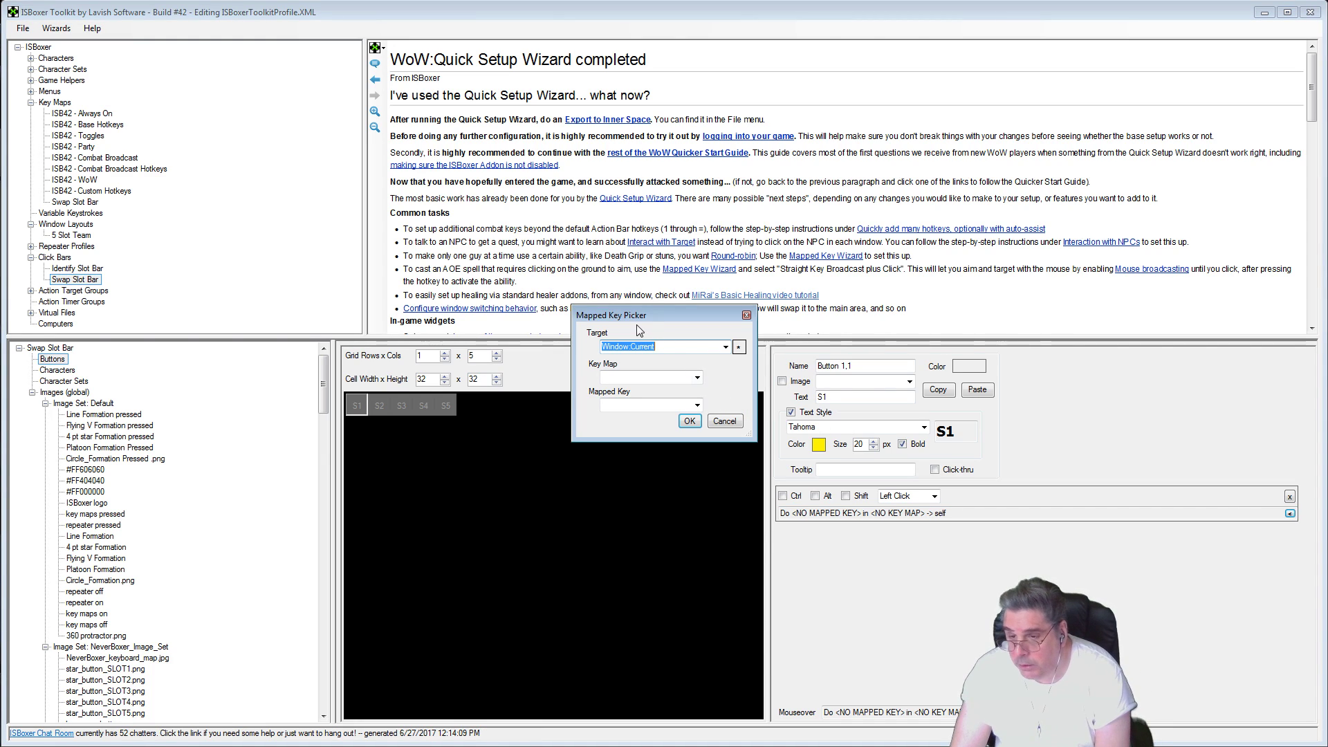
key("Delete")
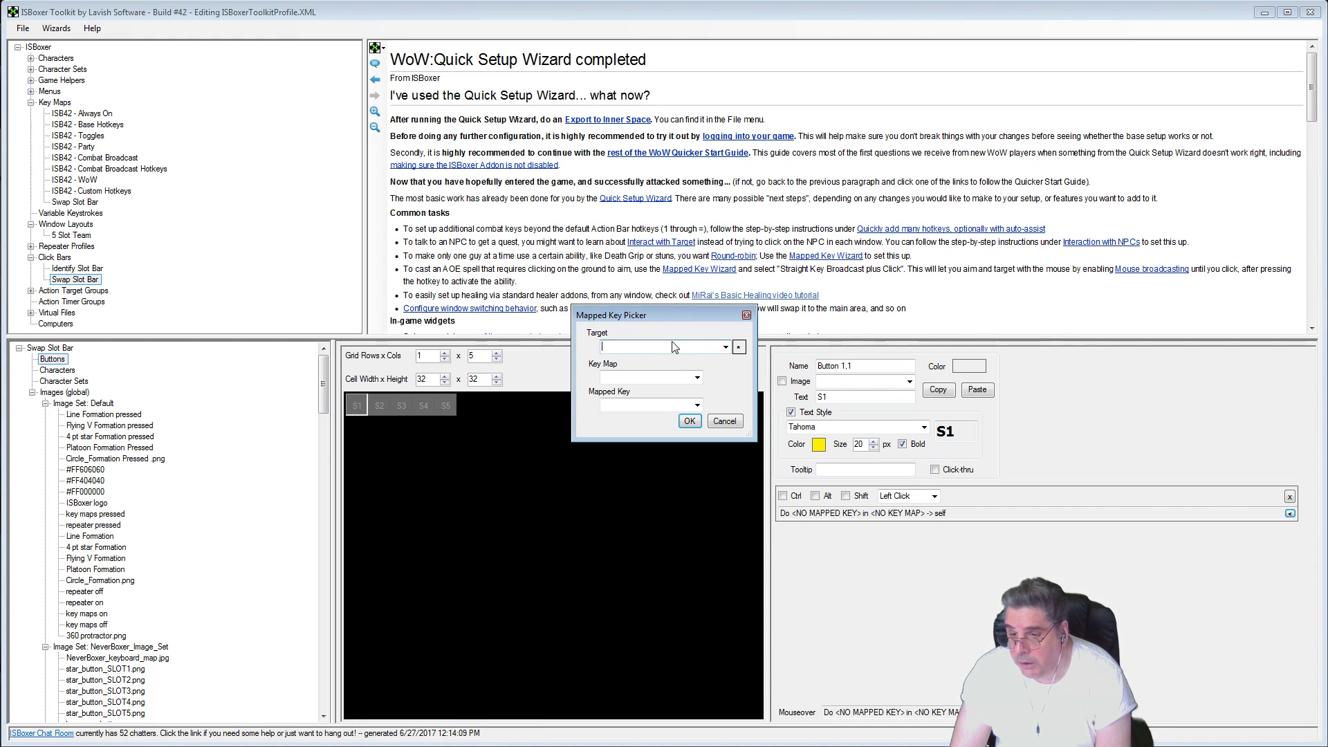
left_click(697, 379)
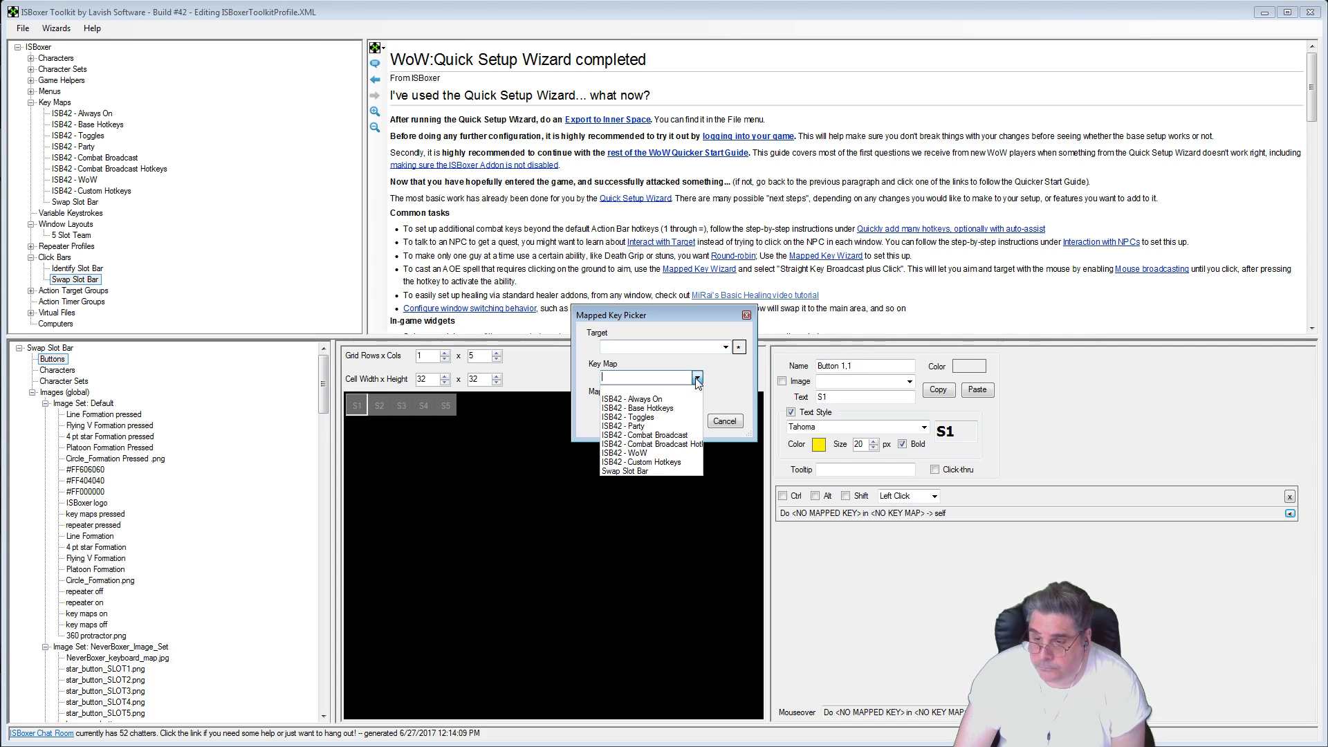
left_click(660, 470)
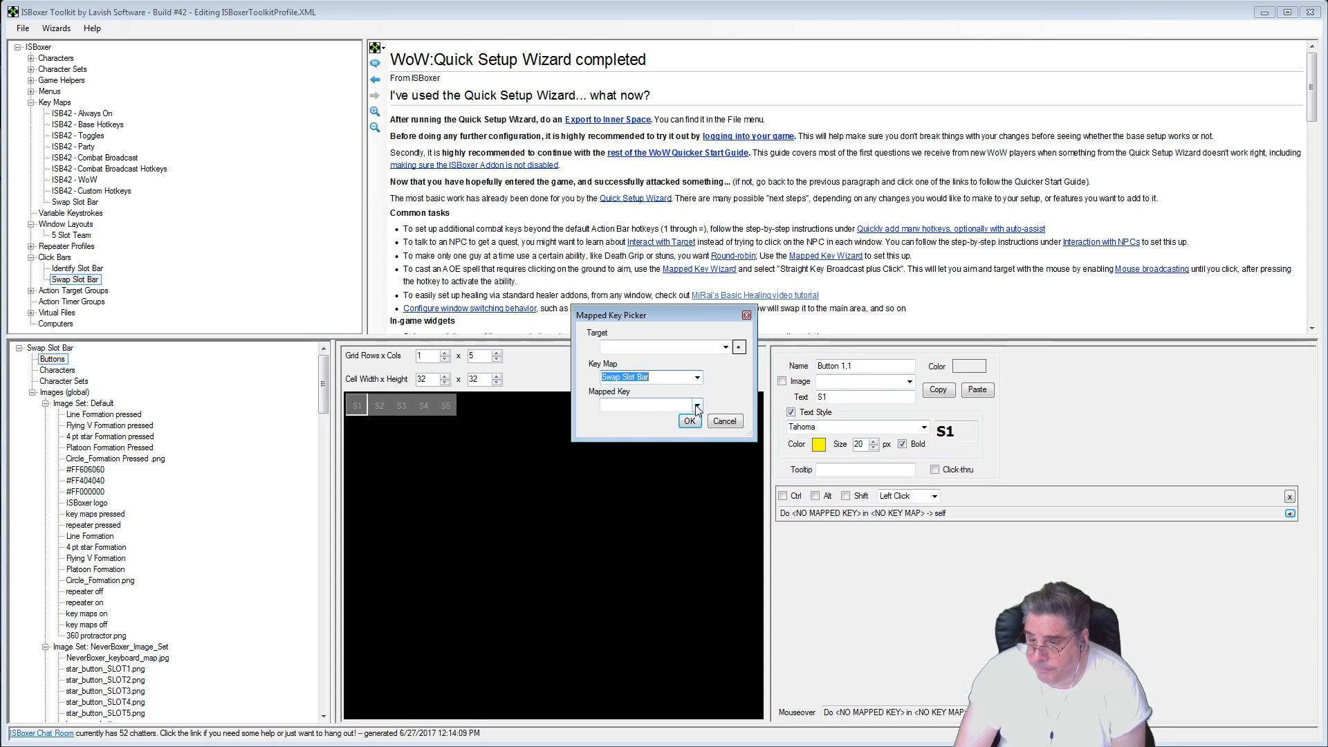
left_click(698, 406)
left_click(697, 415)
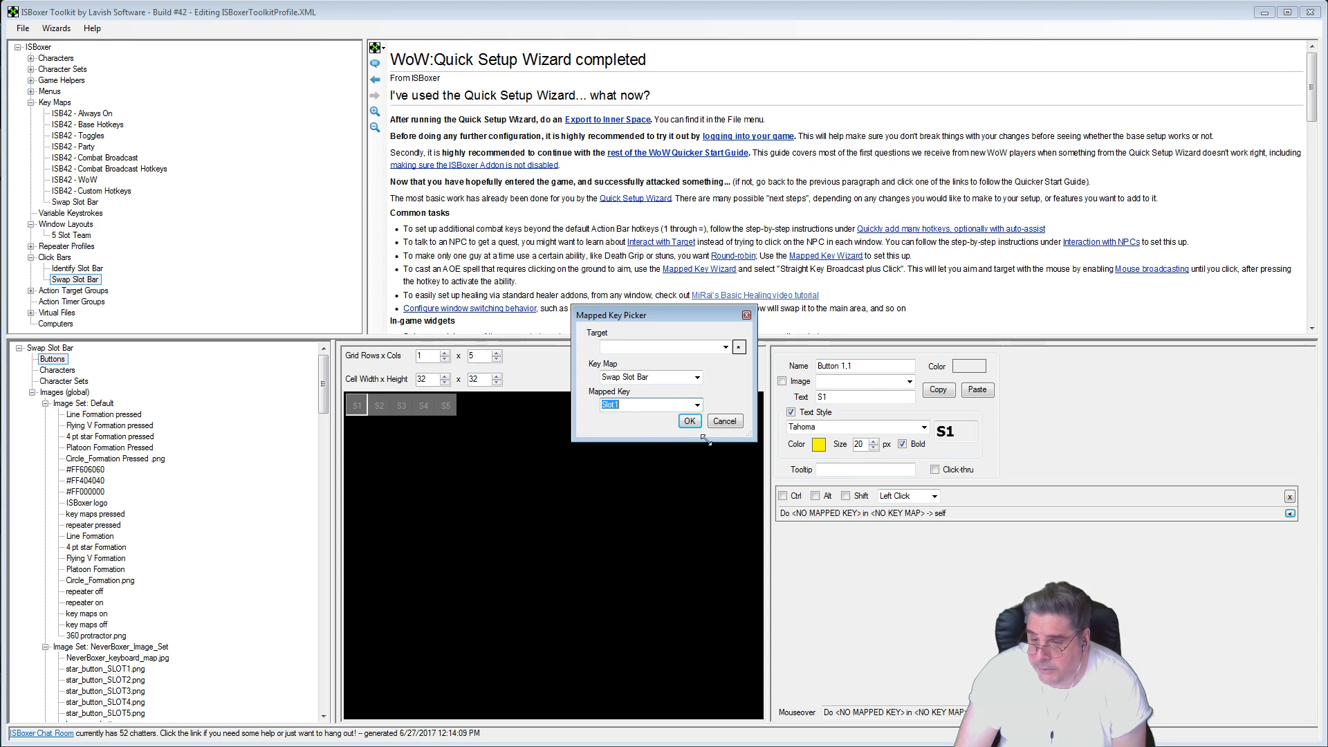
left_click(691, 422)
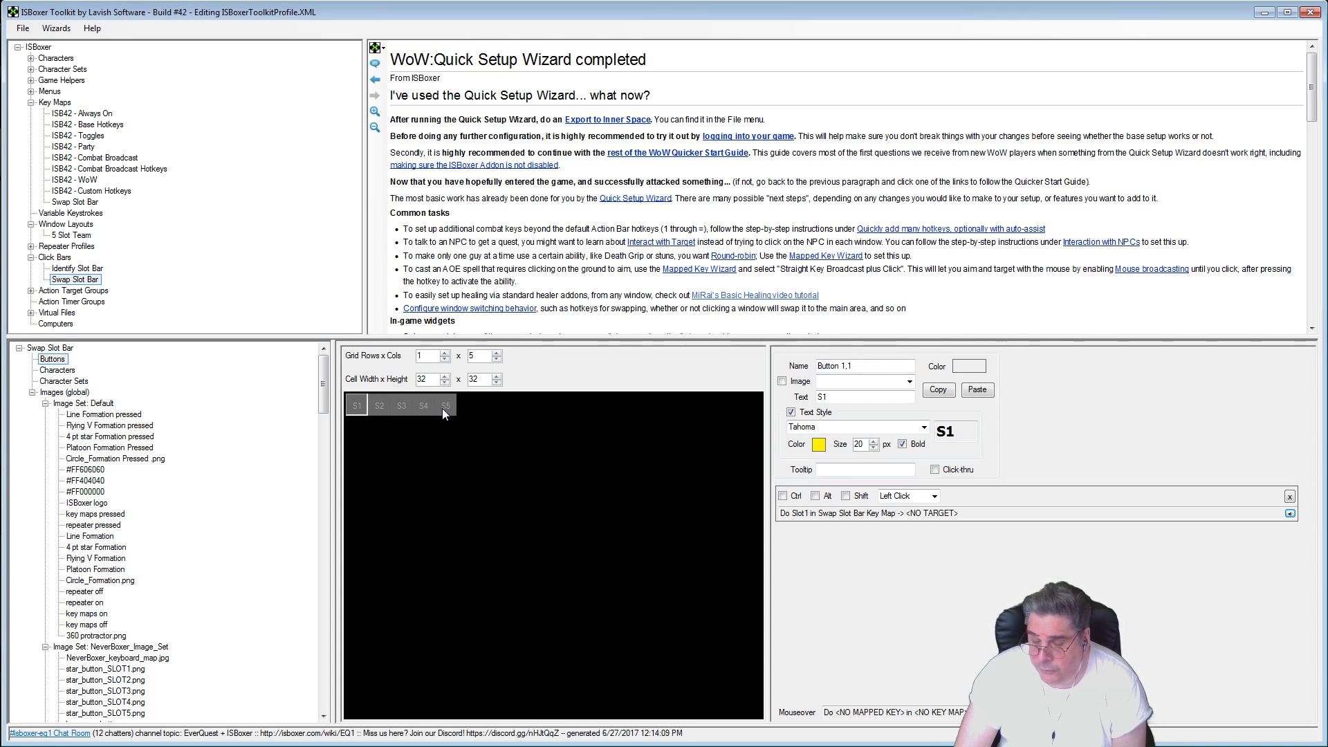
Step: Add a left-click action to button 1,2 that runs Slot2 from the Swap Slot Bar key map with no target
left_click(381, 405)
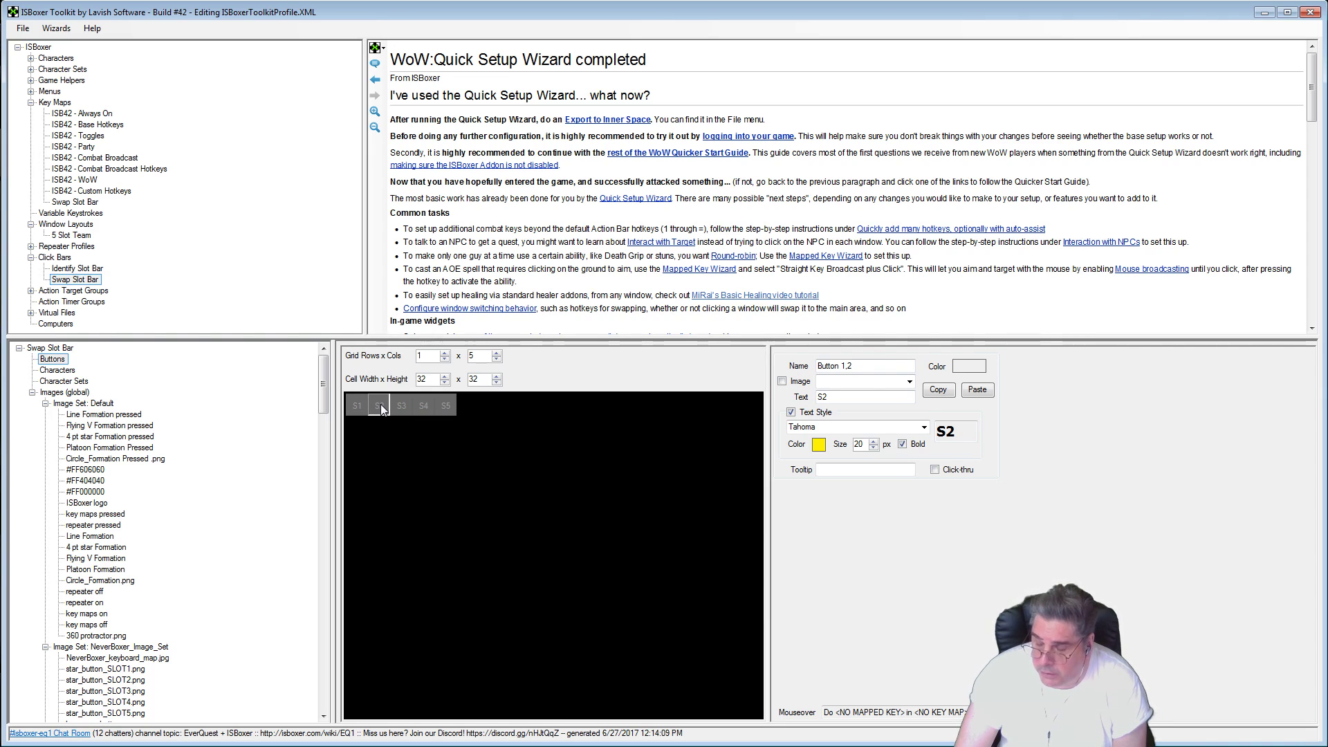
left_click(382, 408)
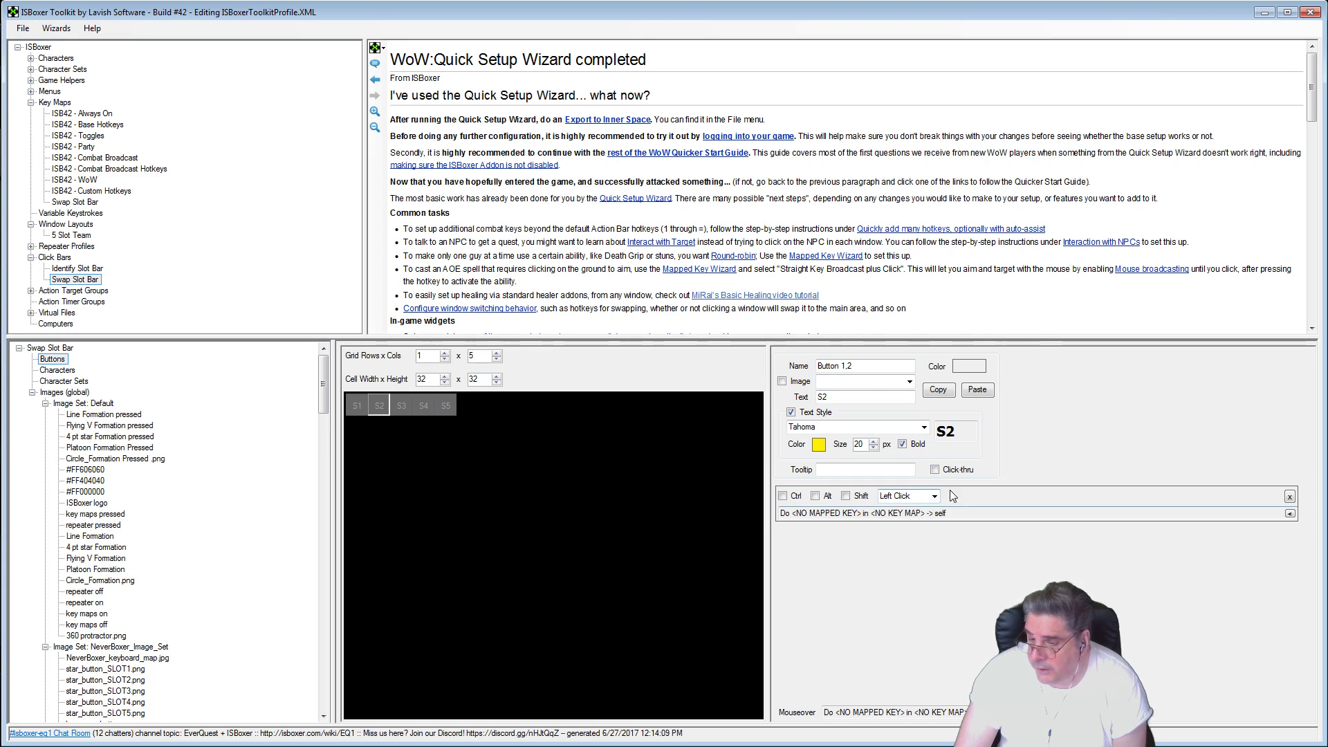
left_click(1290, 514)
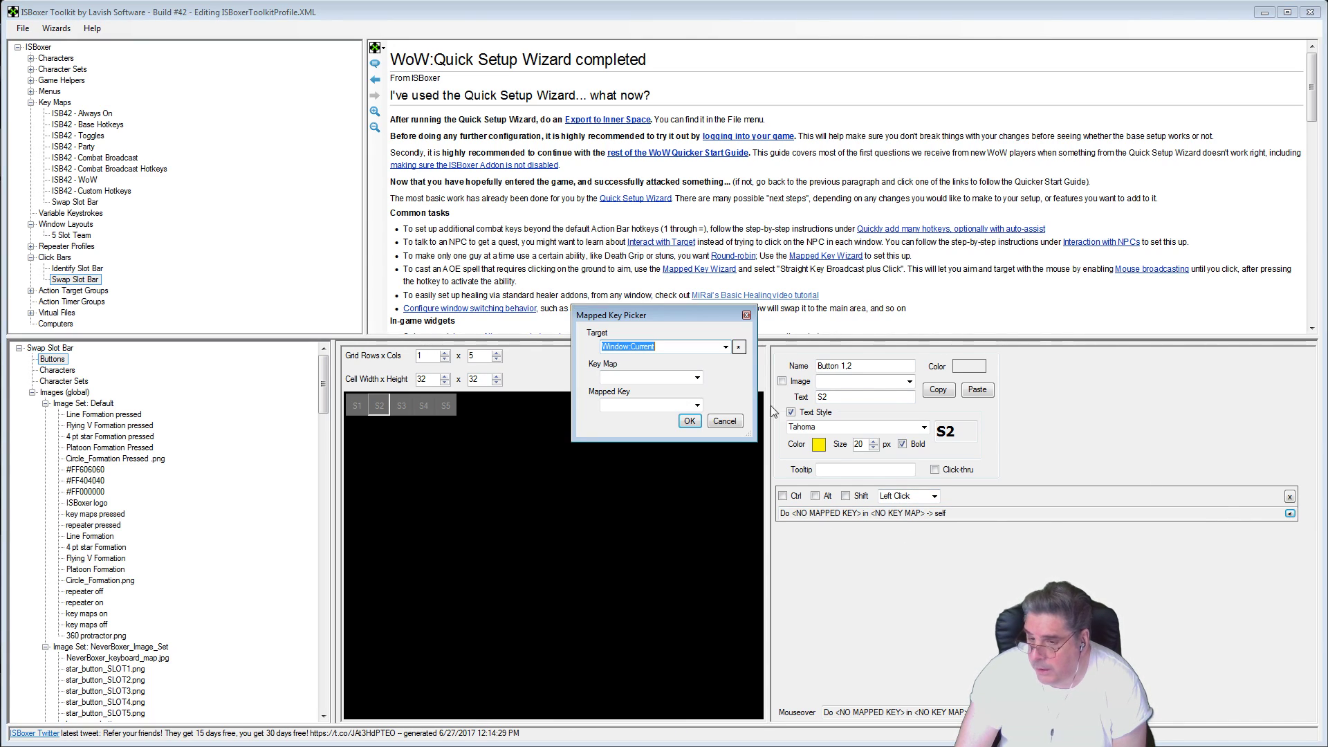
key("BackSpace")
left_click(699, 379)
left_click(671, 469)
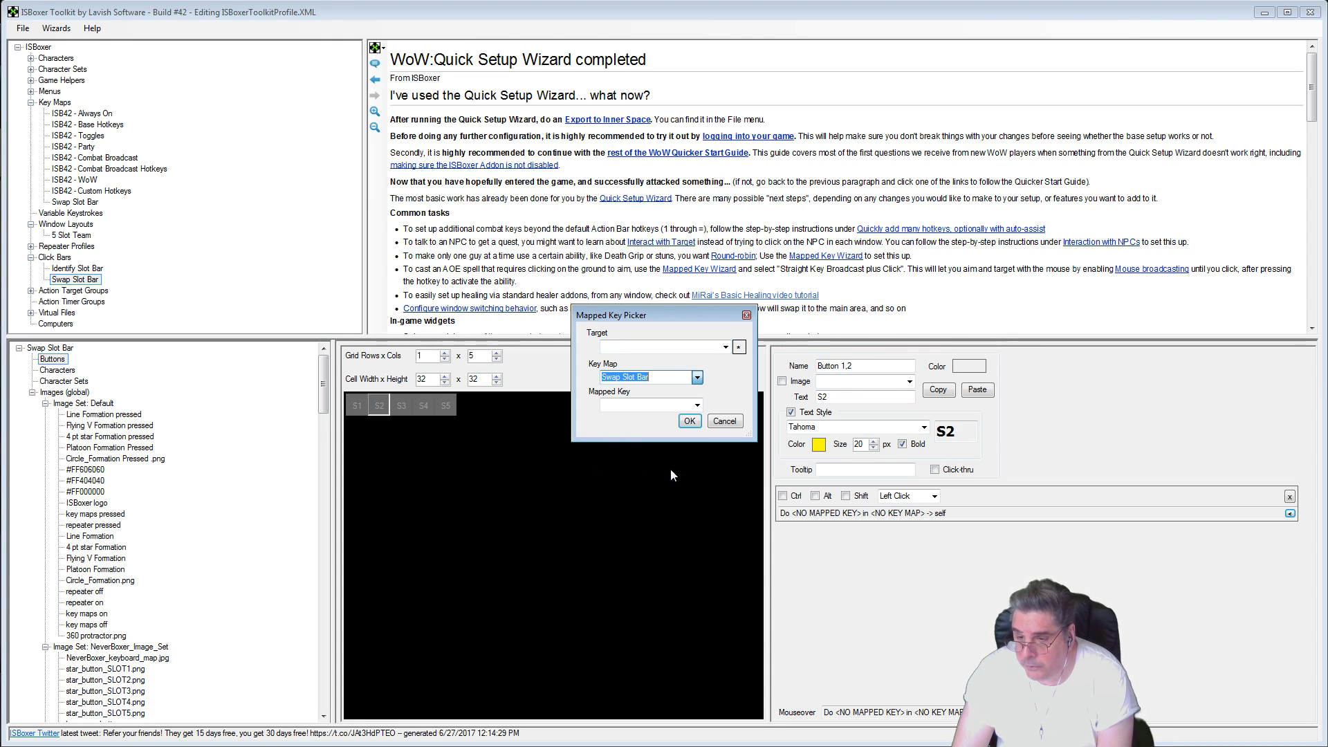
left_click(697, 404)
left_click(616, 426)
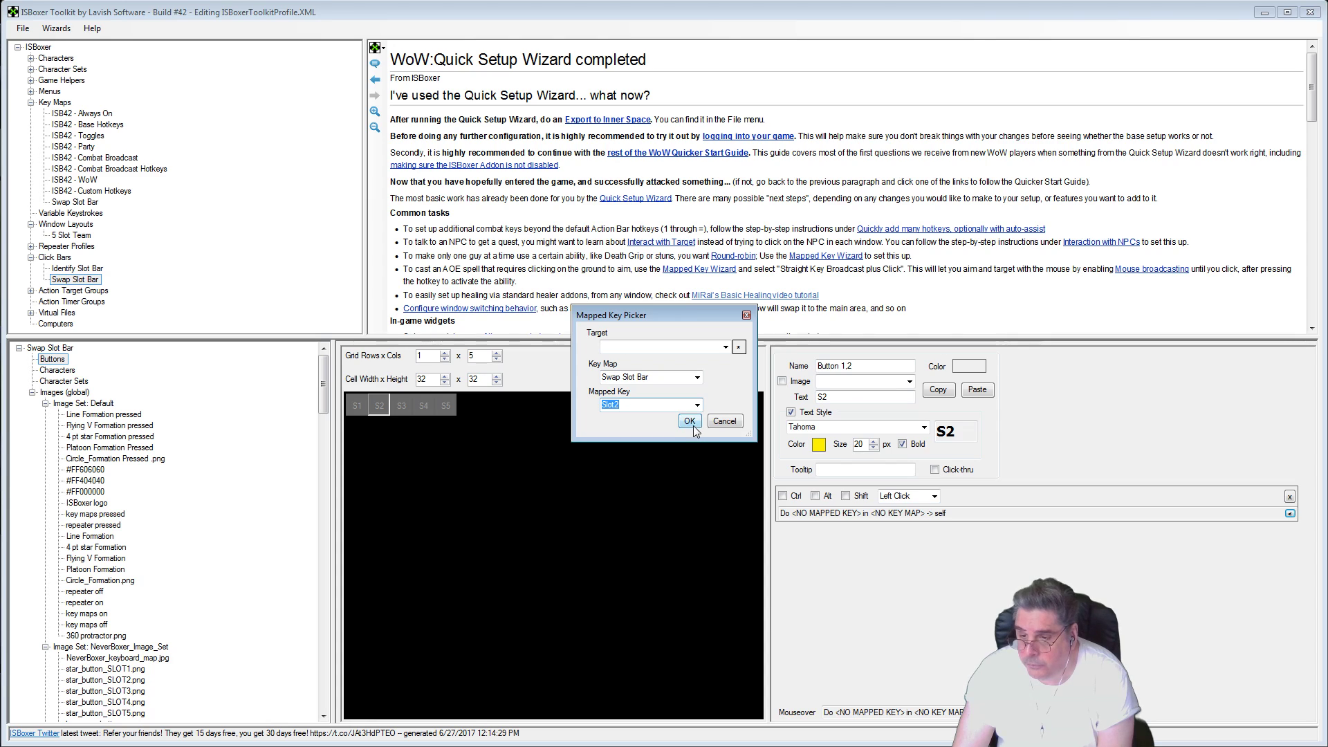
left_click(689, 421)
Step: Add a left-click action to button 1,3 that runs Slot3 from the Swap Slot Bar key map with no target
left_click(404, 404)
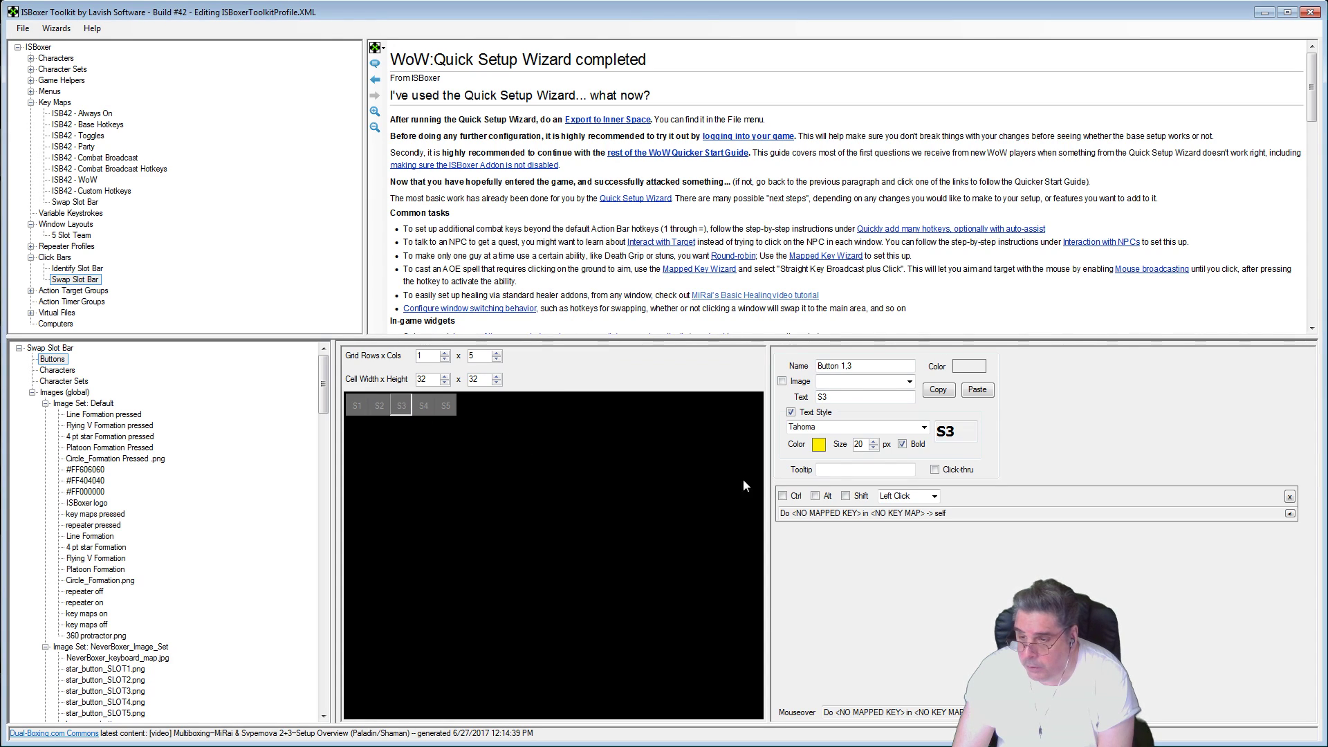
left_click(1290, 514)
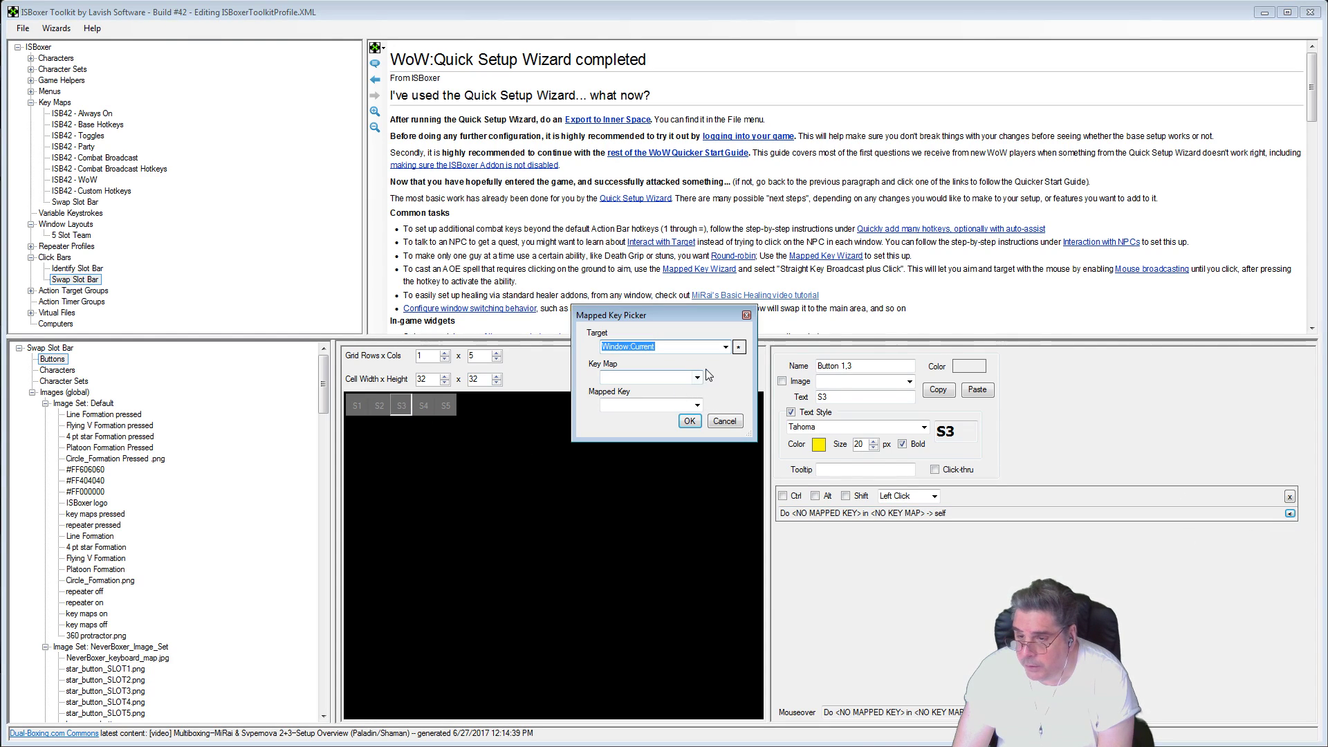
key("Delete")
left_click(698, 378)
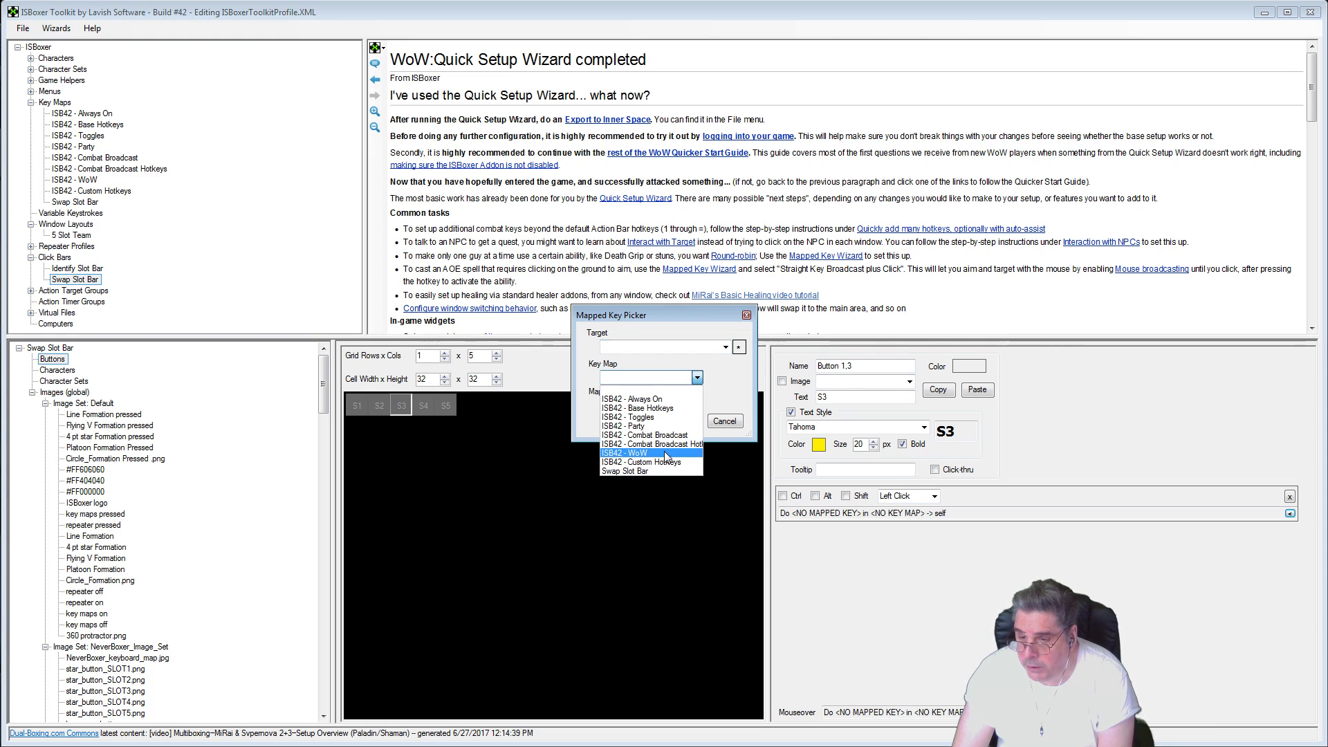
left_click(662, 471)
left_click(698, 406)
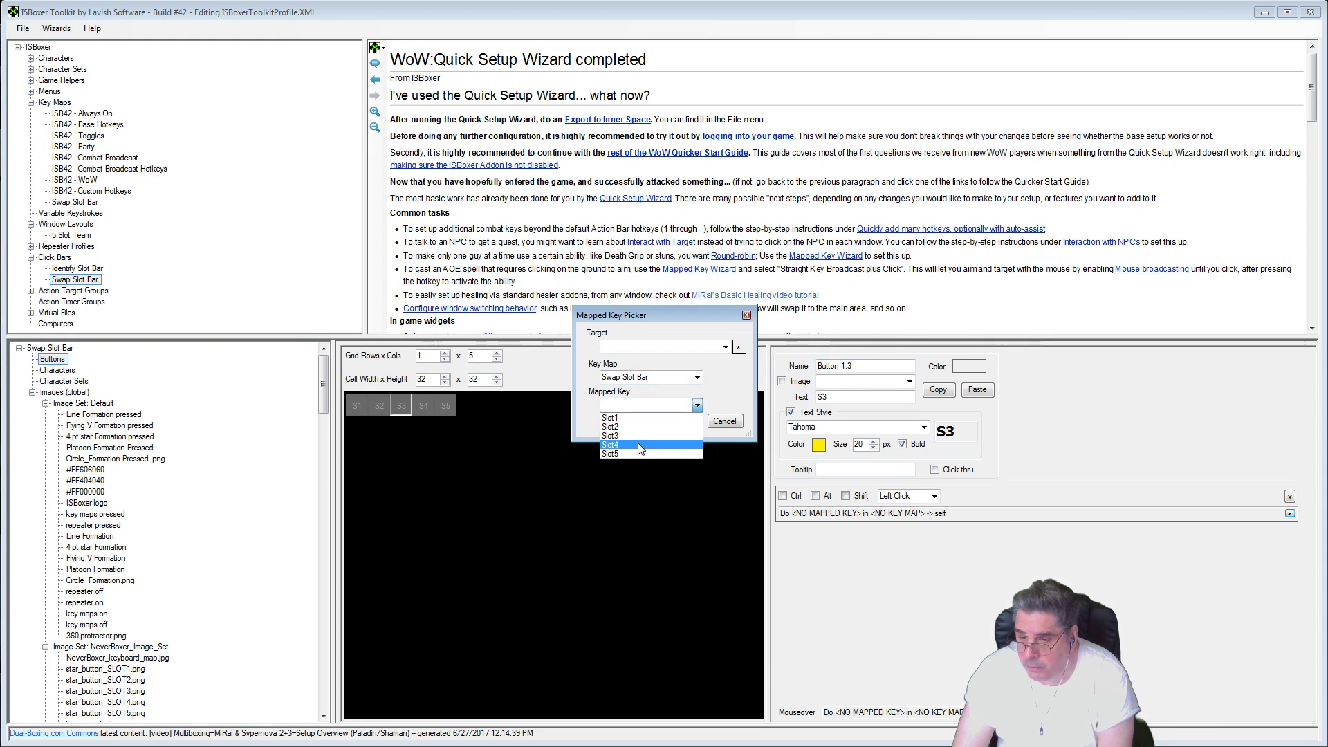
left_click(637, 438)
left_click(692, 423)
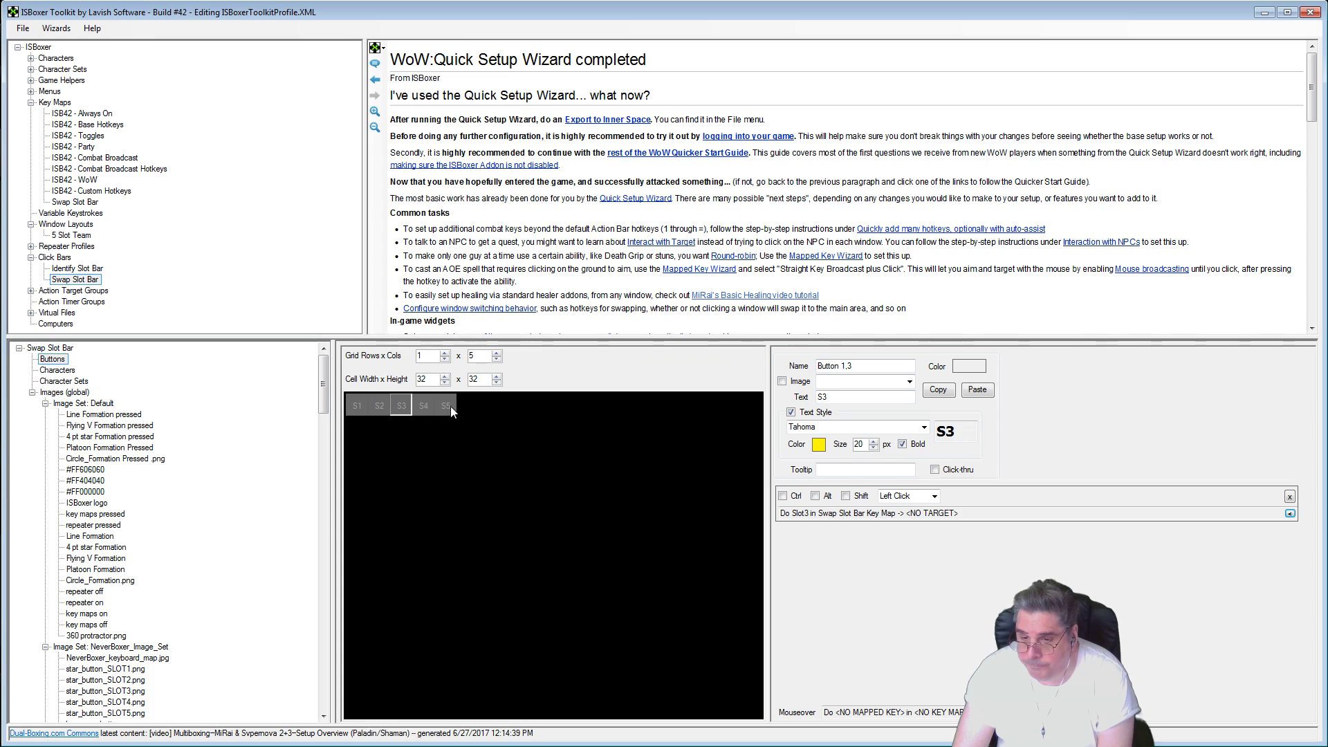
Step: Add a left-click action to button 1,4 that runs Slot4 from the Swap Slot Bar key map with no target
left_click(424, 405)
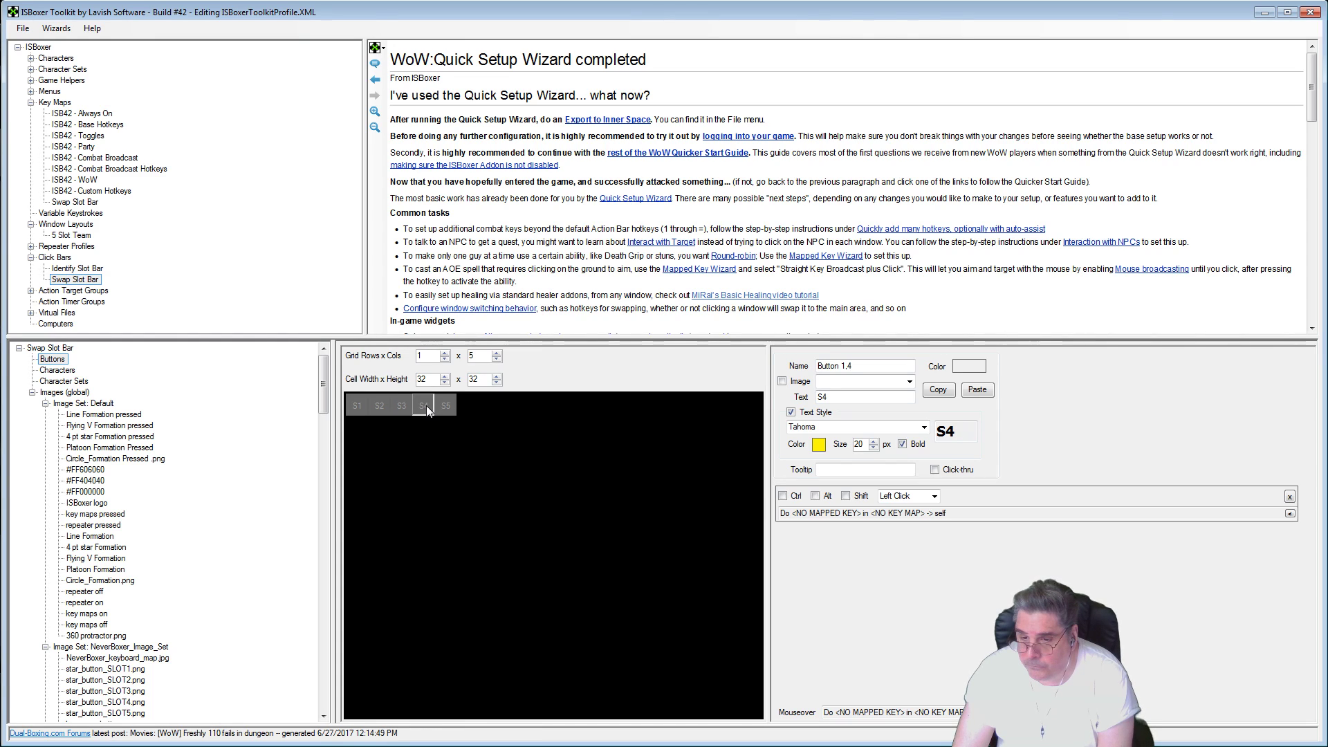
left_click(1290, 516)
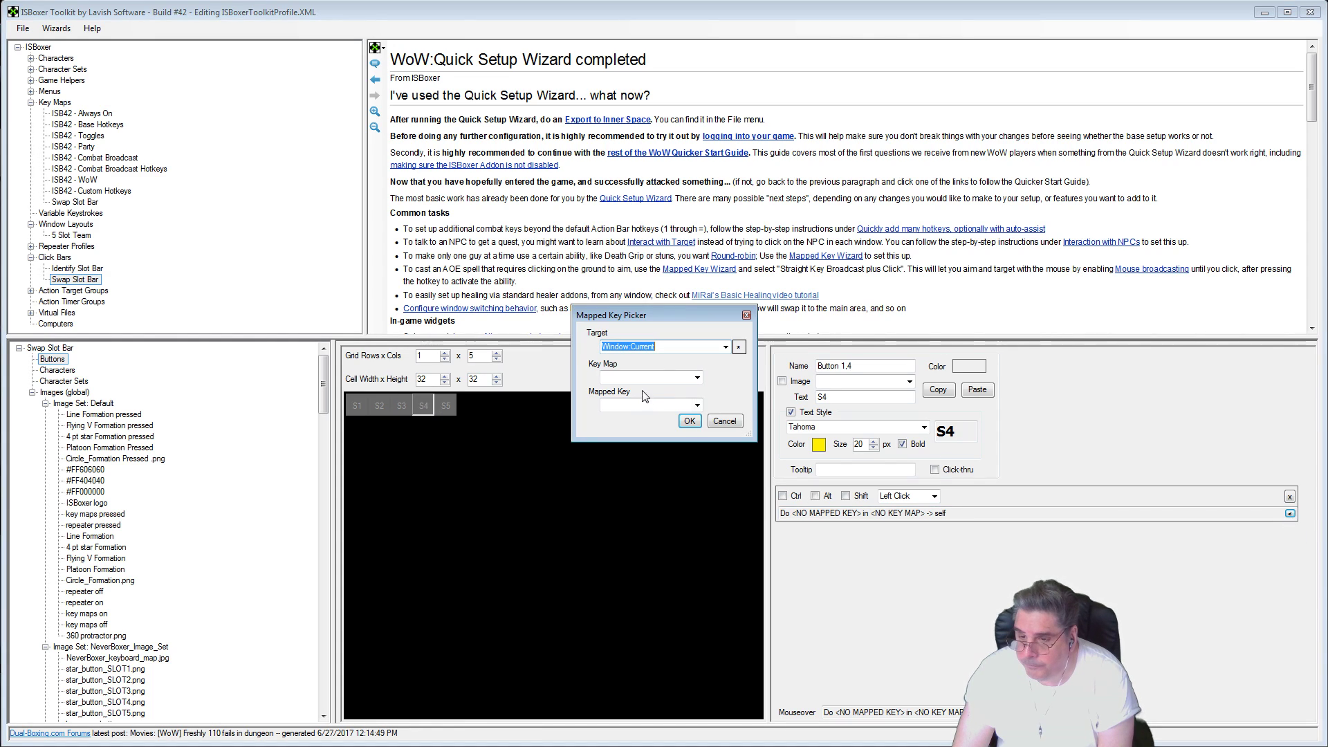
left_click(699, 379)
left_click(655, 470)
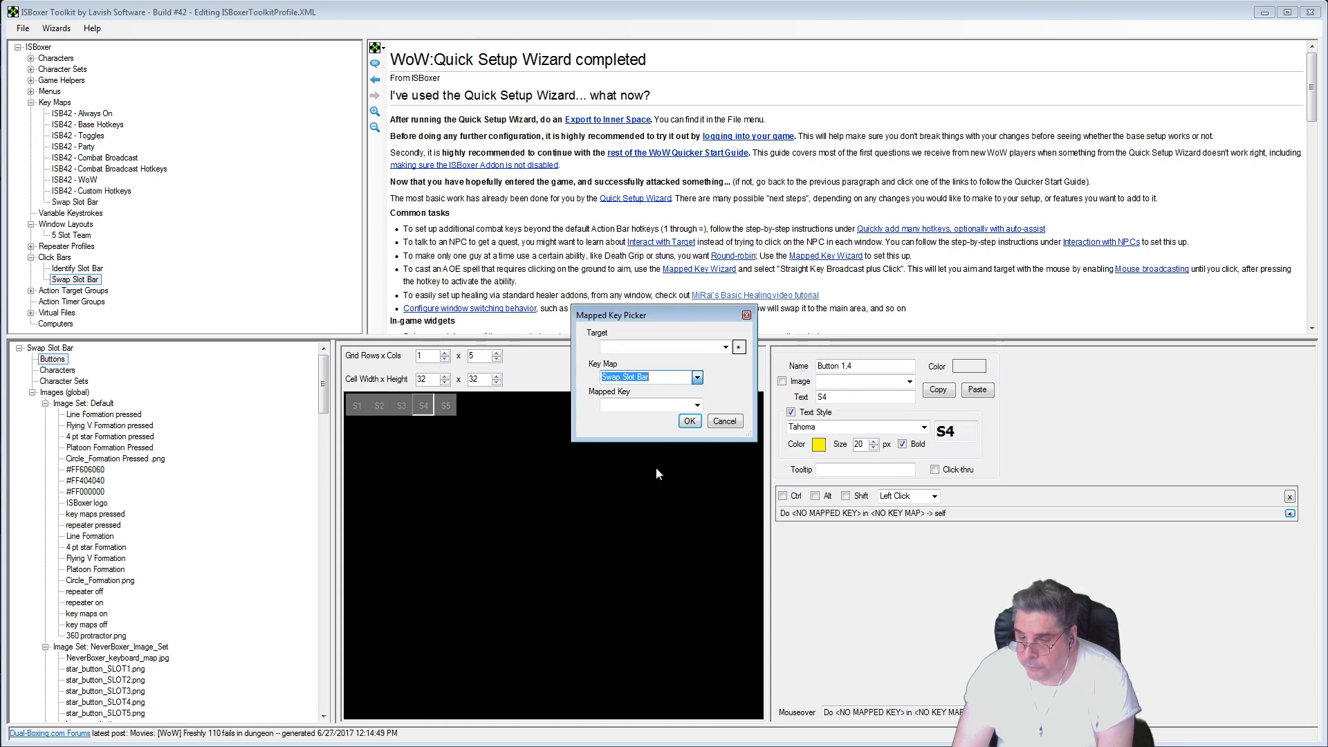
left_click(697, 405)
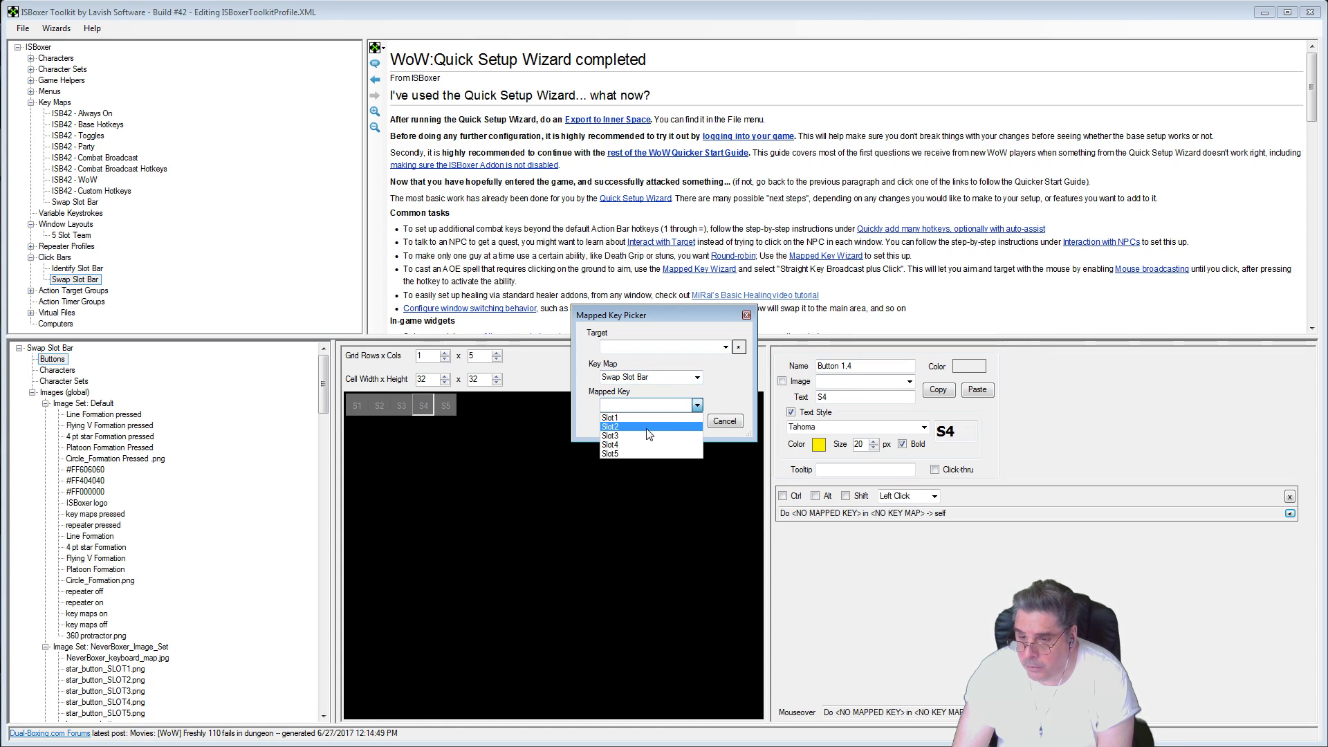
left_click(644, 445)
left_click(689, 422)
Step: Add a left-click action to button 1,5 that runs Slot5 from the Swap Slot Bar key map with no target
left_click(449, 412)
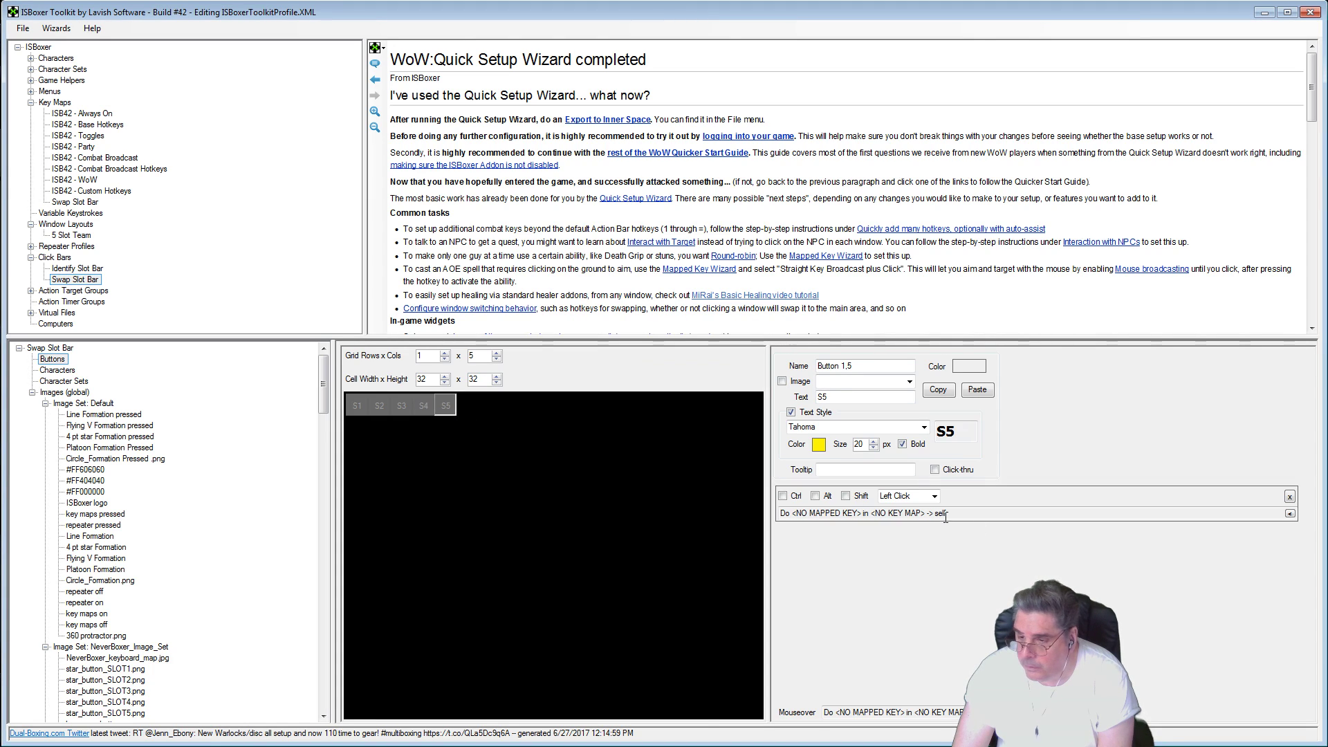
left_click(1290, 513)
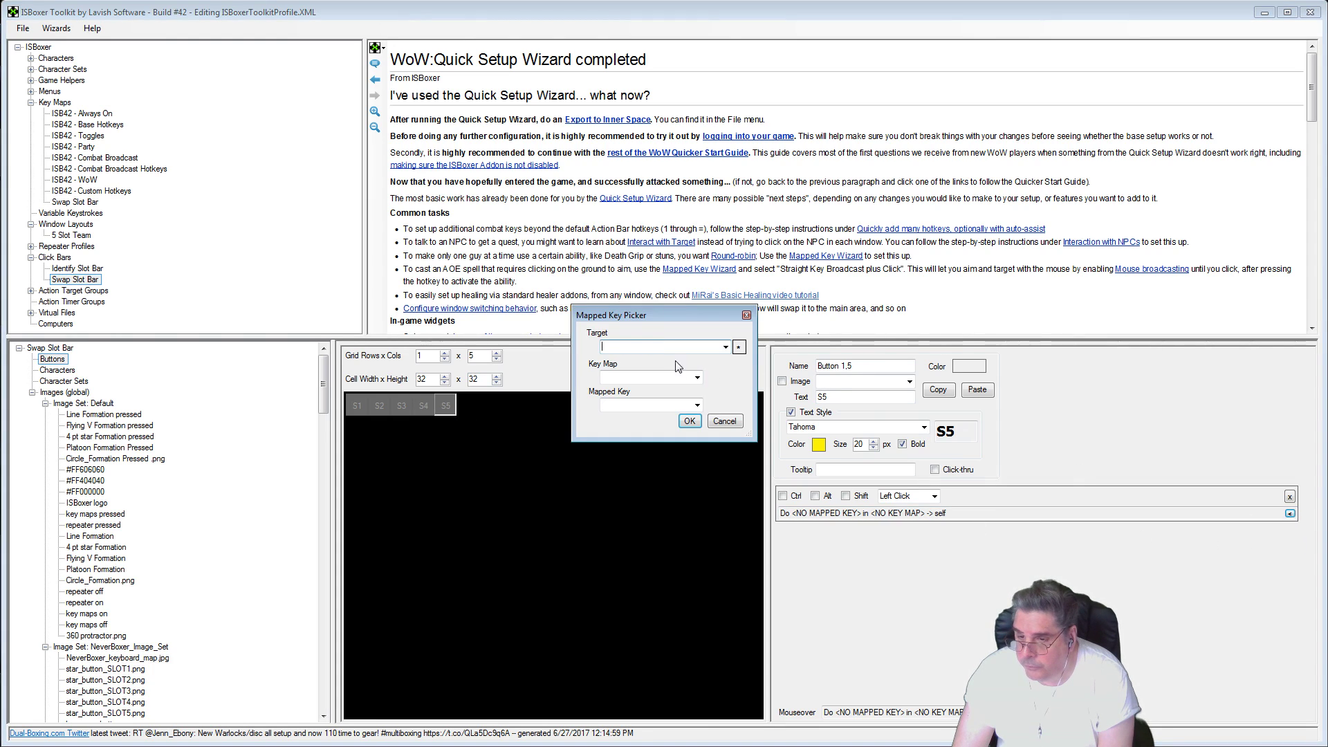
left_click(697, 380)
left_click(665, 471)
left_click(697, 406)
left_click(660, 453)
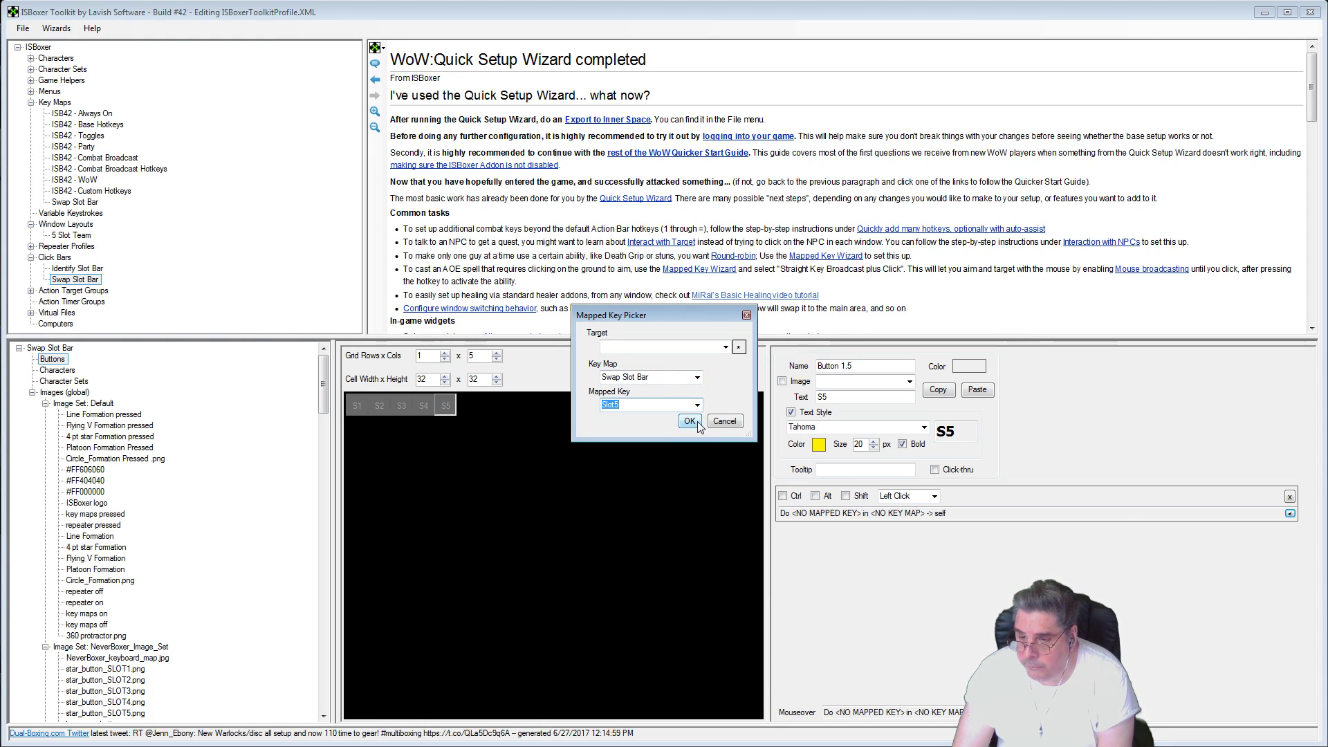
left_click(690, 421)
left_click(355, 405)
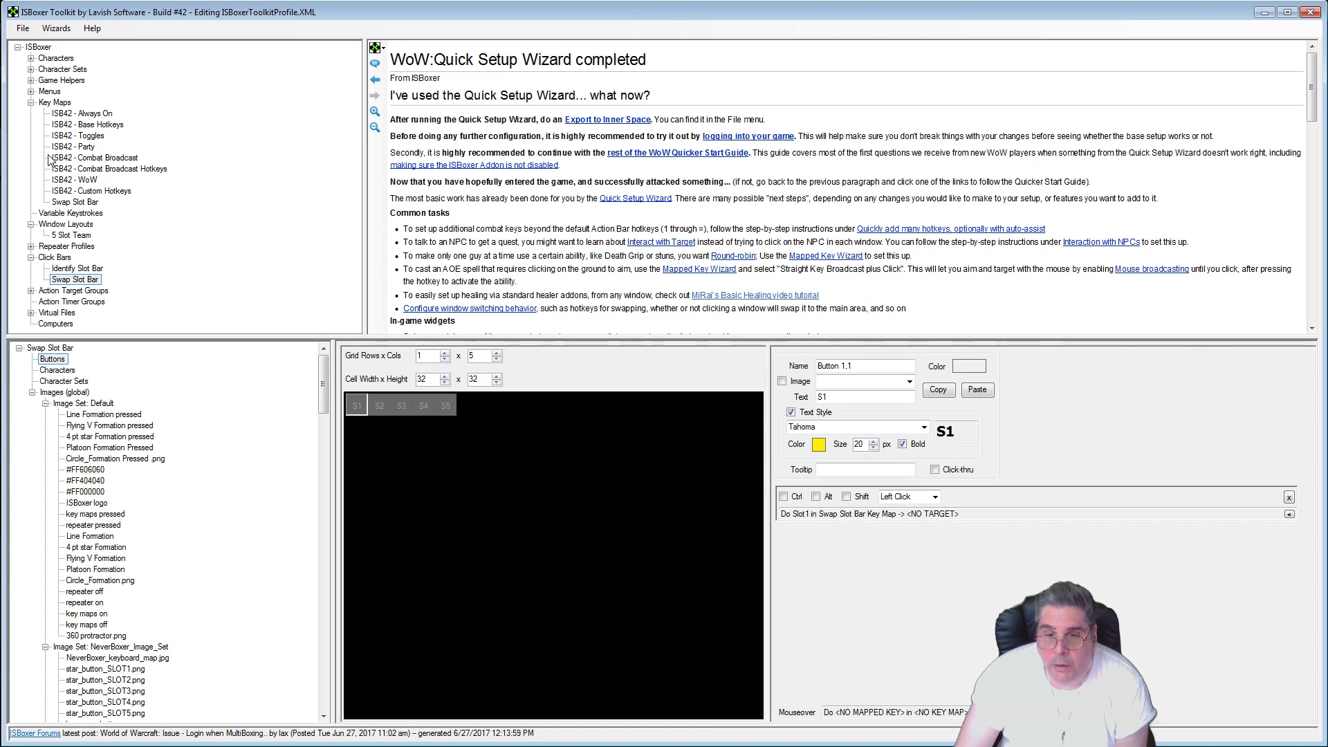
Step: Assign the 5 Slot Team character set to the Swap Slot Bar click bar
left_click(31, 69)
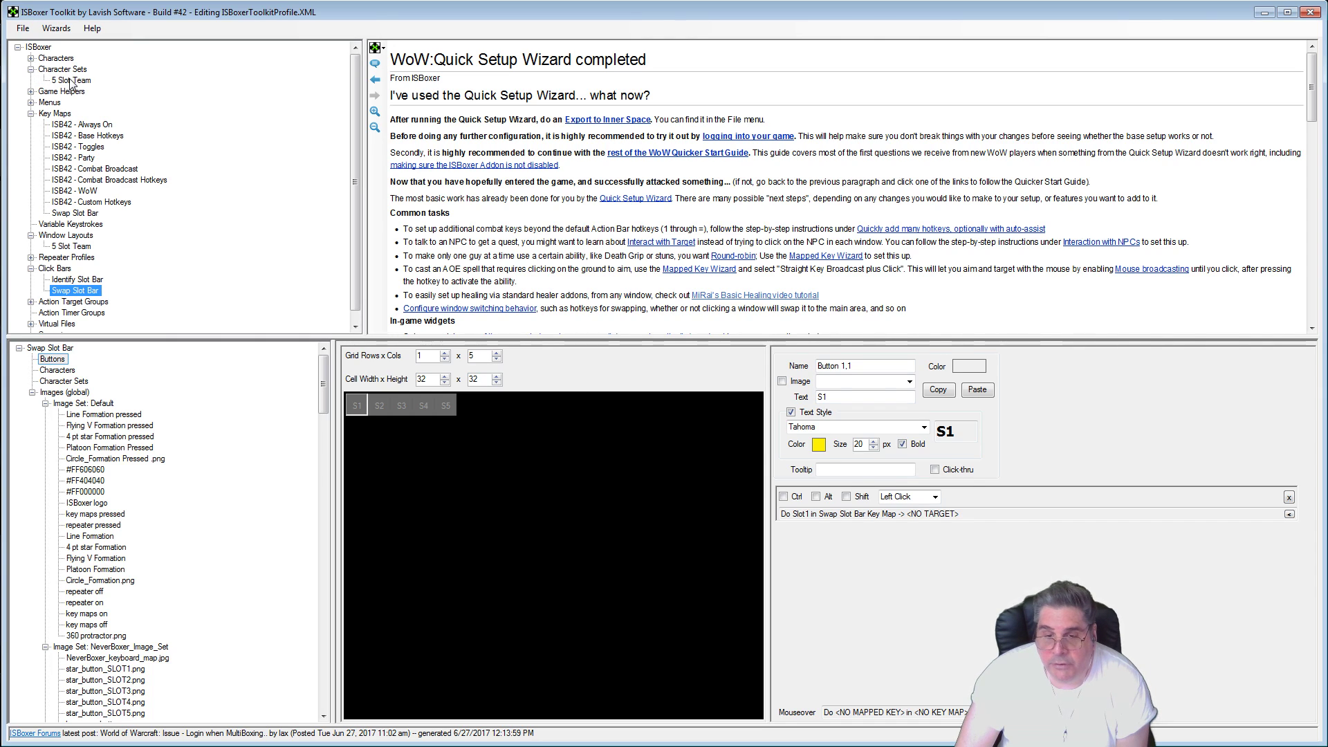
left_click_drag(161, 228, 194, 443)
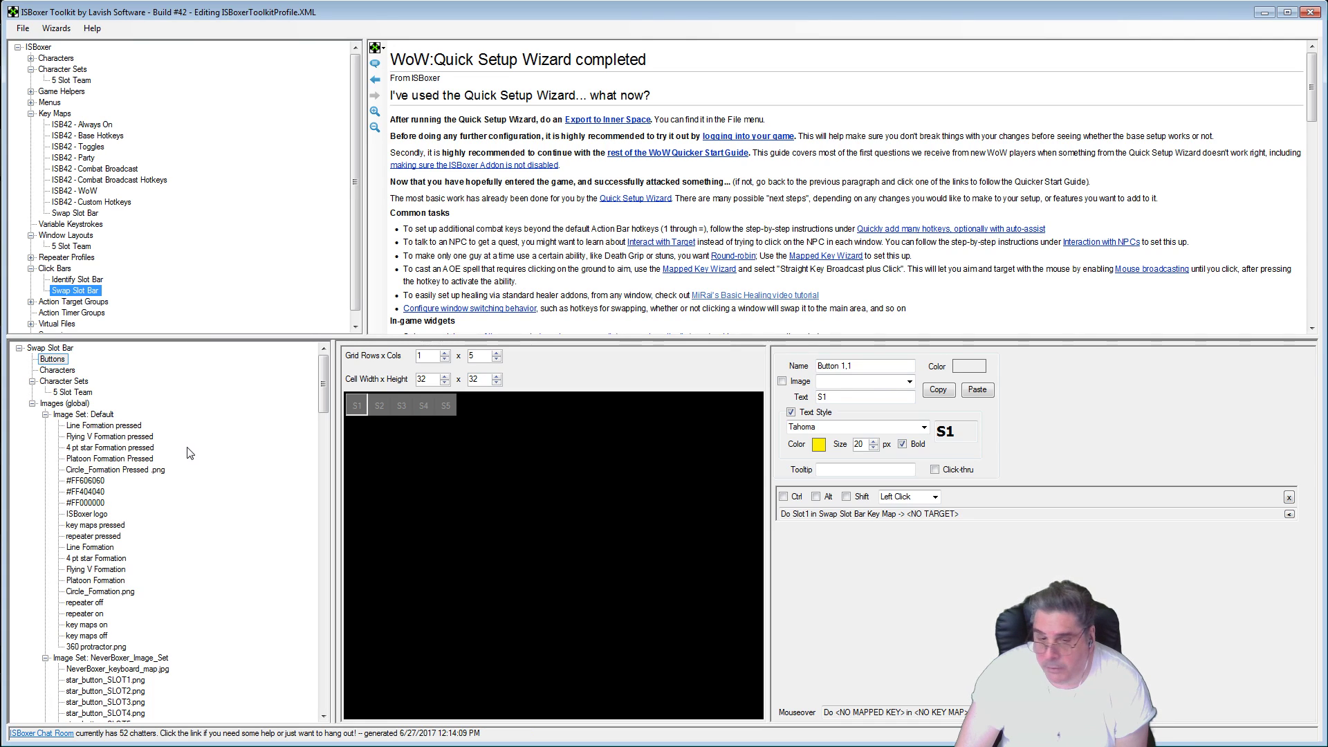
left_click(67, 394)
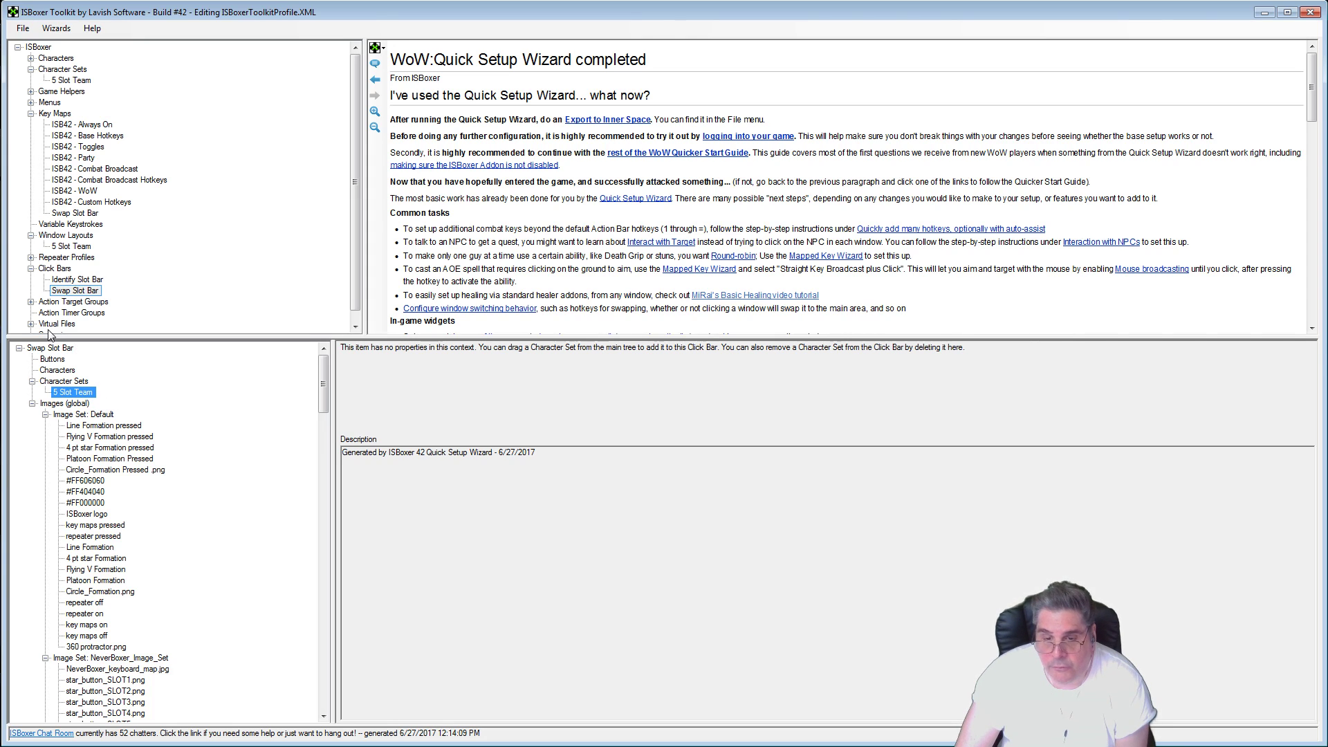
Step: Export the configuration to Inner Space and switch to the World of Warcraft windows
left_click(23, 28)
left_click(121, 129)
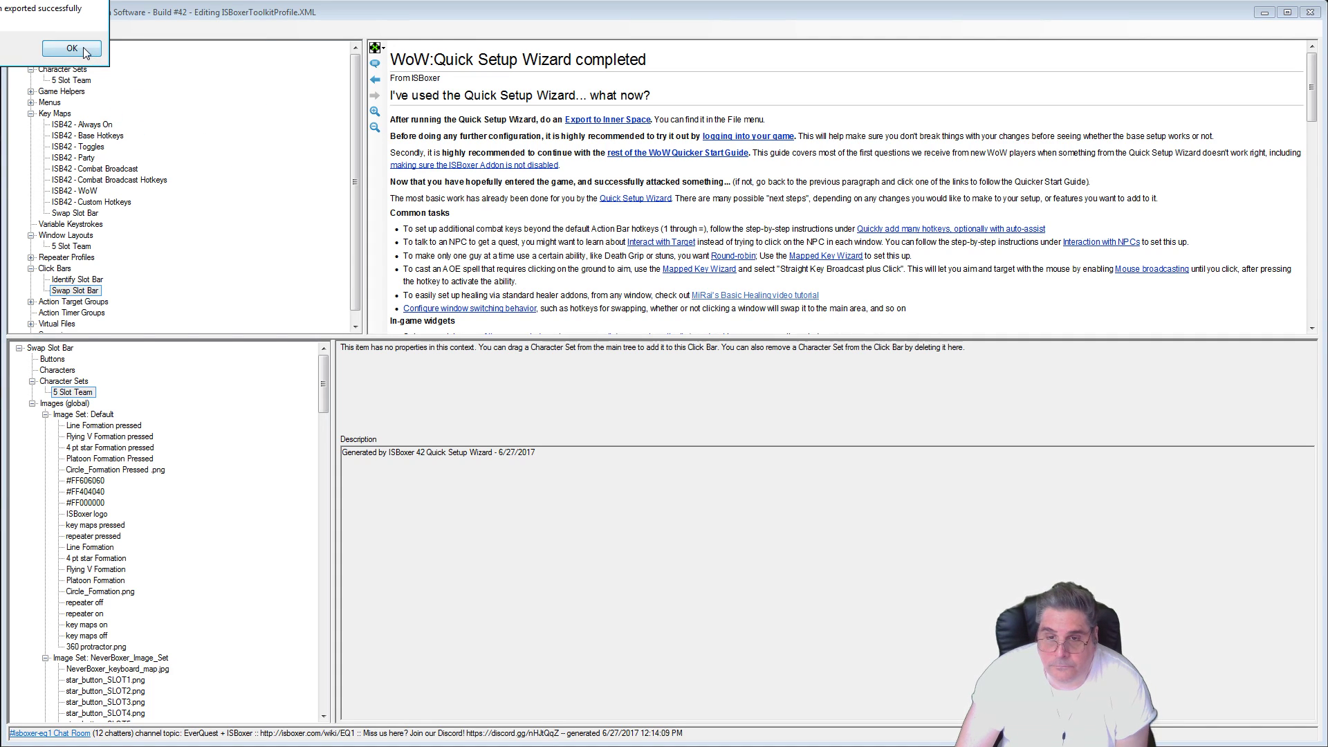
left_click(94, 53)
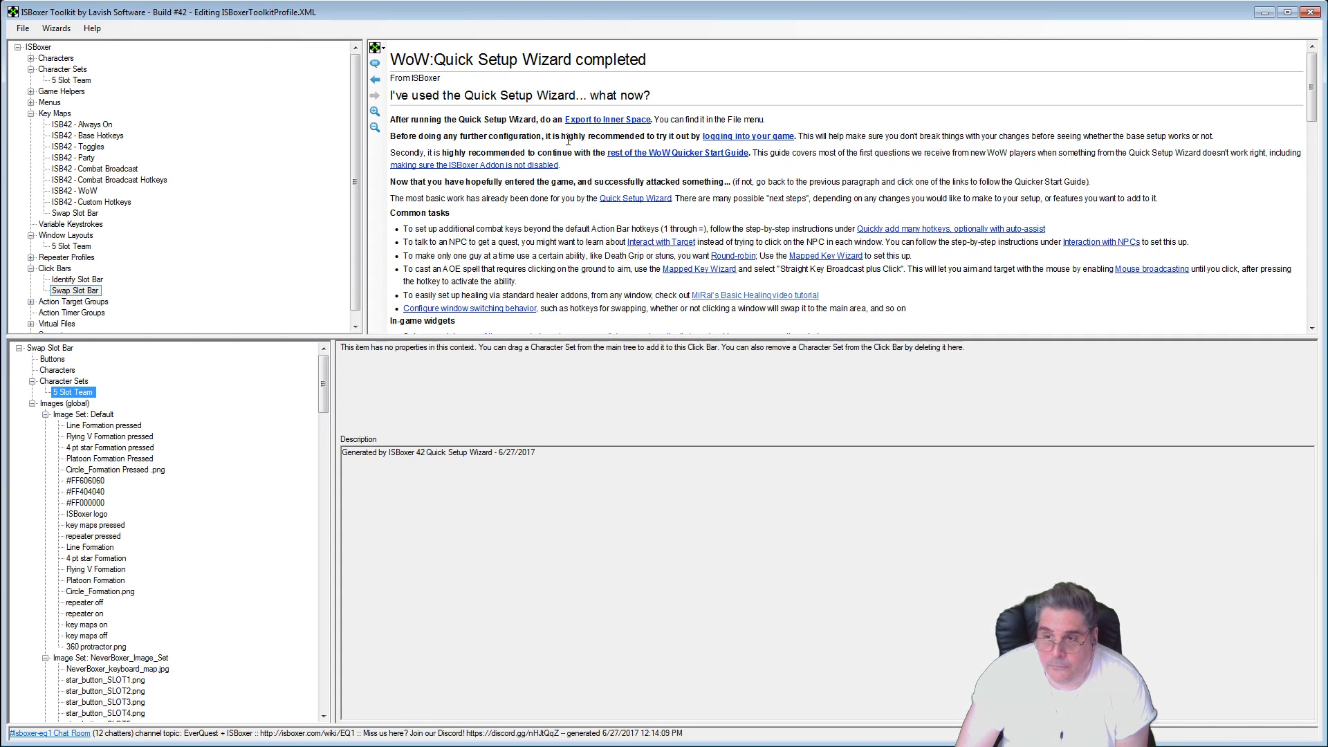
left_click(1265, 13)
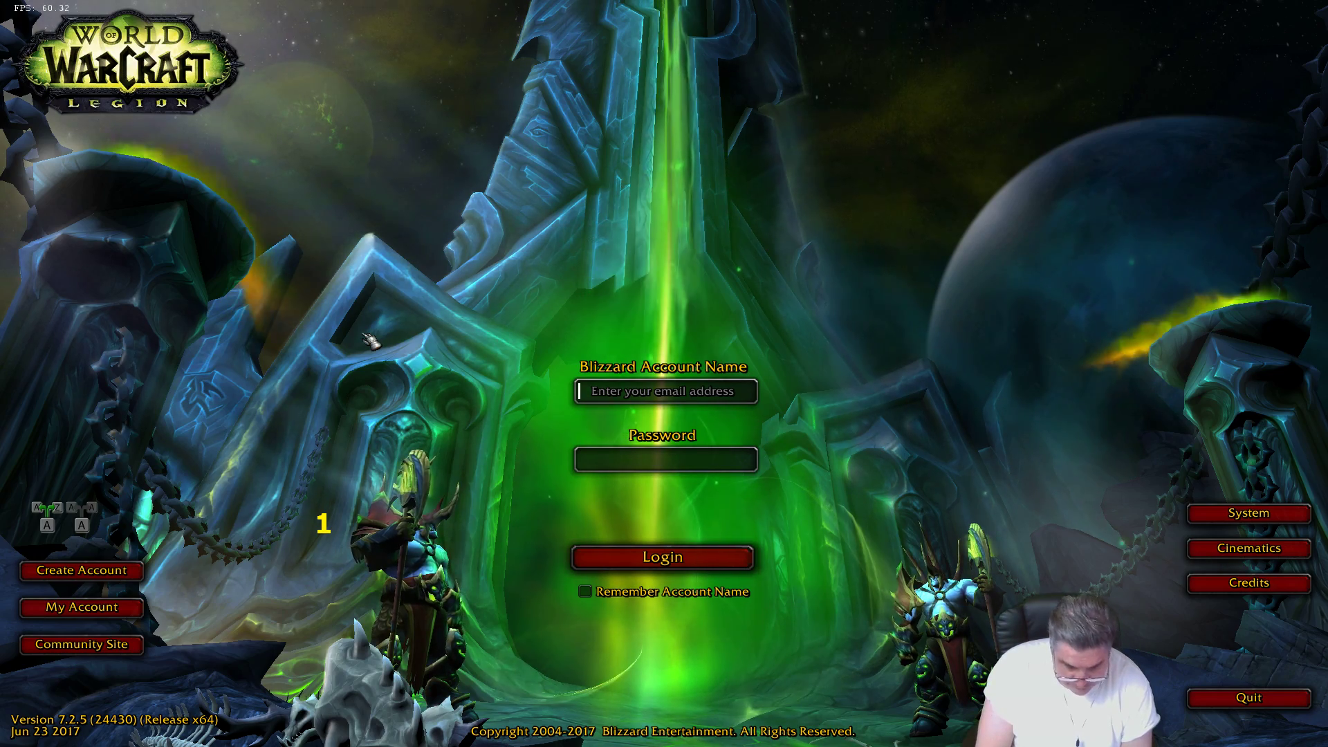
Step: Show all click bars in the slot 1 window and place the Swap Slot Bar beside the yellow slot number
key("ctrl+shift+alt+g")
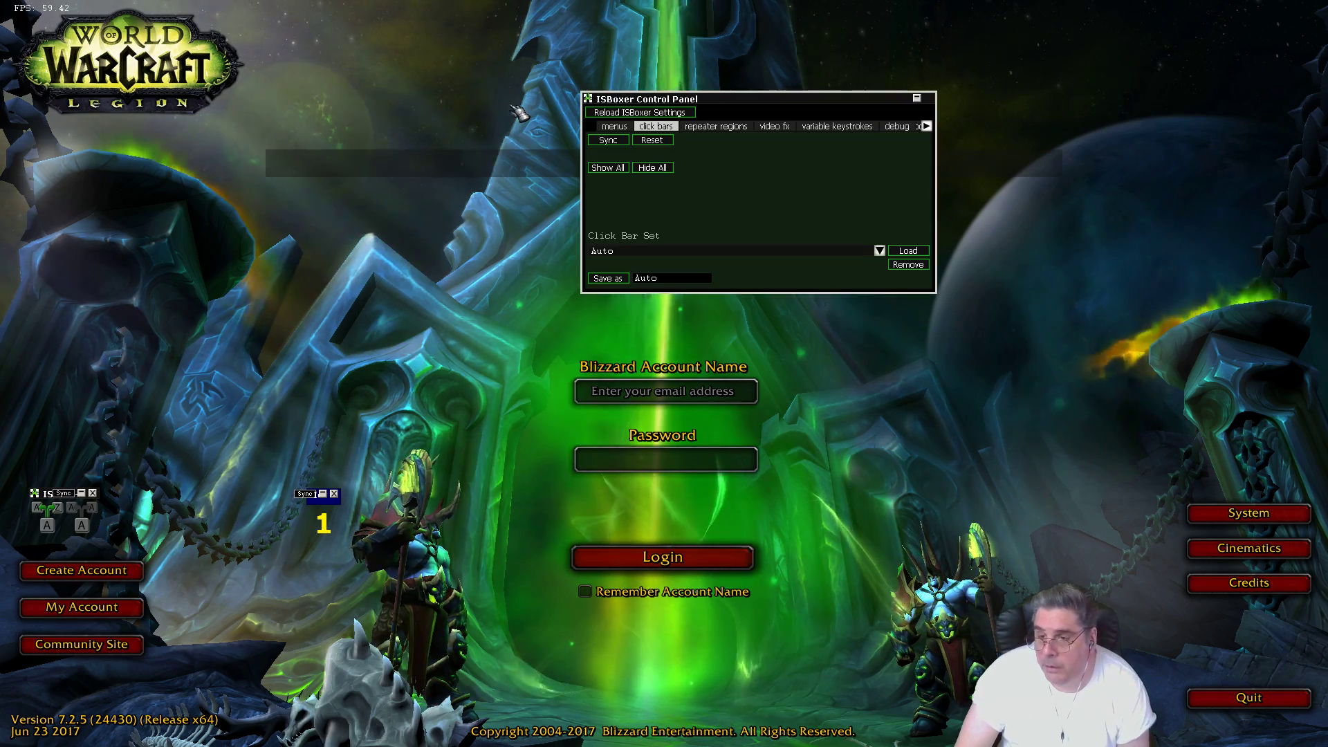
left_click(616, 169)
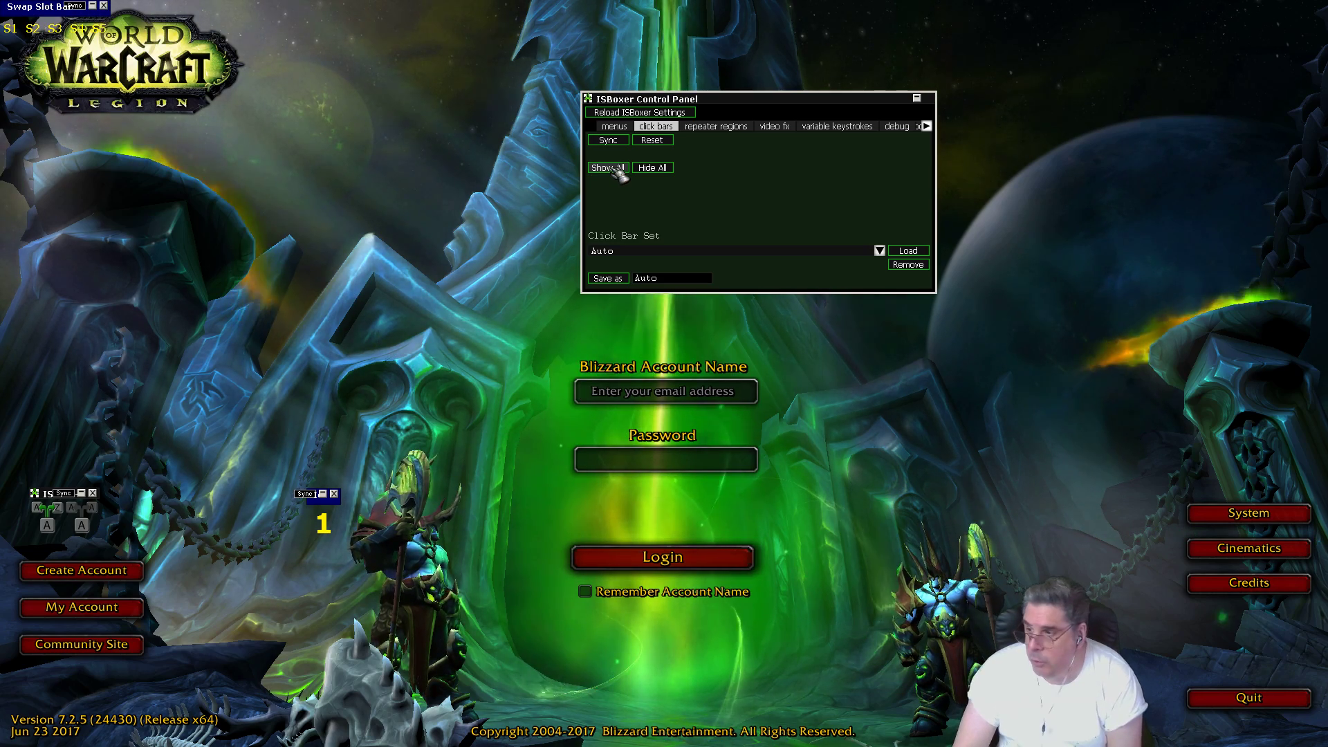
left_click_drag(43, 15, 213, 517)
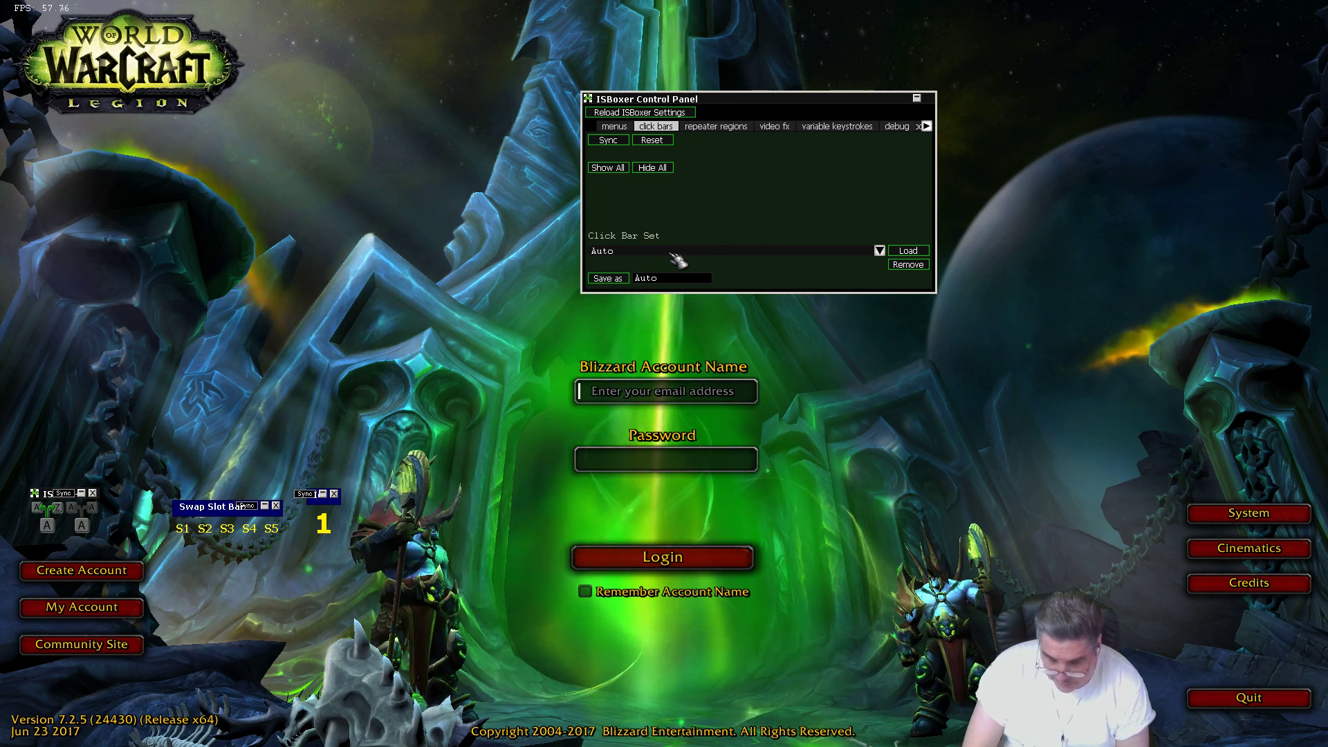
key("ctrl+shift+alt+g")
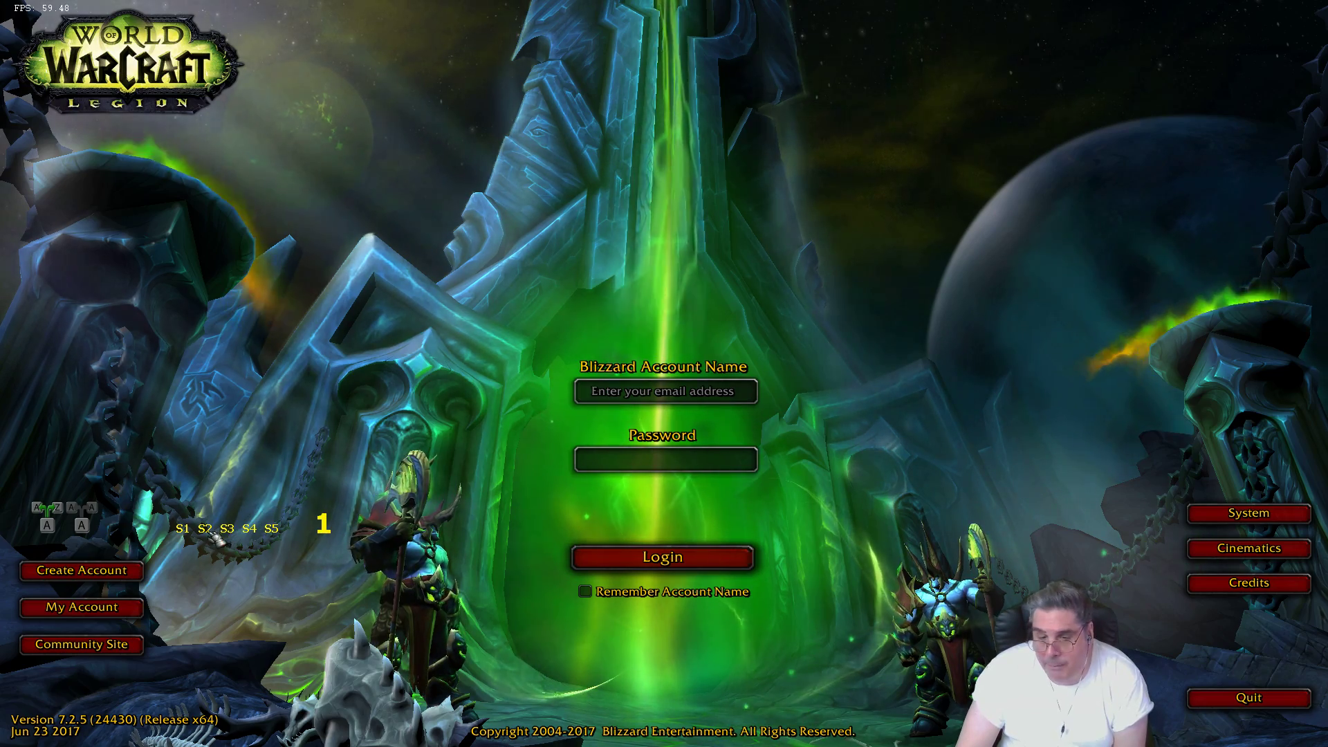
Step: Swap to slot 2 with the Swap Slot Bar and show all click bars in that window
left_click(207, 529)
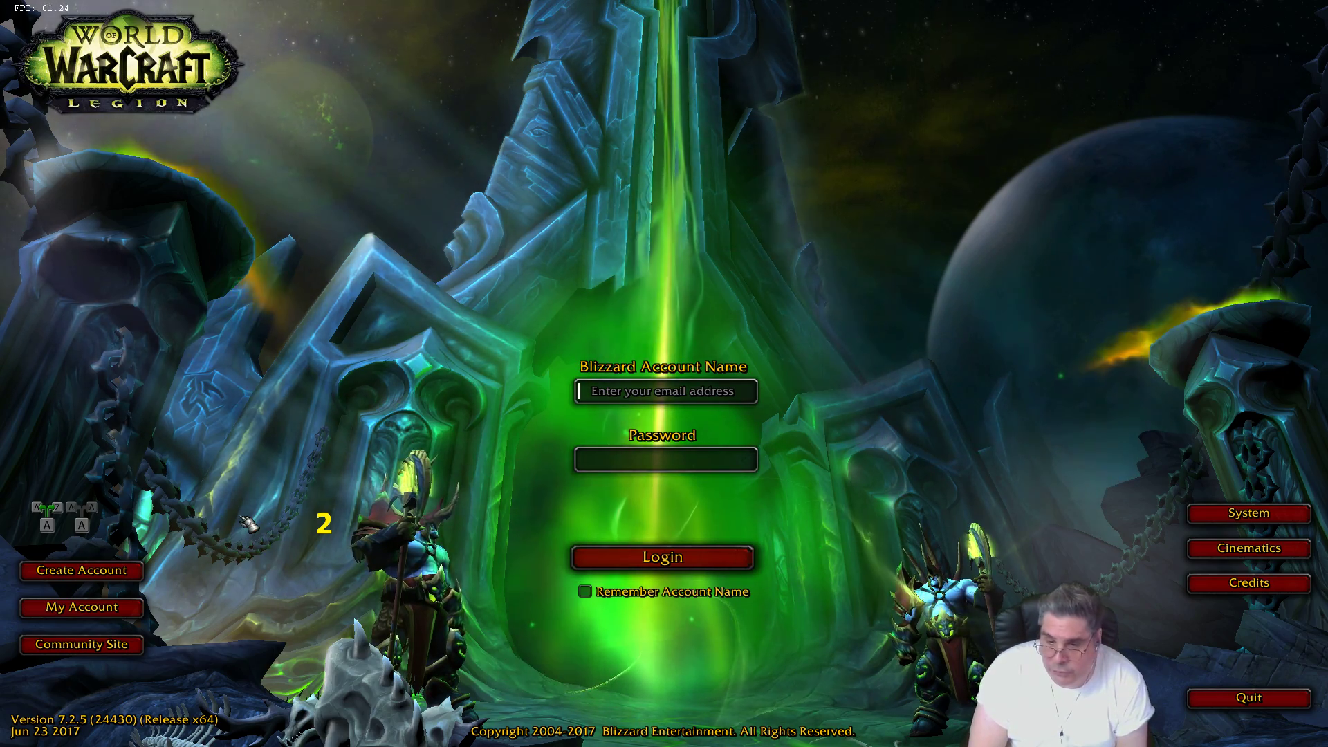
key("ctrl+shift+alt+g")
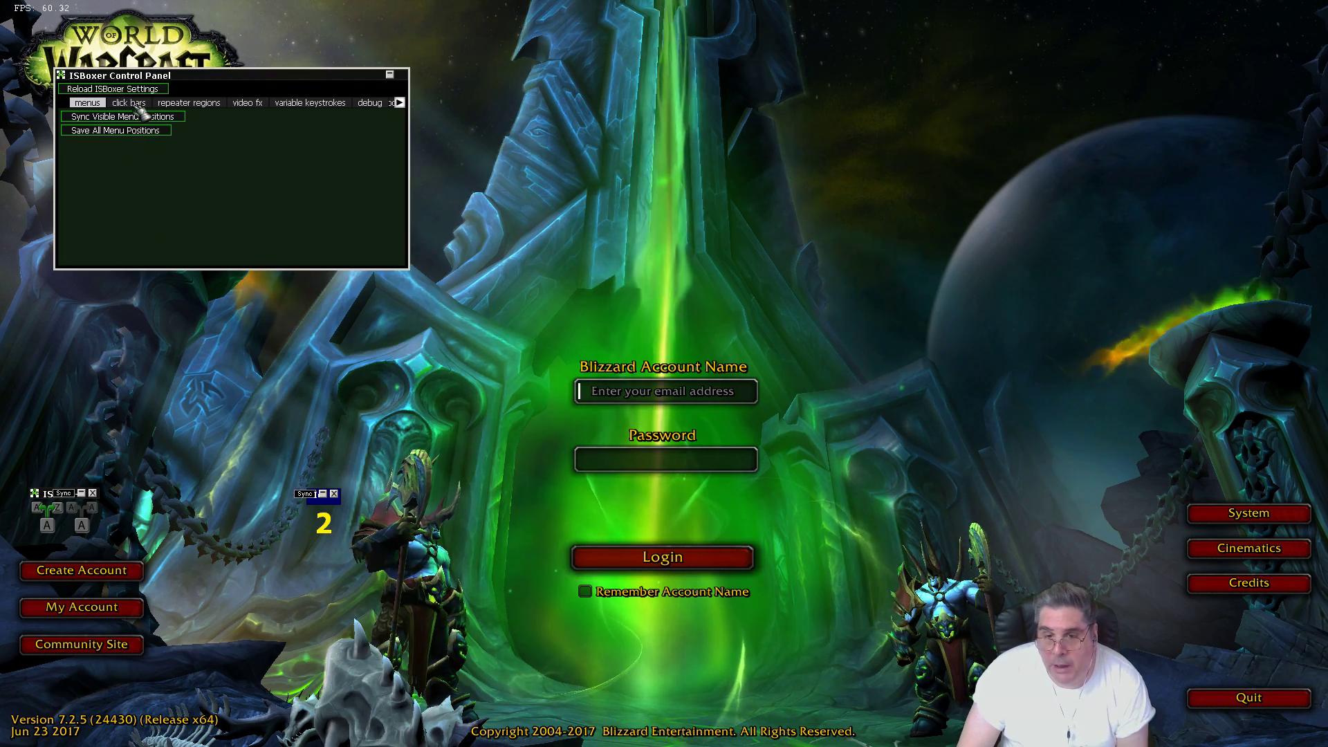
left_click(129, 102)
left_click(81, 144)
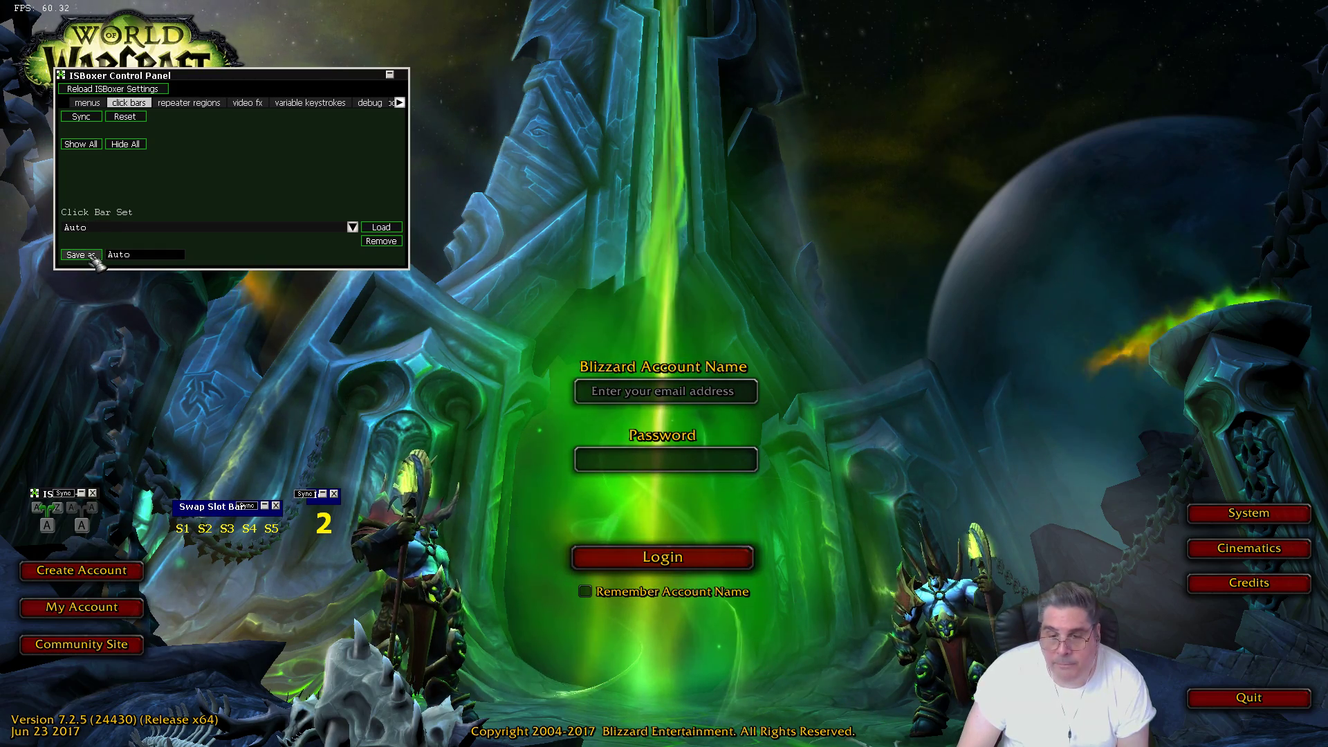
key("ctrl+shift+alt+g")
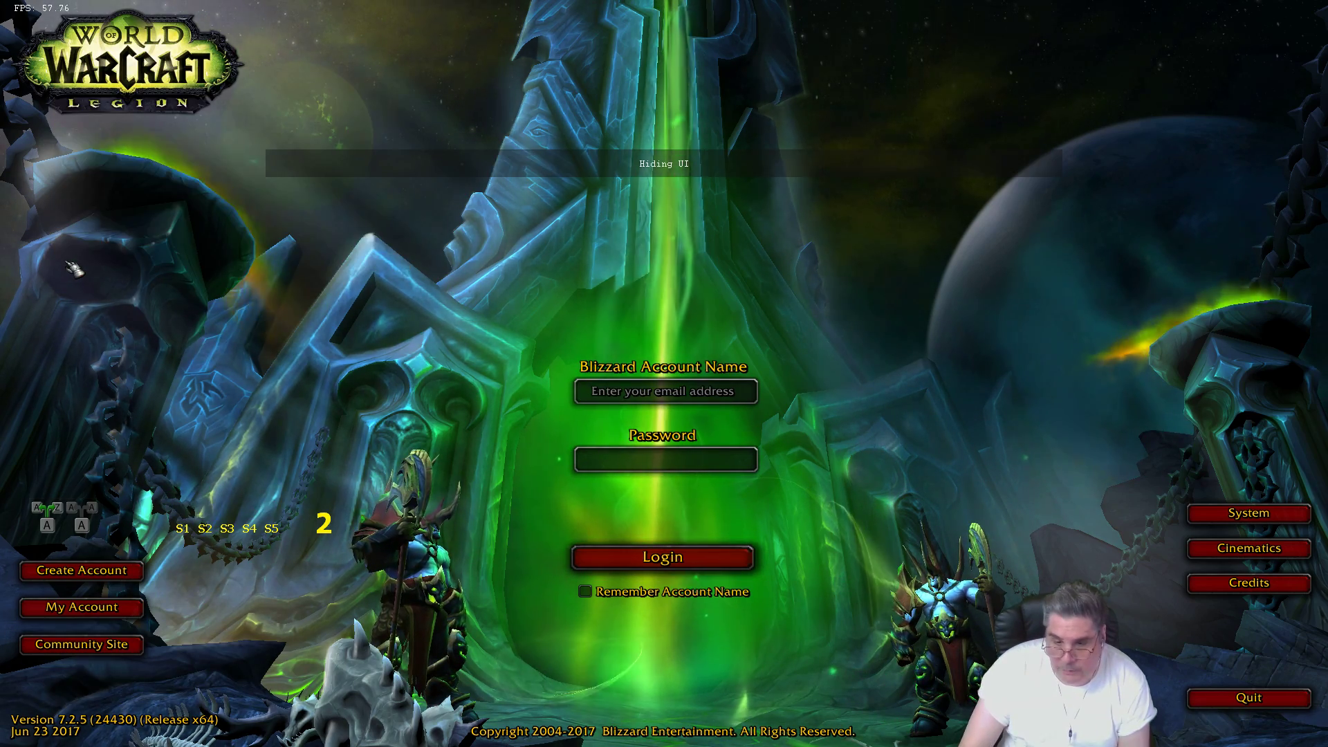
Step: Swap to slot 3 with the Swap Slot Bar and show all click bars in that window
left_click(229, 530)
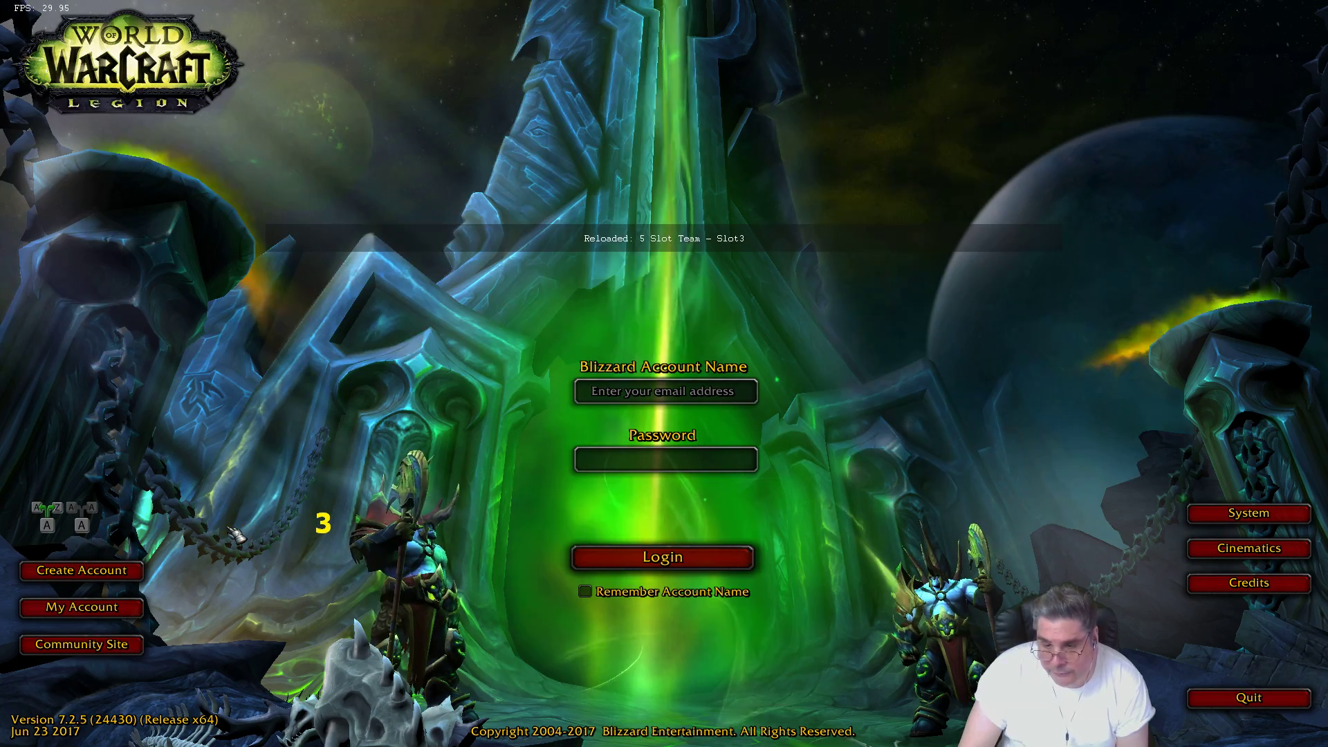
key("ctrl+shift+alt+g")
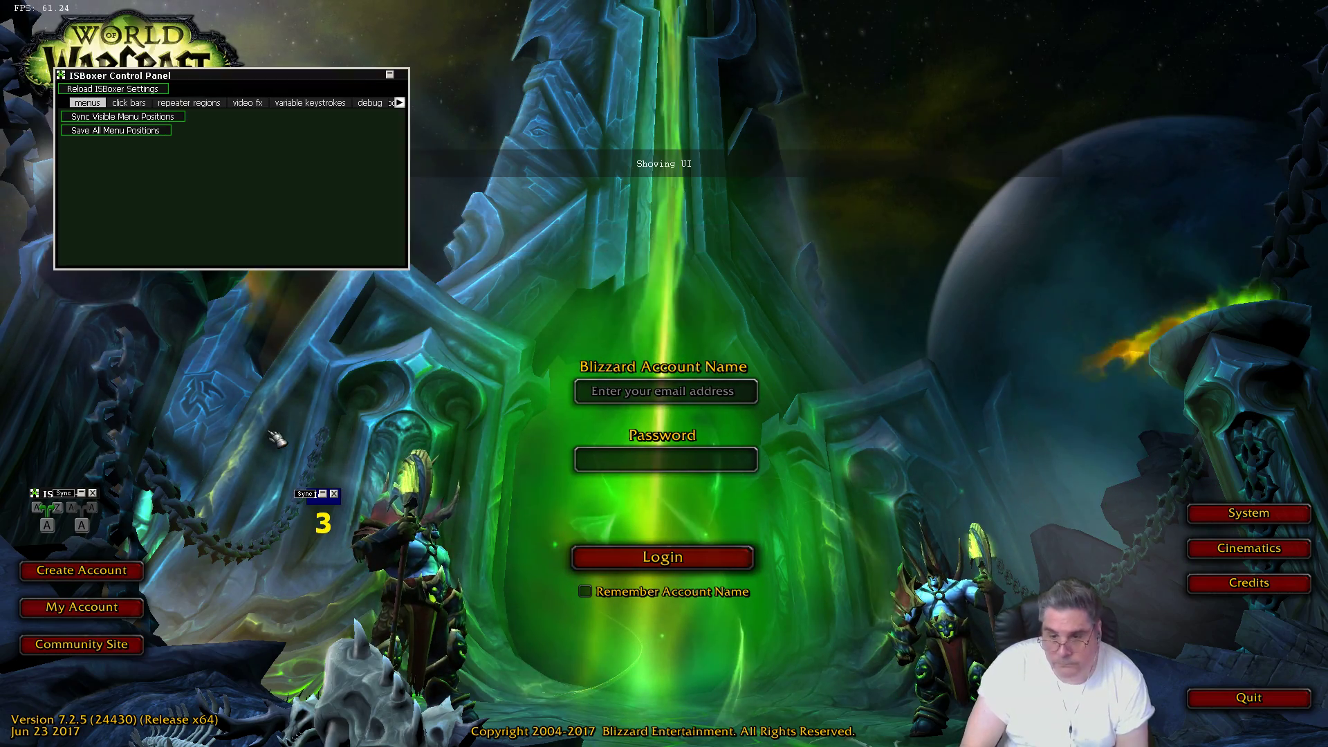
left_click(136, 104)
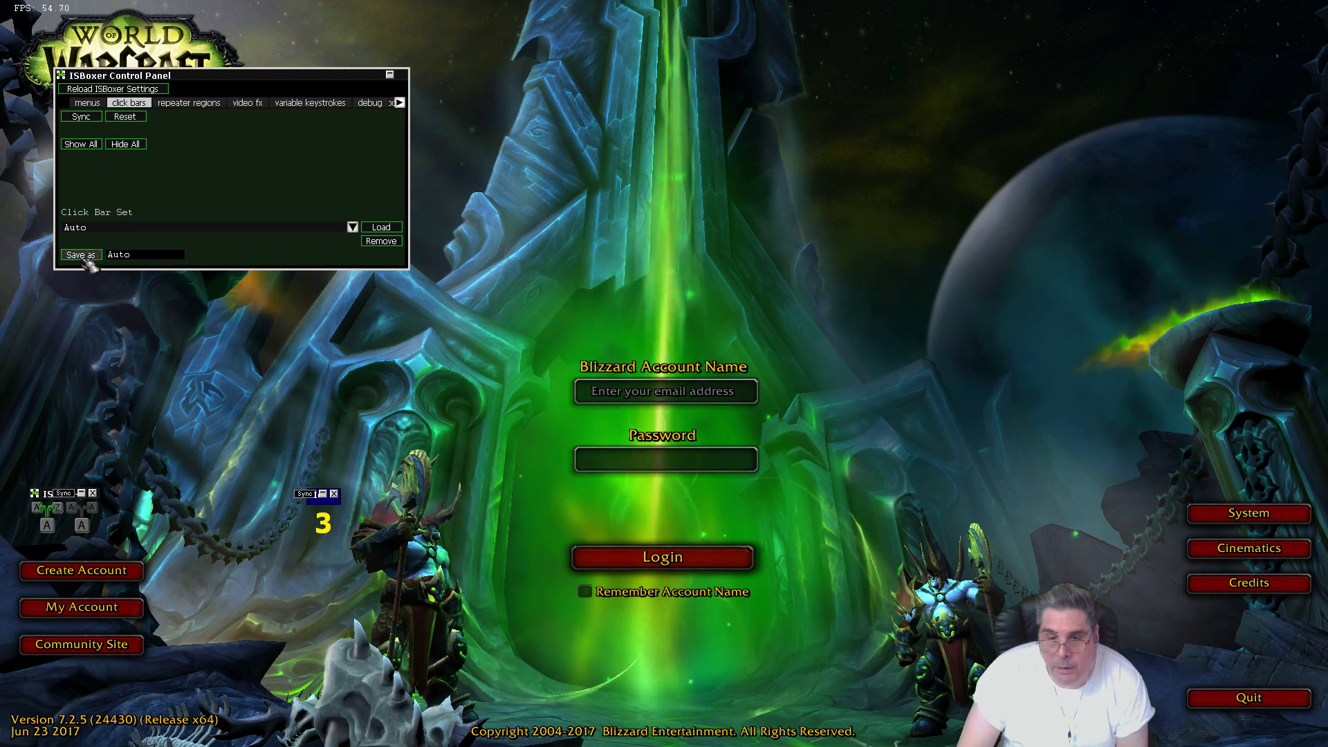
left_click(86, 145)
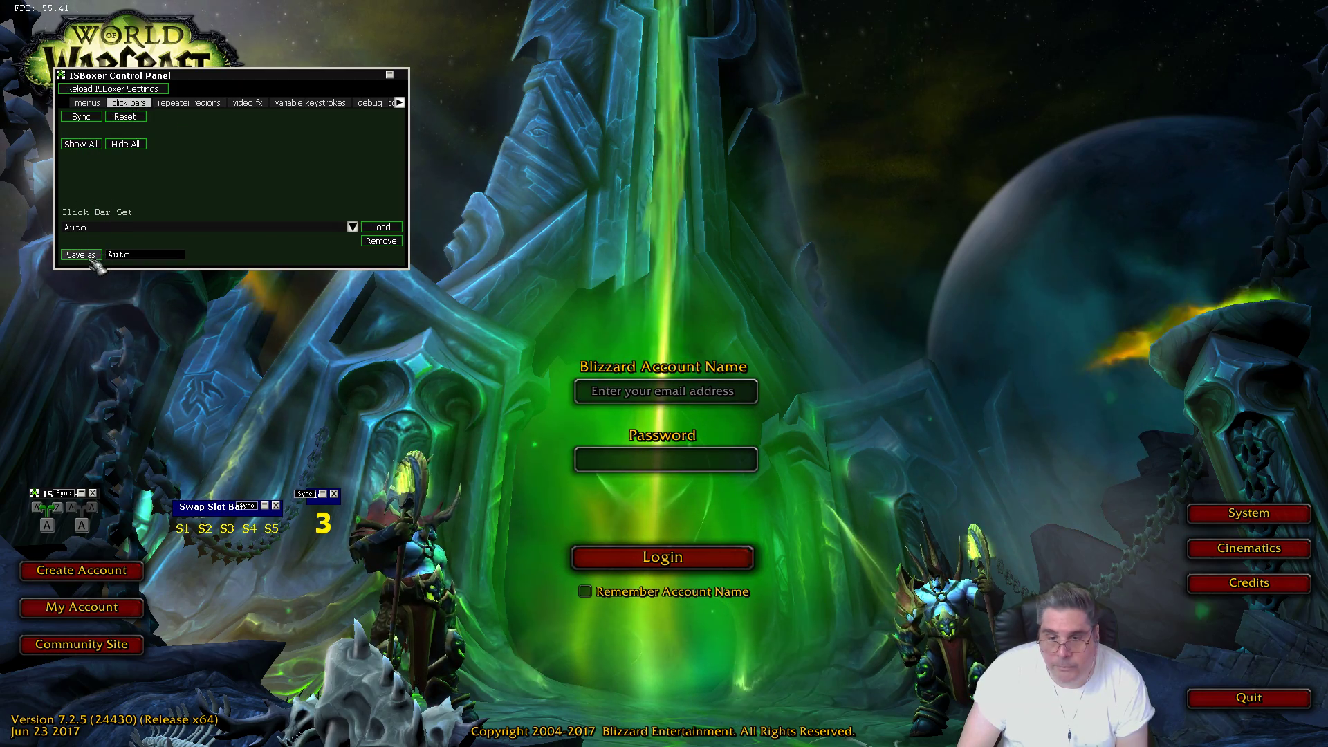
key("ctrl+shift+alt+g")
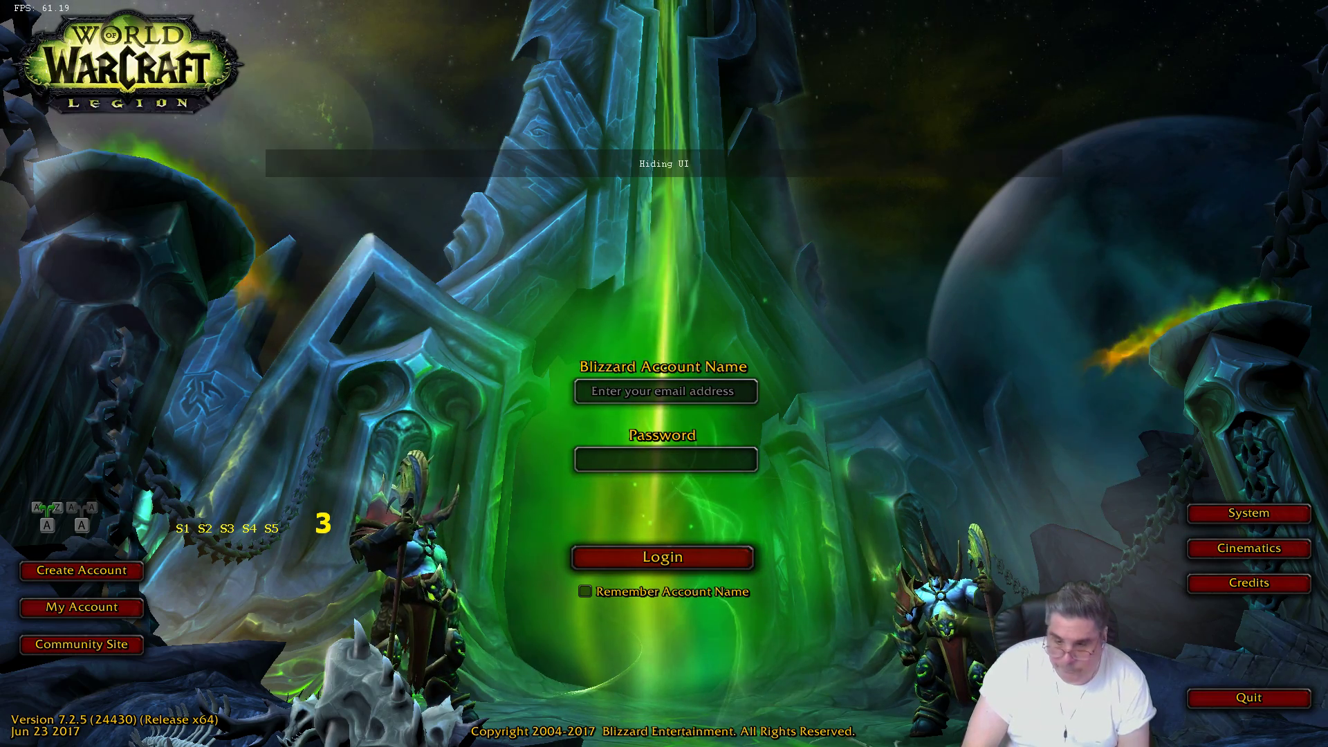
Step: Swap to slot 4 with the Swap Slot Bar and show all click bars in that window
left_click(249, 528)
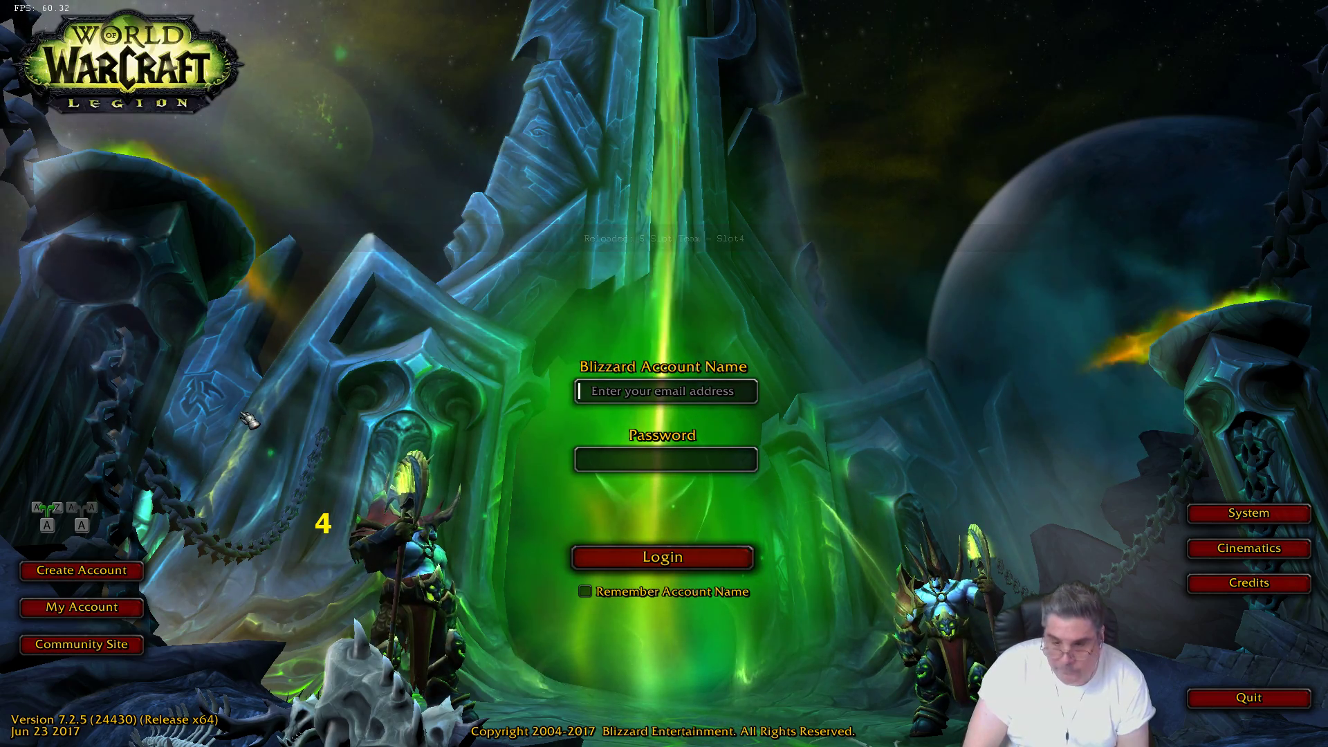
key("ctrl+shift+alt+g")
left_click(130, 102)
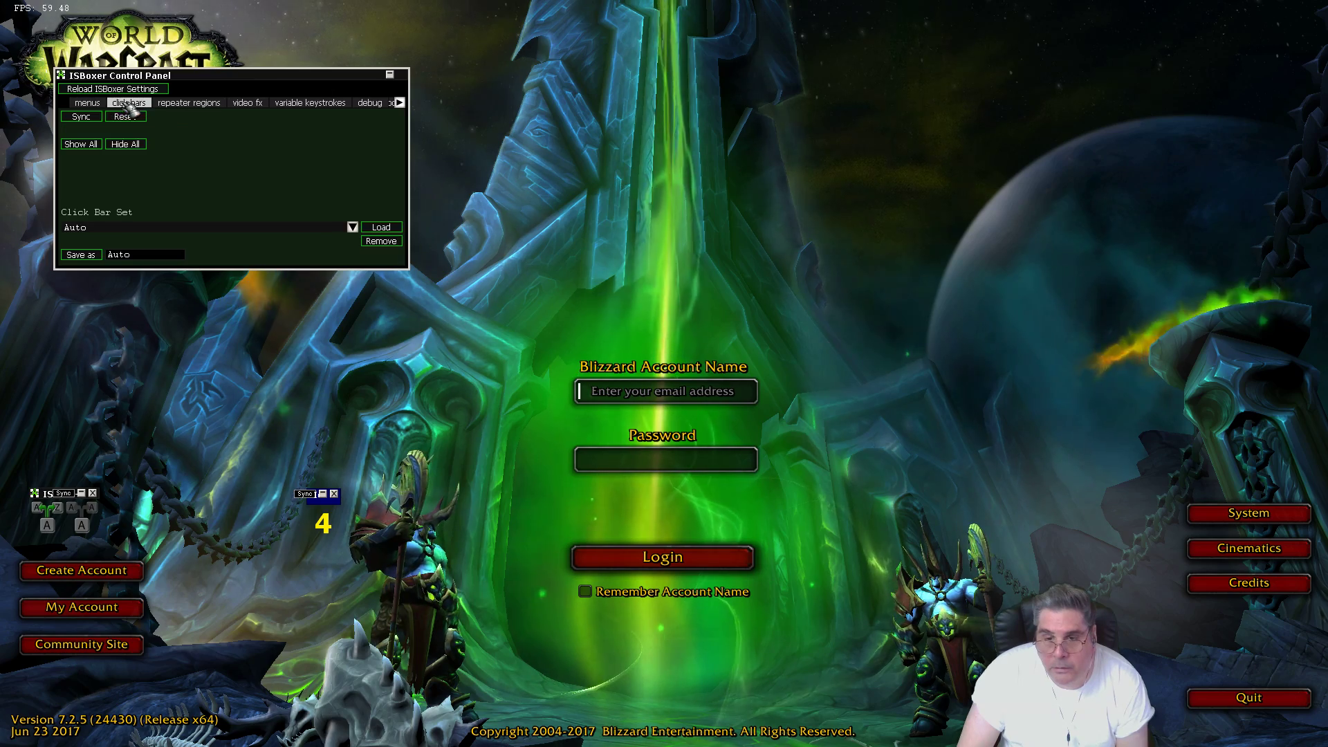
left_click(81, 144)
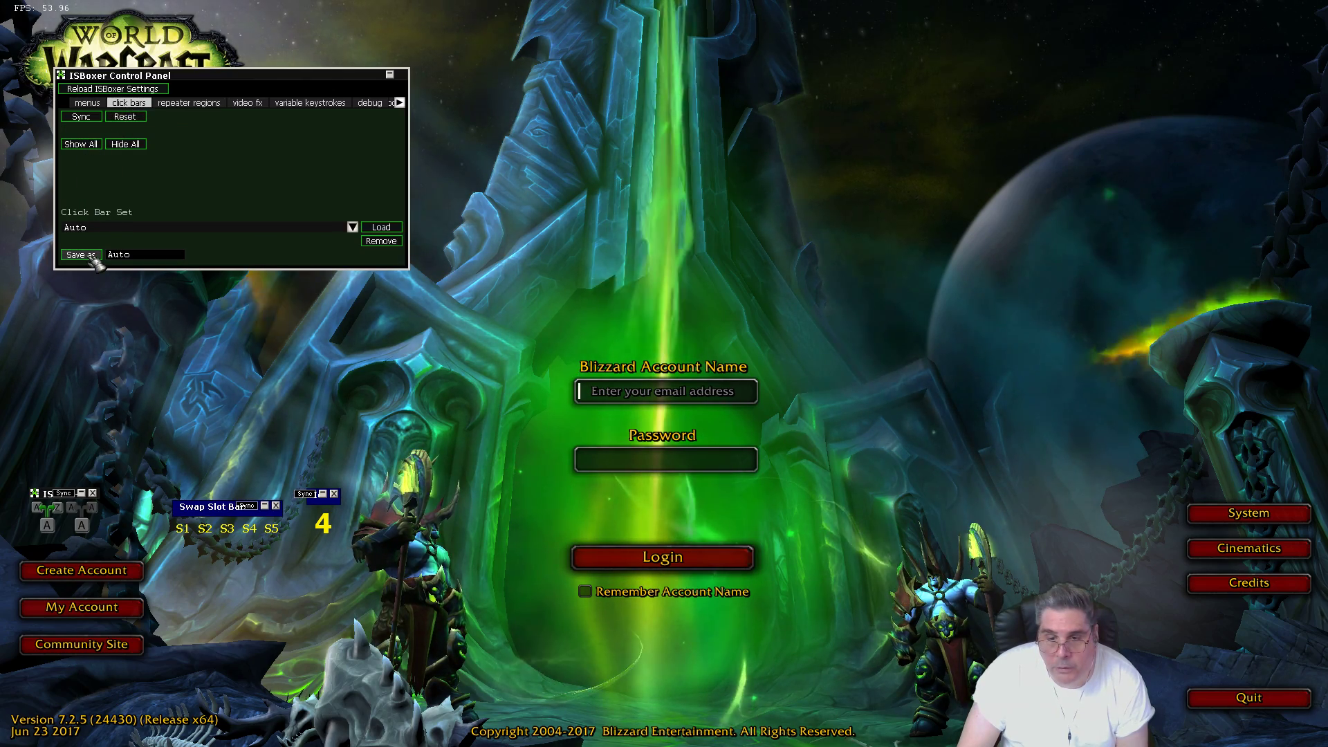
key("ctrl+shift+alt+g")
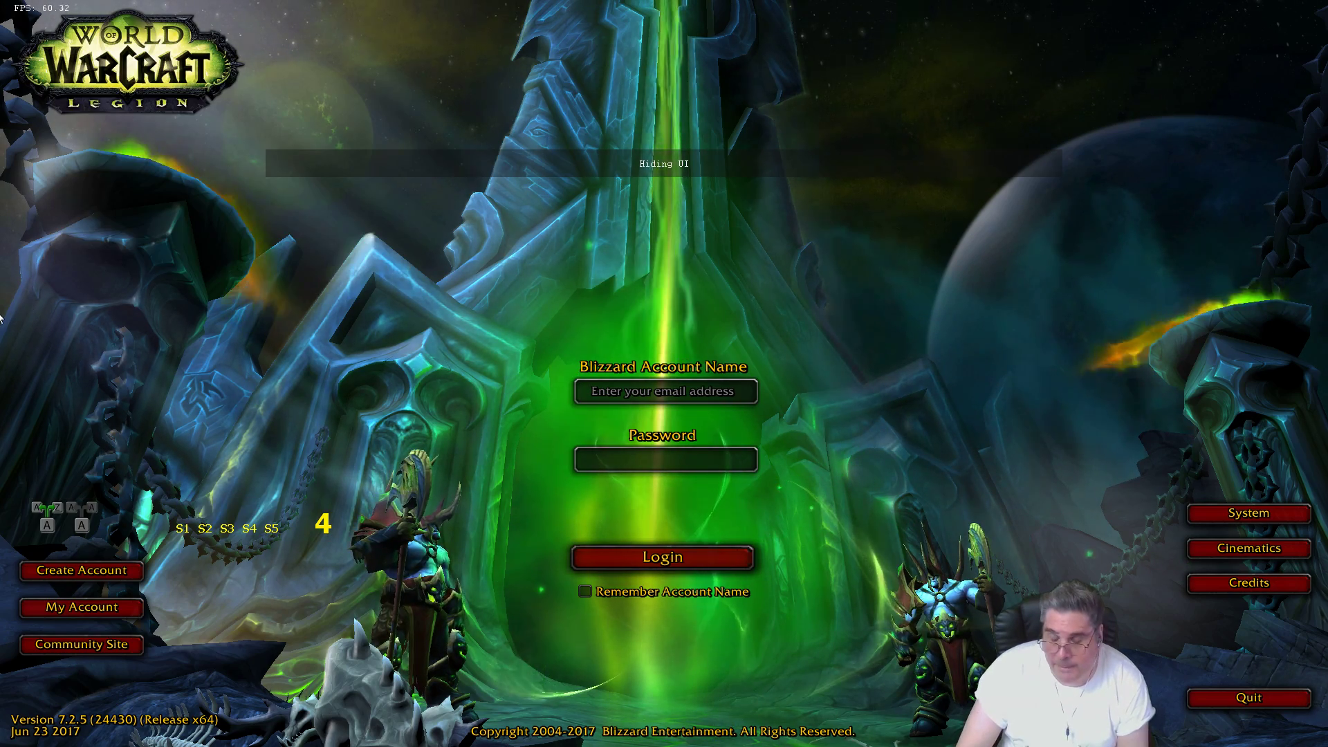
Step: Swap to slot 5 with the Swap Slot Bar and show all click bars in that window
left_click(272, 529)
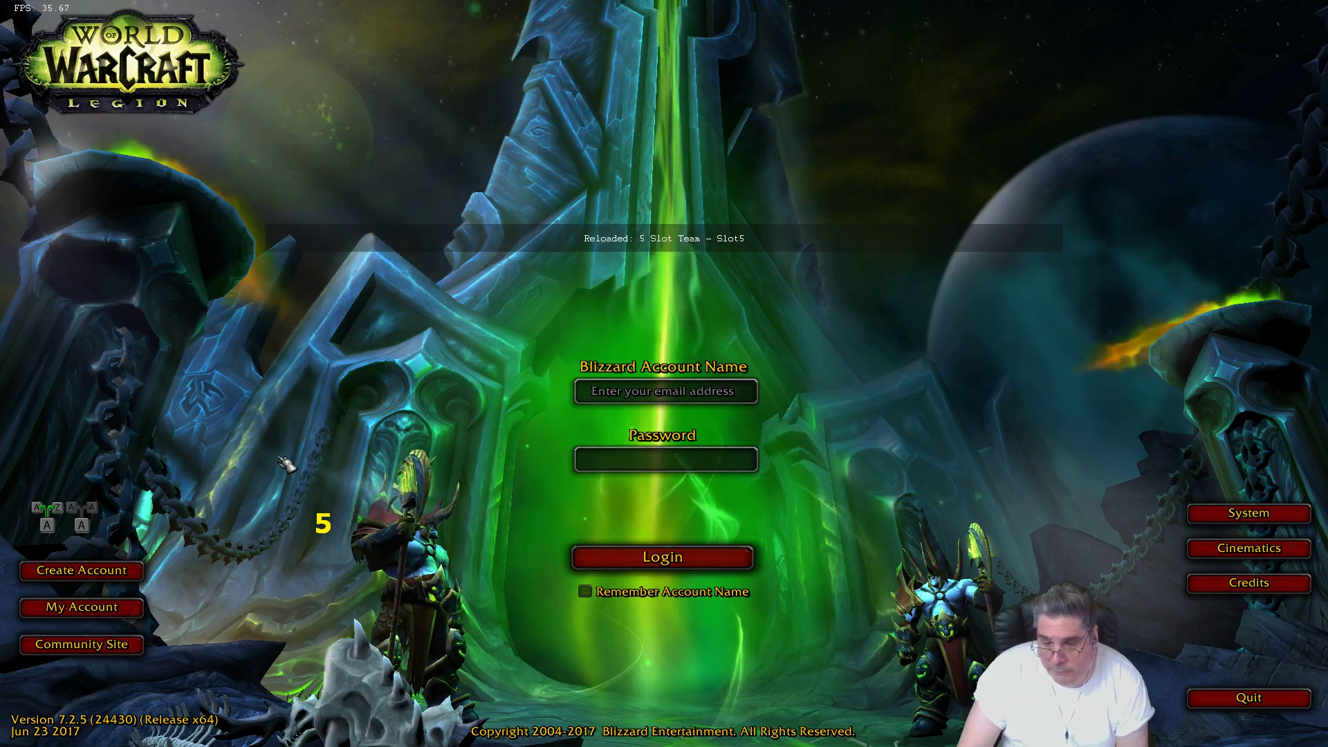
key("ctrl+shift+alt+g")
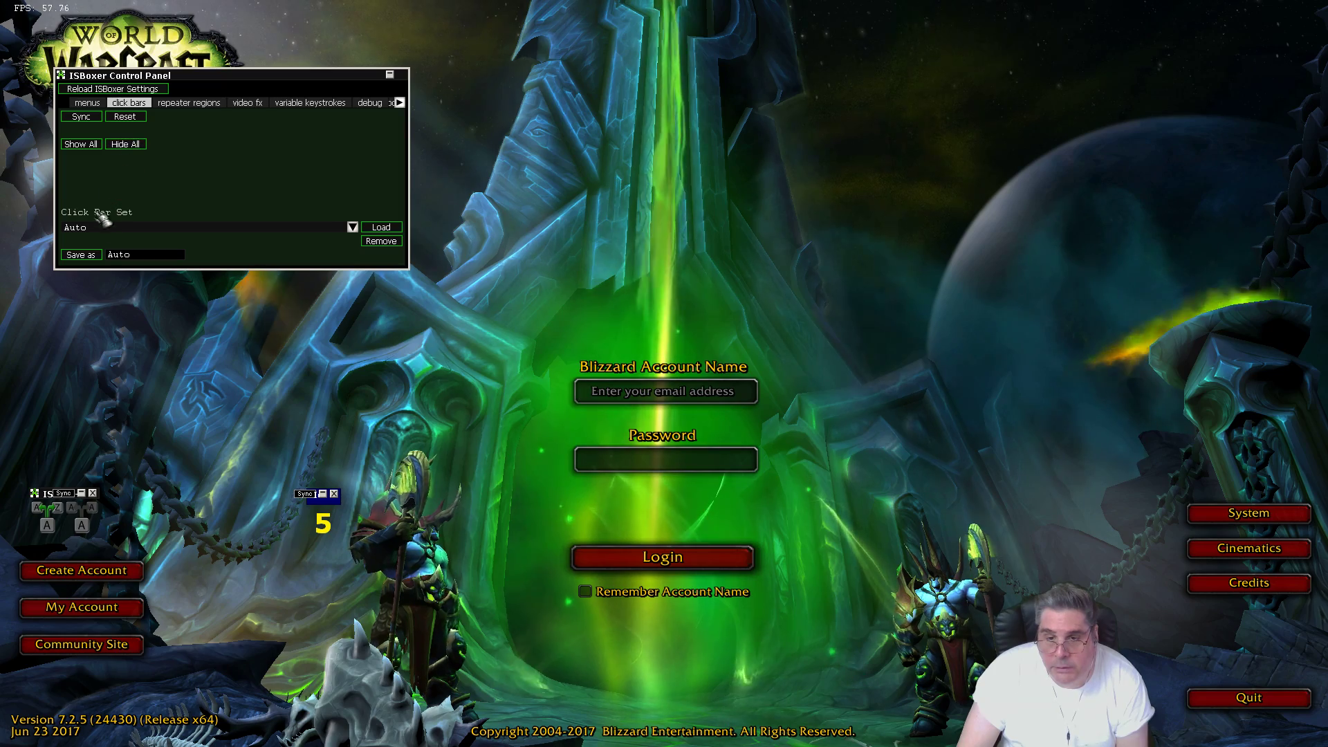
left_click(81, 144)
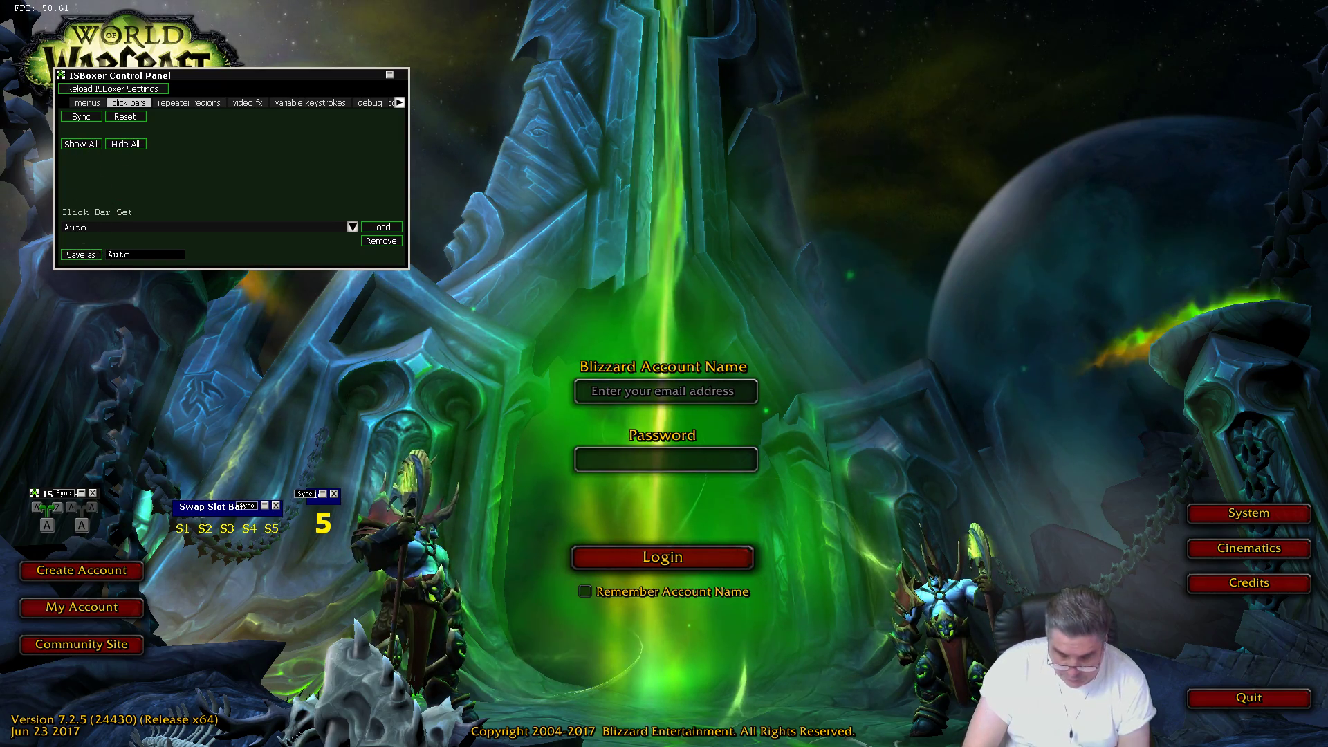
key("ctrl+shift+alt+g")
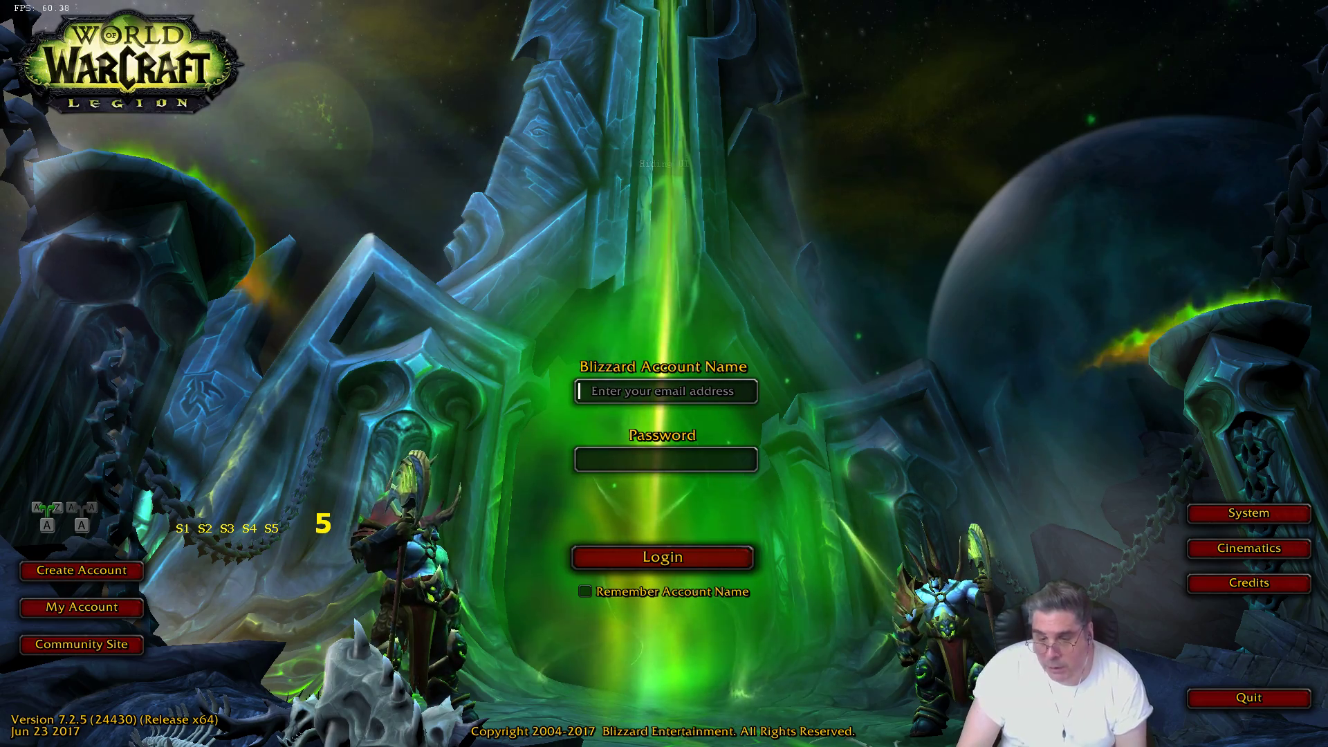
Step: Test the Swap Slot Bar buttons by swapping through slots 1 to 5 and back to slot 1
left_click(182, 529)
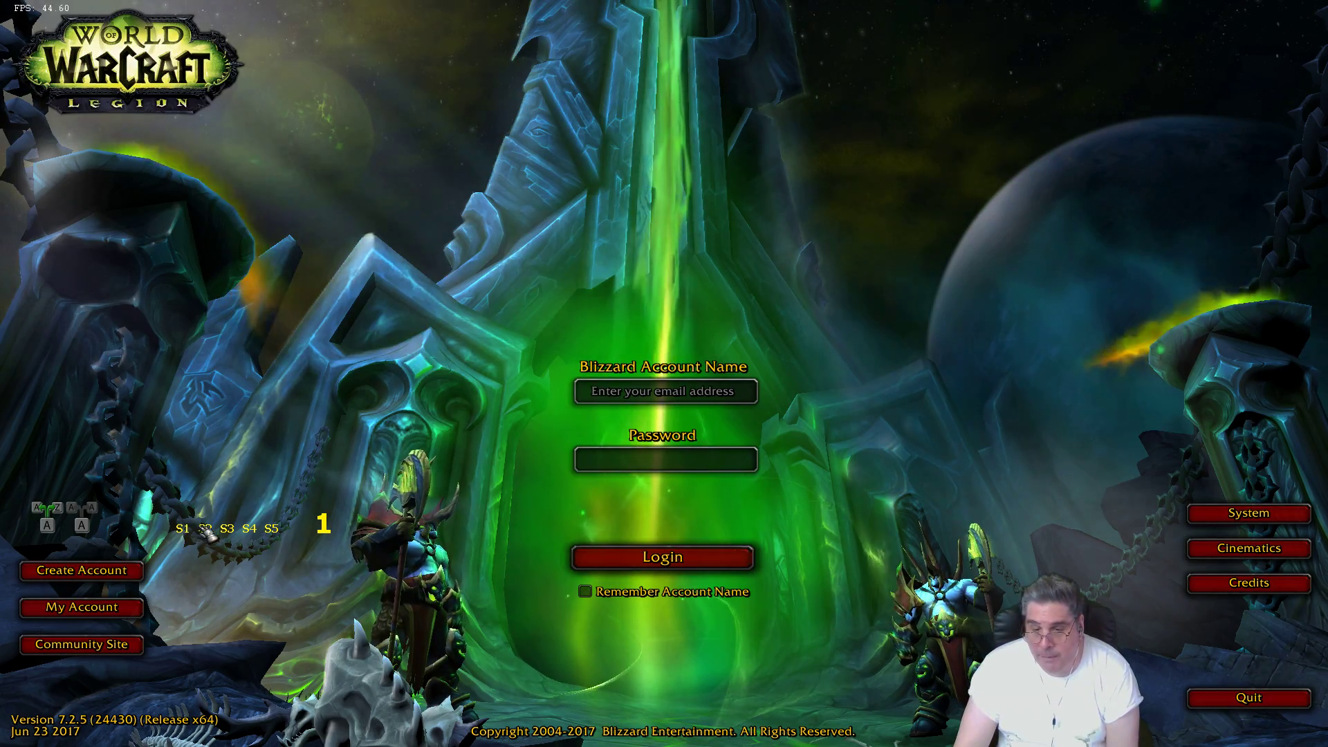
left_click(205, 530)
left_click(244, 531)
left_click(231, 531)
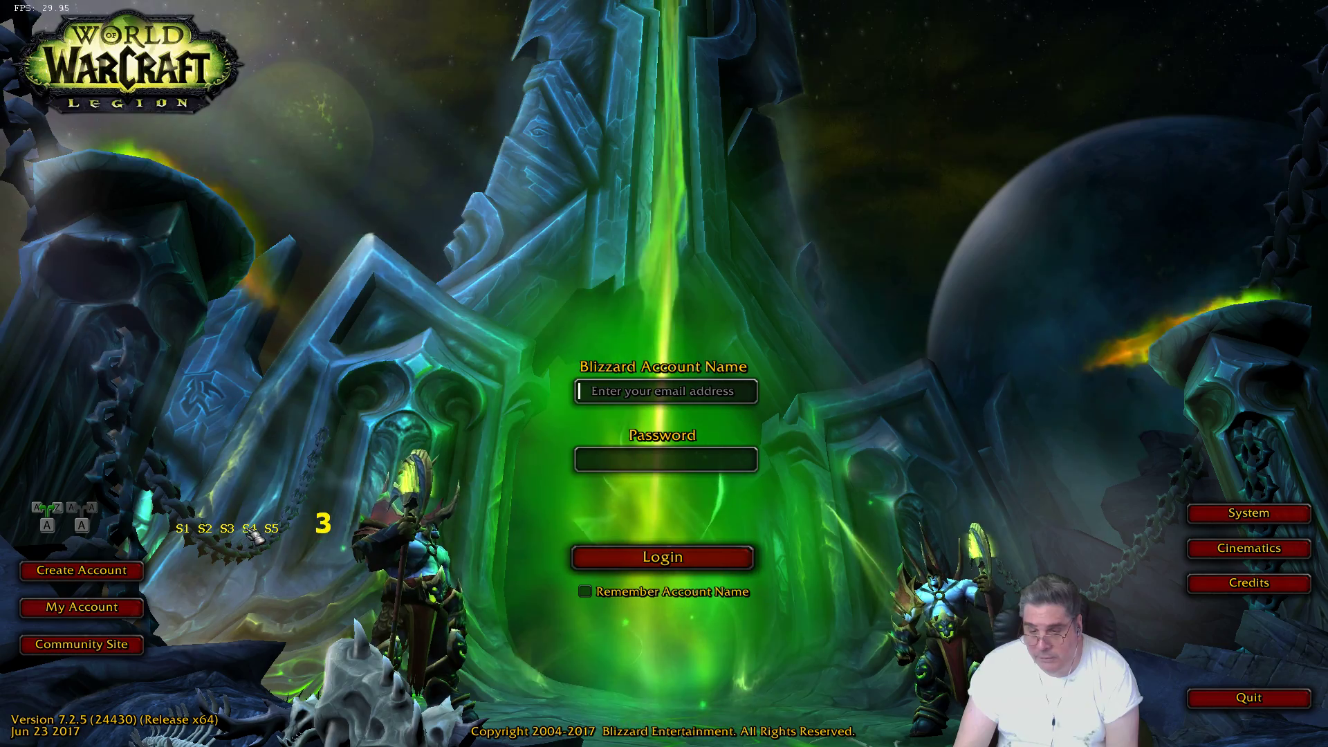
left_click(247, 530)
left_click(273, 531)
left_click(245, 536)
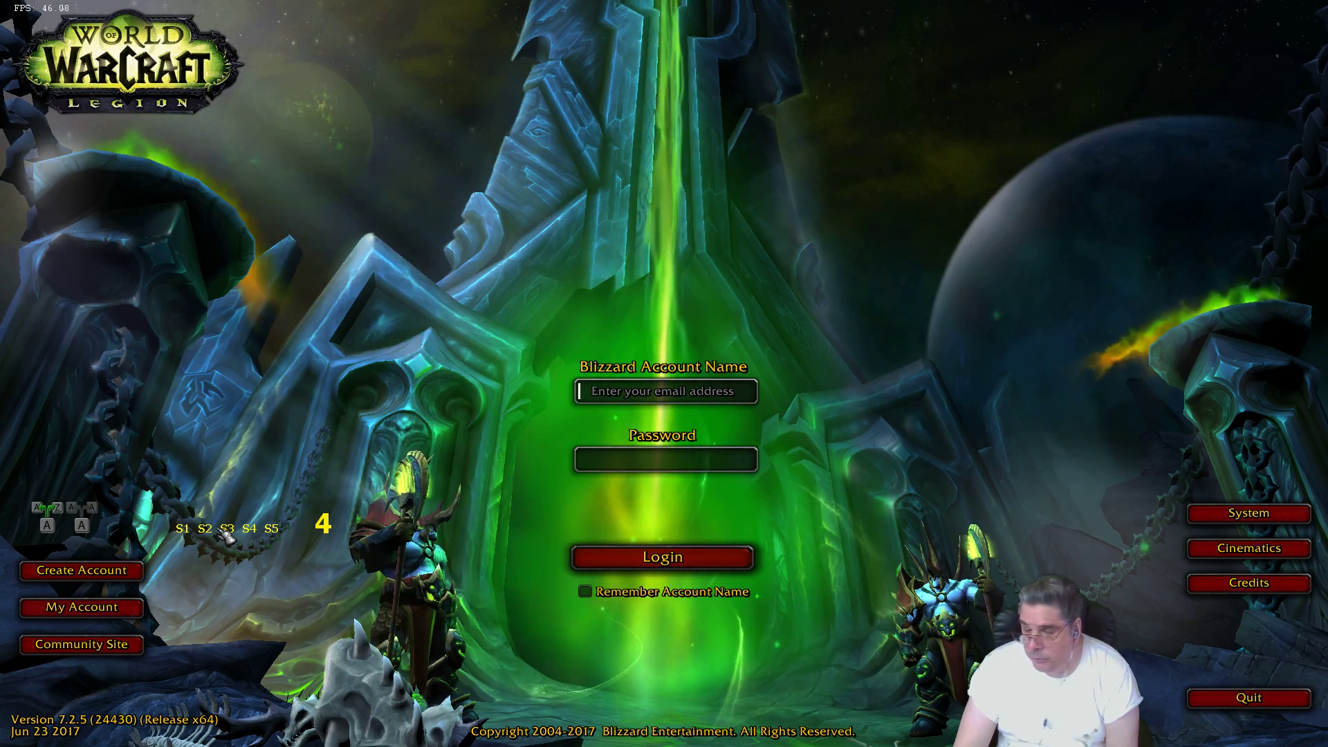
left_click(226, 532)
left_click(205, 533)
left_click(184, 533)
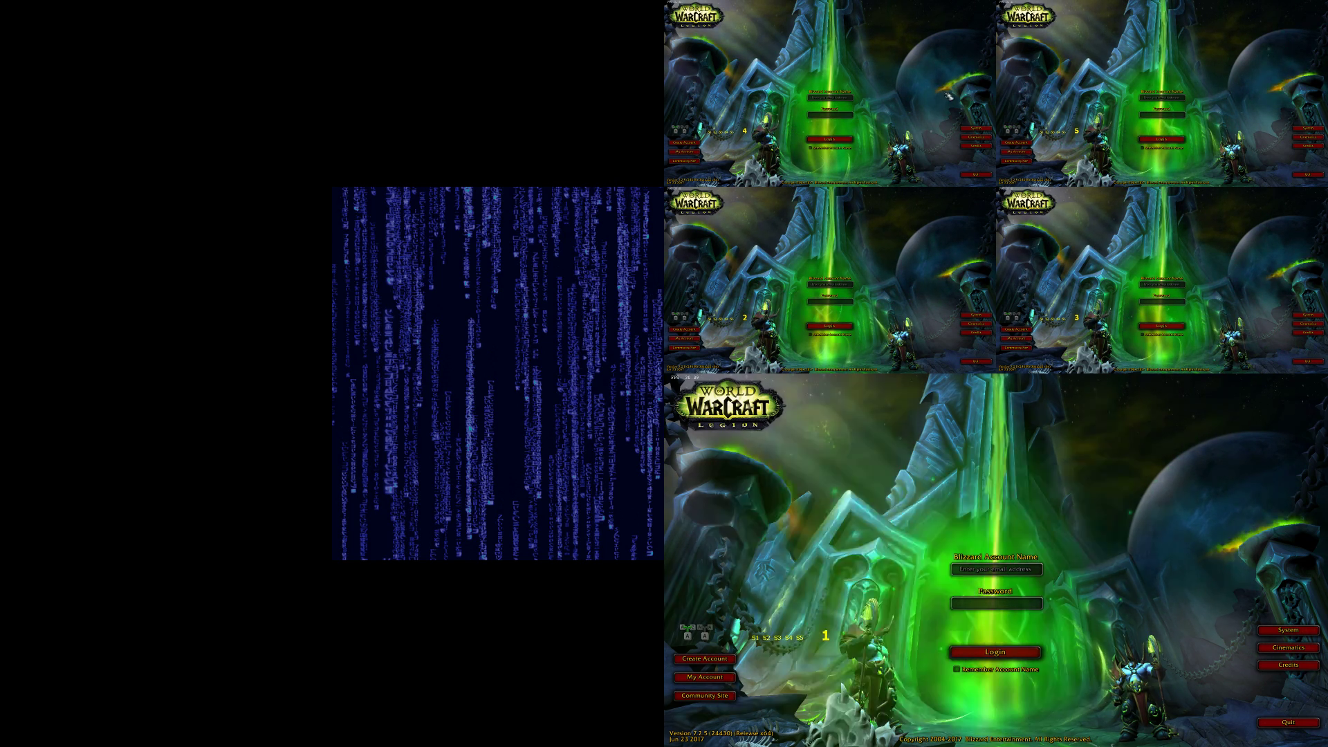
Step: Test the slot hotkeys by swapping the main window to slots 2, 4, 3 and back to 1
key("ctrl+alt+2")
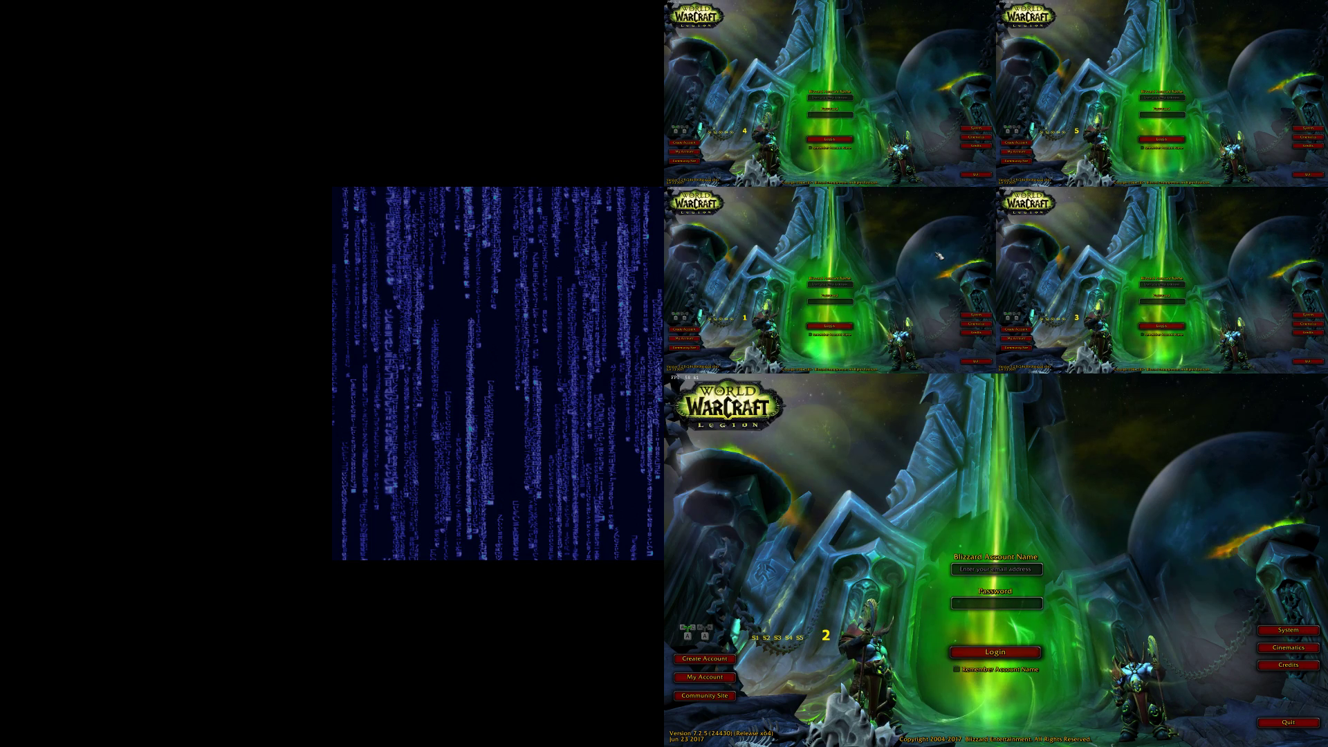
key("ctrl+alt+4")
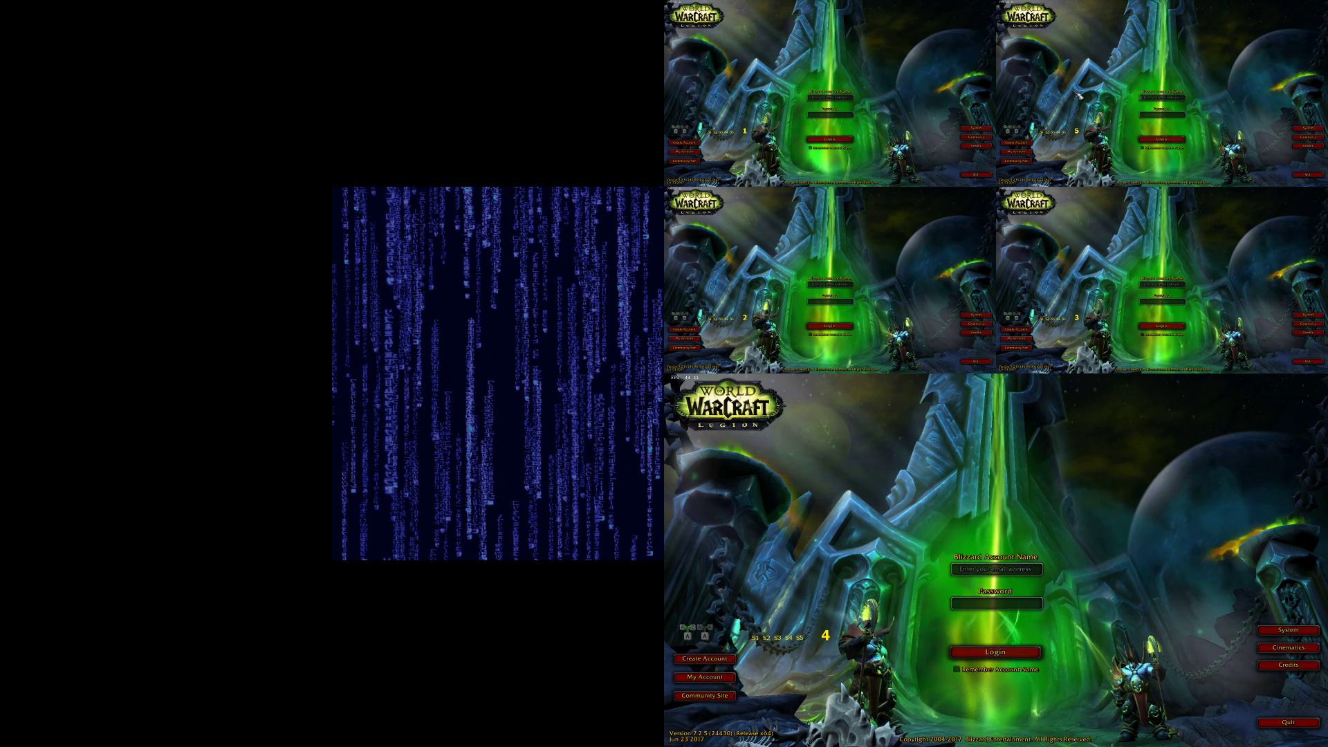
key("ctrl+alt+3")
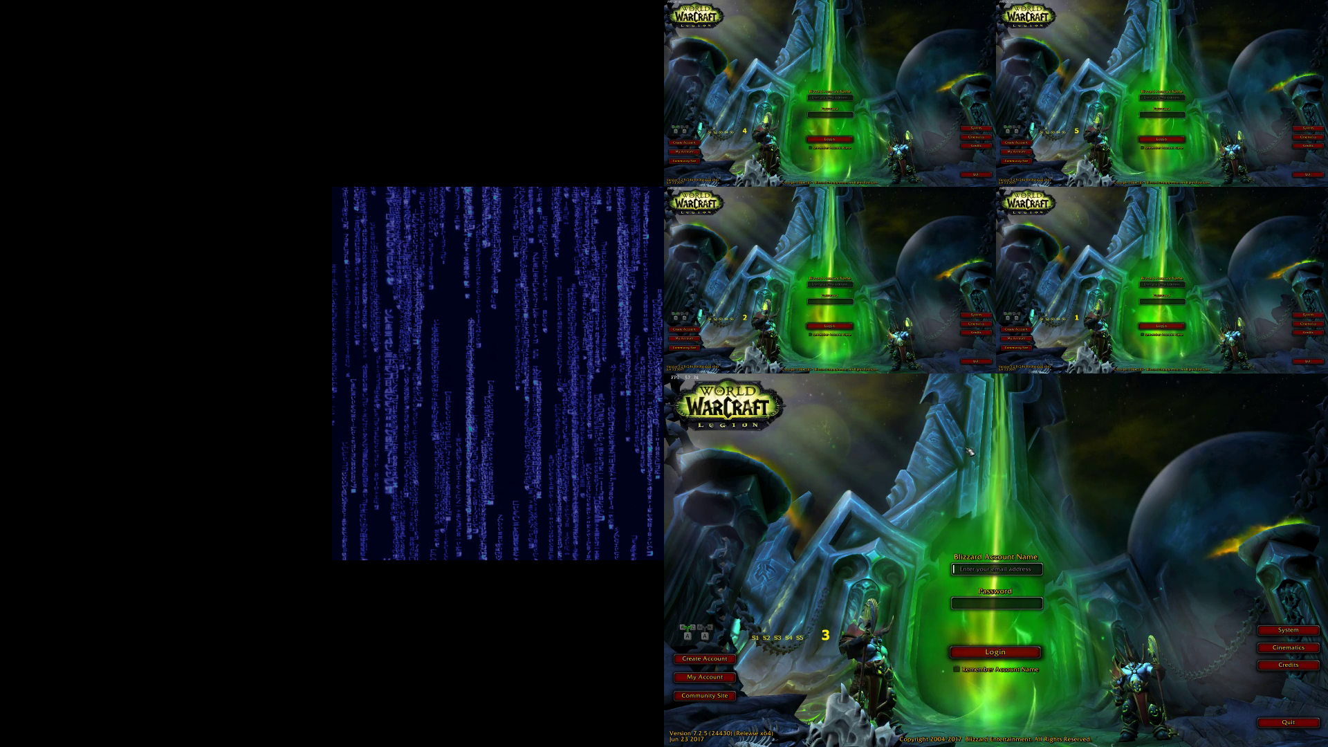
key("ctrl+alt+1")
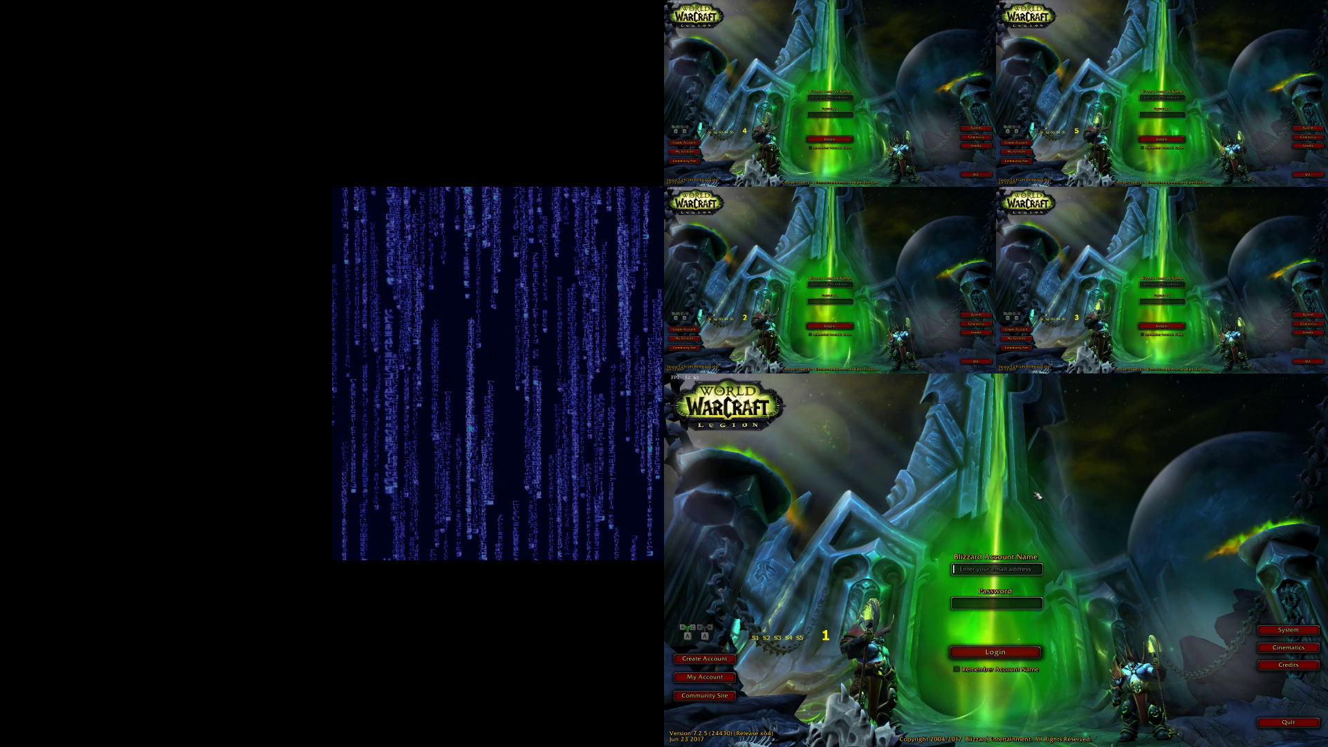